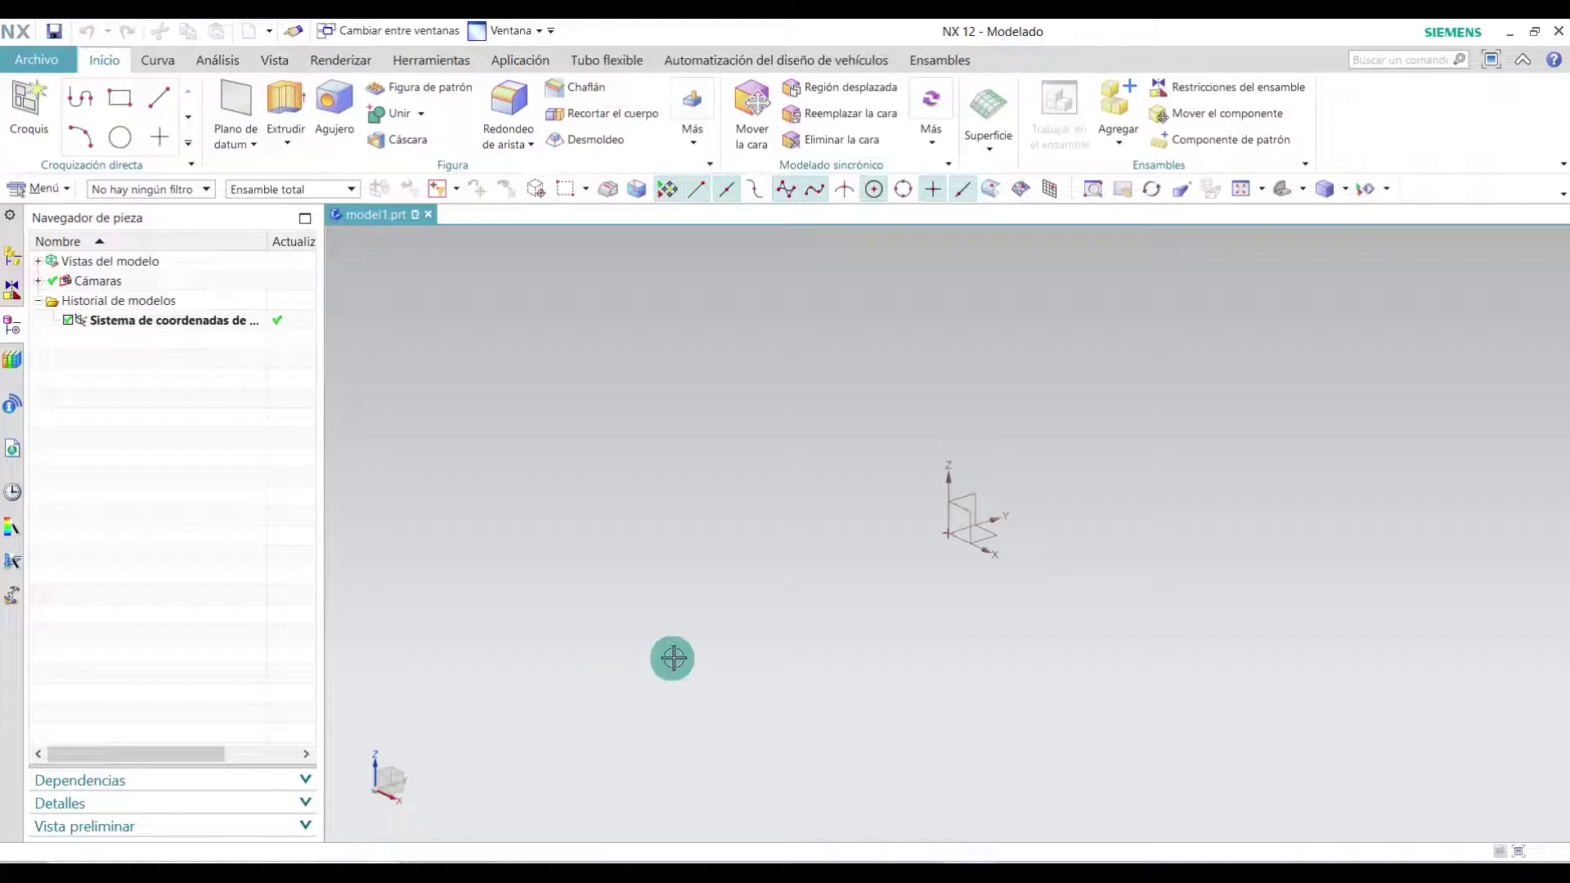
- Start a new sketch on the YZ datum plane
click(28, 103)
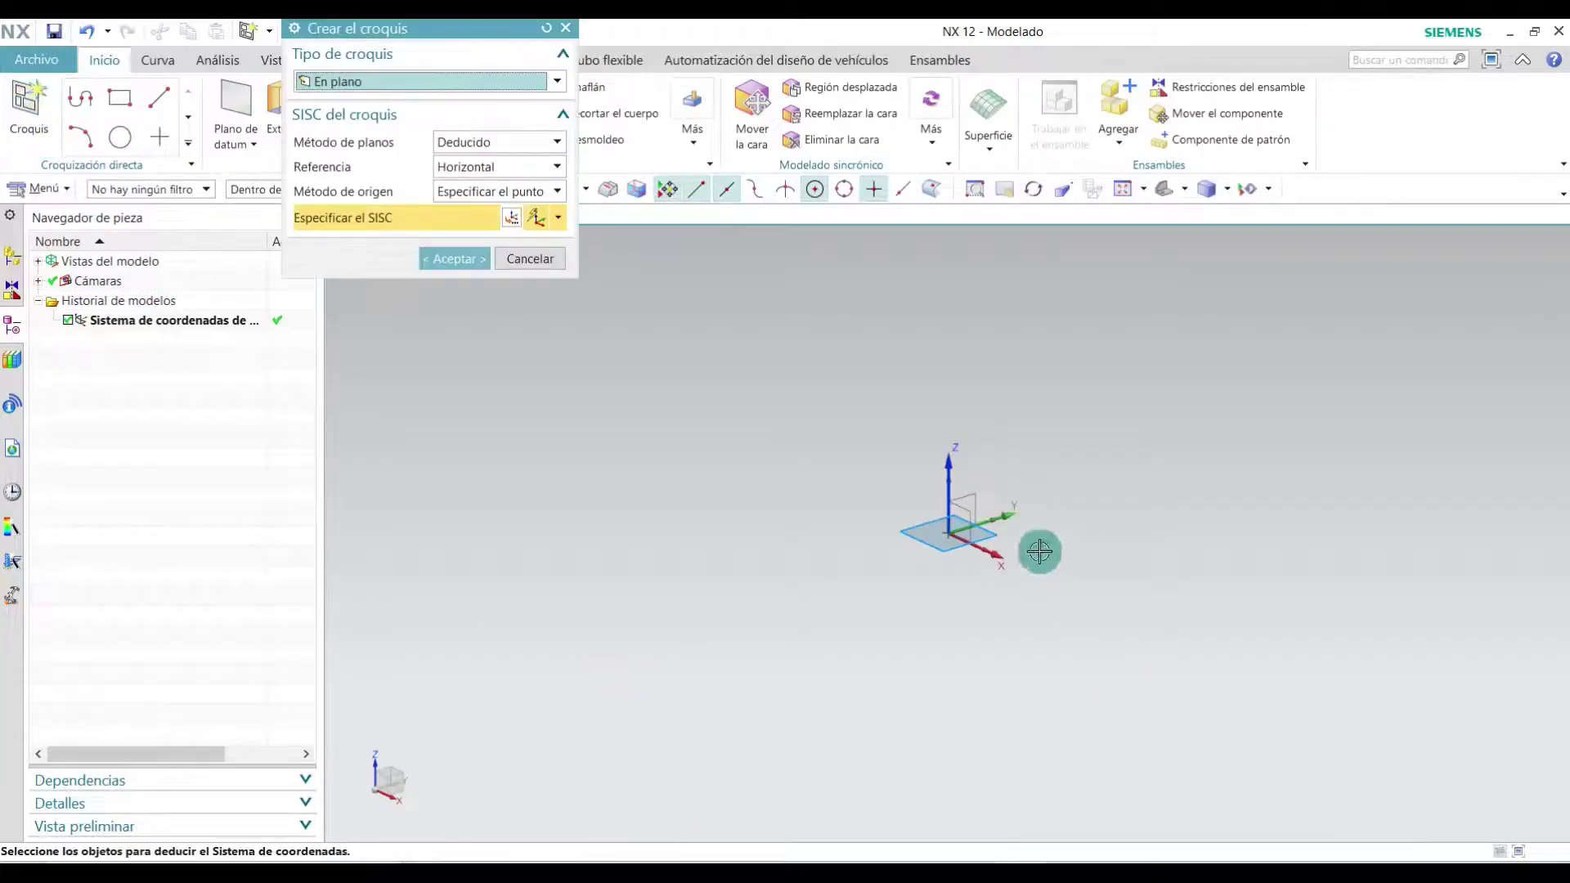
click(964, 495)
click(455, 258)
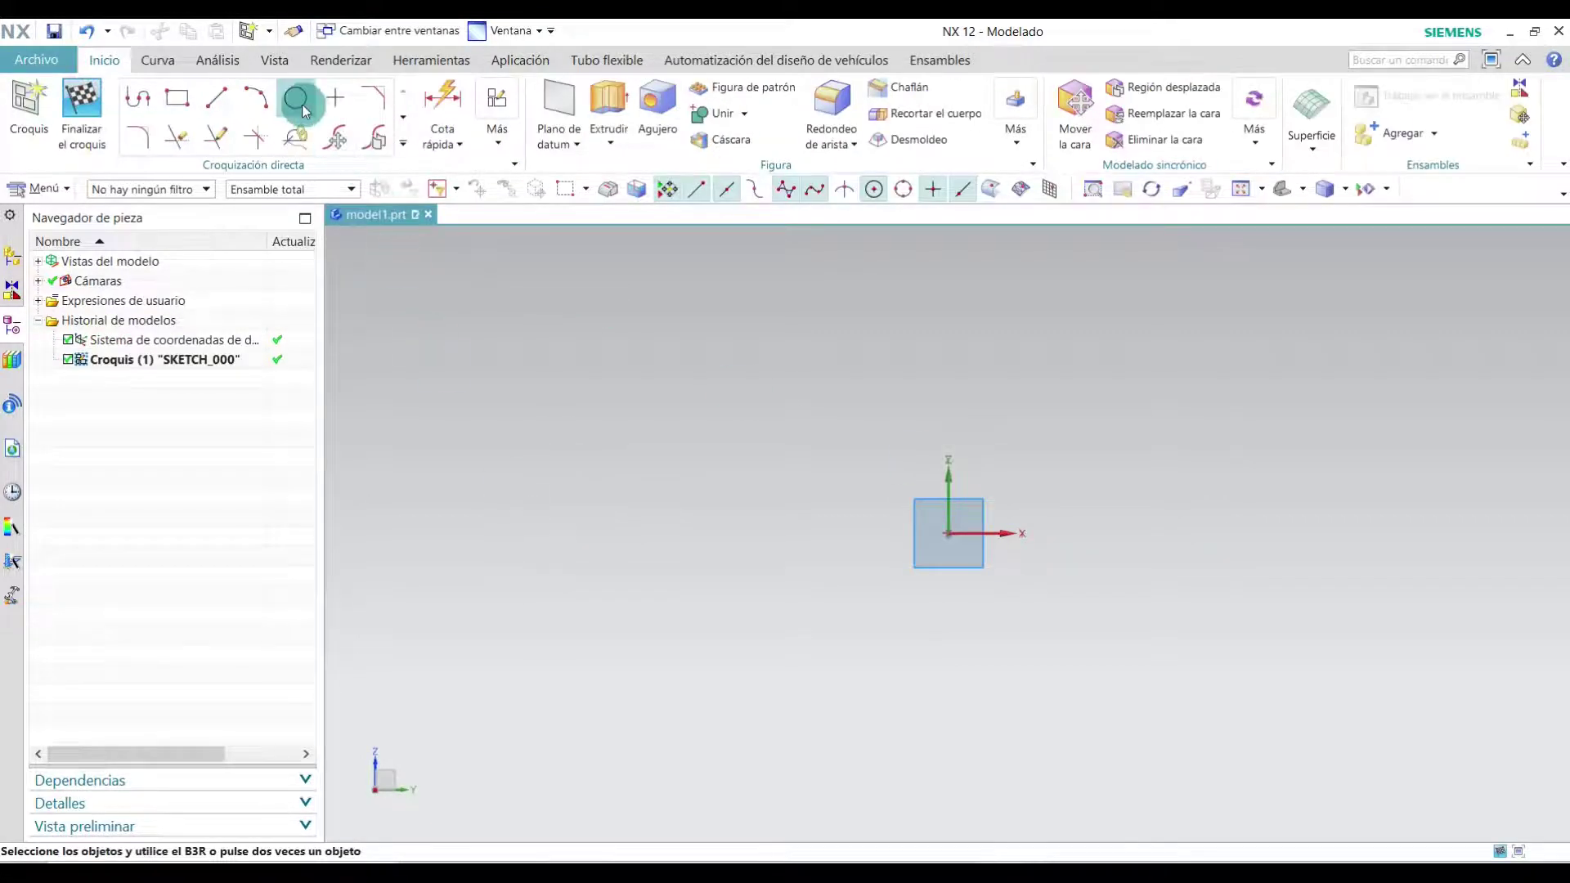
- Draw a 130 mm diameter circle centred on the sketch origin
click(296, 99)
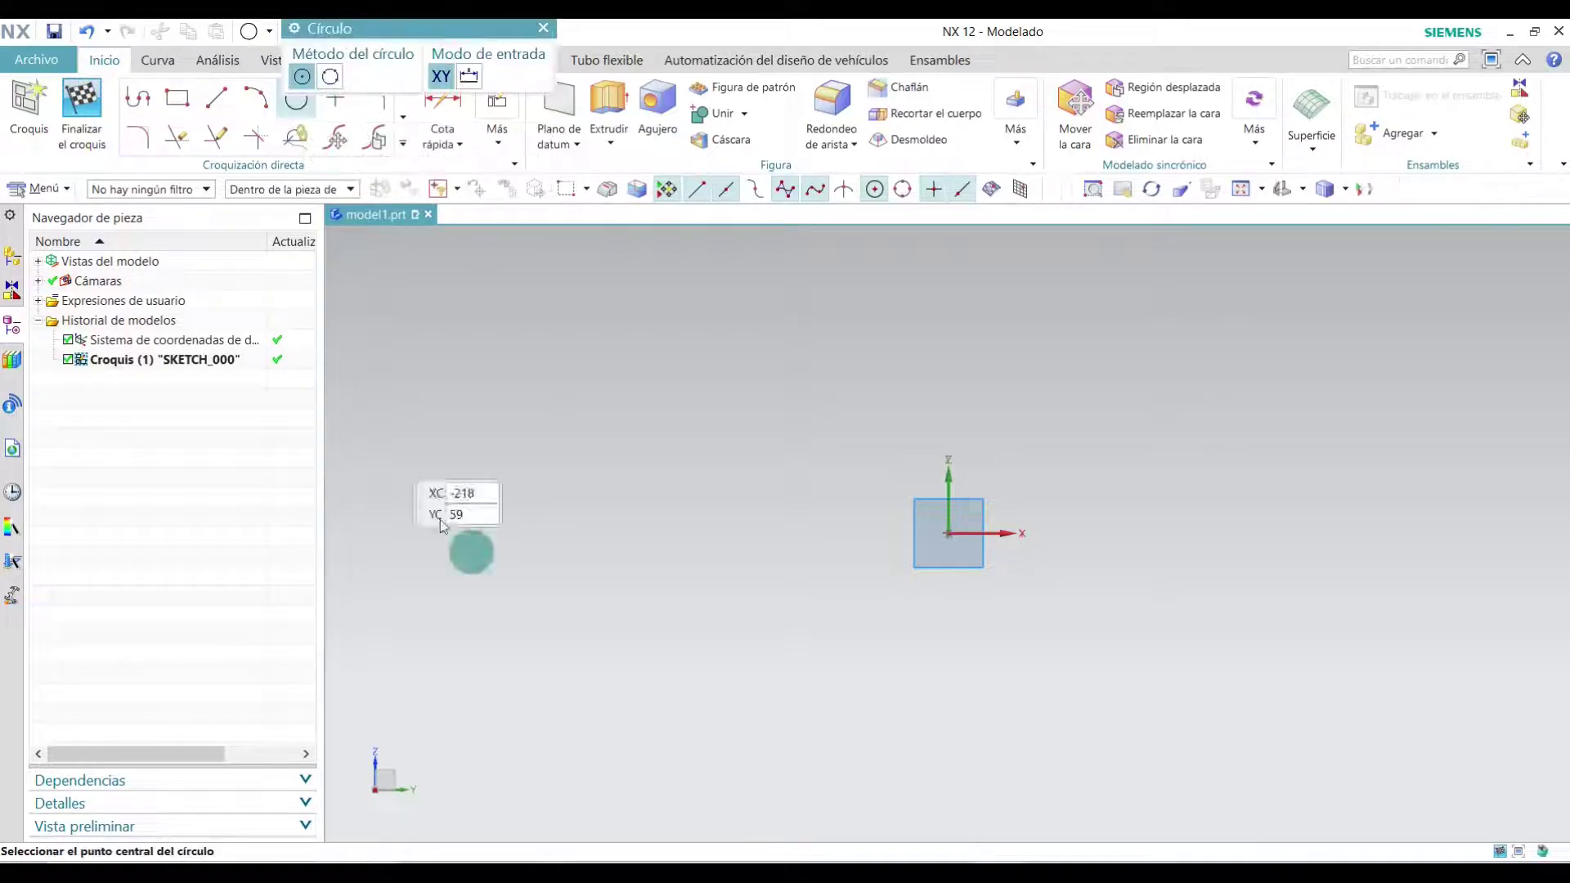
click(948, 533)
text(130)
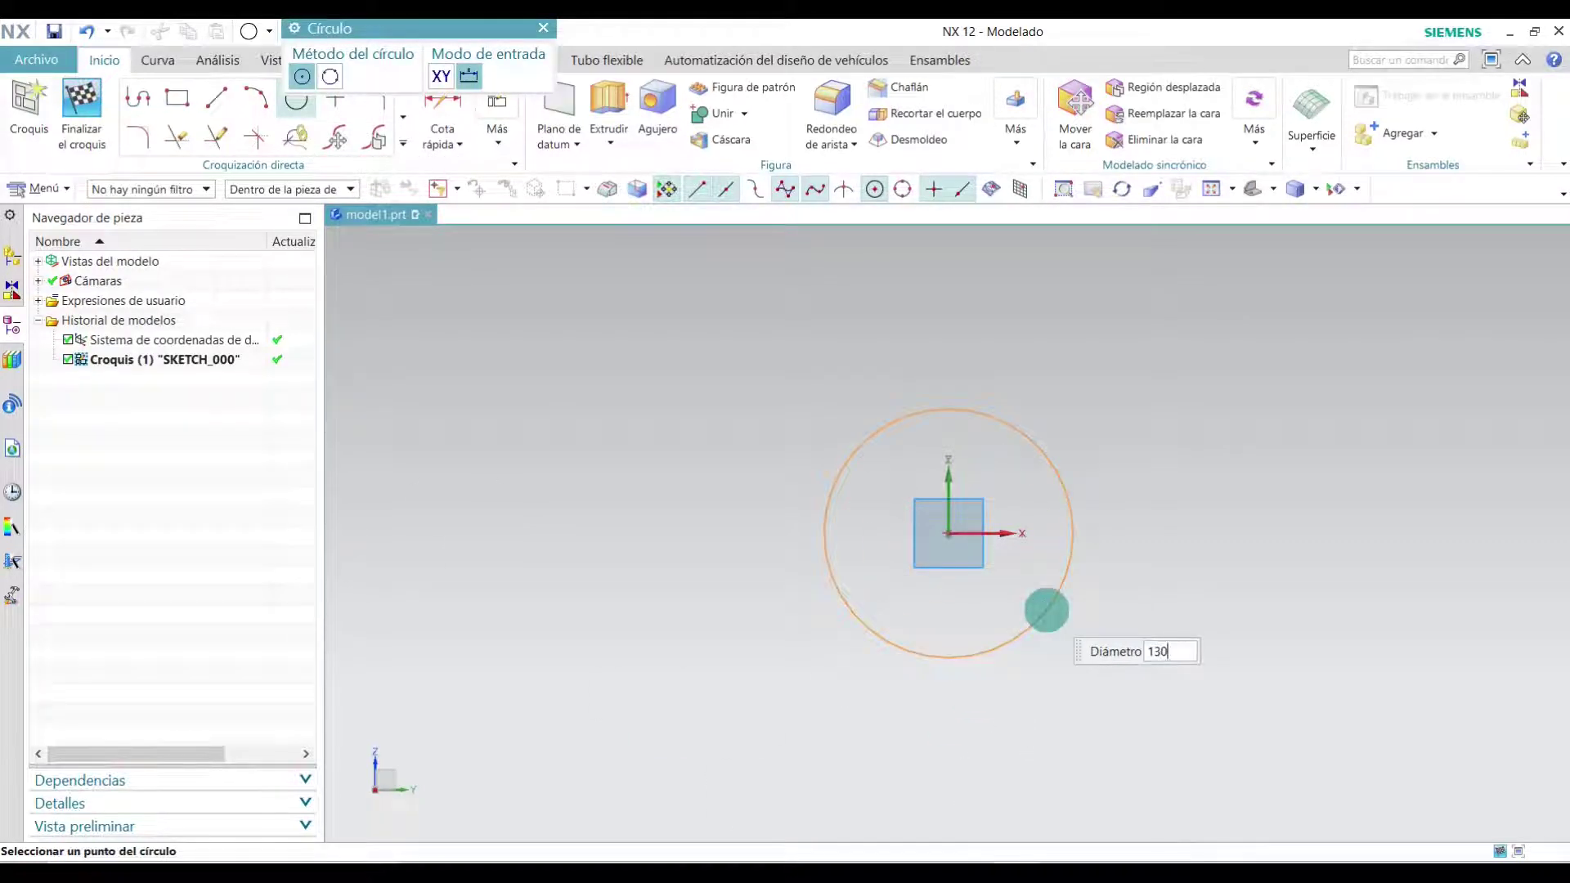
key(Return)
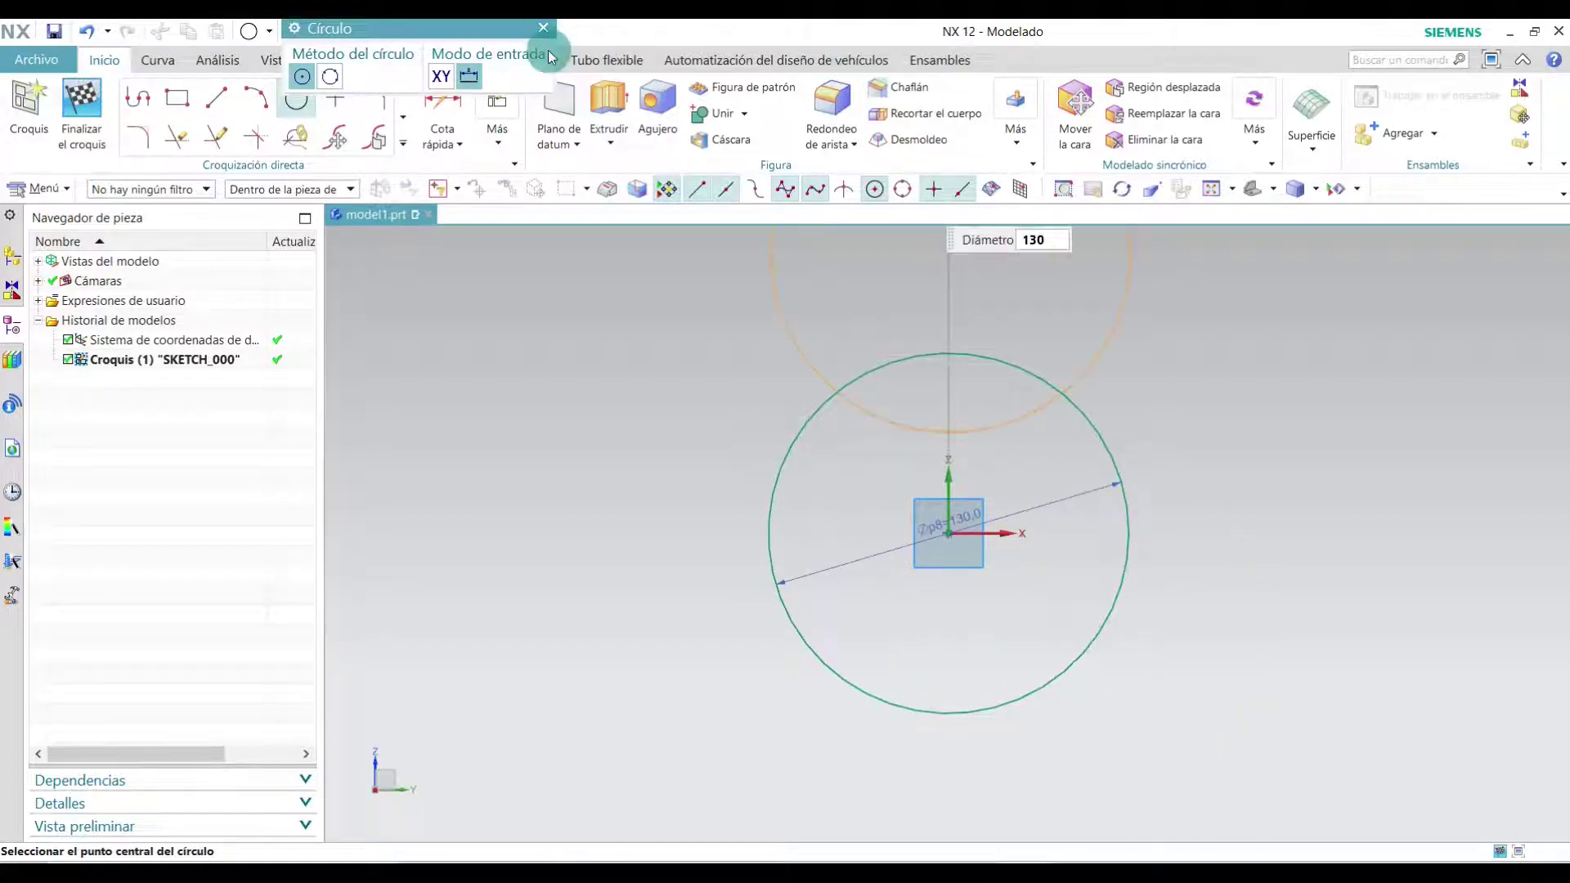
click(546, 31)
click(701, 480)
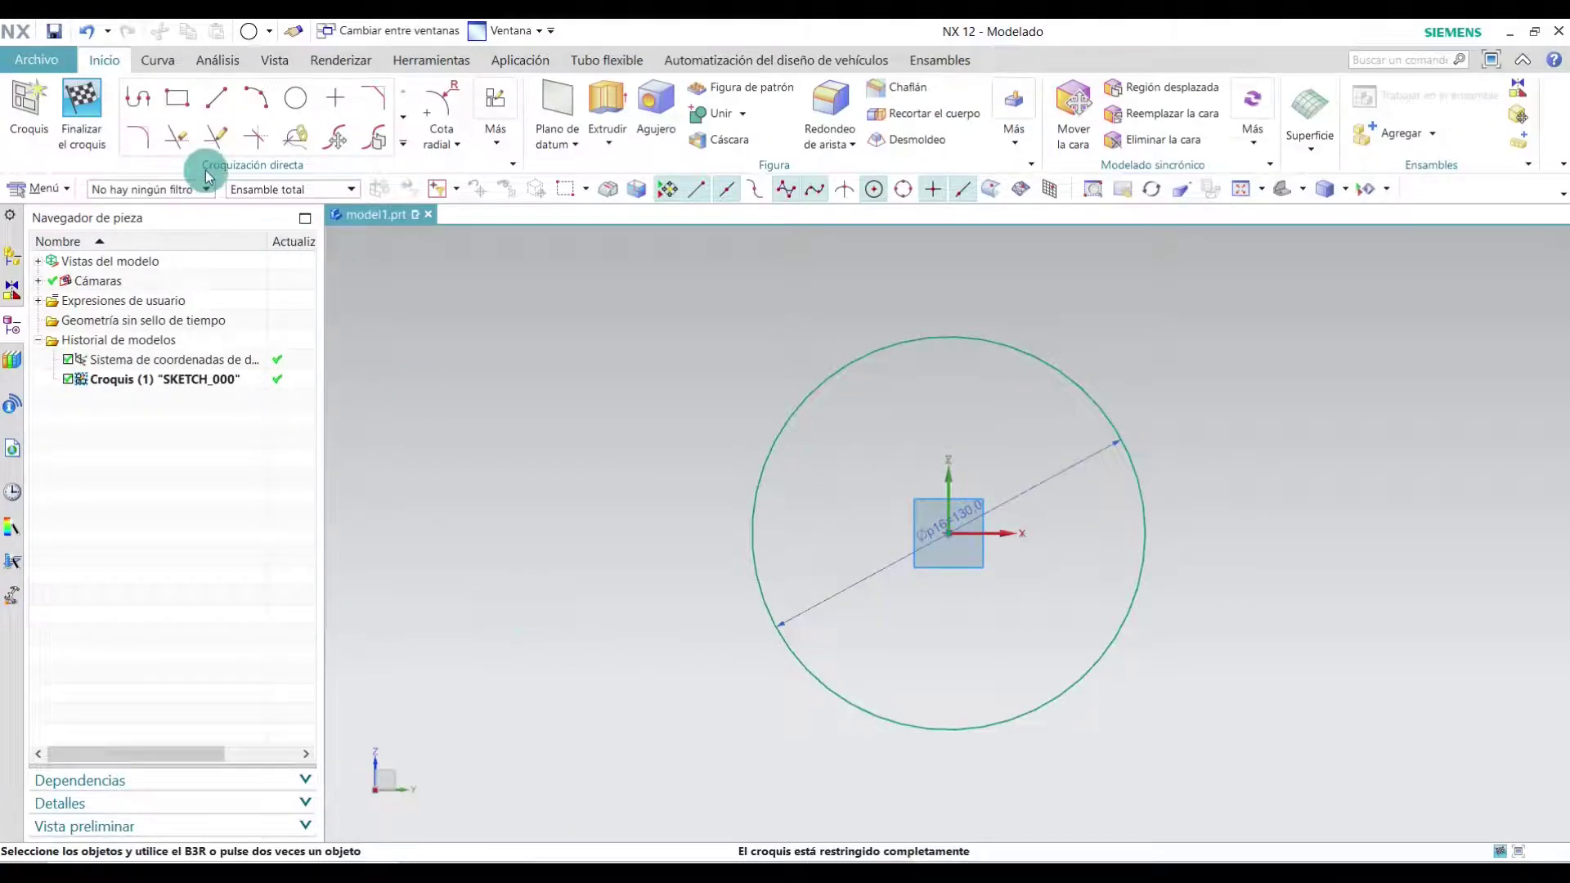
- Draw a 65 mm vertical line up from the origin
click(209, 110)
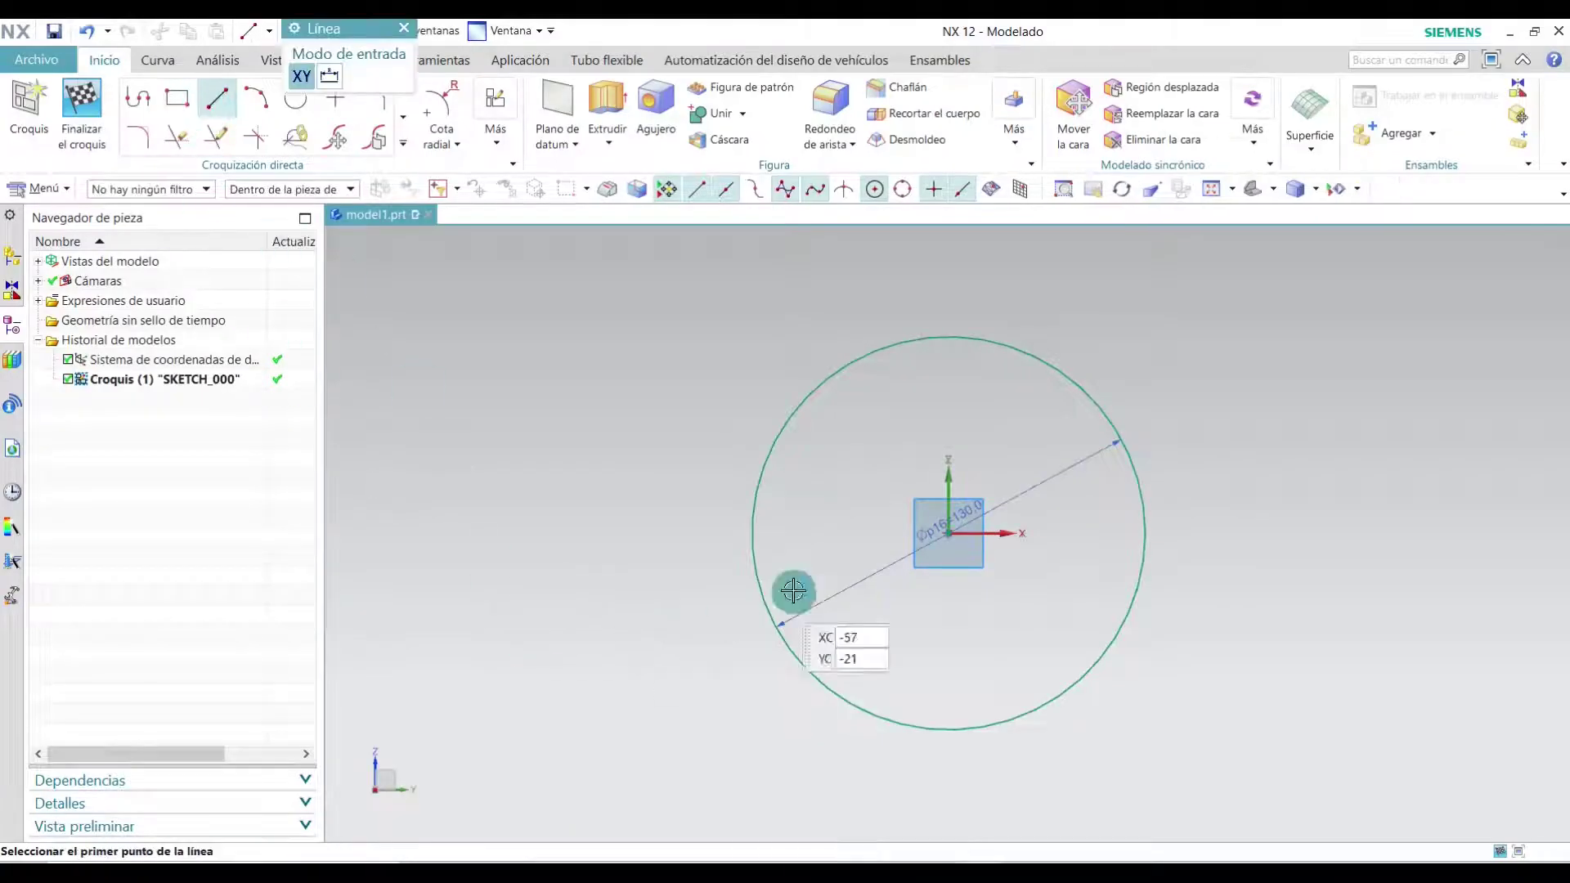
click(948, 532)
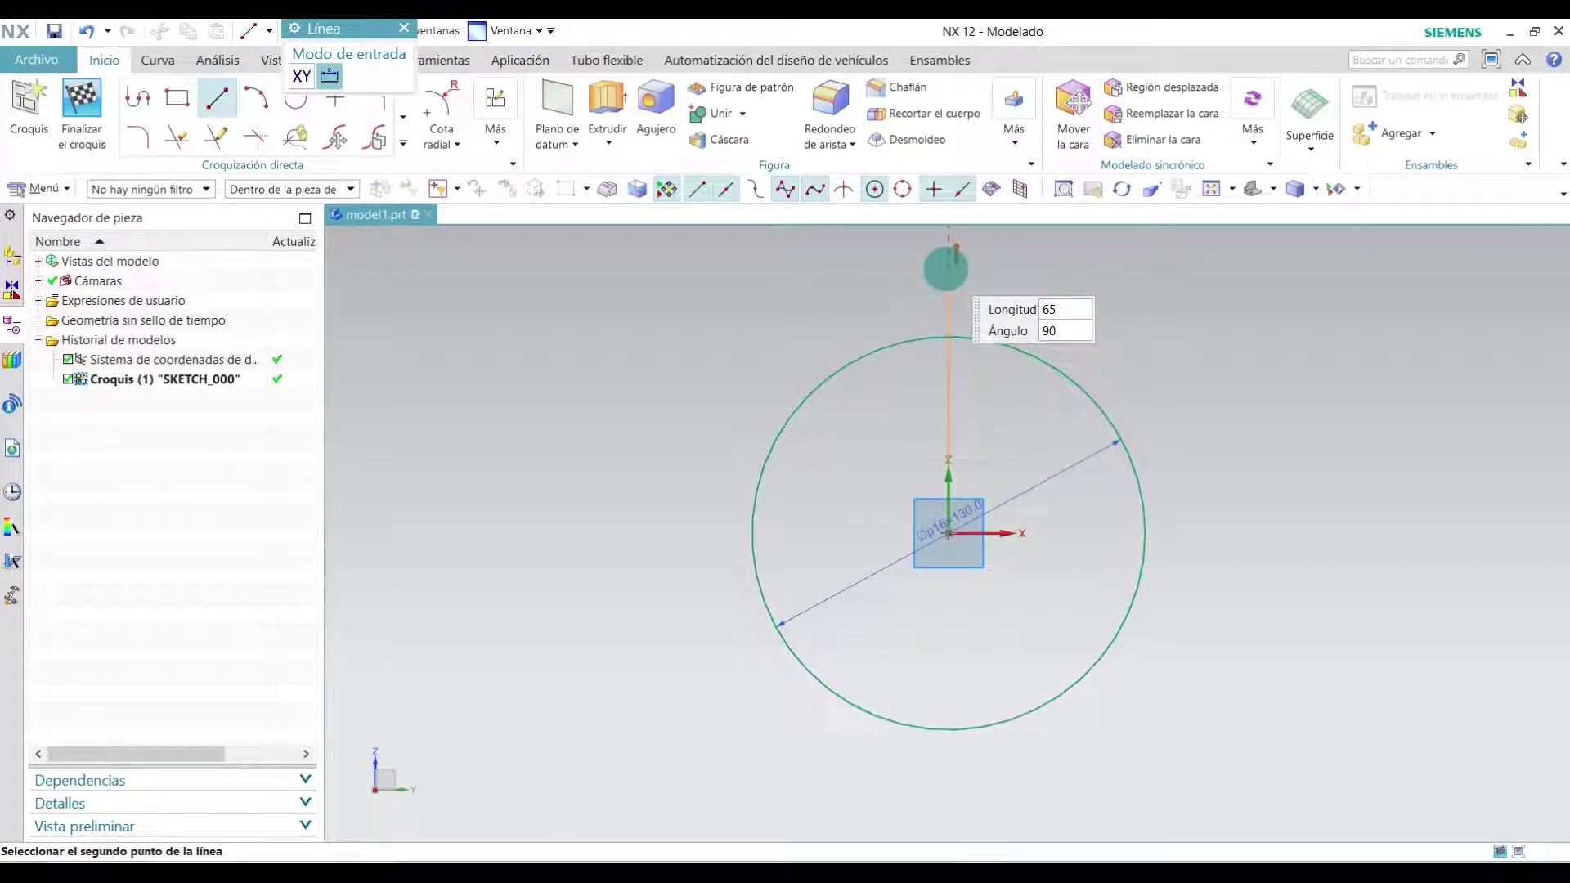
key(Return)
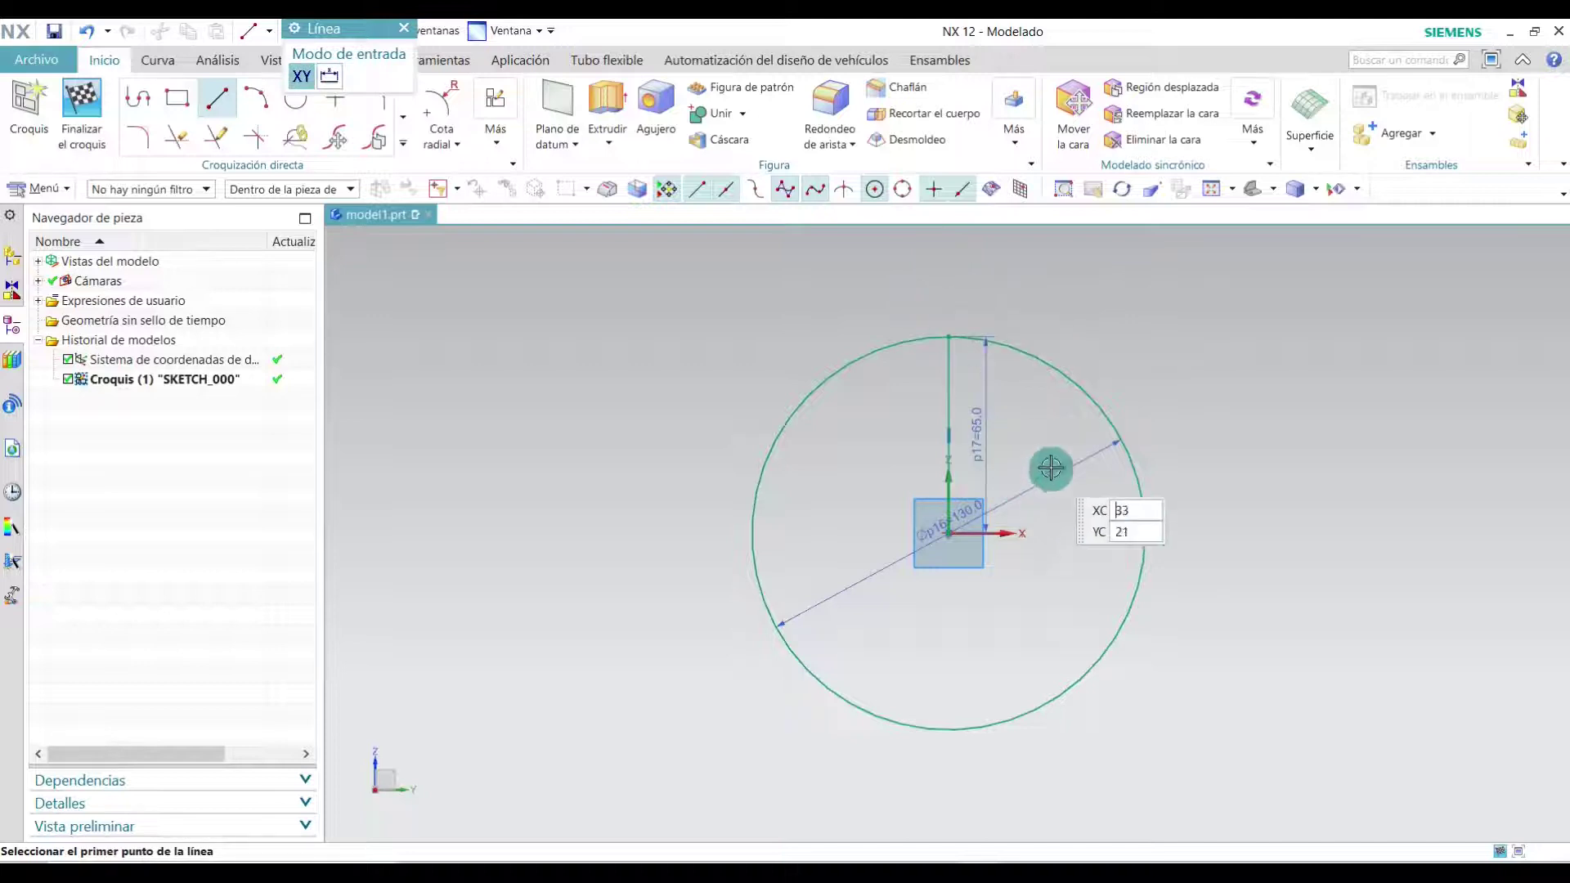
key(Escape)
- Add a concentric Ø100 circle at the origin
click(295, 98)
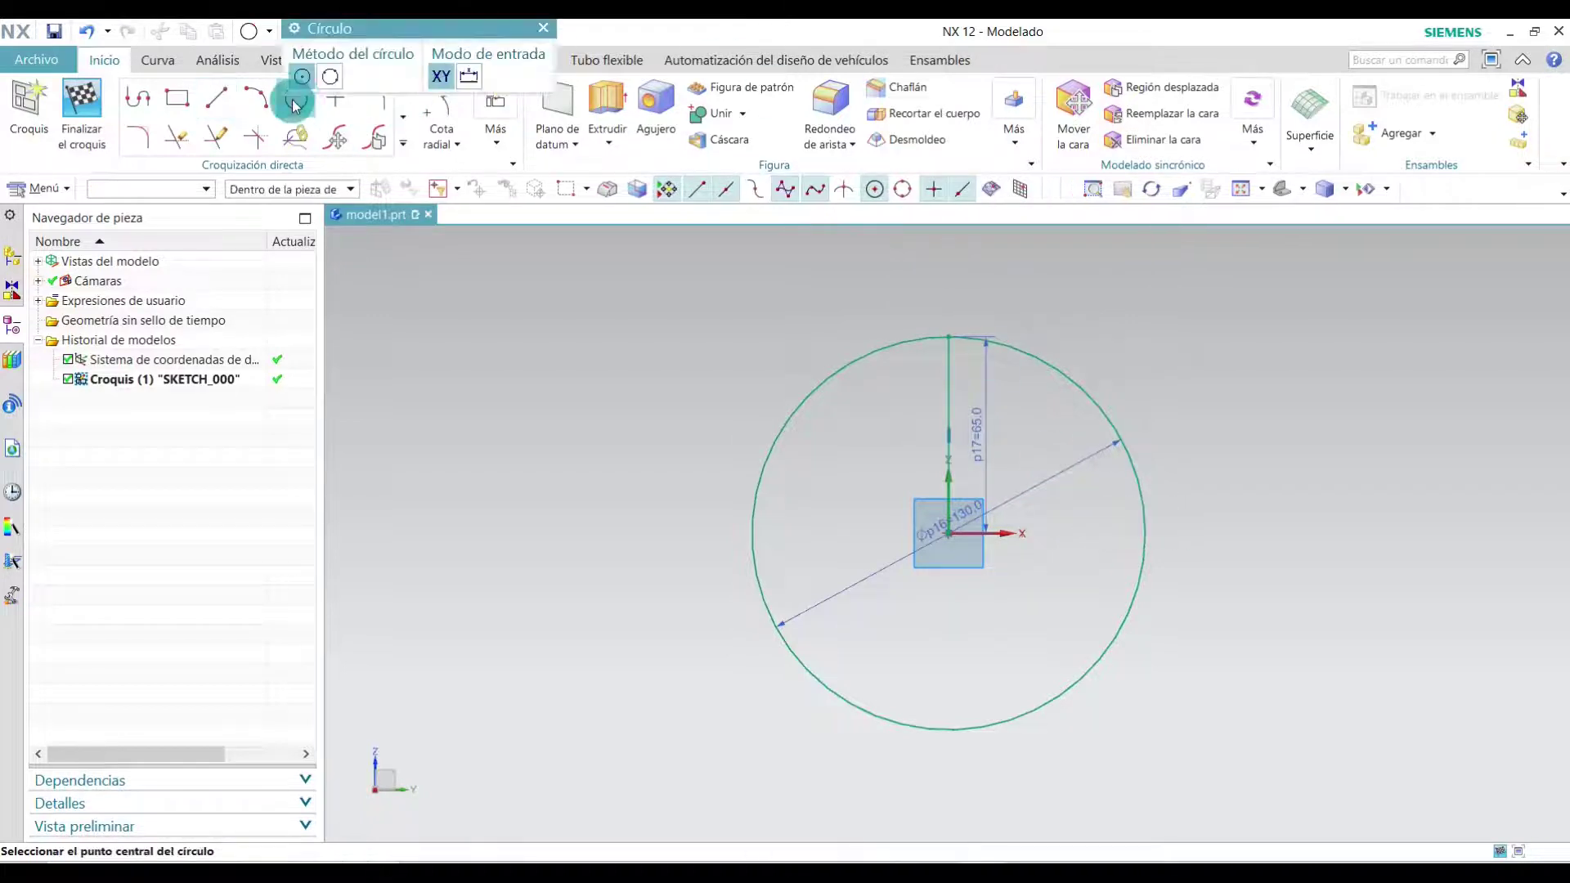
click(949, 535)
text(100)
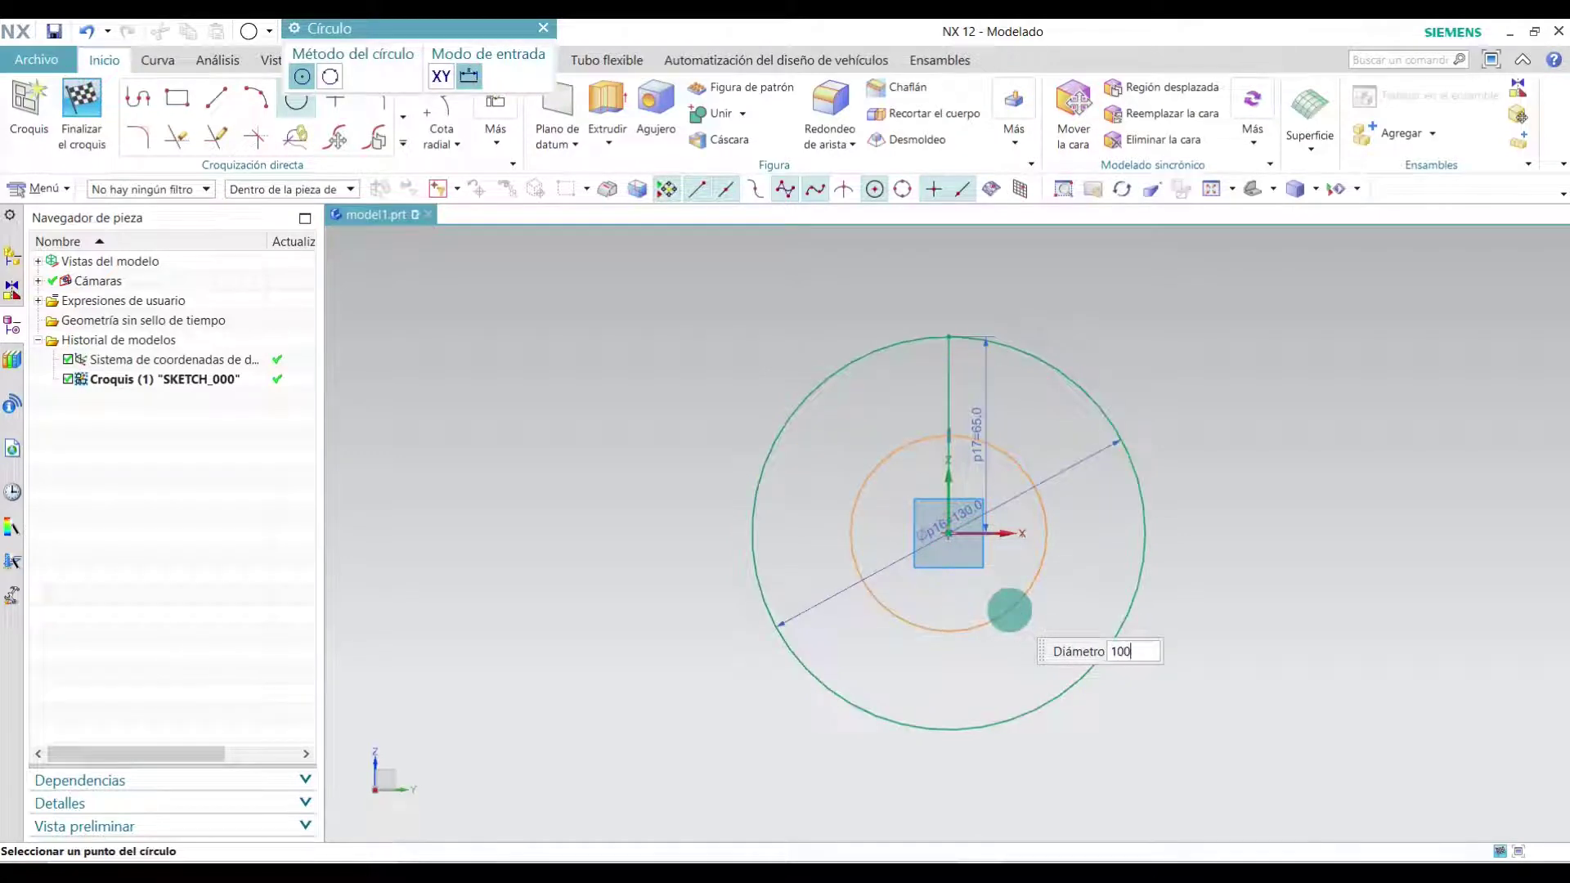
key(Return)
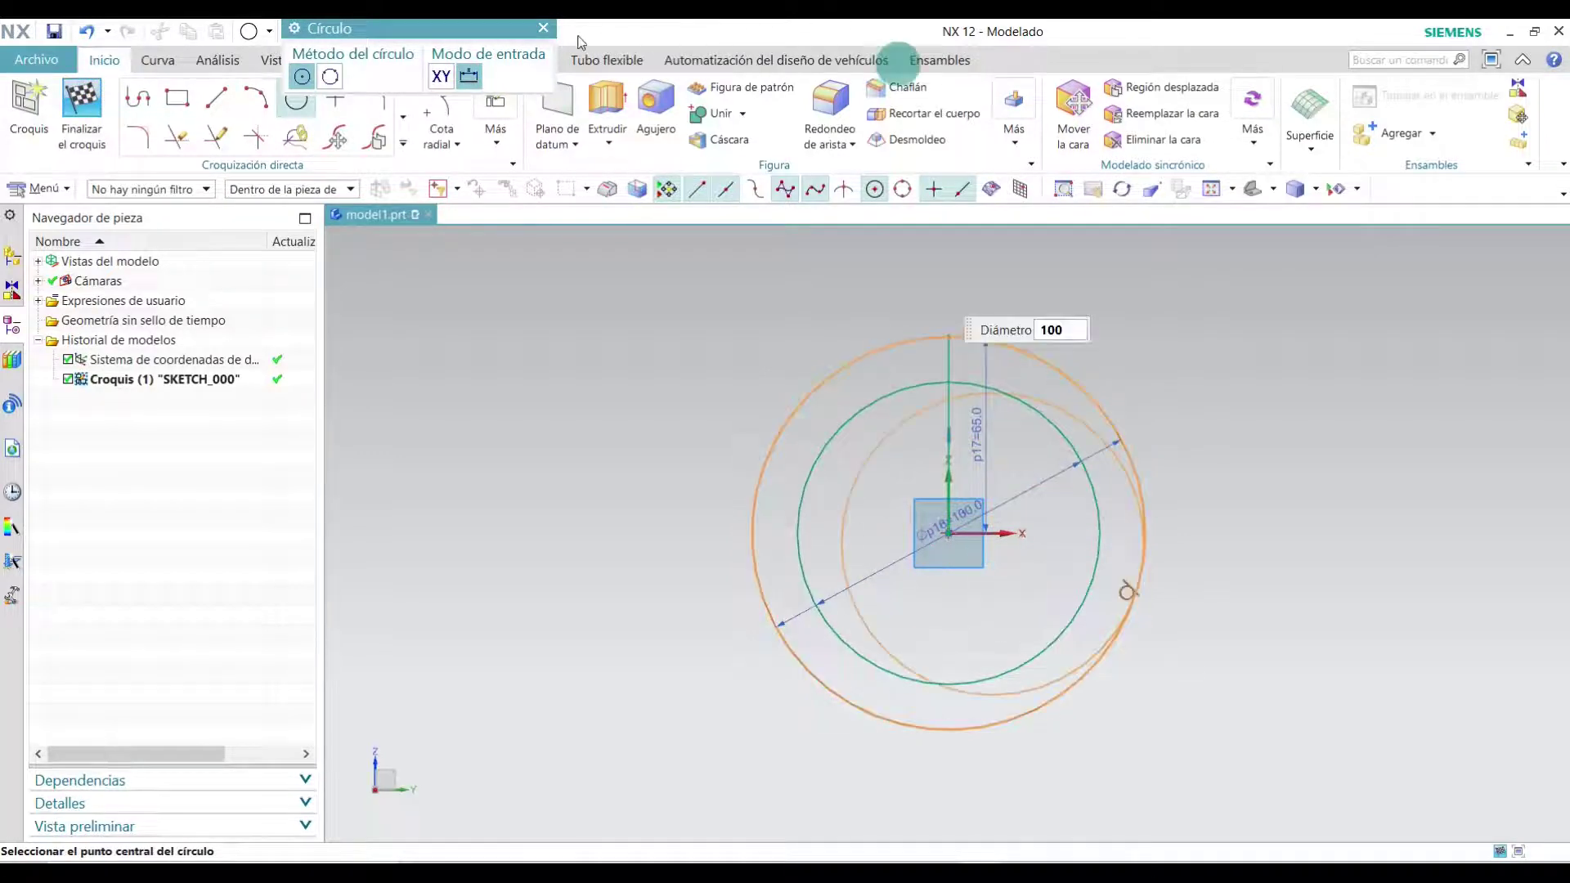
click(541, 32)
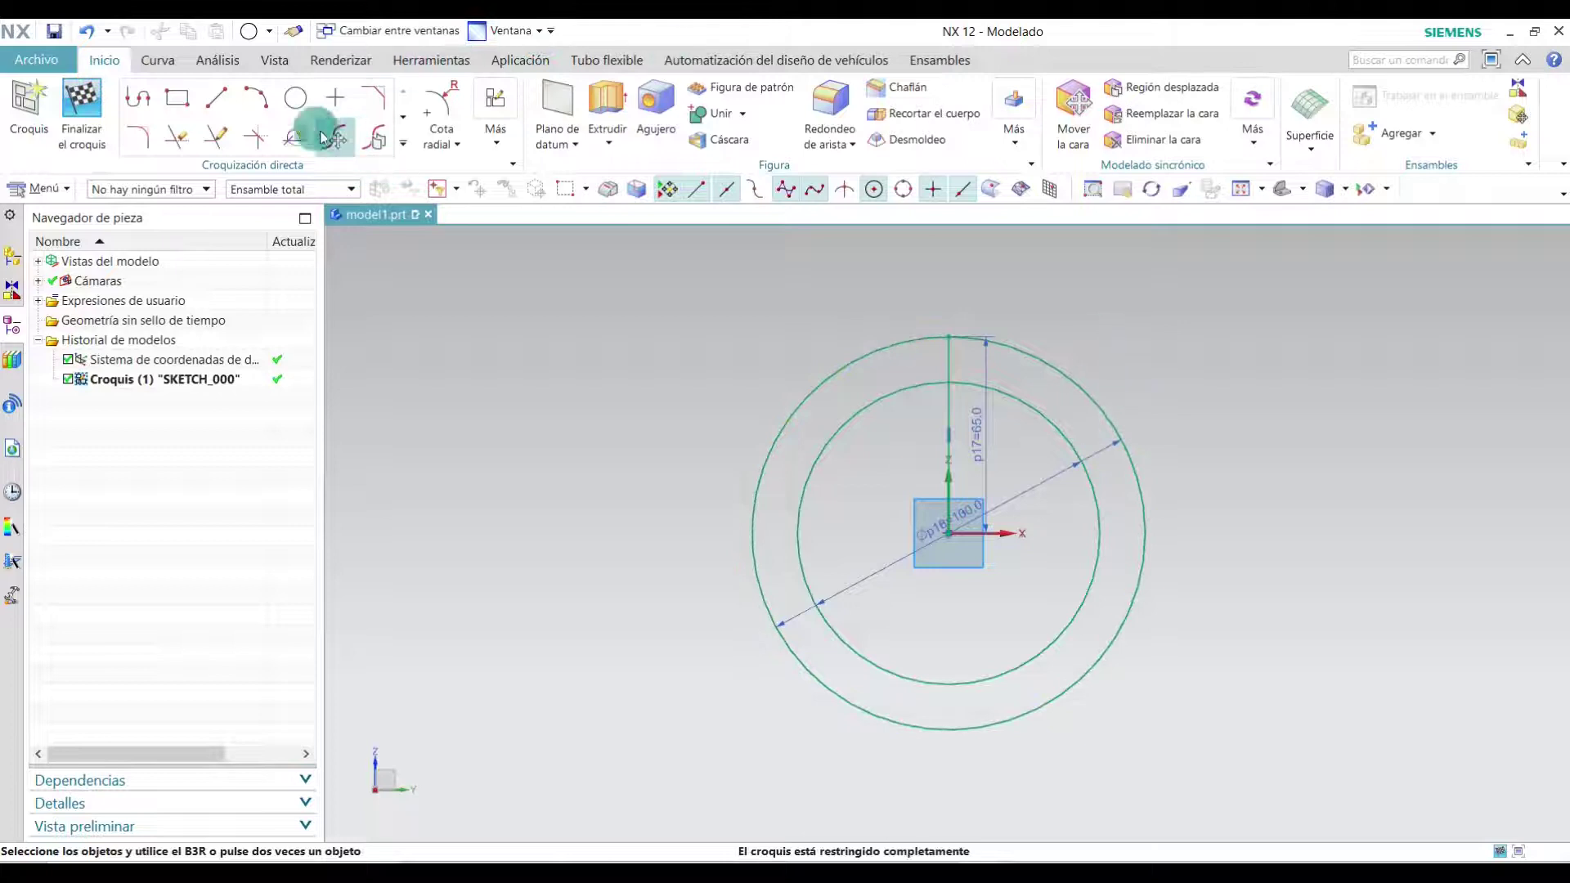
- Draw a 35 mm angled line from the origin
click(222, 106)
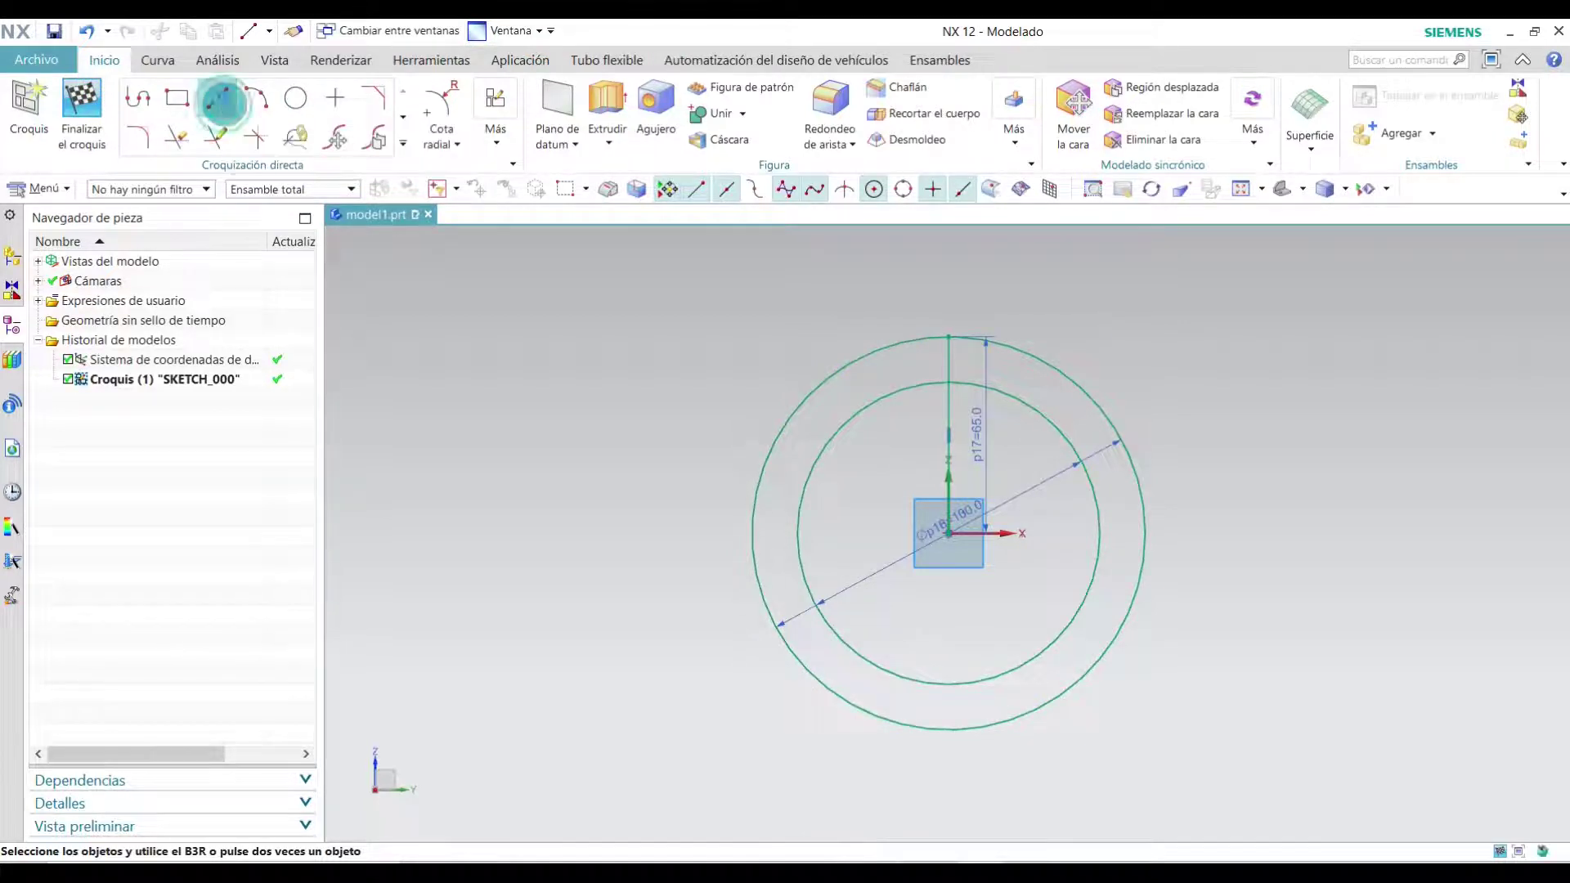
click(947, 533)
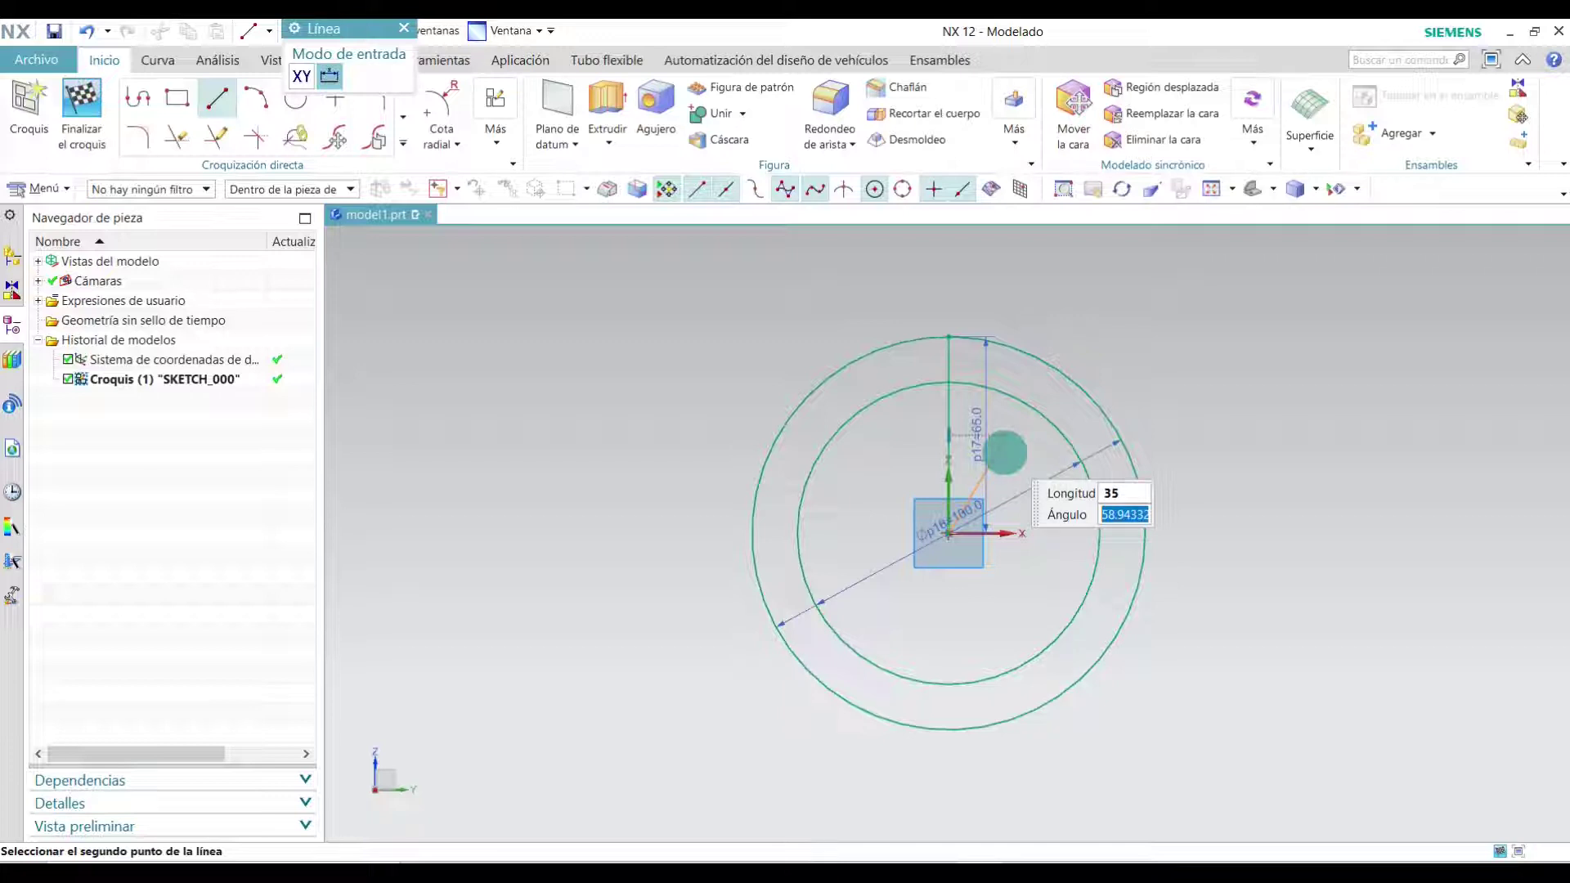
click(1004, 452)
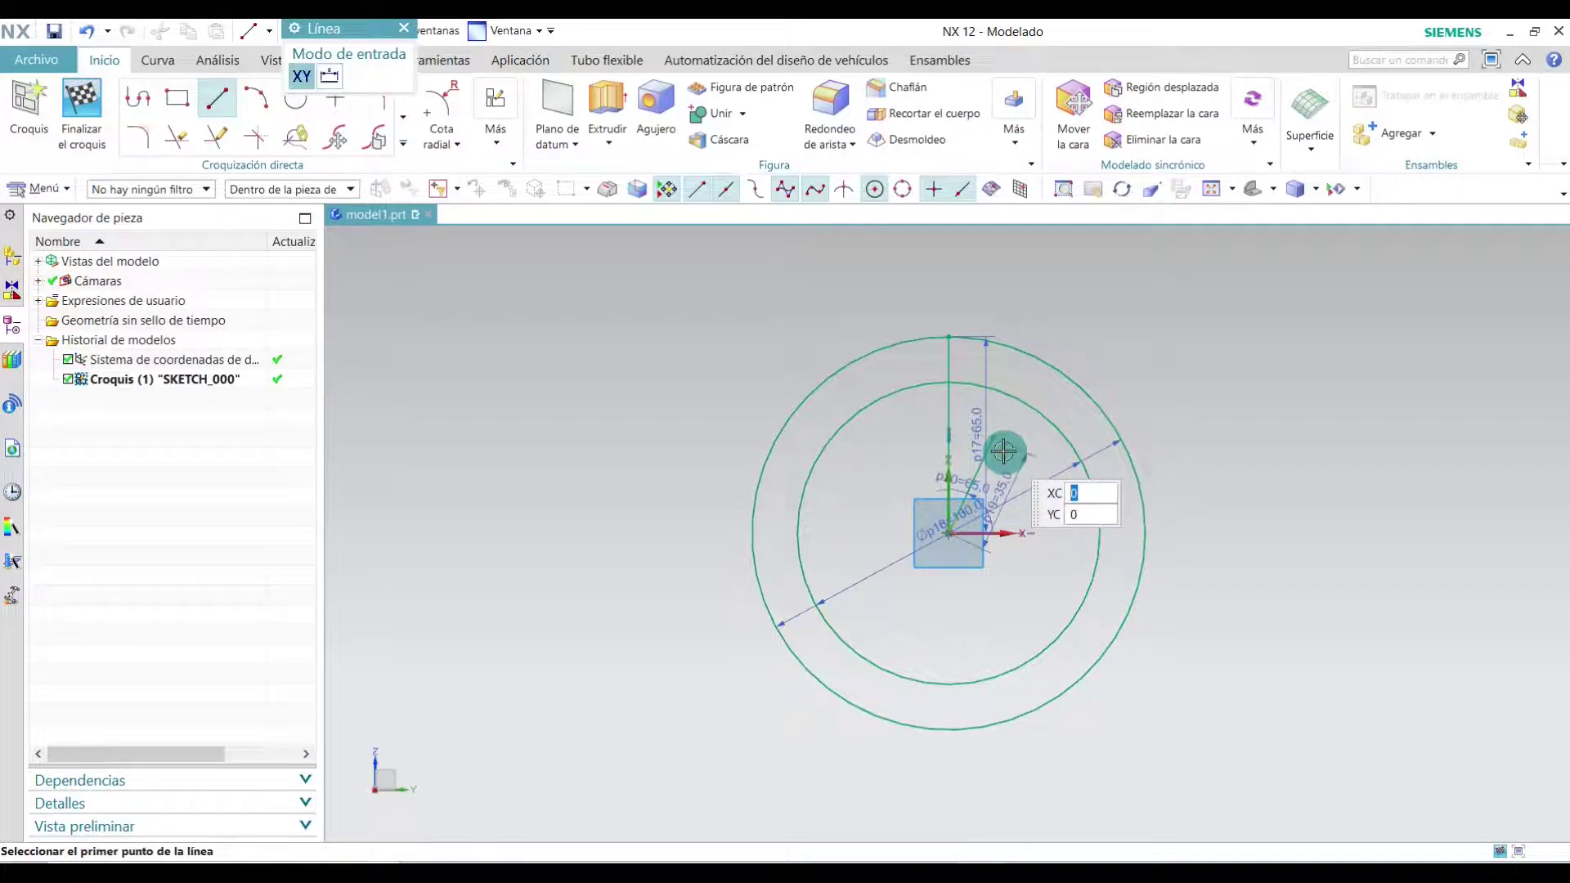
key(Escape)
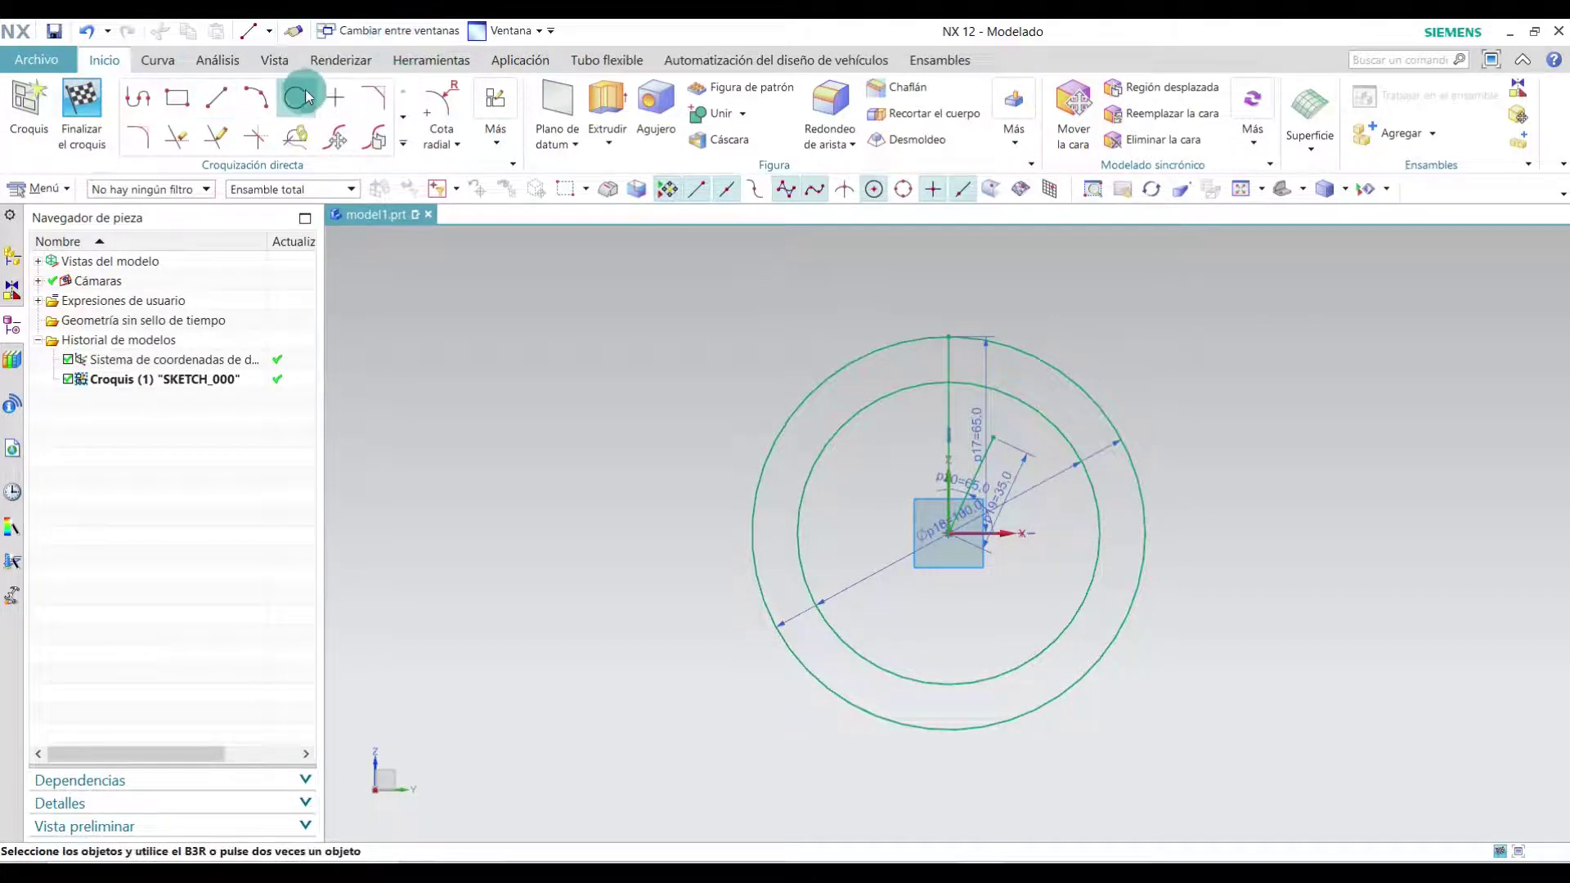
- Add a circle centred on the angled line's end, passing through the vertical line's top
click(298, 99)
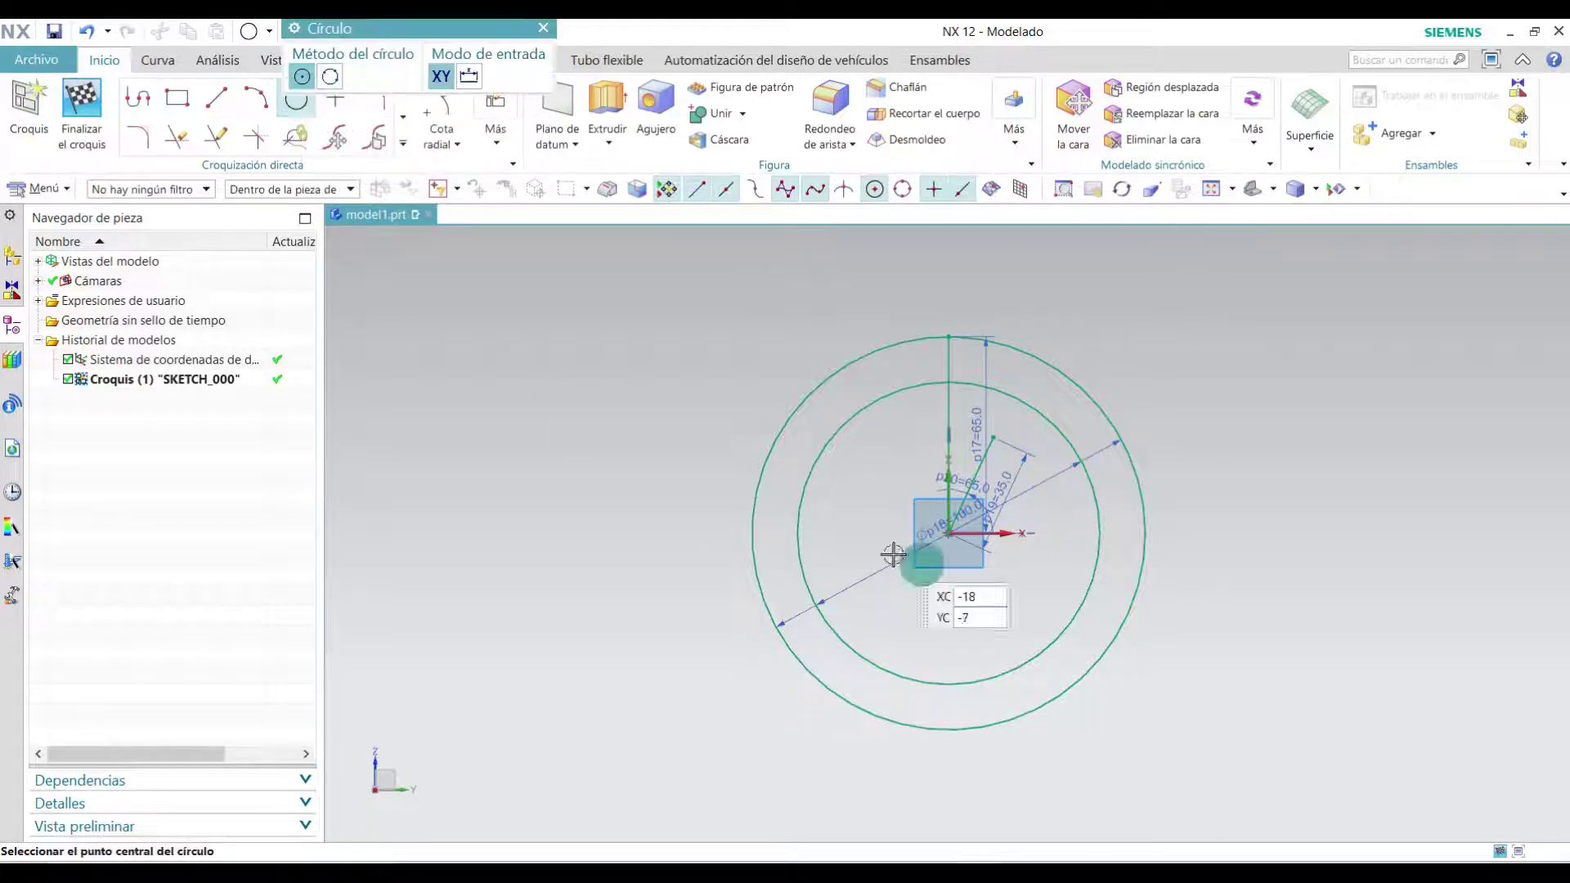
click(995, 436)
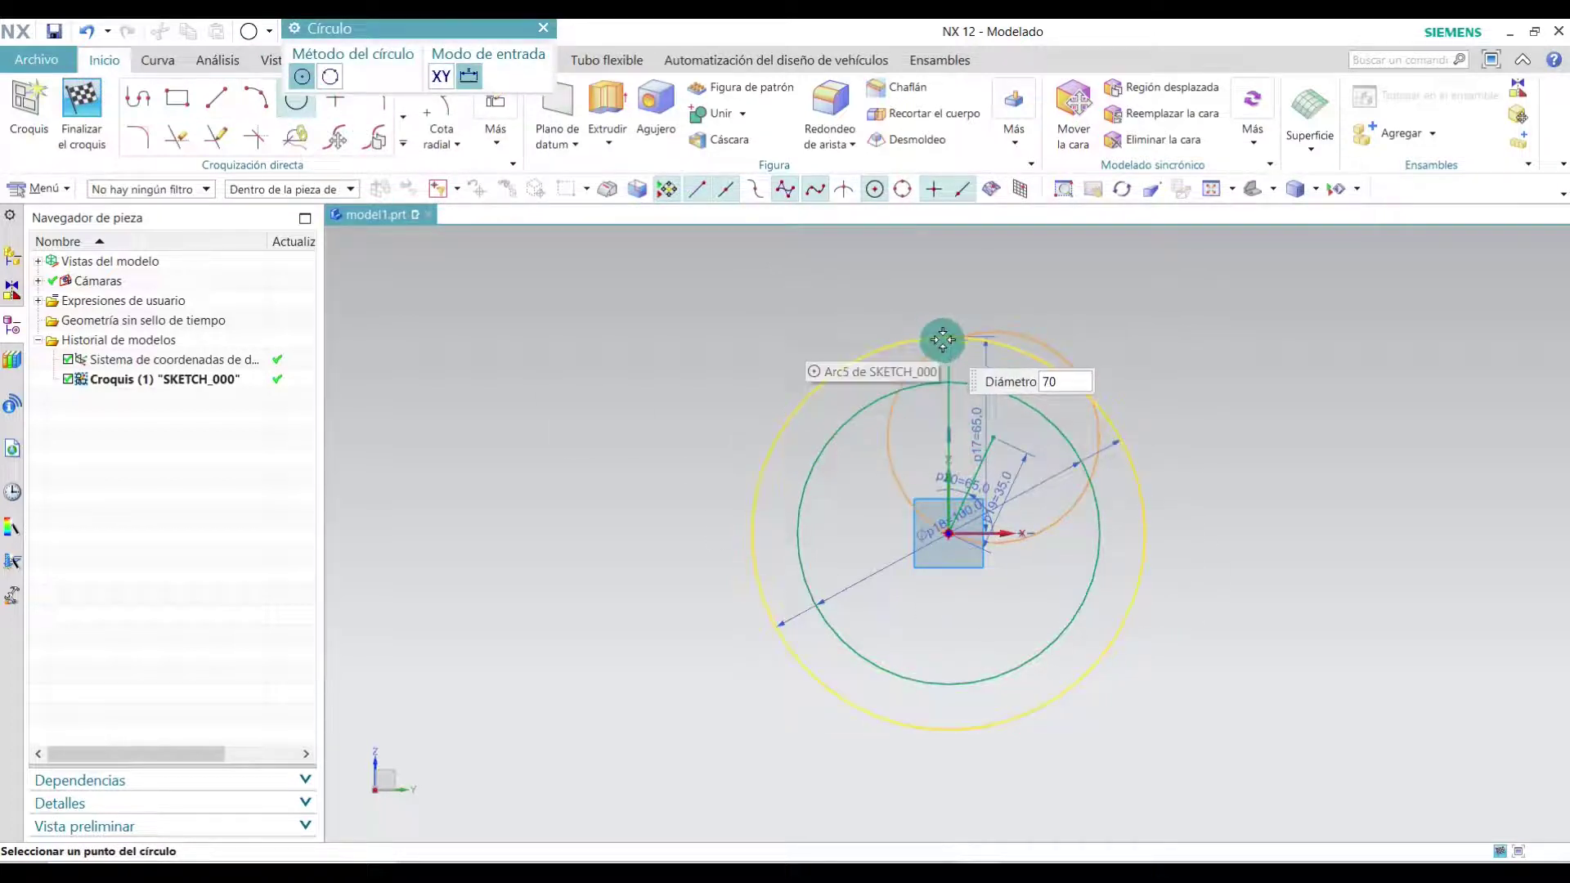
text(70)
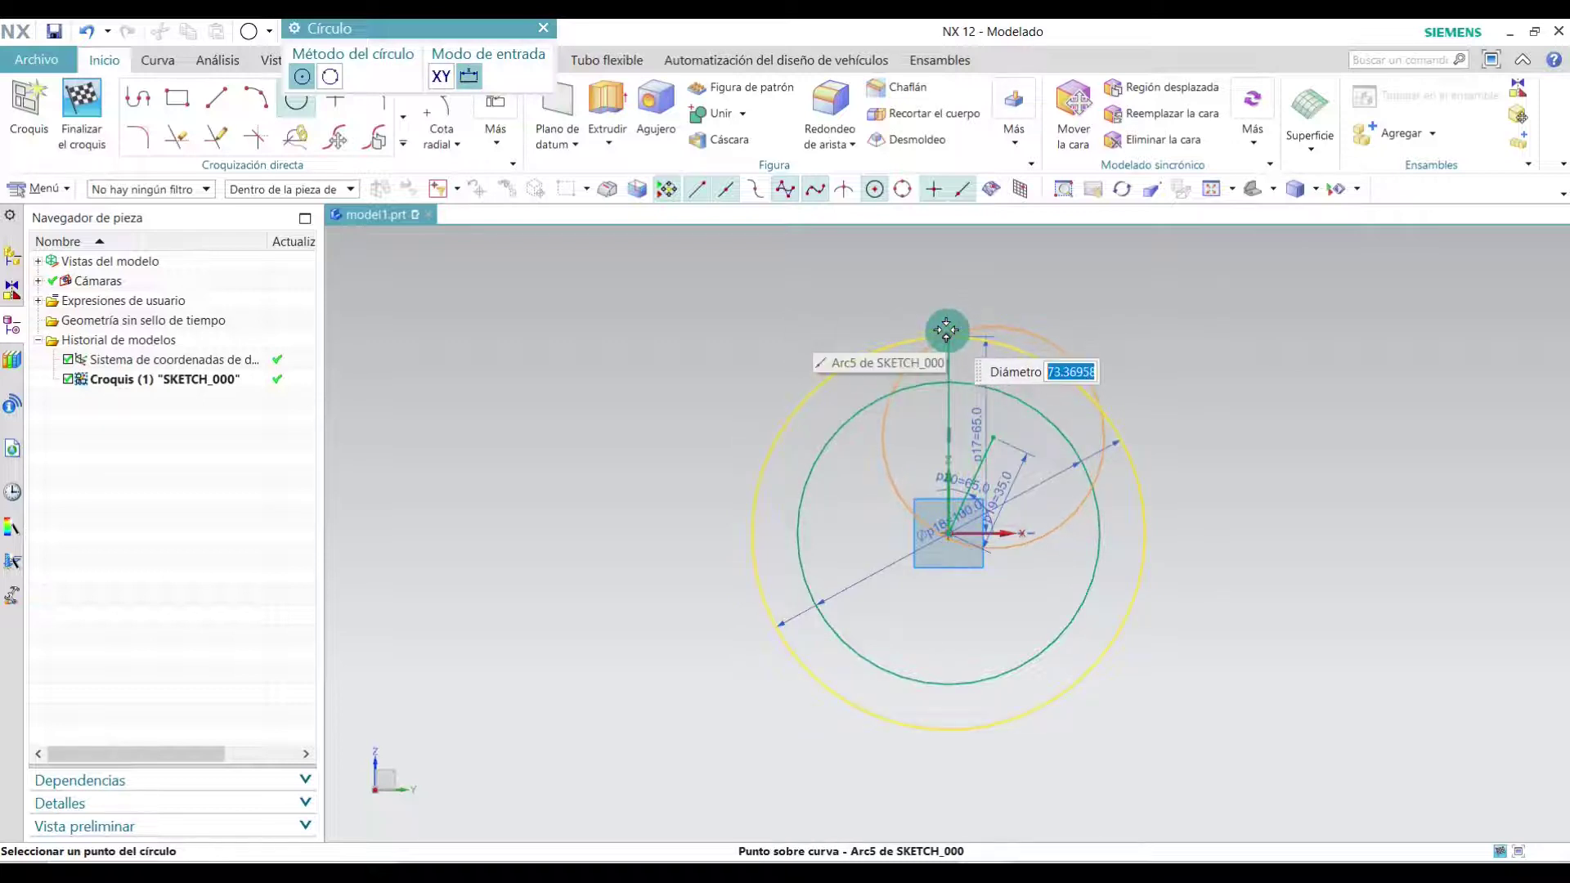
click(544, 28)
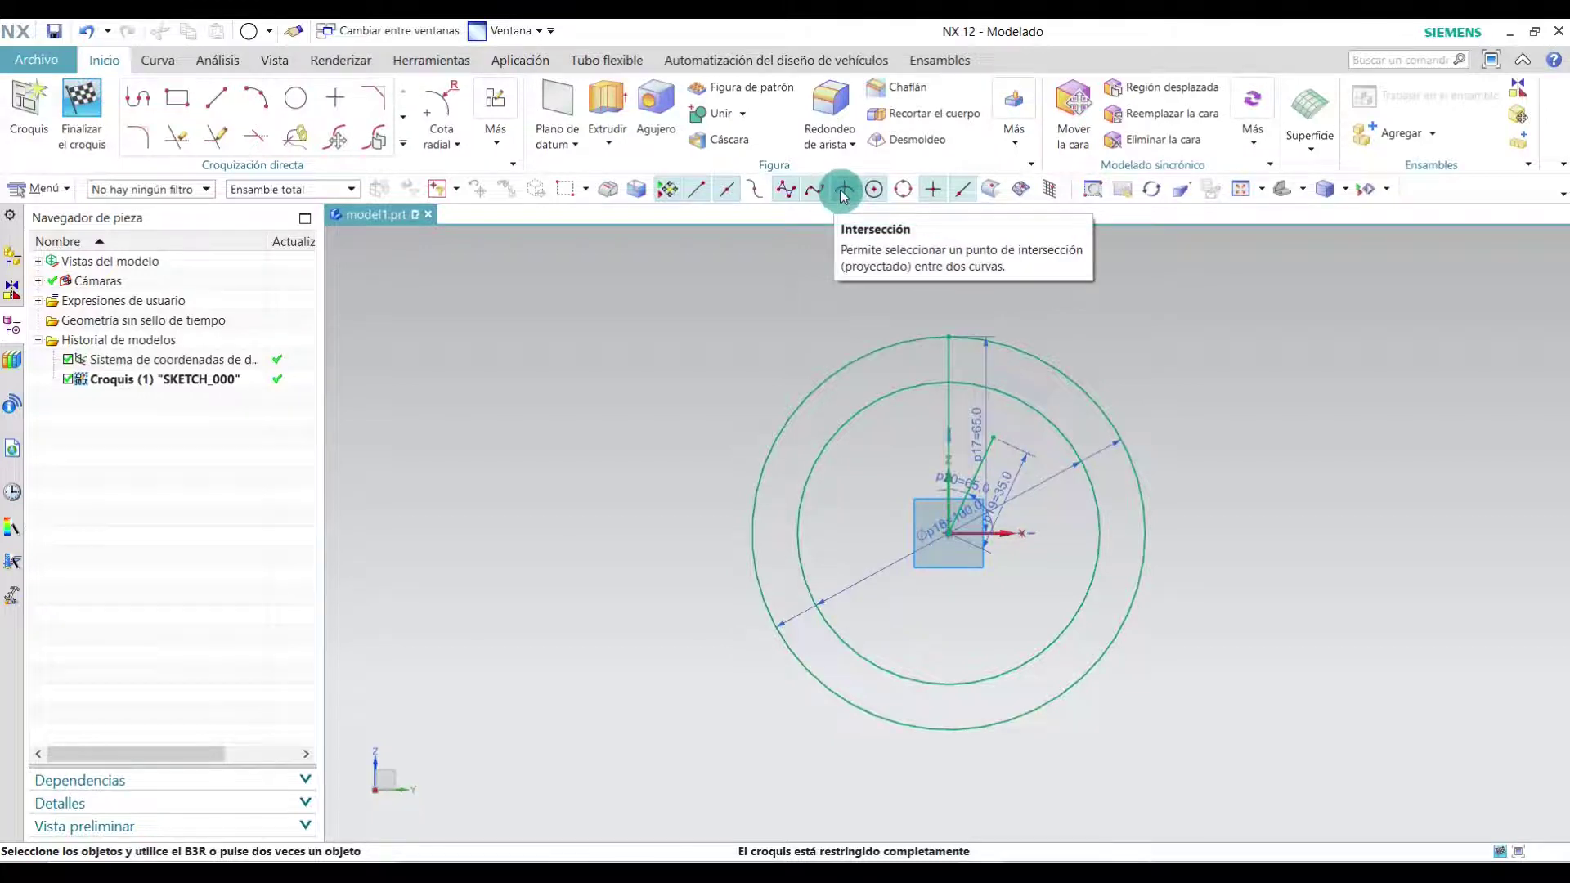
click(296, 98)
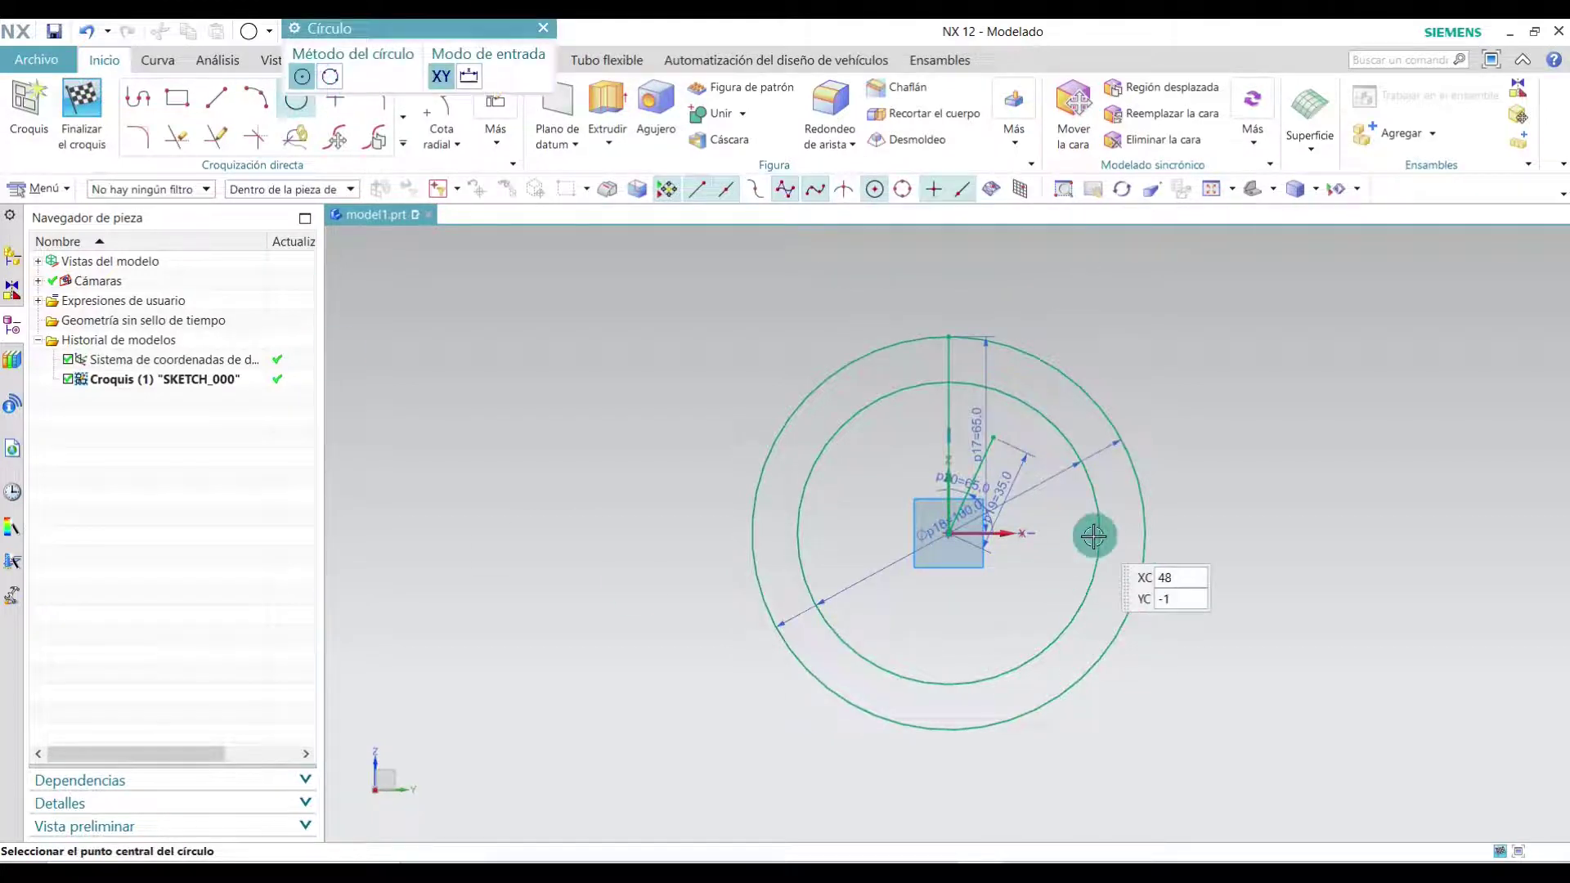
click(988, 436)
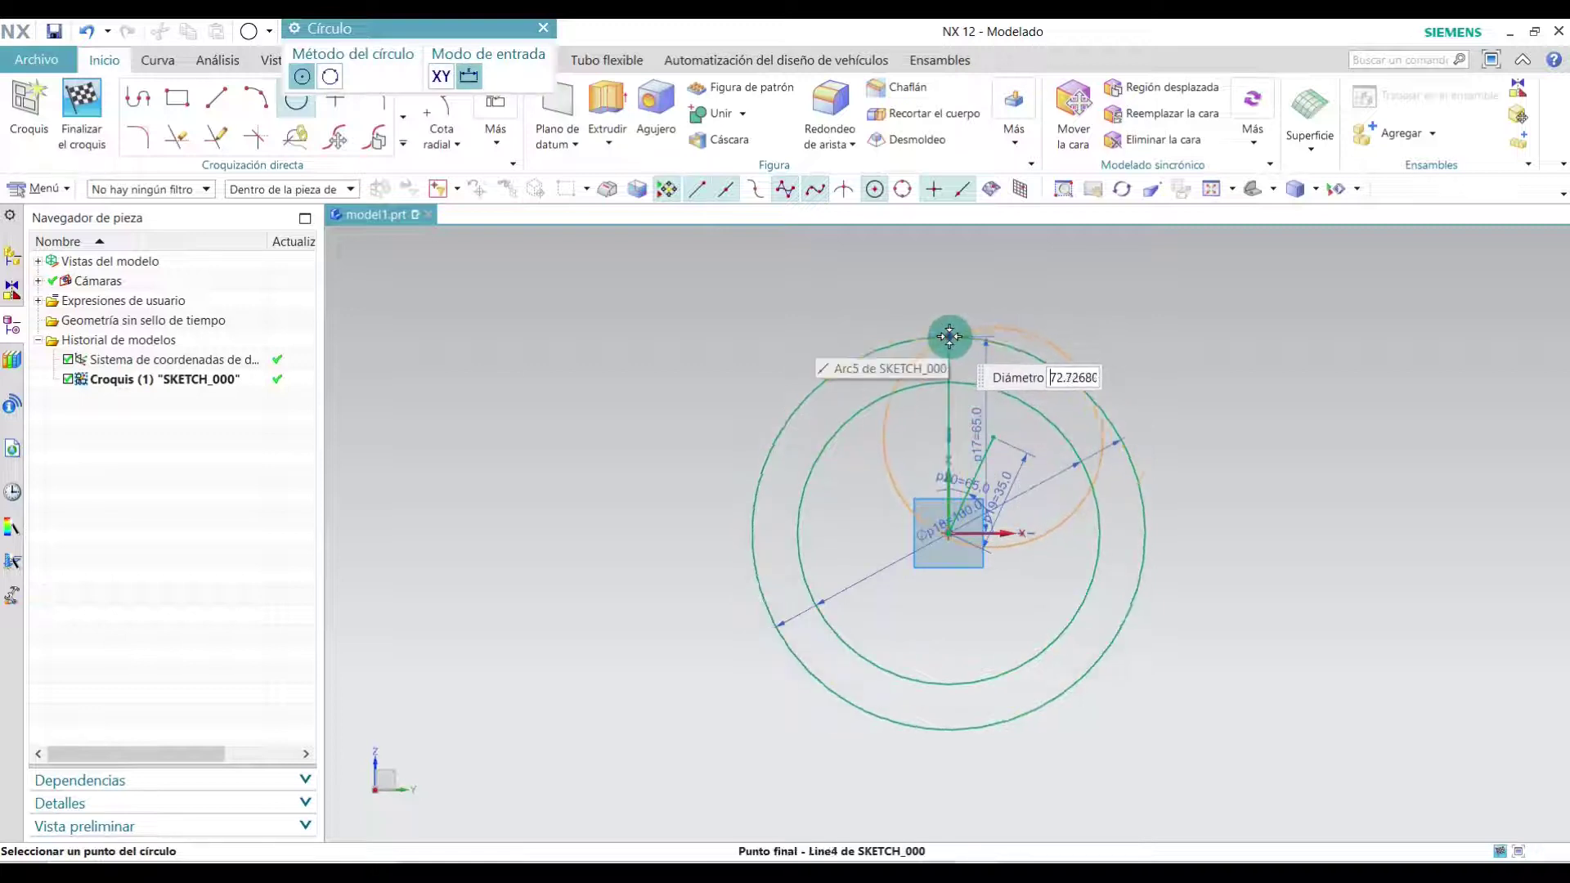
scroll(948, 336, up, 3)
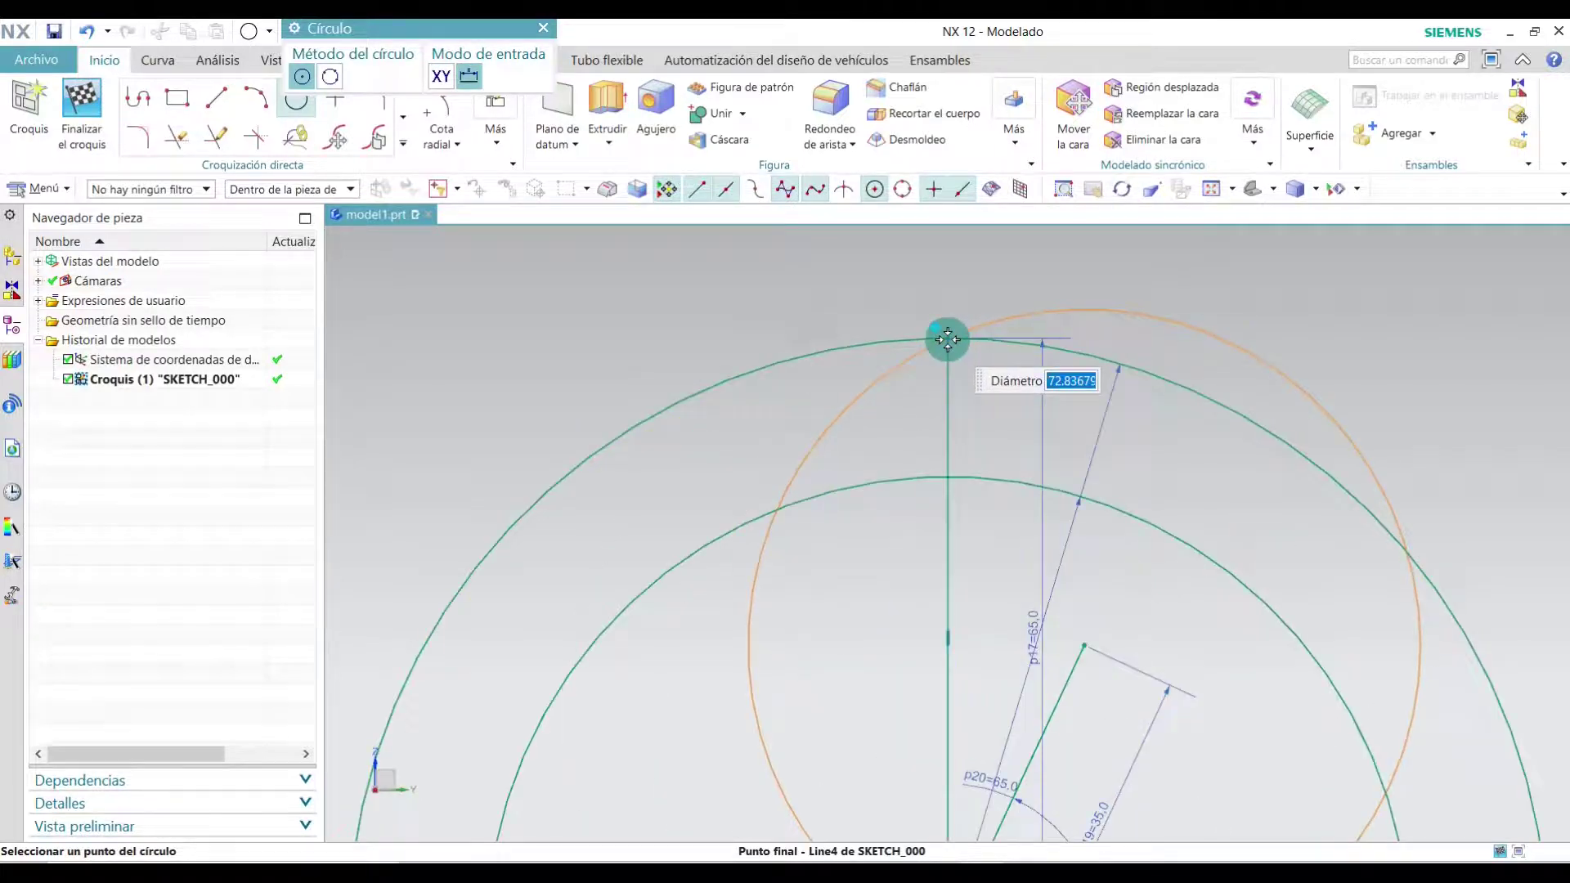
click(947, 339)
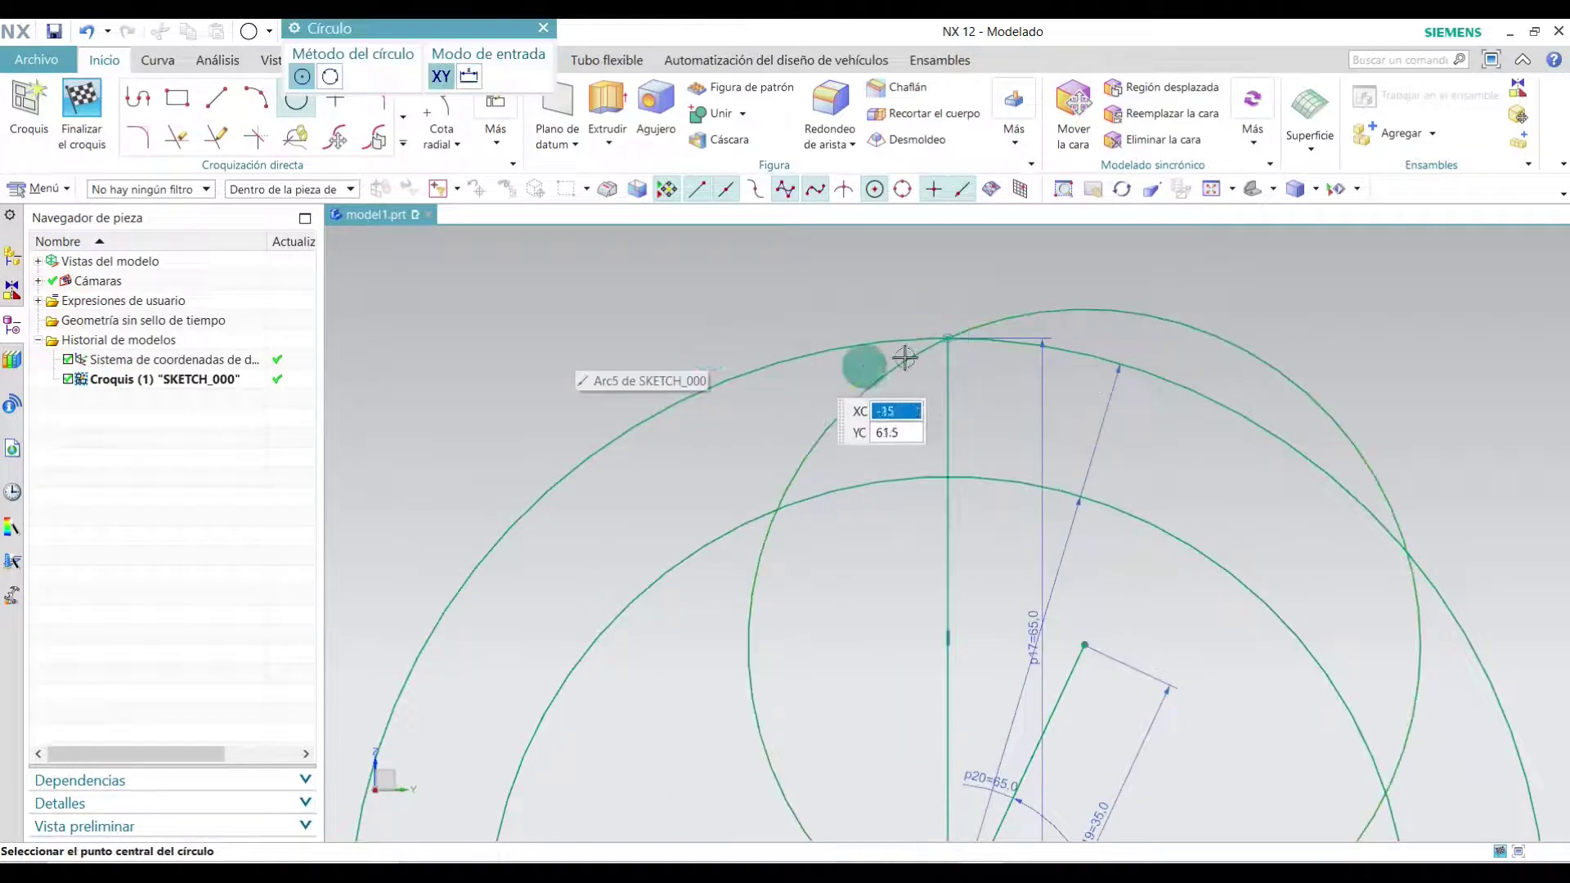
click(546, 31)
scroll(981, 323, down, 3)
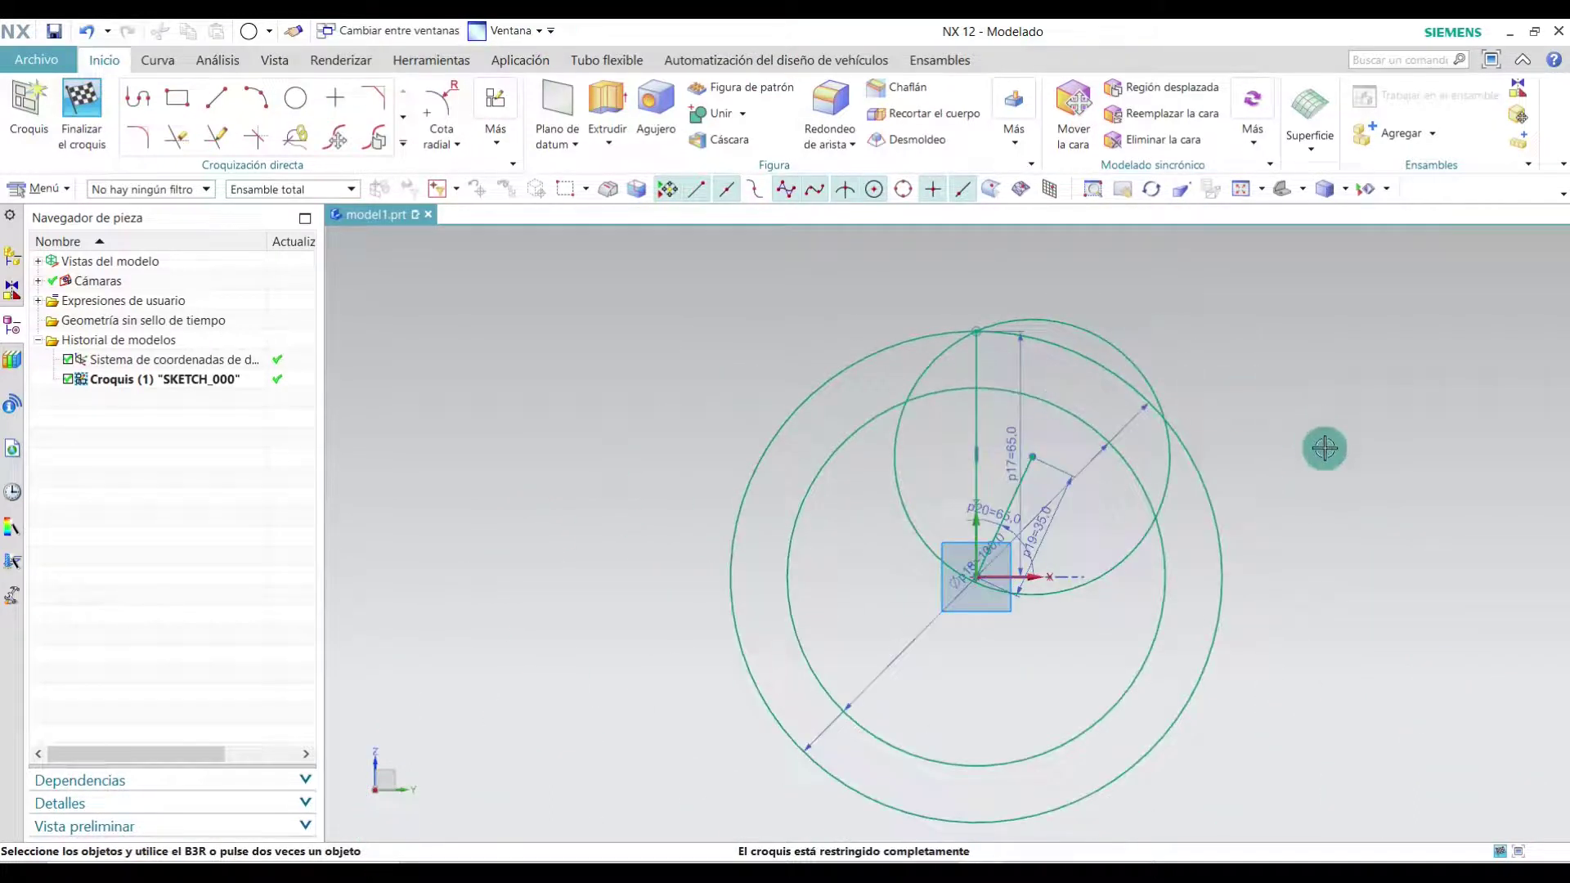
scroll(1324, 449, down, 1)
- Trim the overlapping circle arcs and lower vertical line to form the notch
click(179, 137)
click(1132, 314)
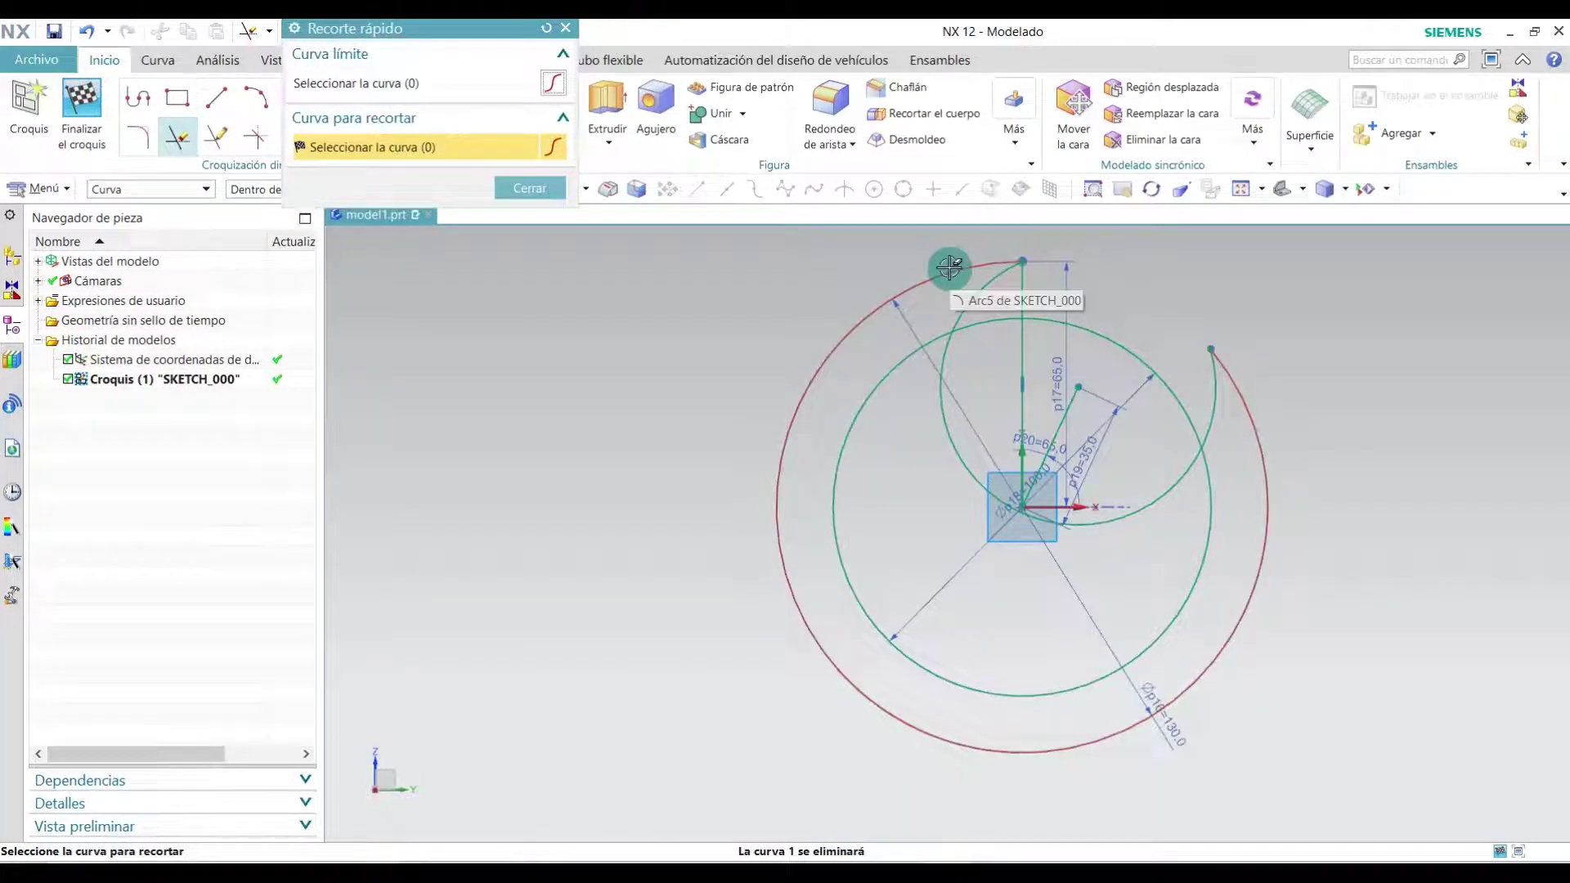
click(947, 263)
click(982, 327)
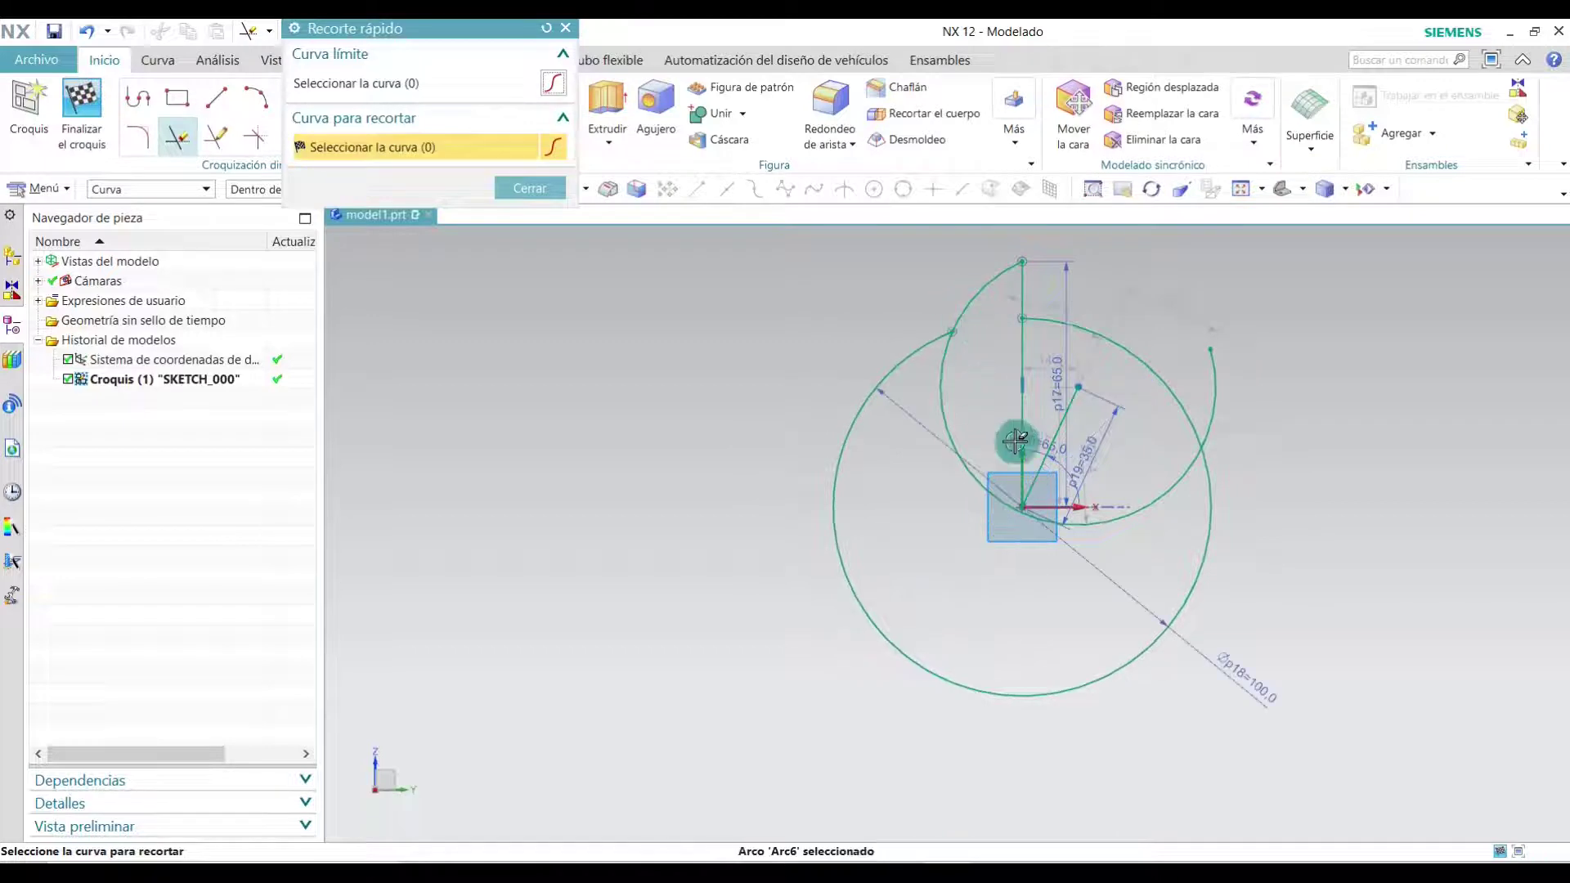
click(1022, 354)
click(940, 382)
click(561, 197)
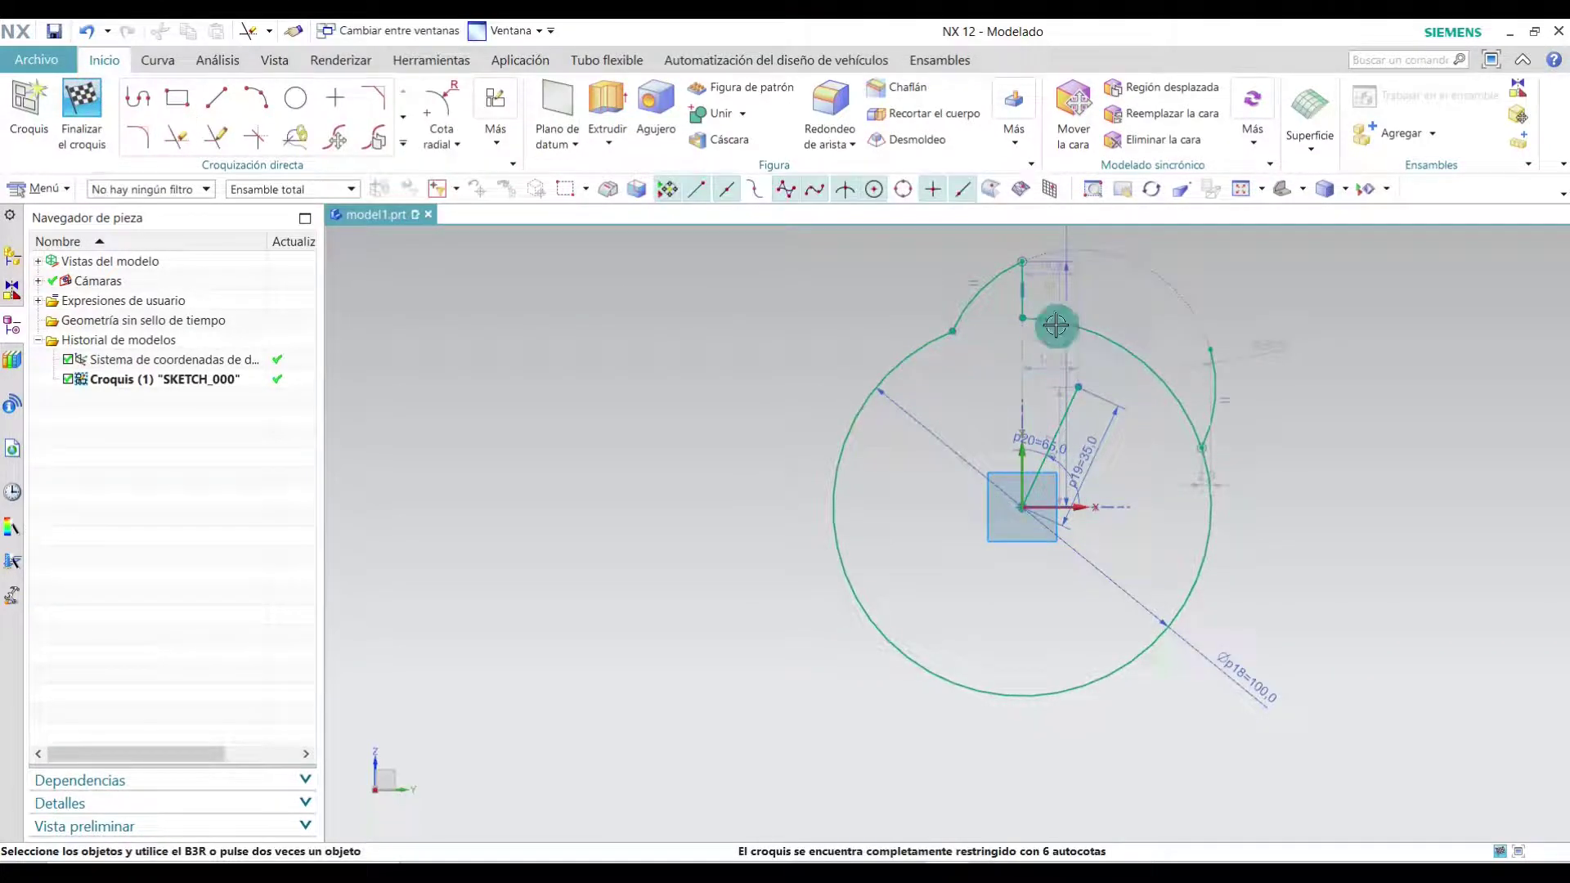
- Undo the last trim to restore the vertical line segment
scroll(1007, 296, up, 2)
right_click(1001, 286)
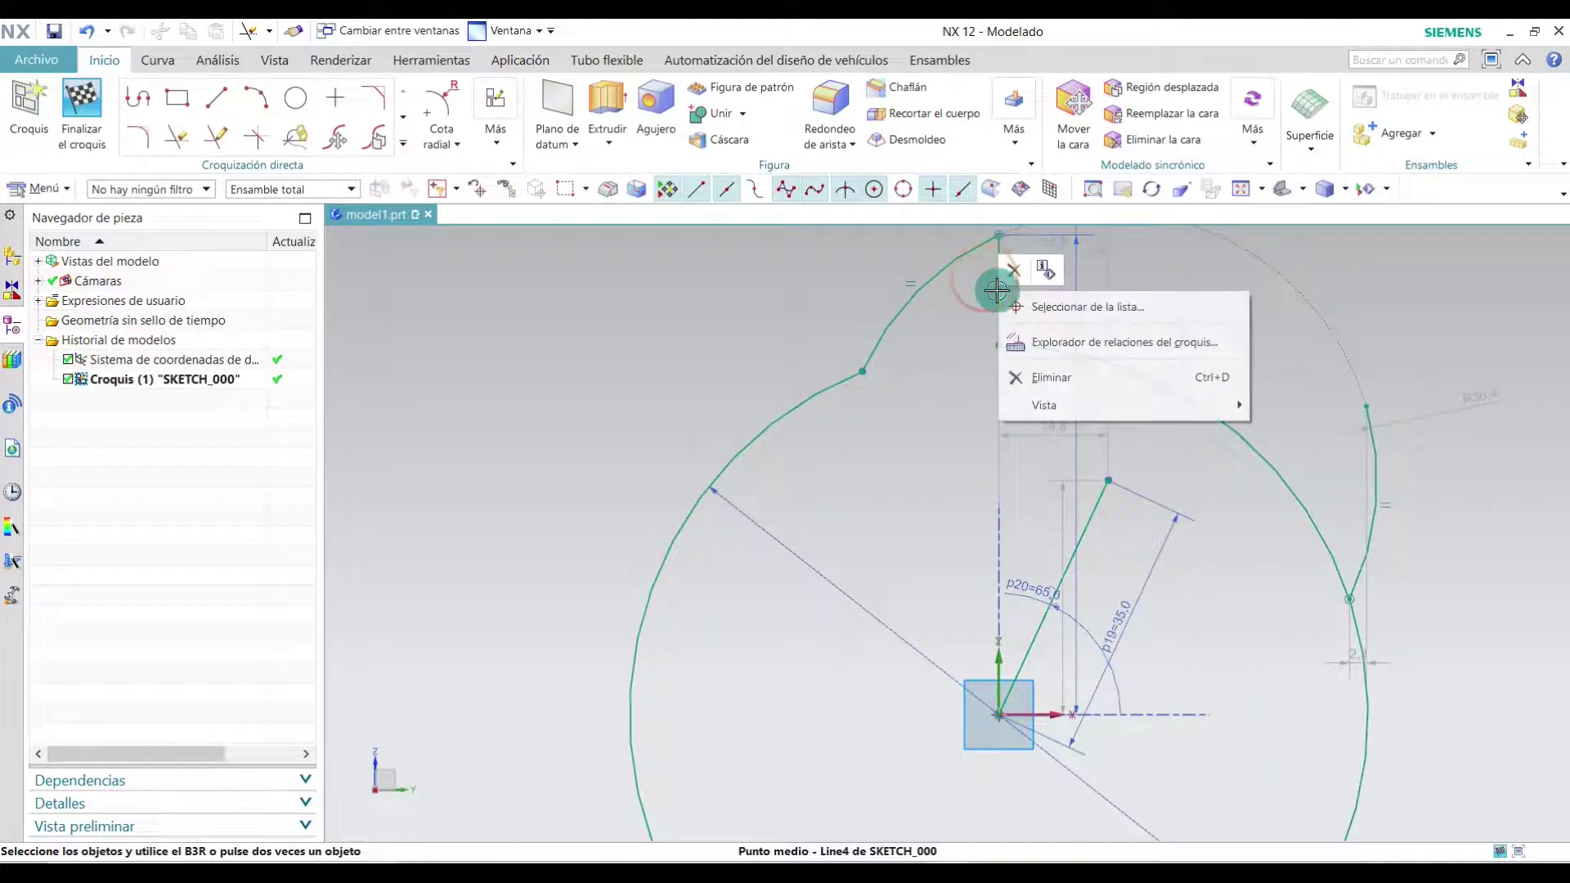
click(1076, 376)
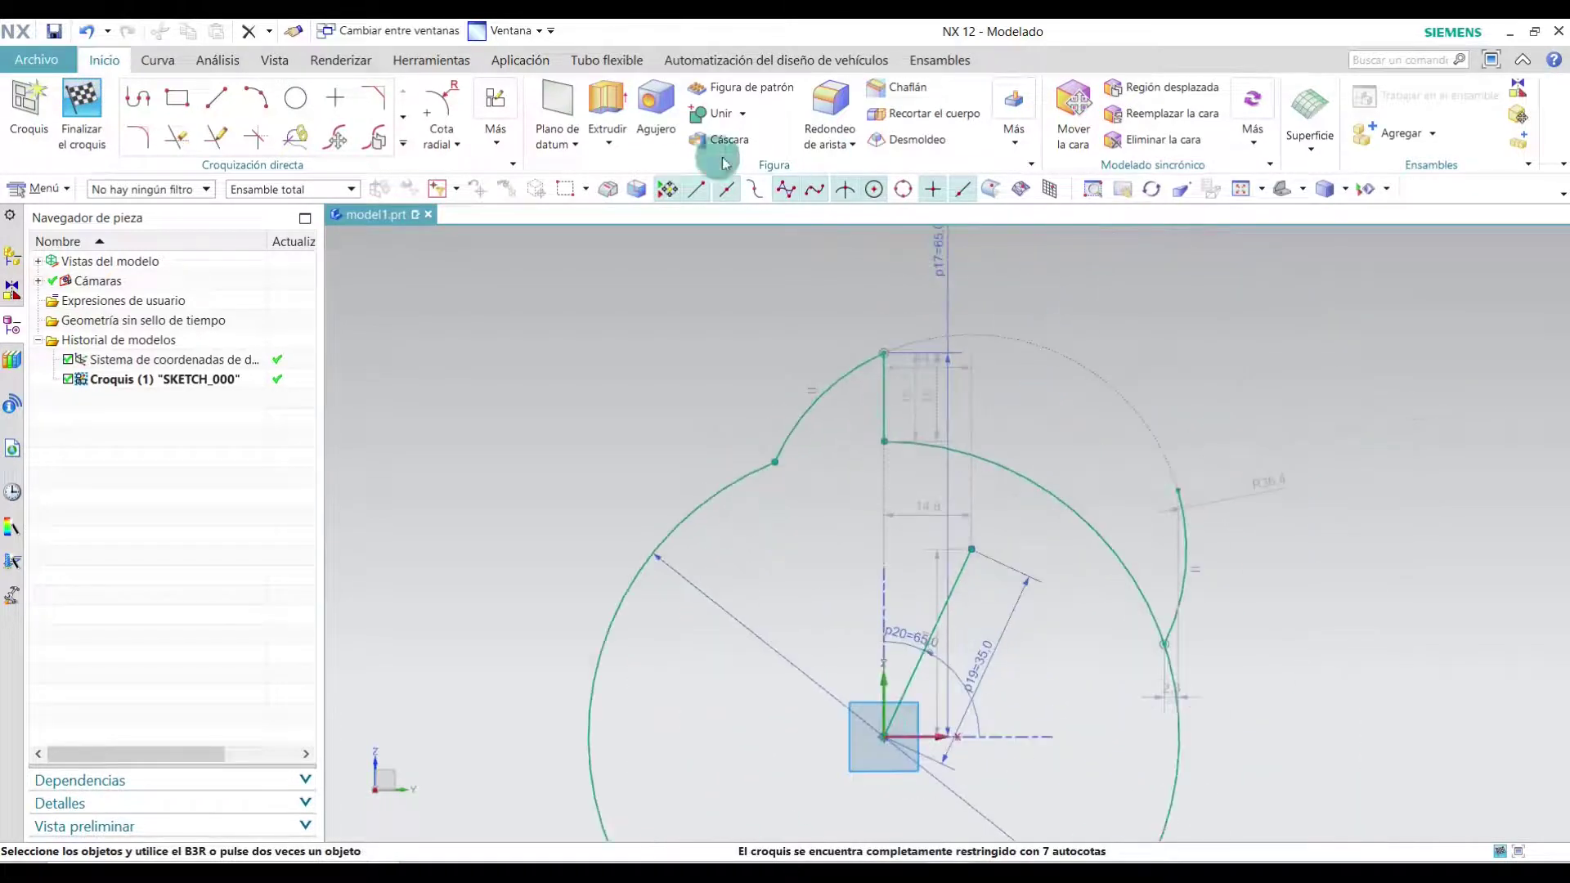
- Draw a 2 mm horizontal line from the arc top, then a vertical line down past the curve
click(225, 97)
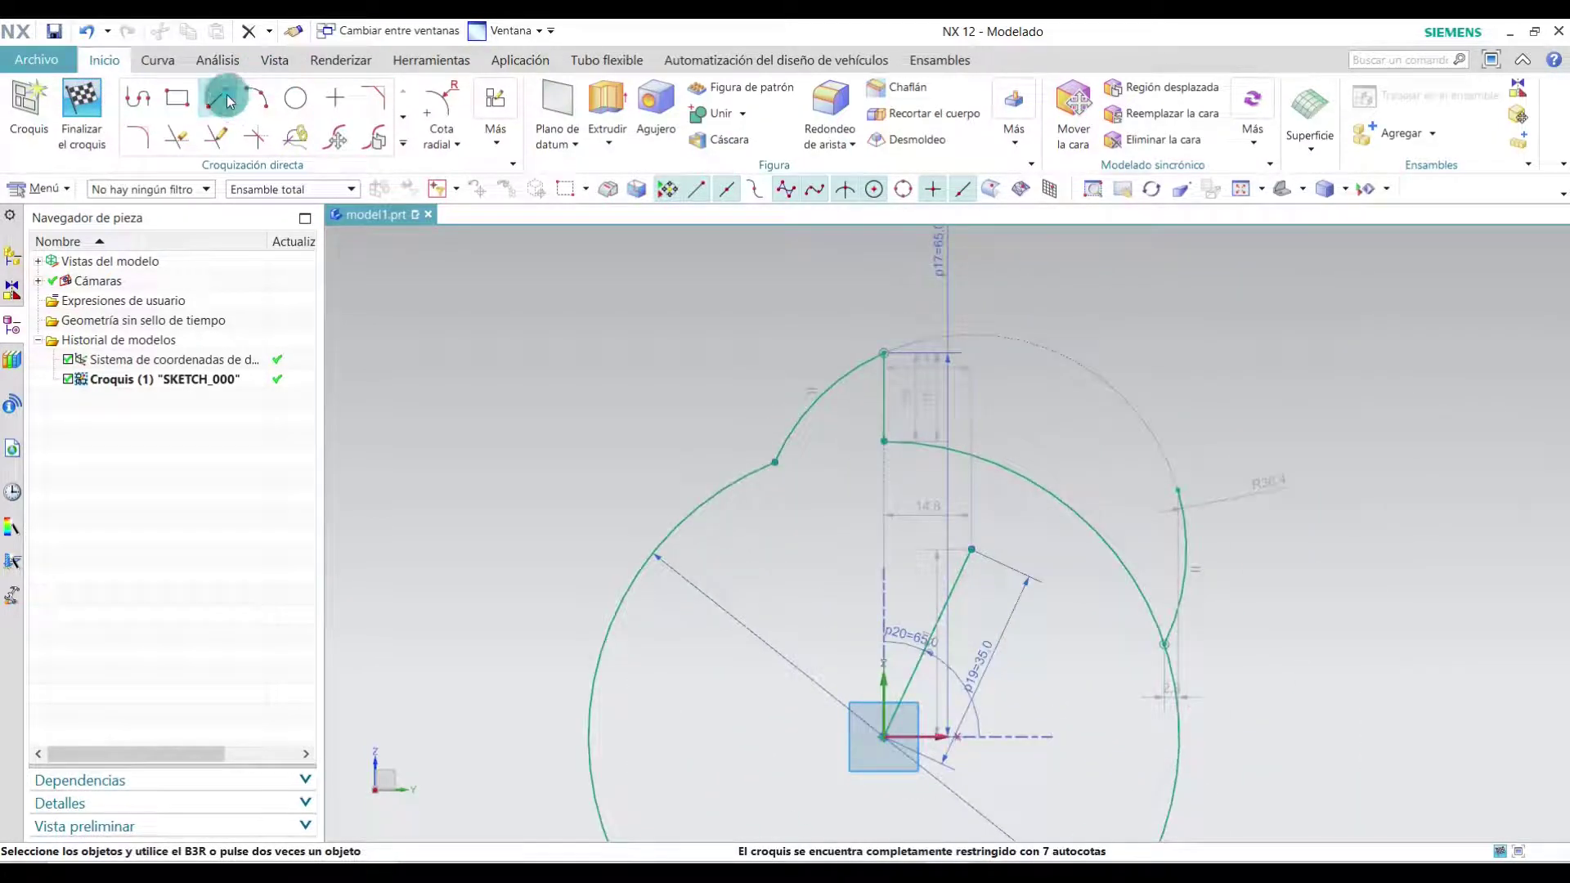
click(883, 353)
text(2)
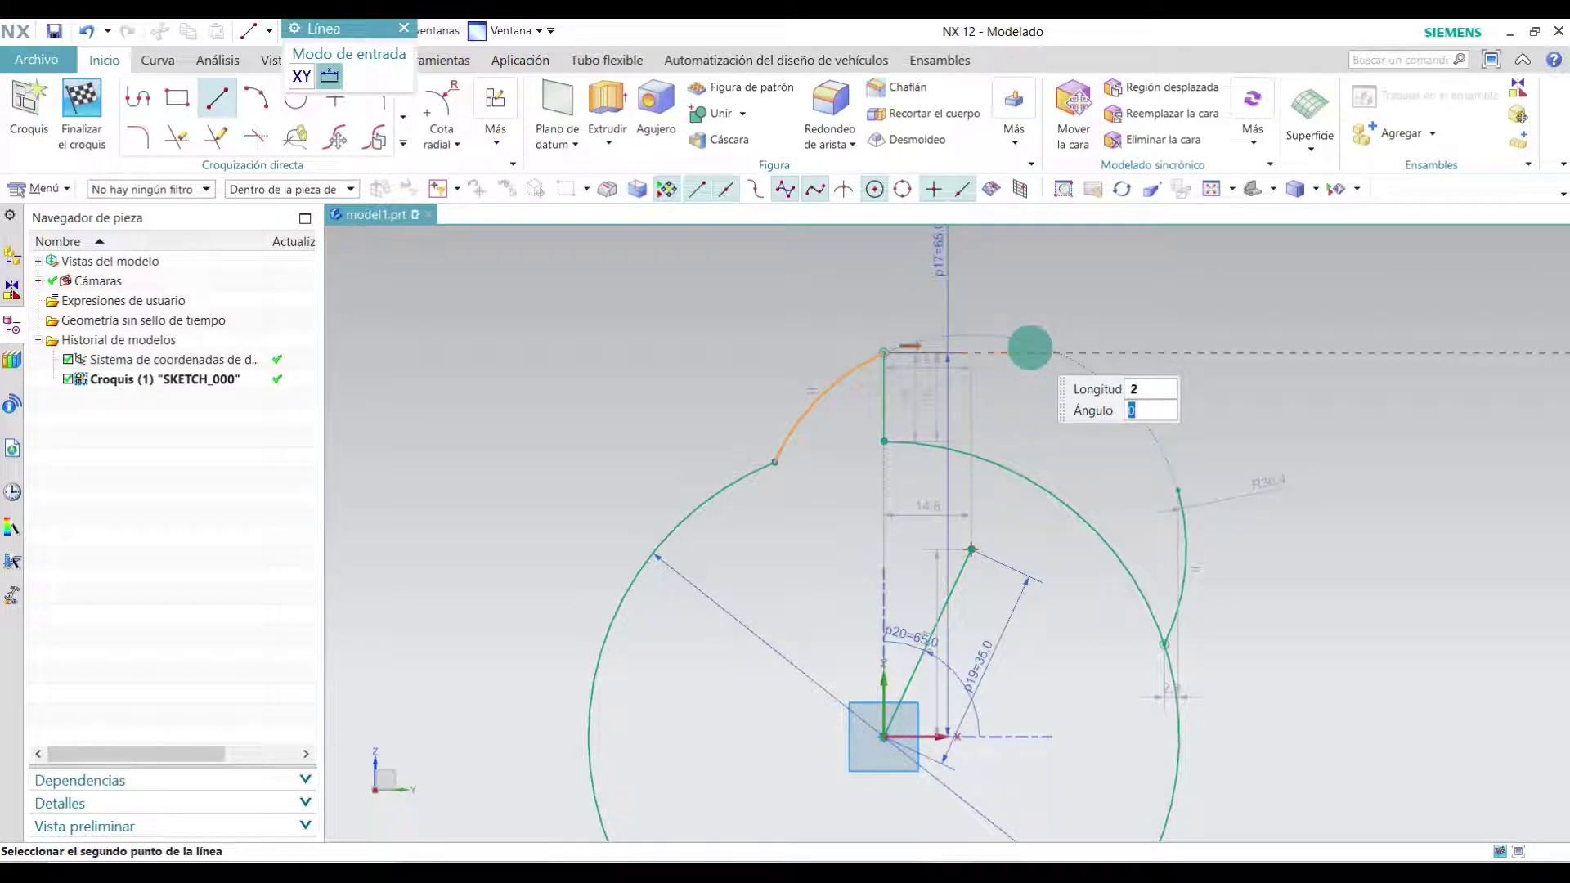
key(Return)
scroll(886, 410, up, 2)
scroll(900, 376, up, 2)
click(923, 249)
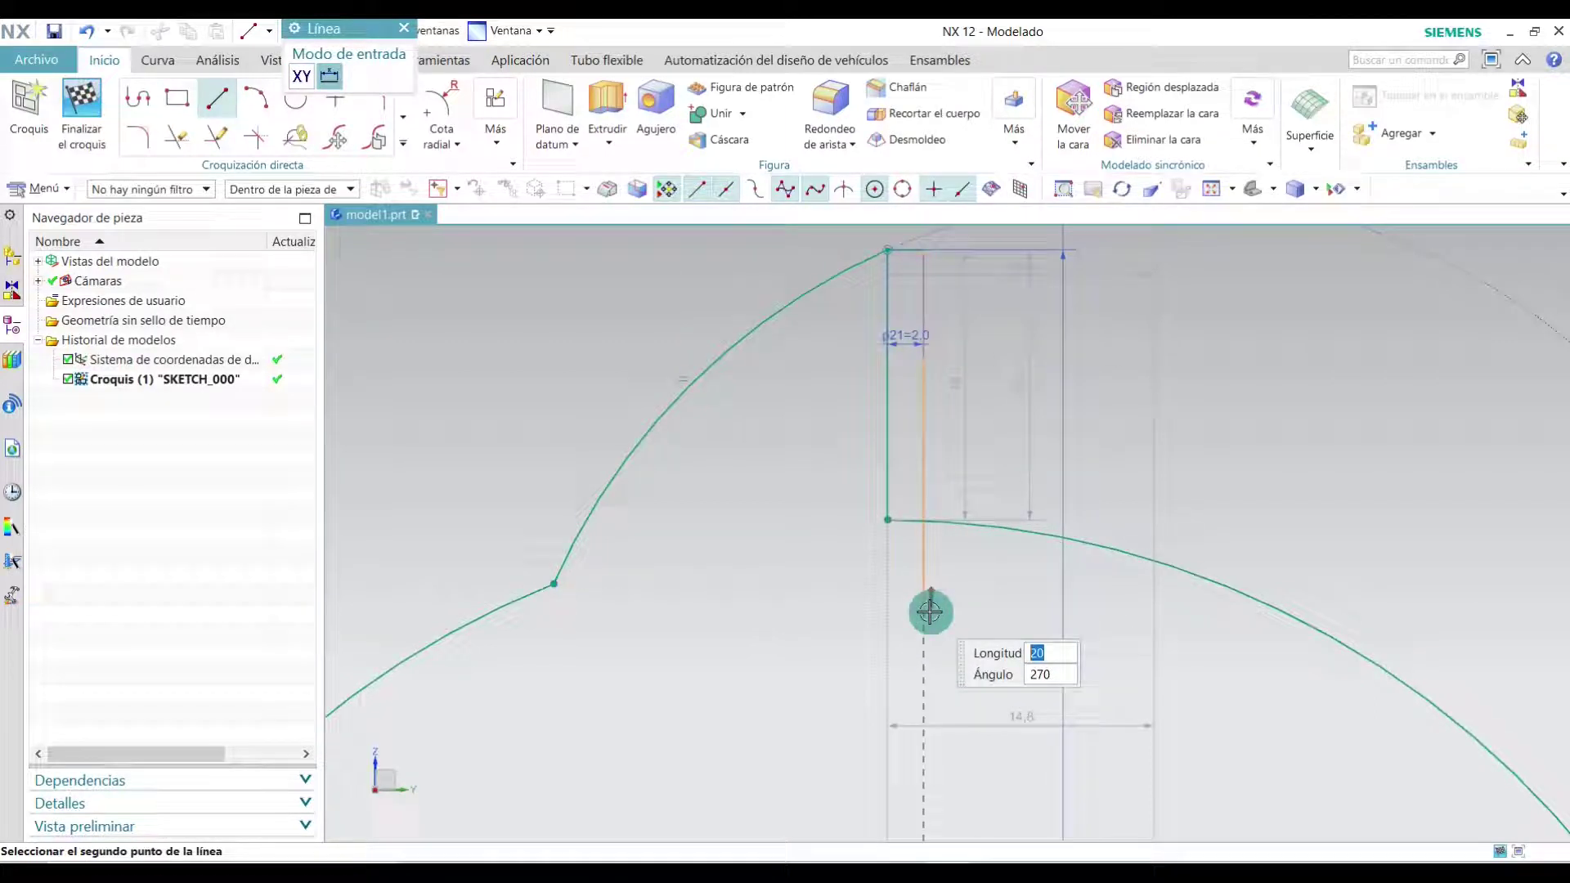
click(930, 612)
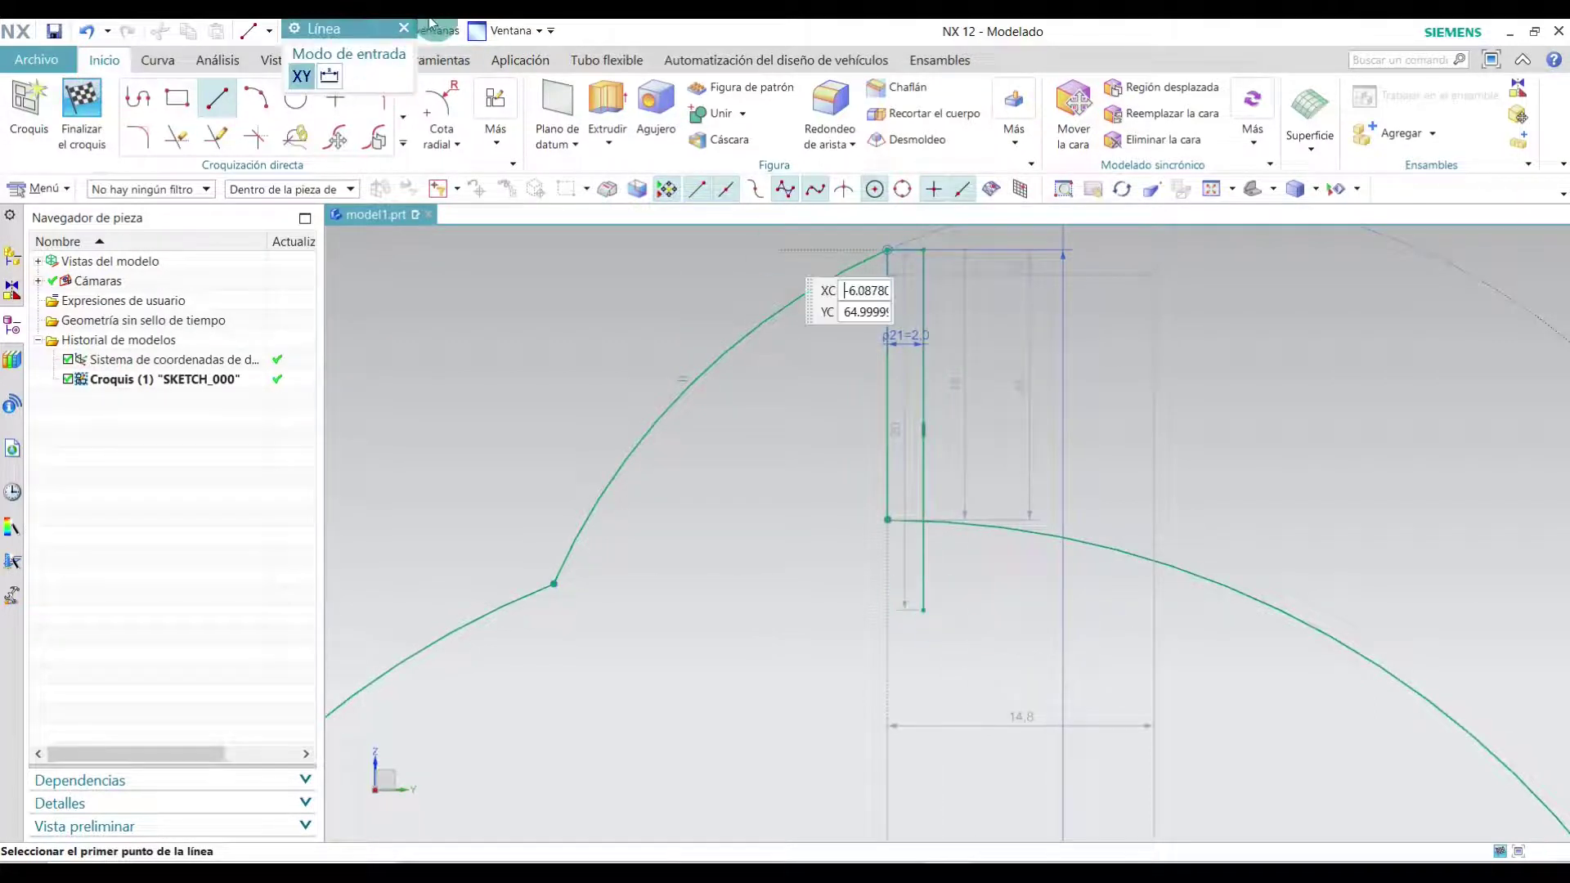
key(Escape)
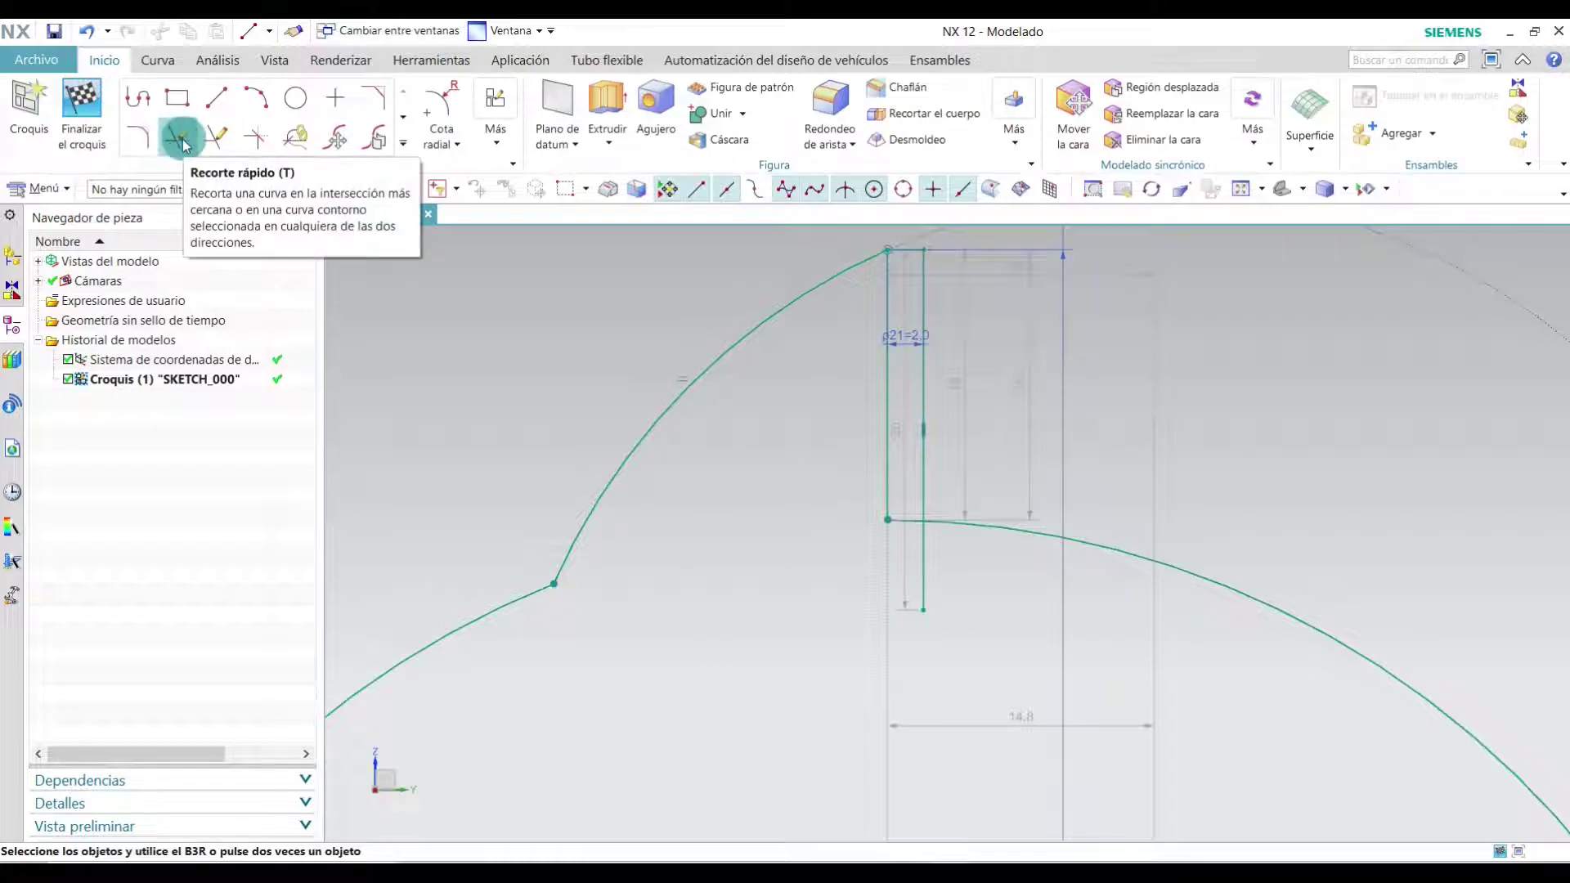
- Trim the excess pieces of the vertical line below and beside the curve
click(180, 139)
scroll(915, 580, up, 2)
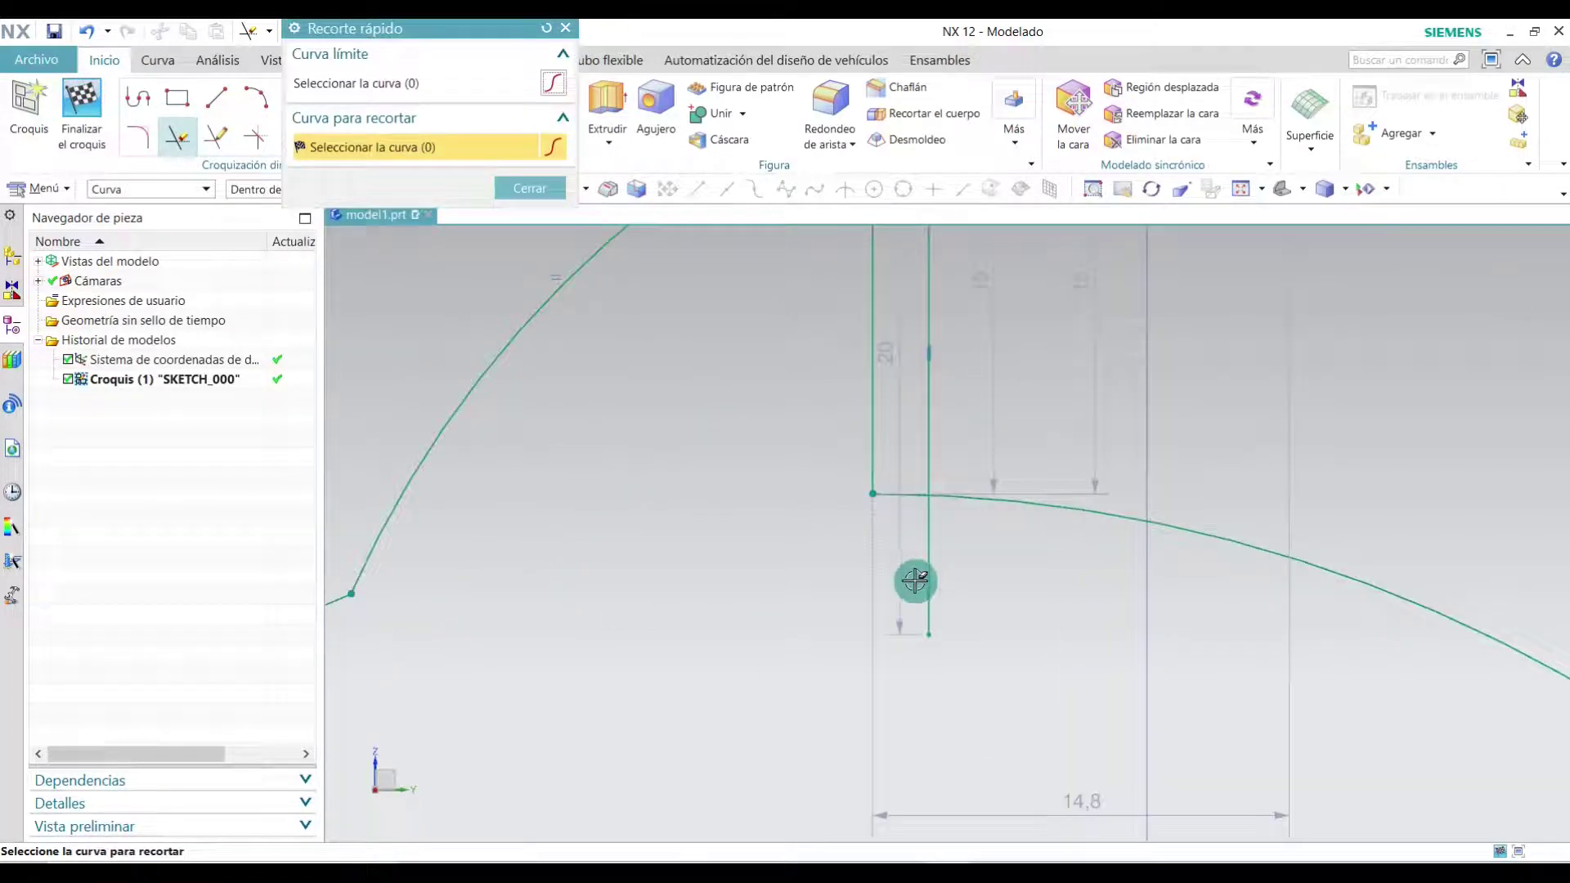
click(930, 556)
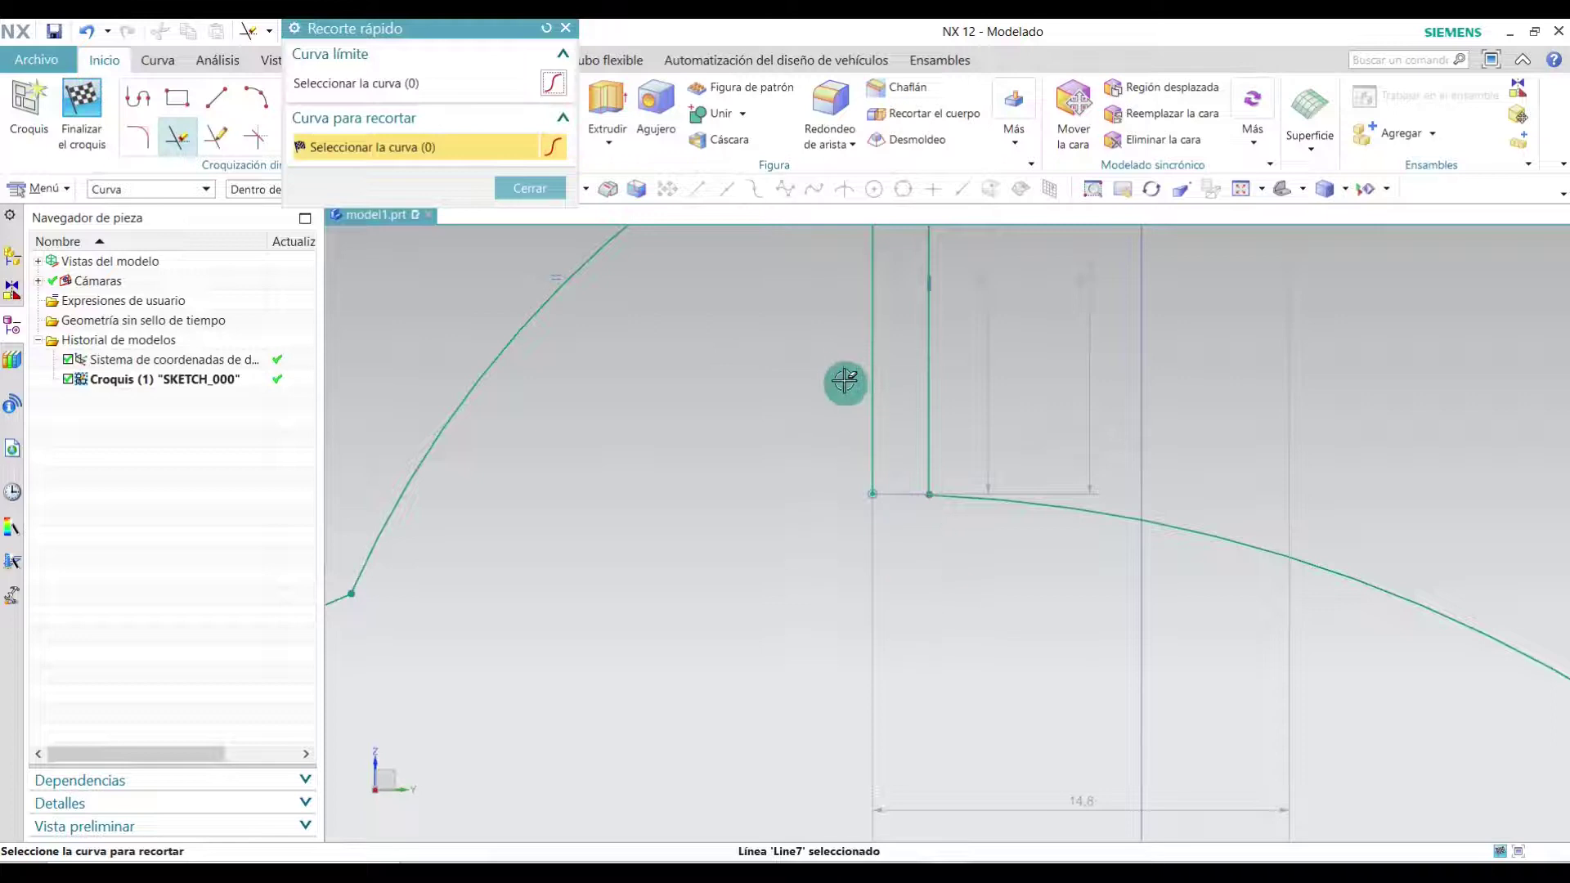
scroll(854, 389, down, 2)
click(856, 368)
scroll(812, 328, down, 1)
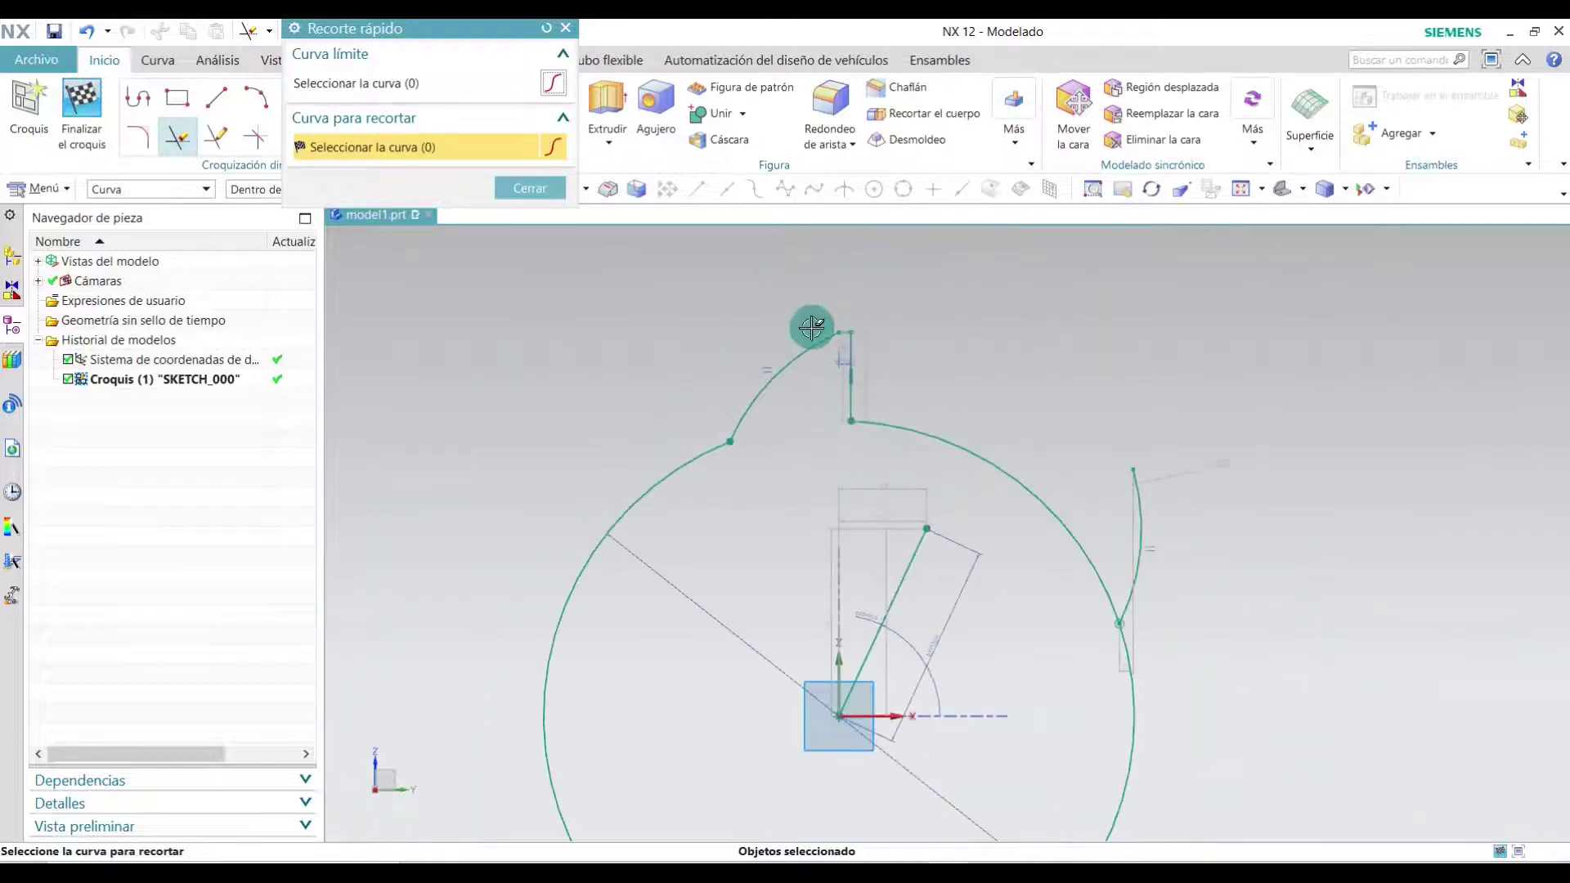
- Trim away the small right curve and angled line, then delete the Ø100 circle
click(1148, 511)
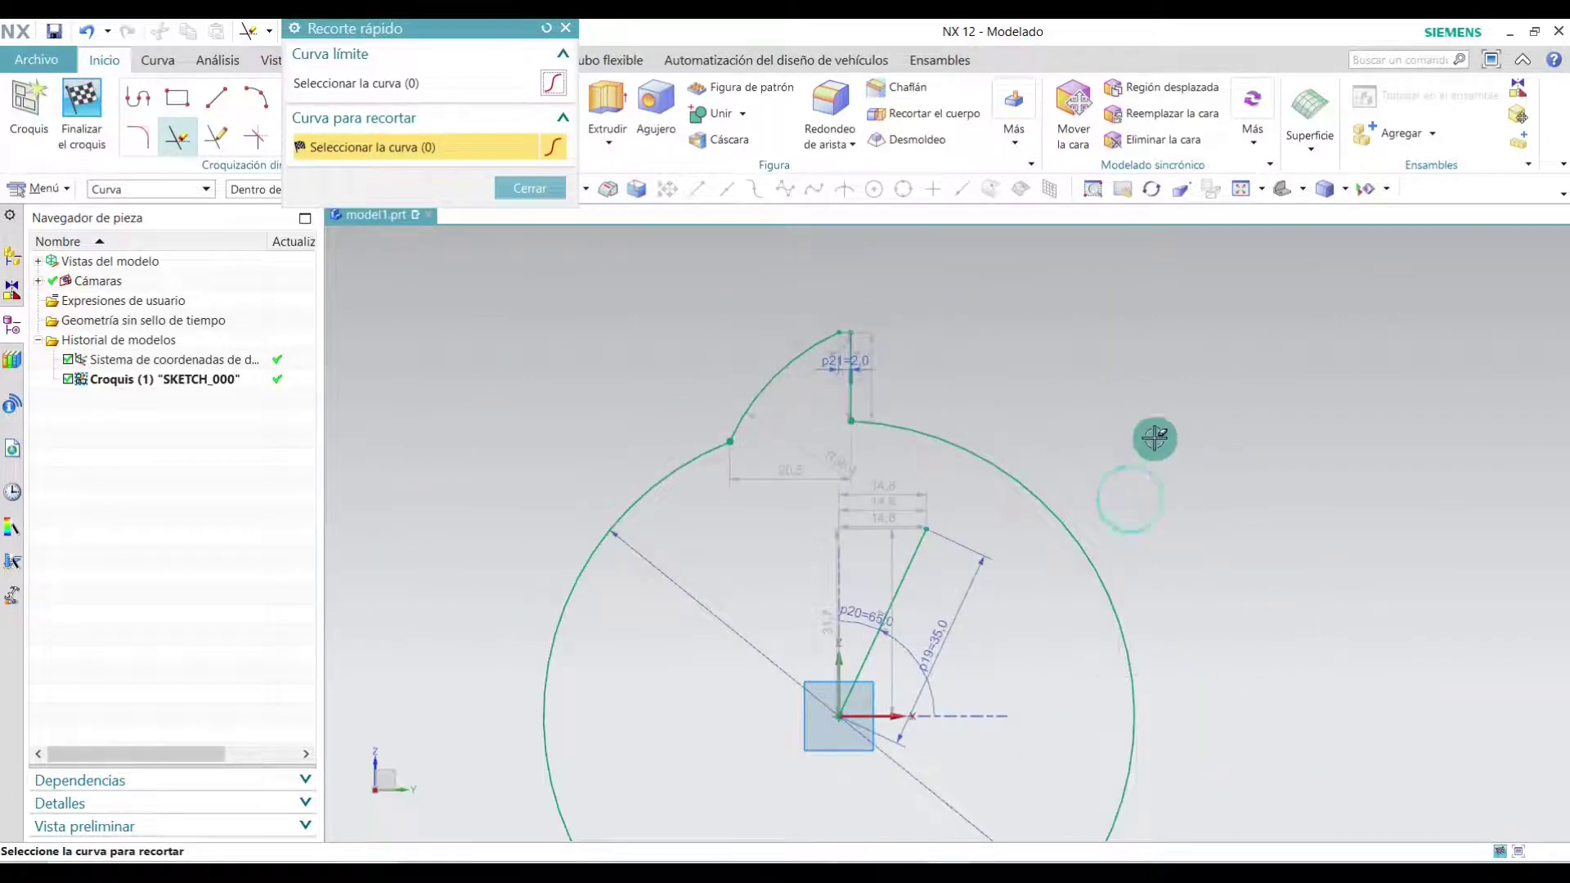
scroll(1120, 490, down, 2)
scroll(1046, 515, up, 1)
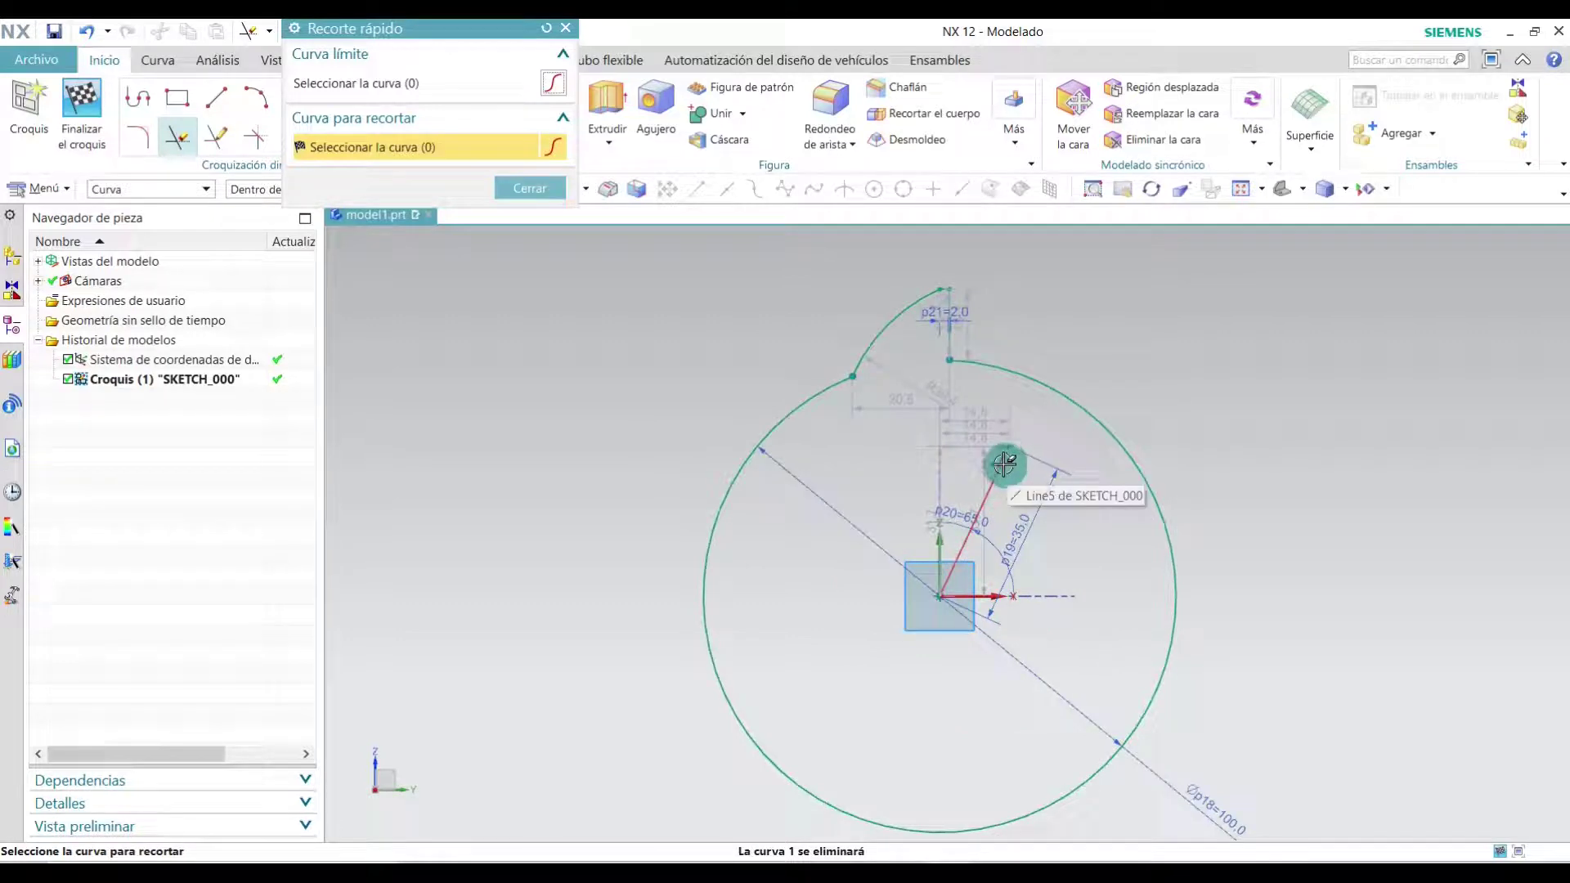
click(994, 484)
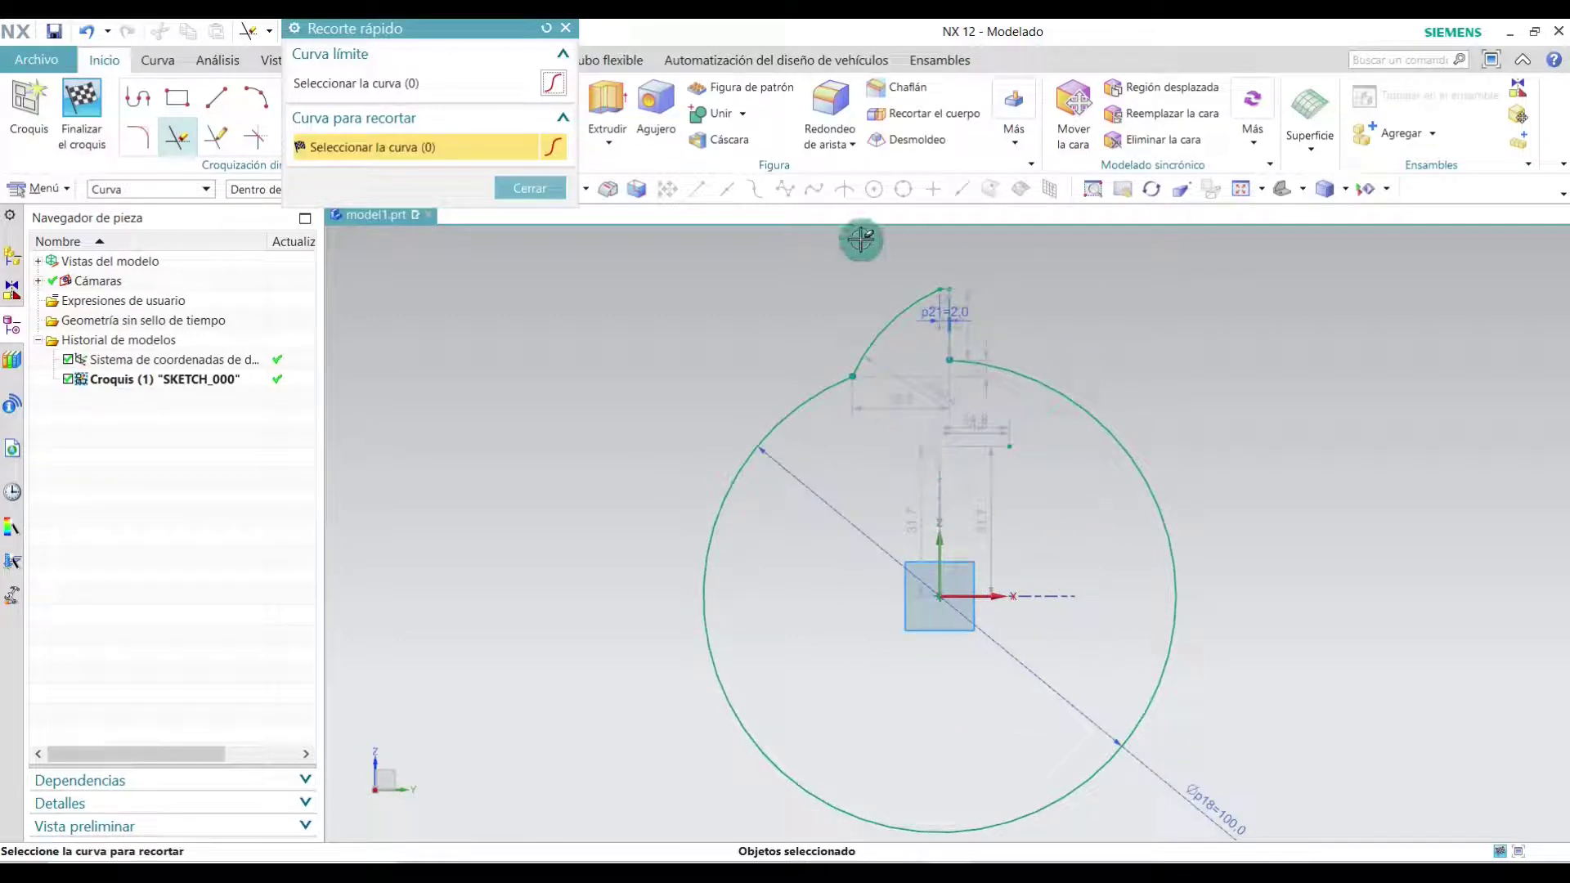
click(536, 188)
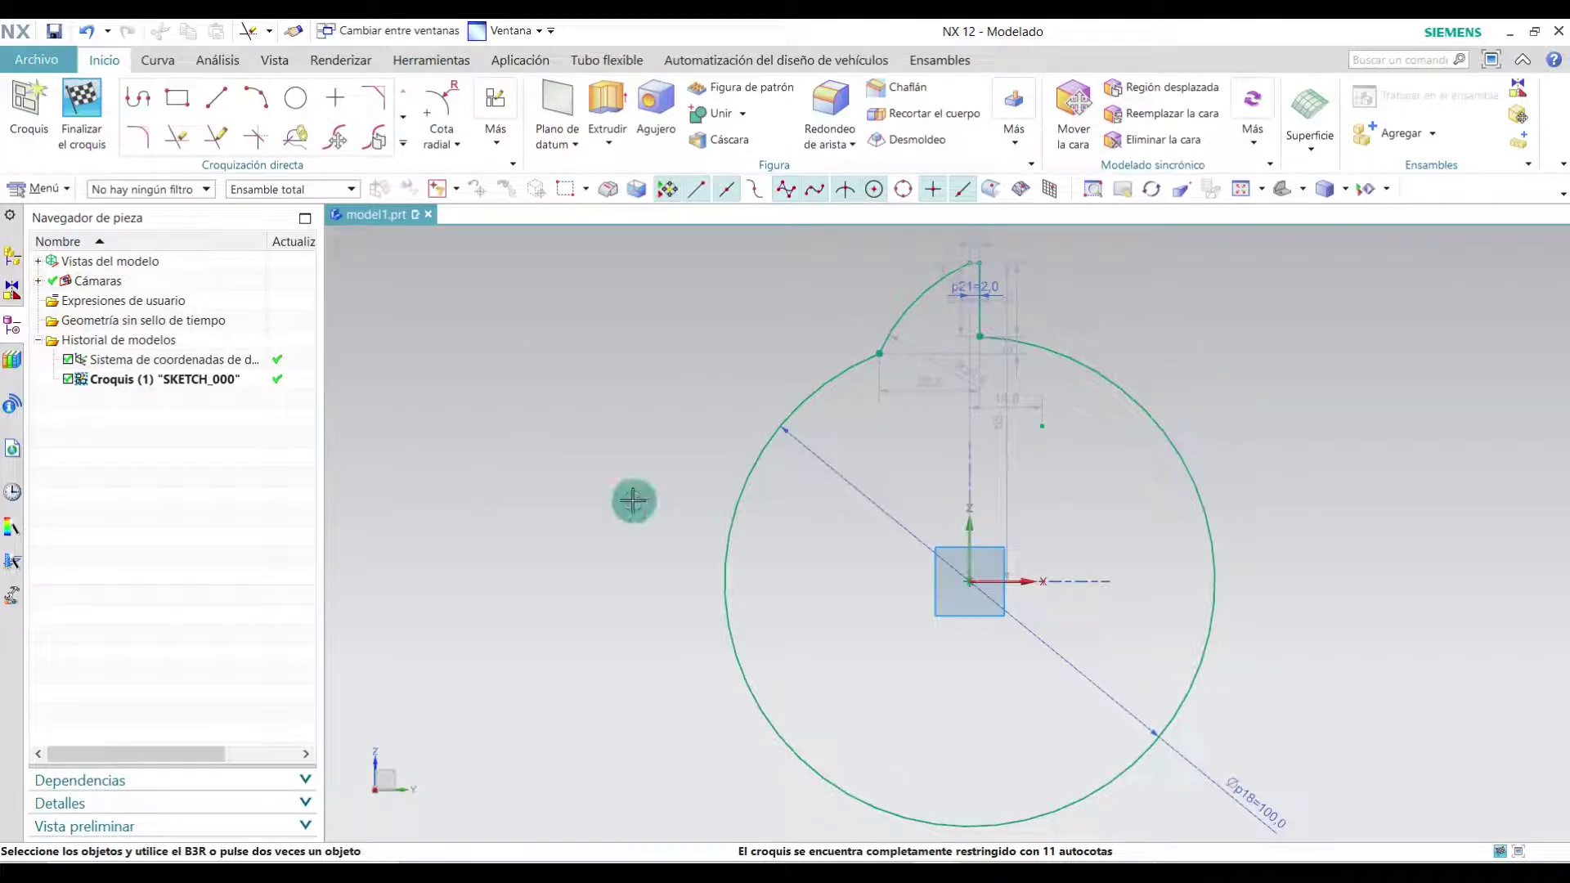
right_click(738, 498)
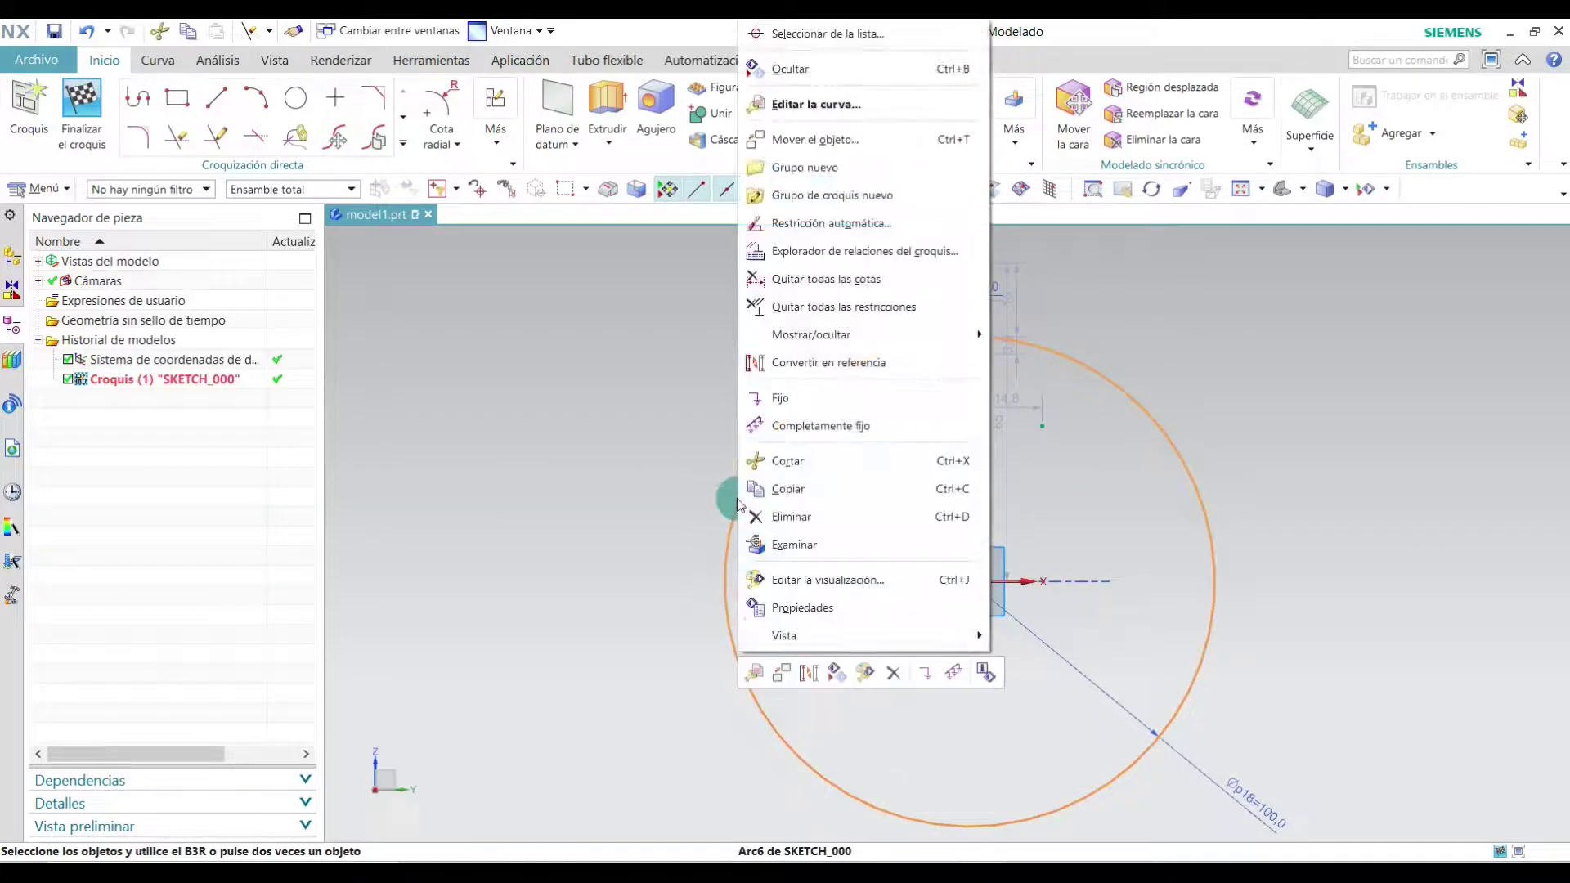
click(802, 519)
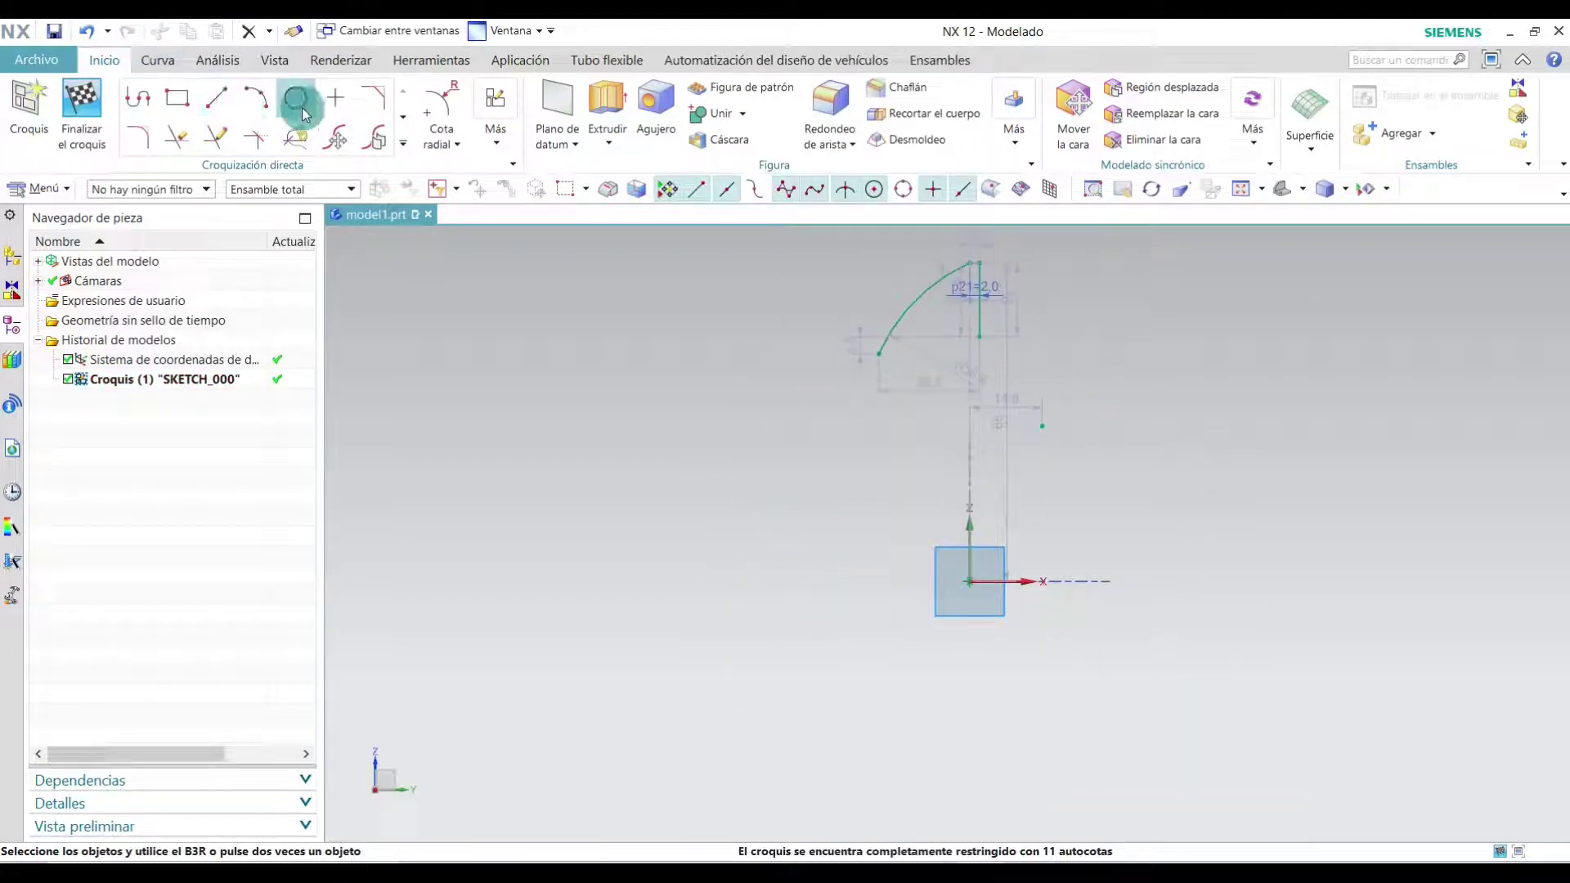
- Circularly pattern the tooth curves about the origin: 12 copies at 30° spacing
click(403, 117)
click(406, 107)
click(270, 33)
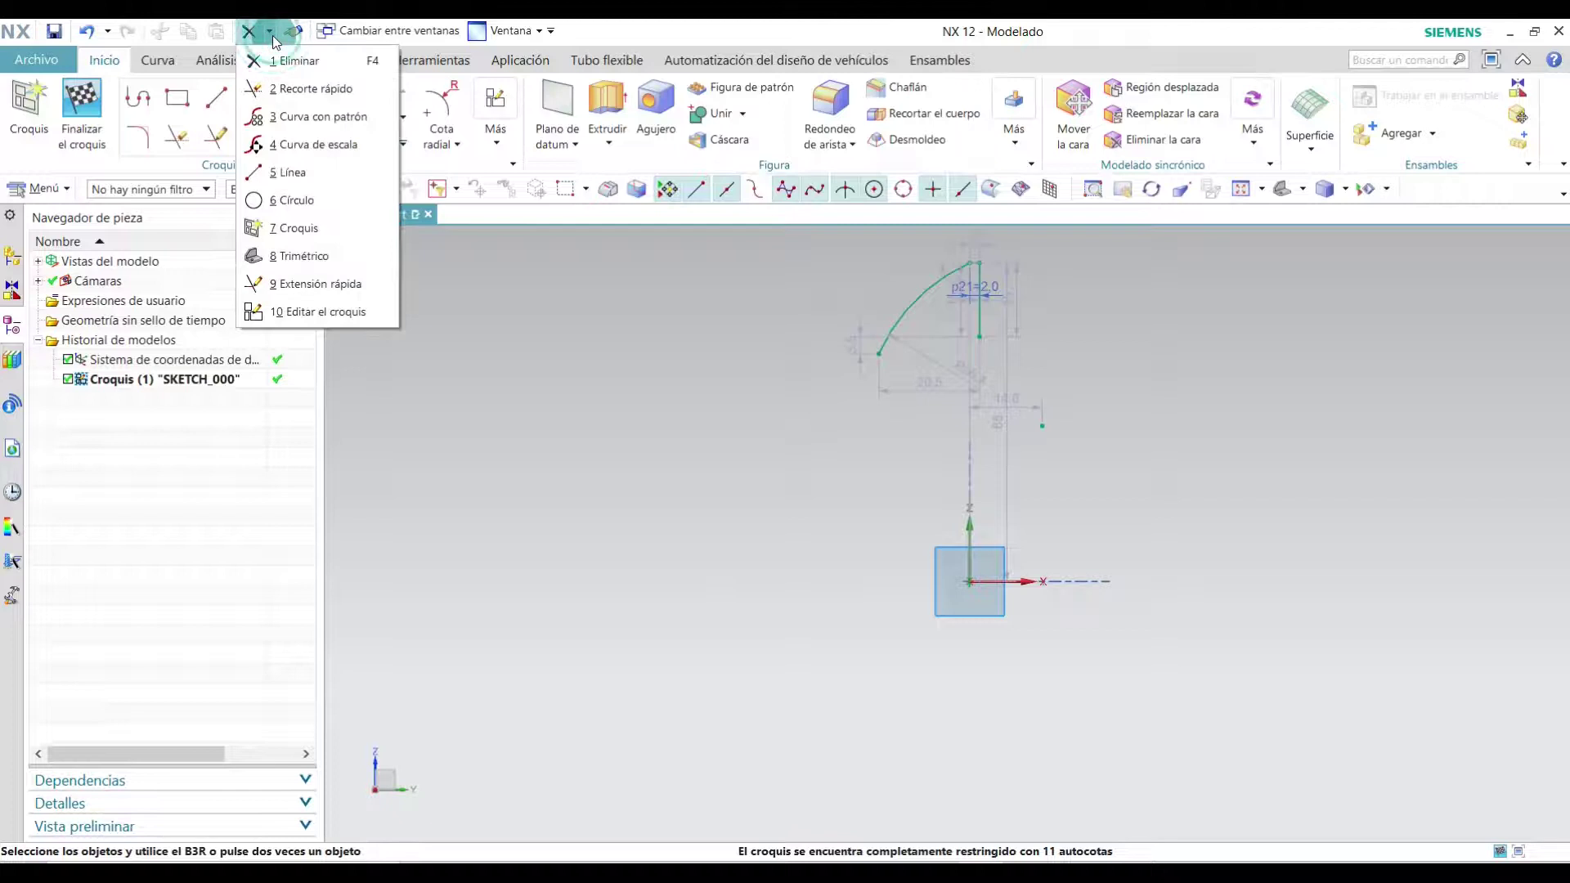
click(483, 331)
click(403, 117)
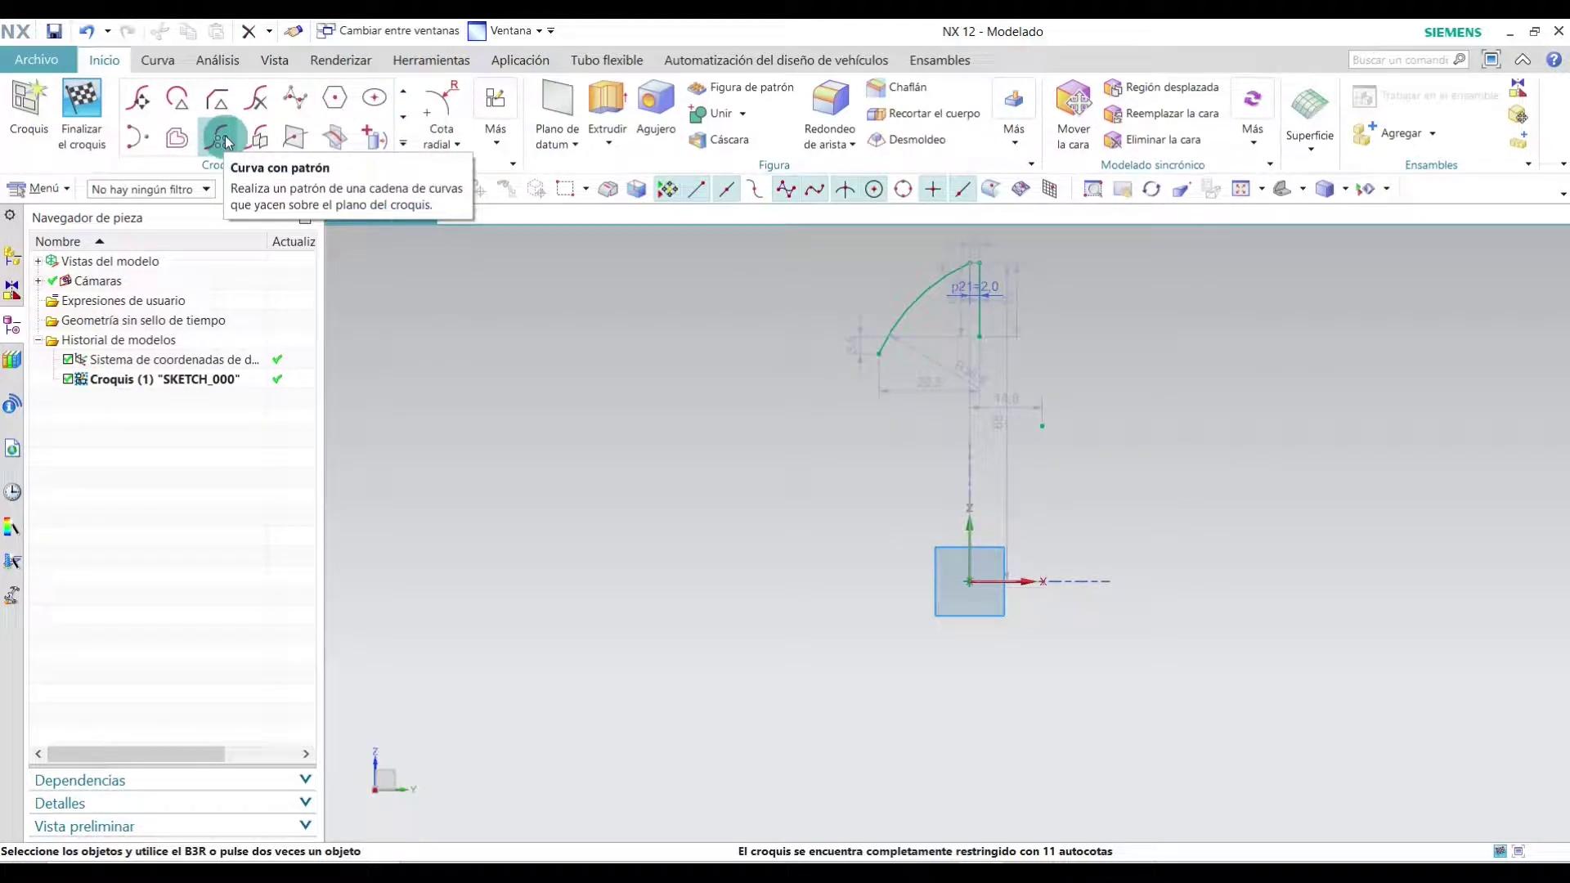
click(220, 139)
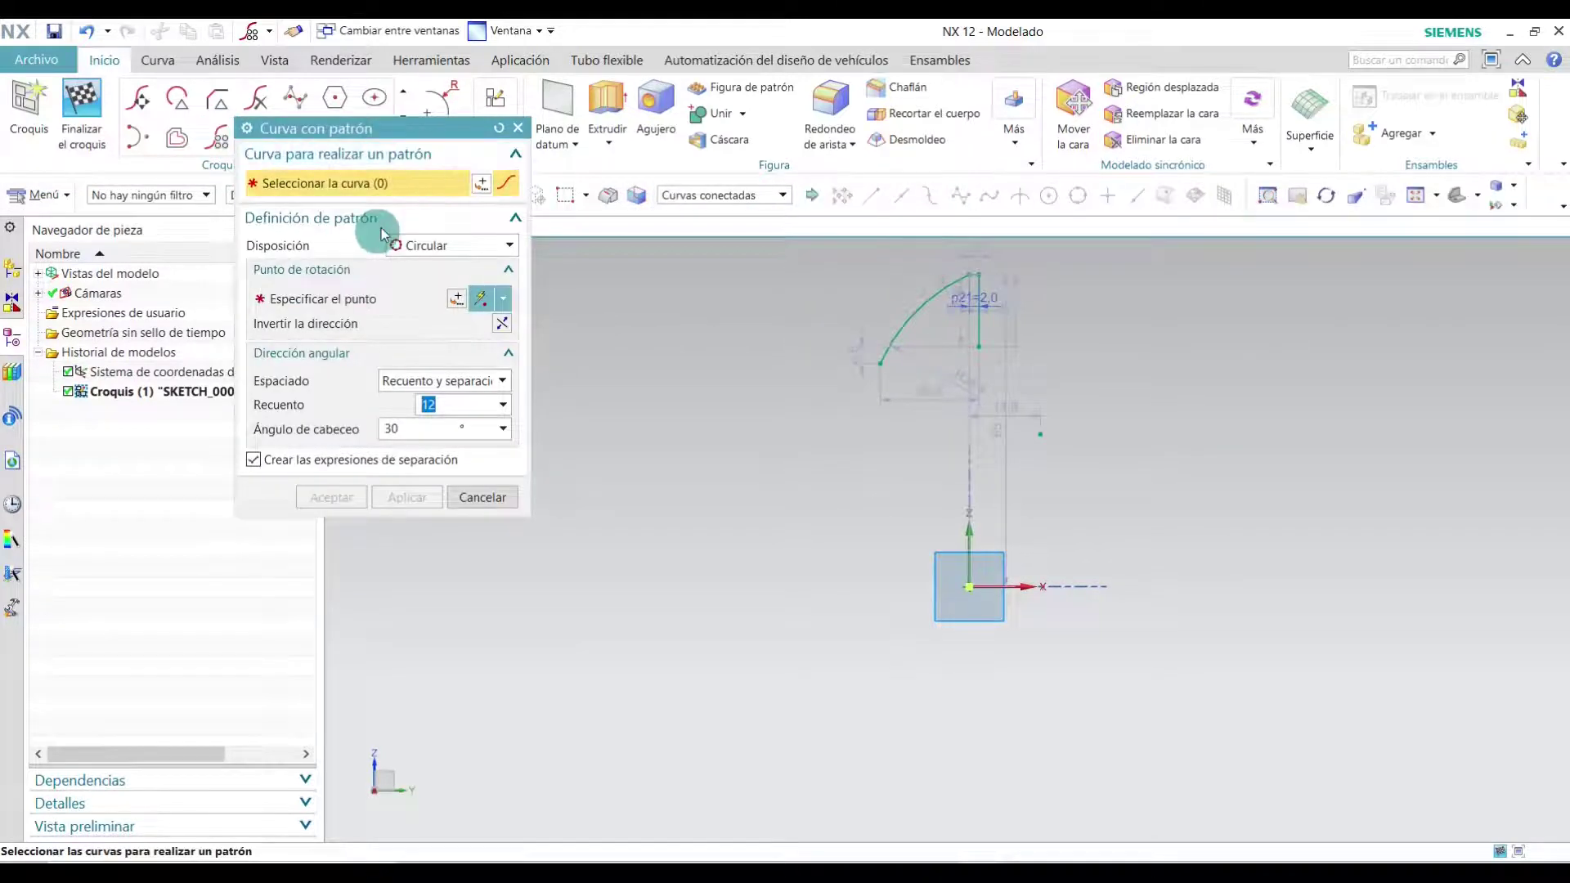
click(941, 301)
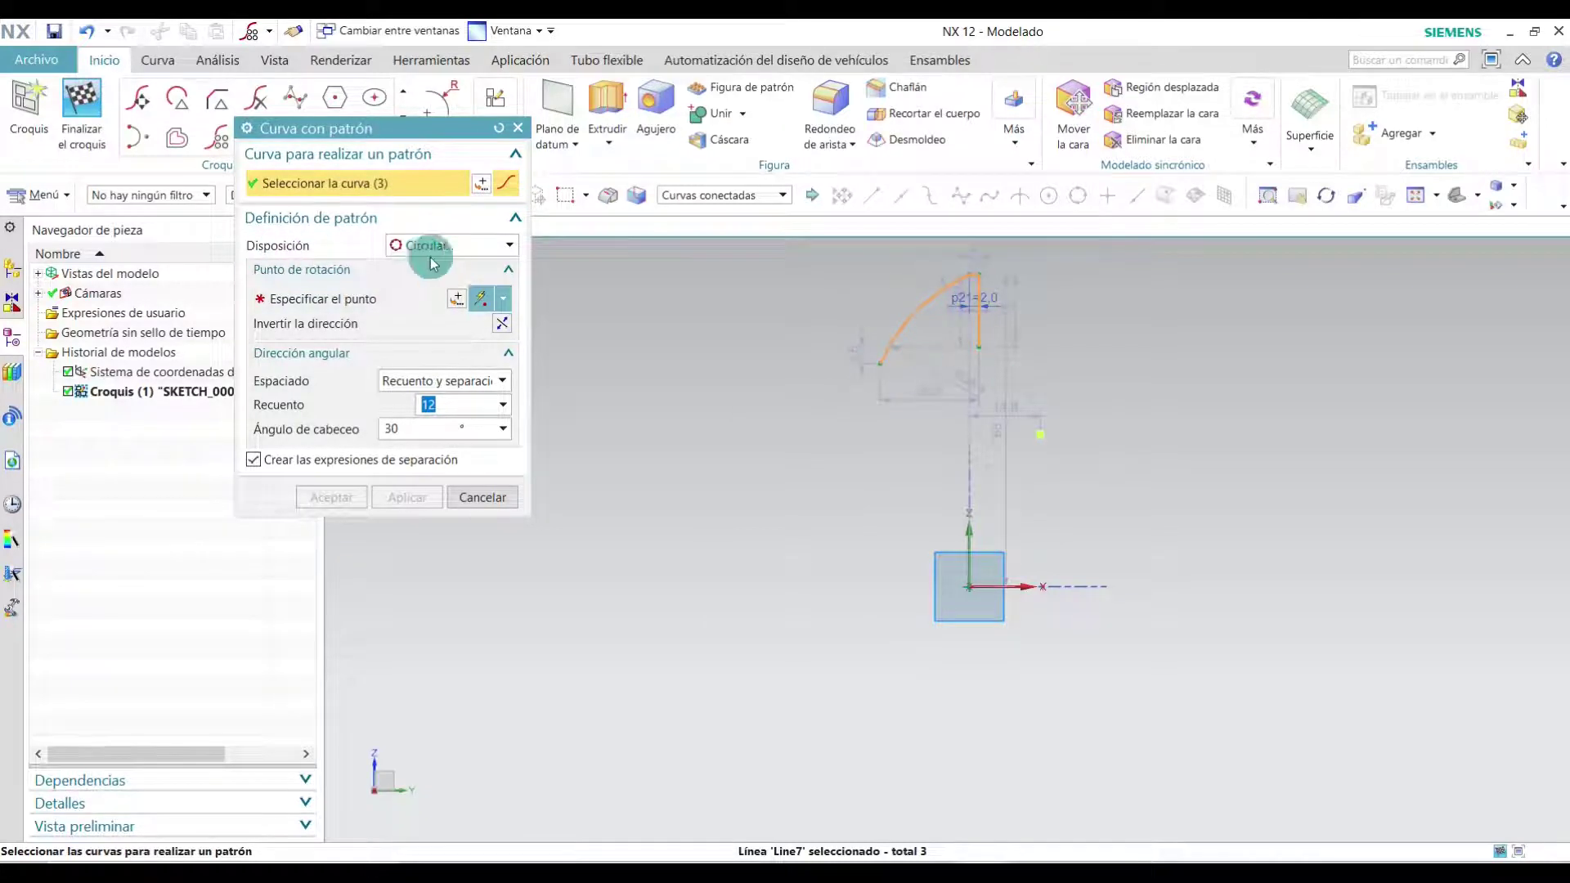
click(368, 305)
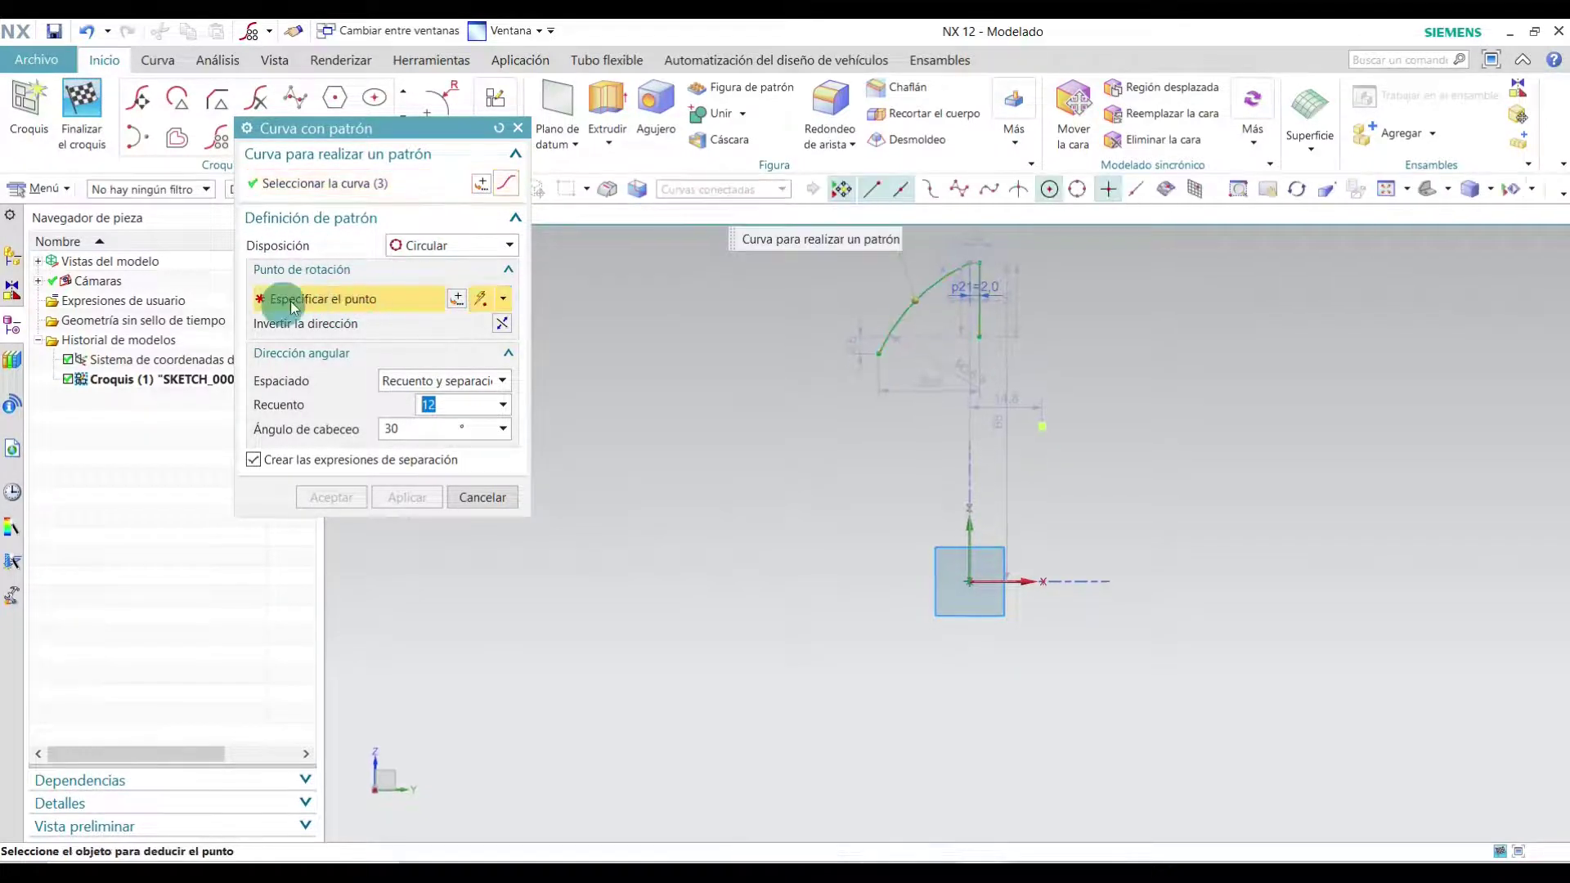
click(971, 578)
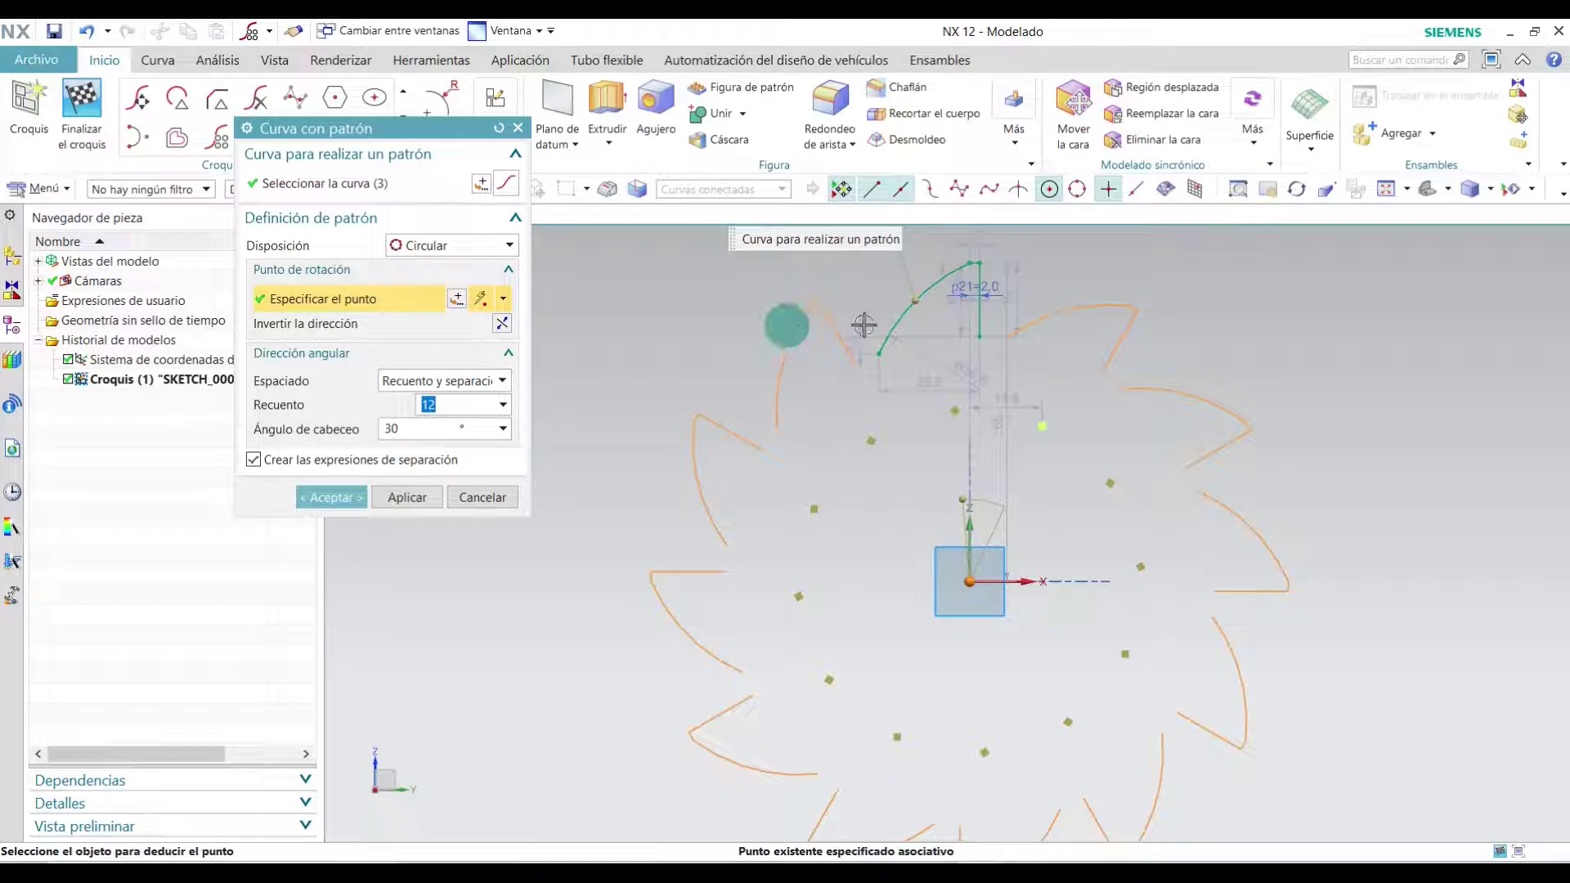
click(400, 430)
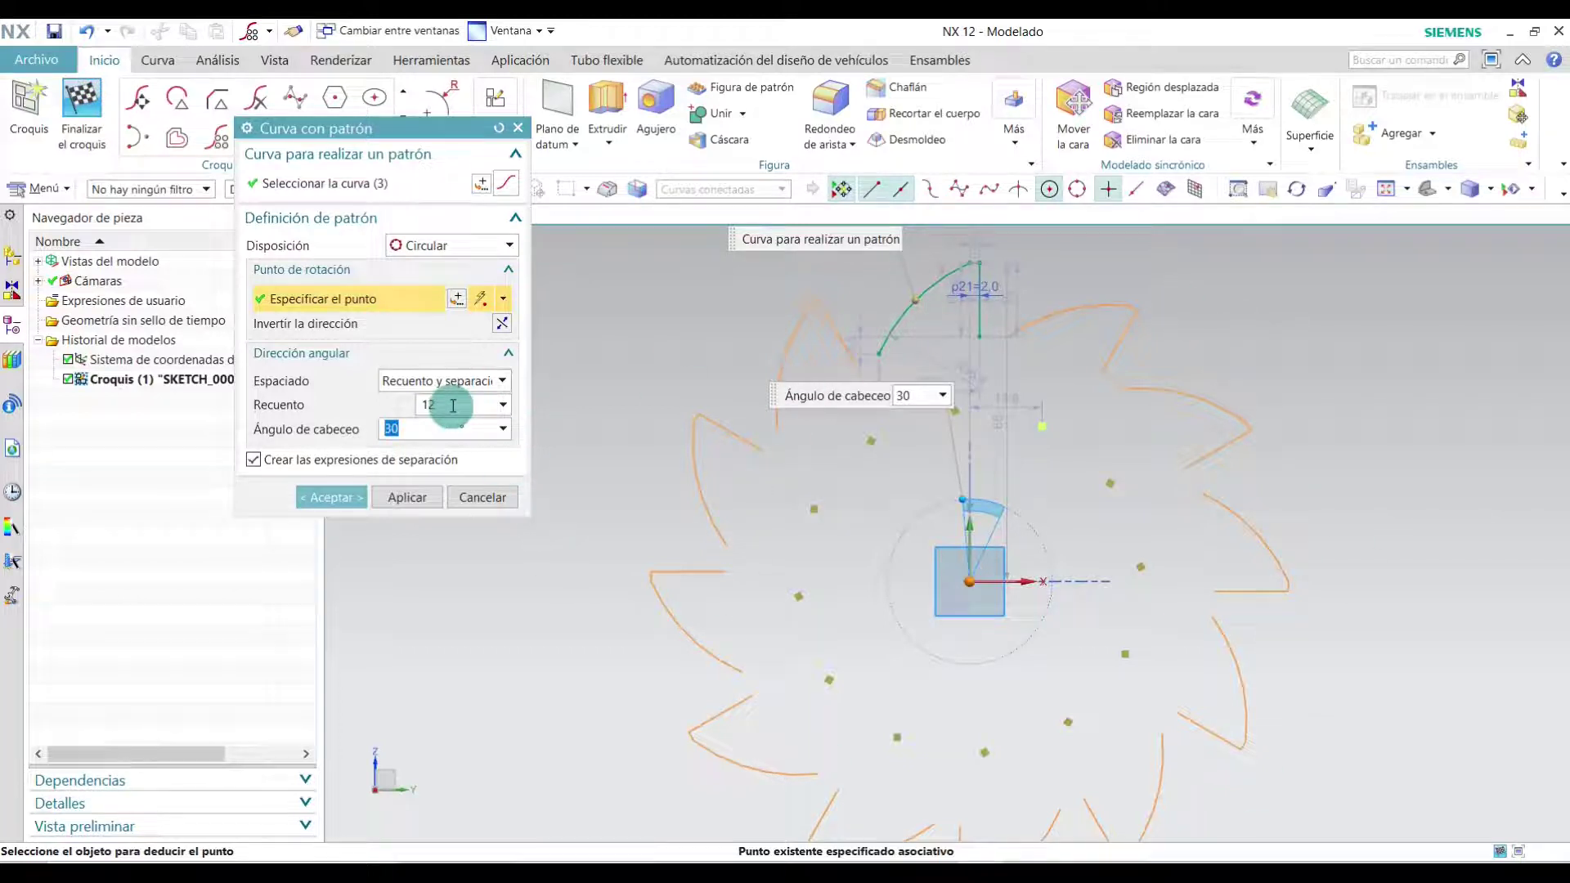
click(424, 406)
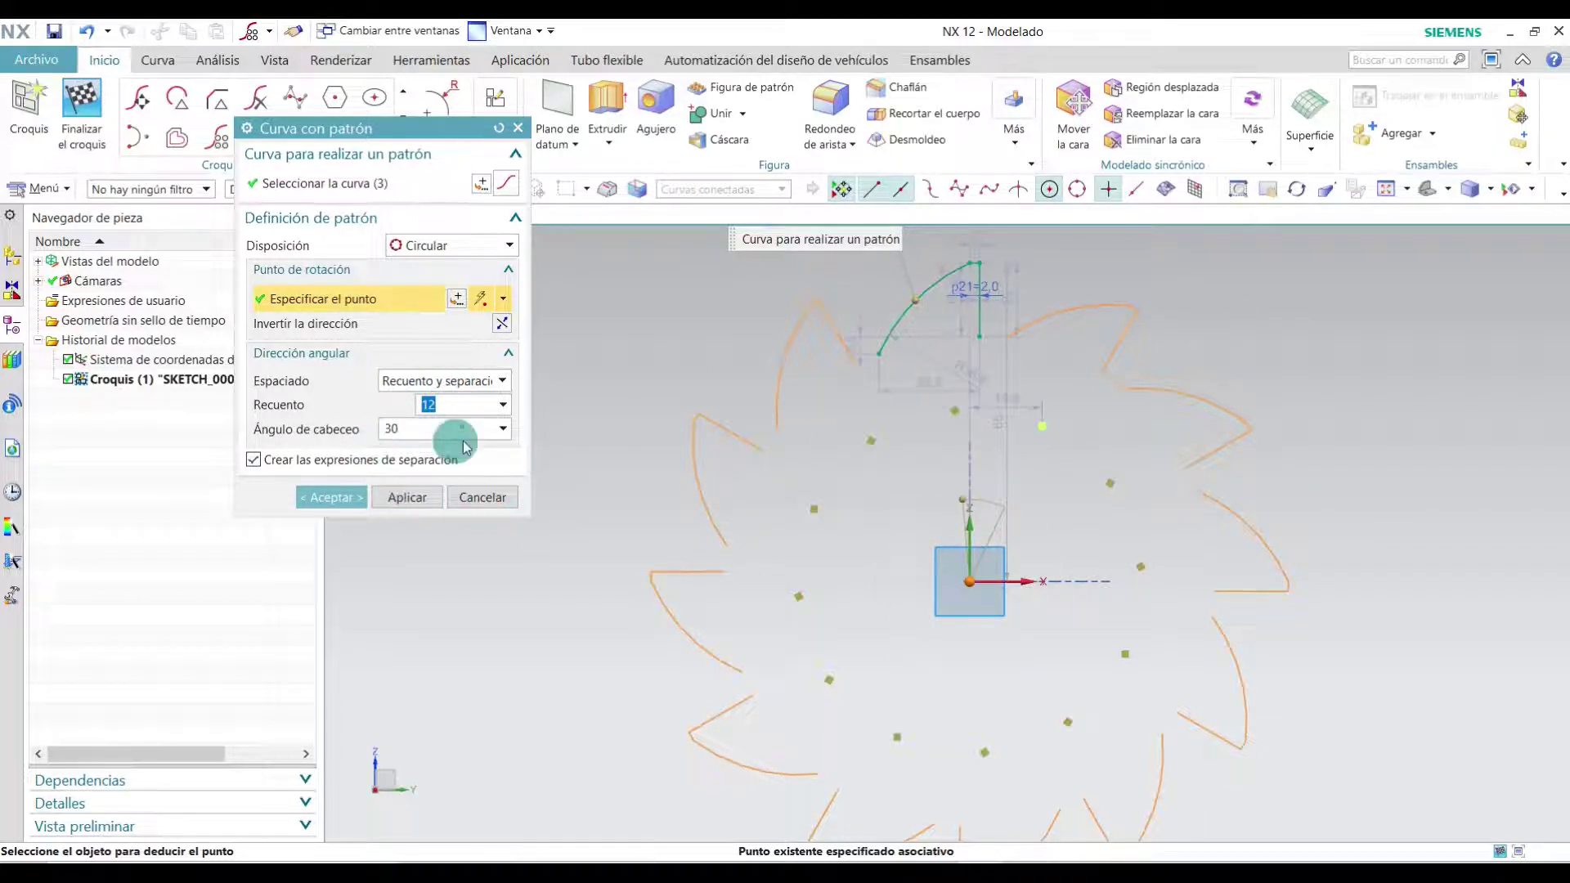
click(331, 497)
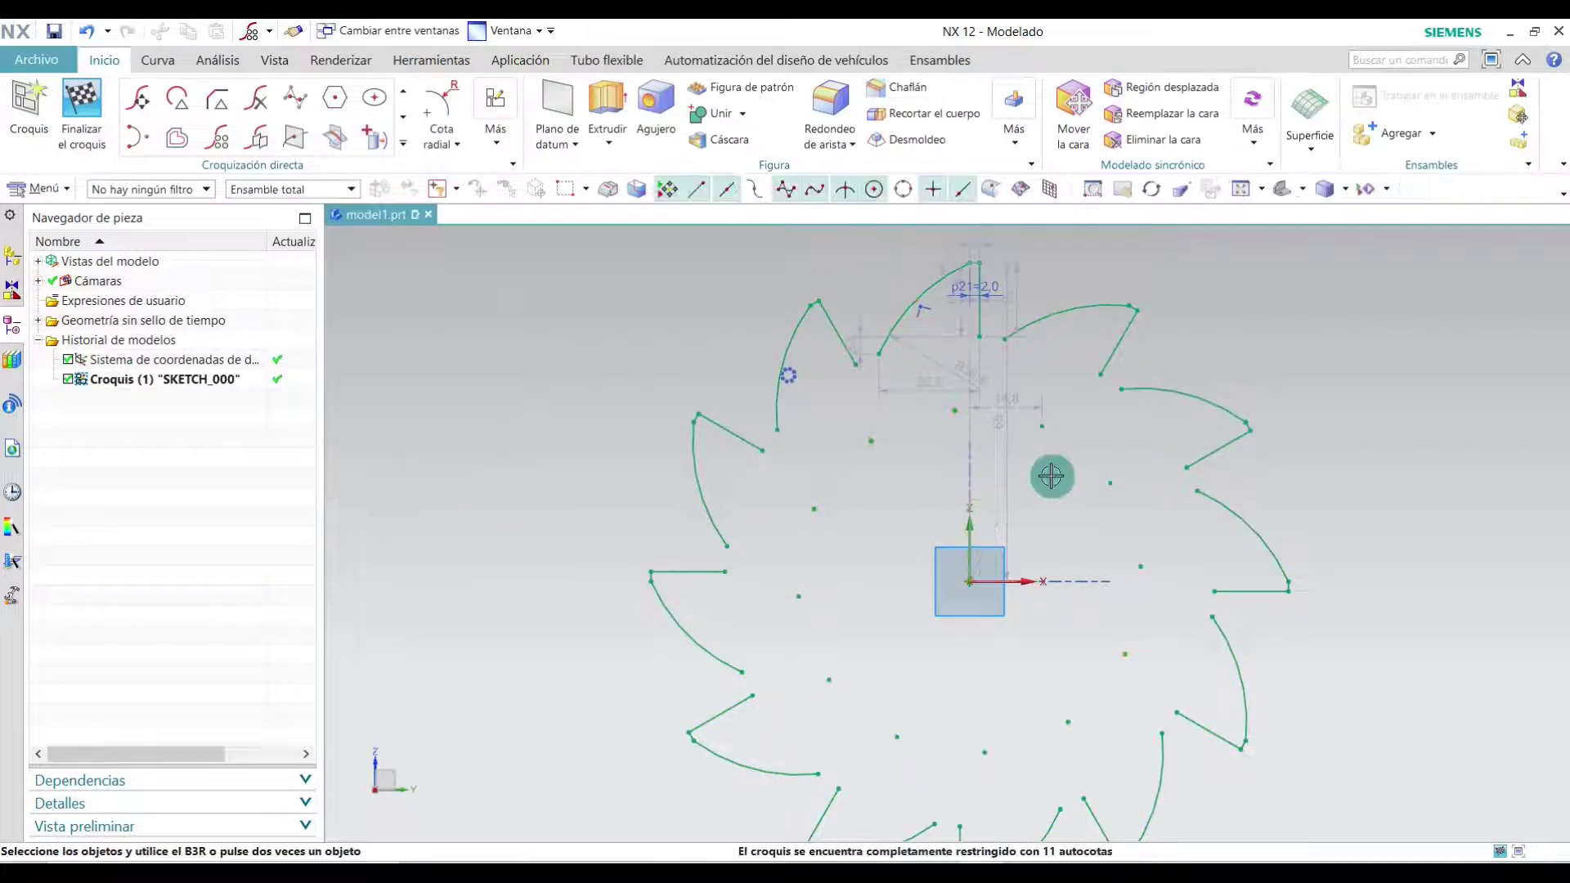
- Draw a Ø100 circle centred on the sketch origin
click(407, 93)
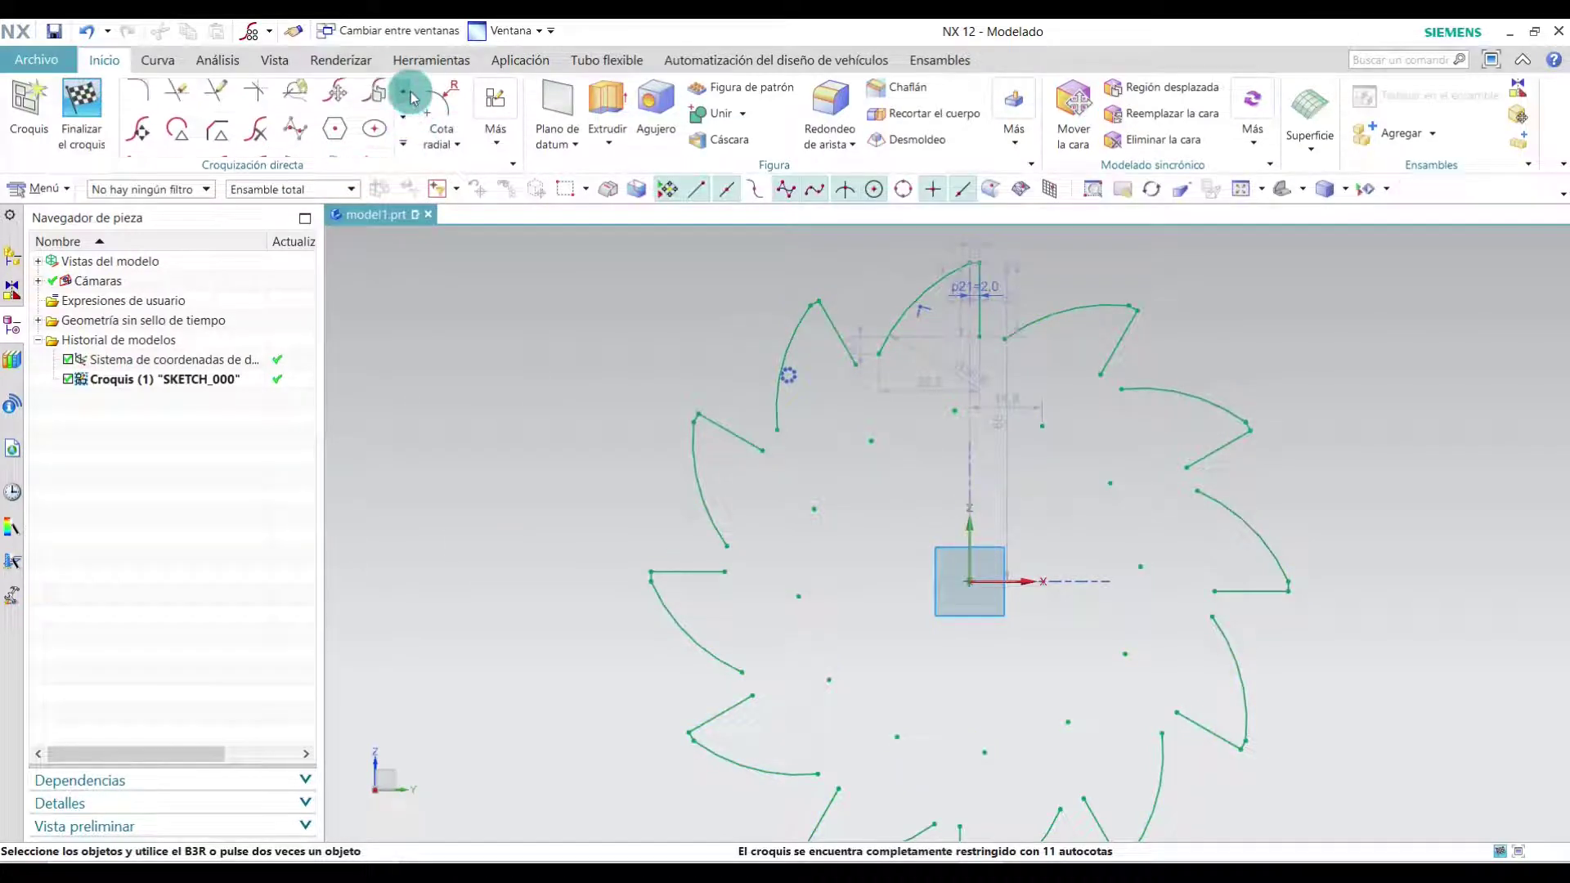
click(297, 97)
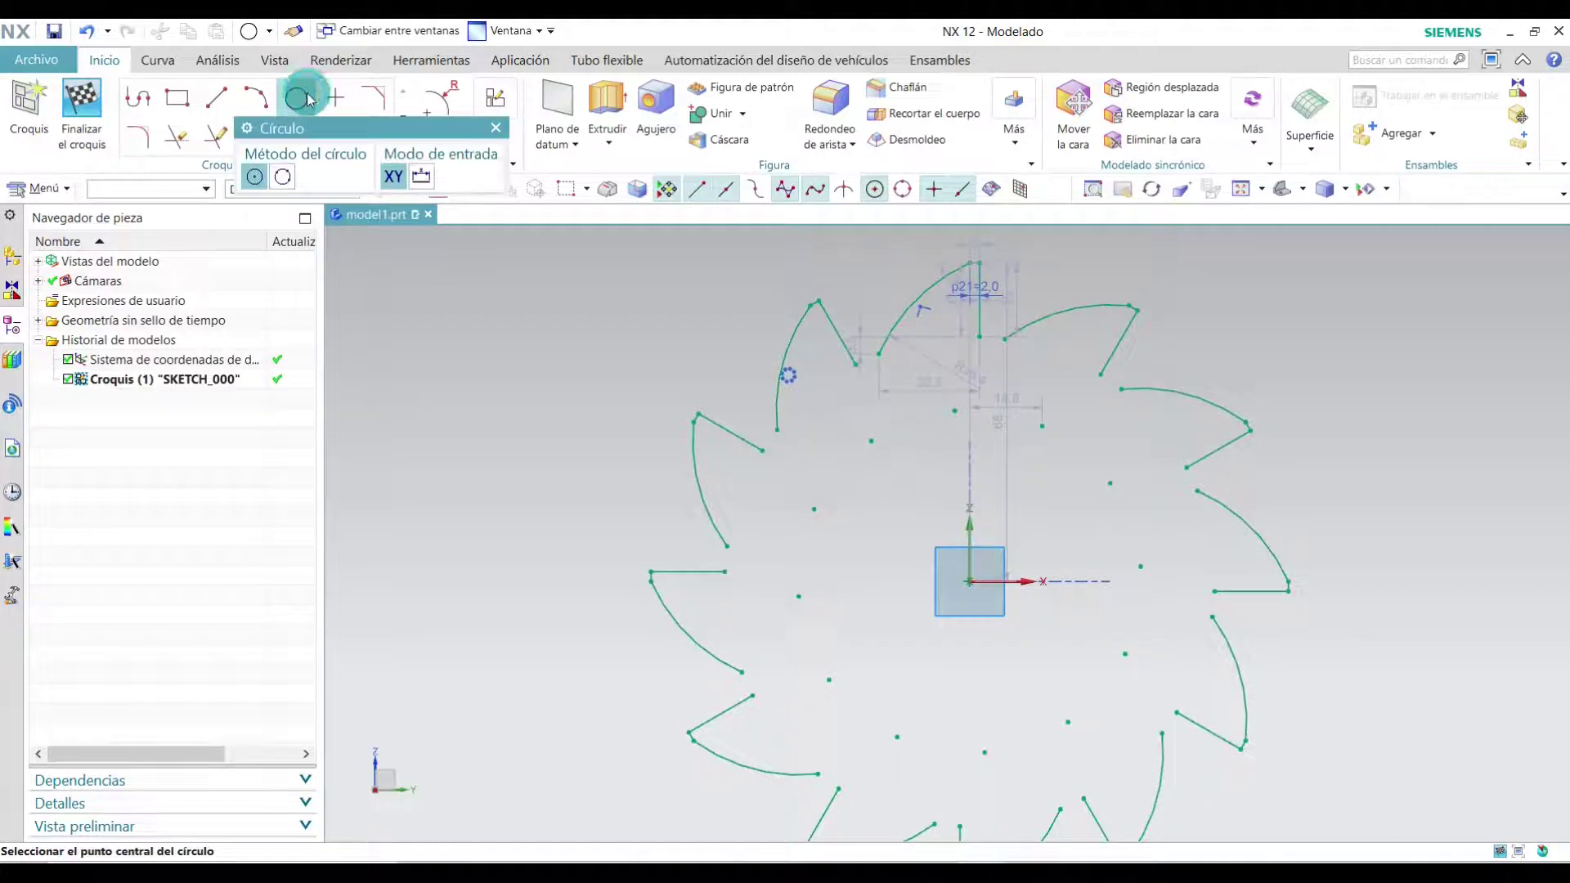
click(969, 583)
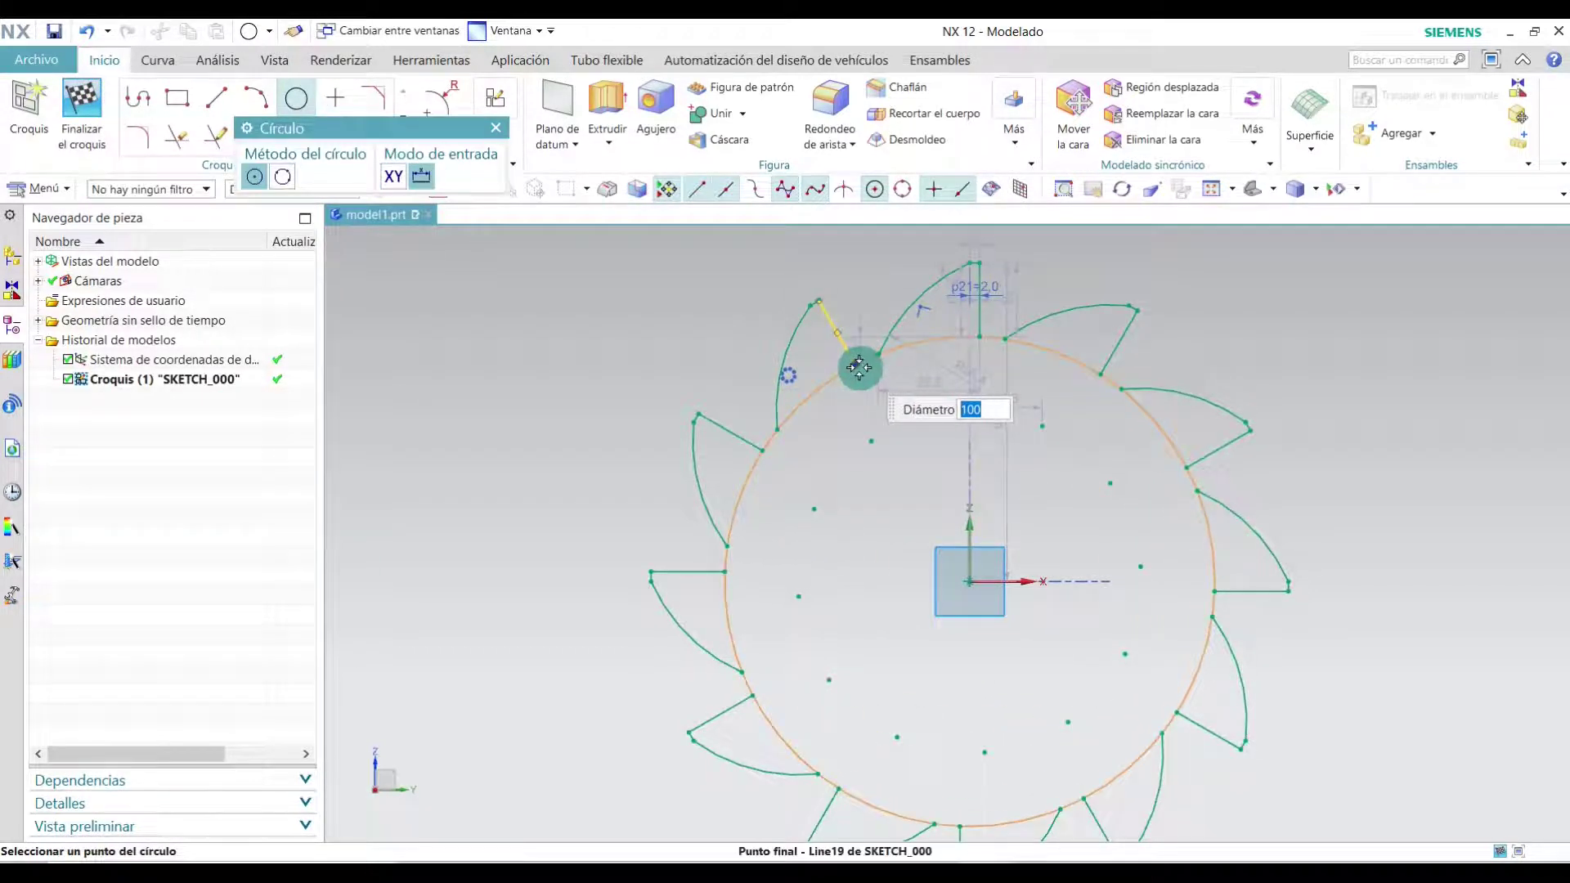
key(Return)
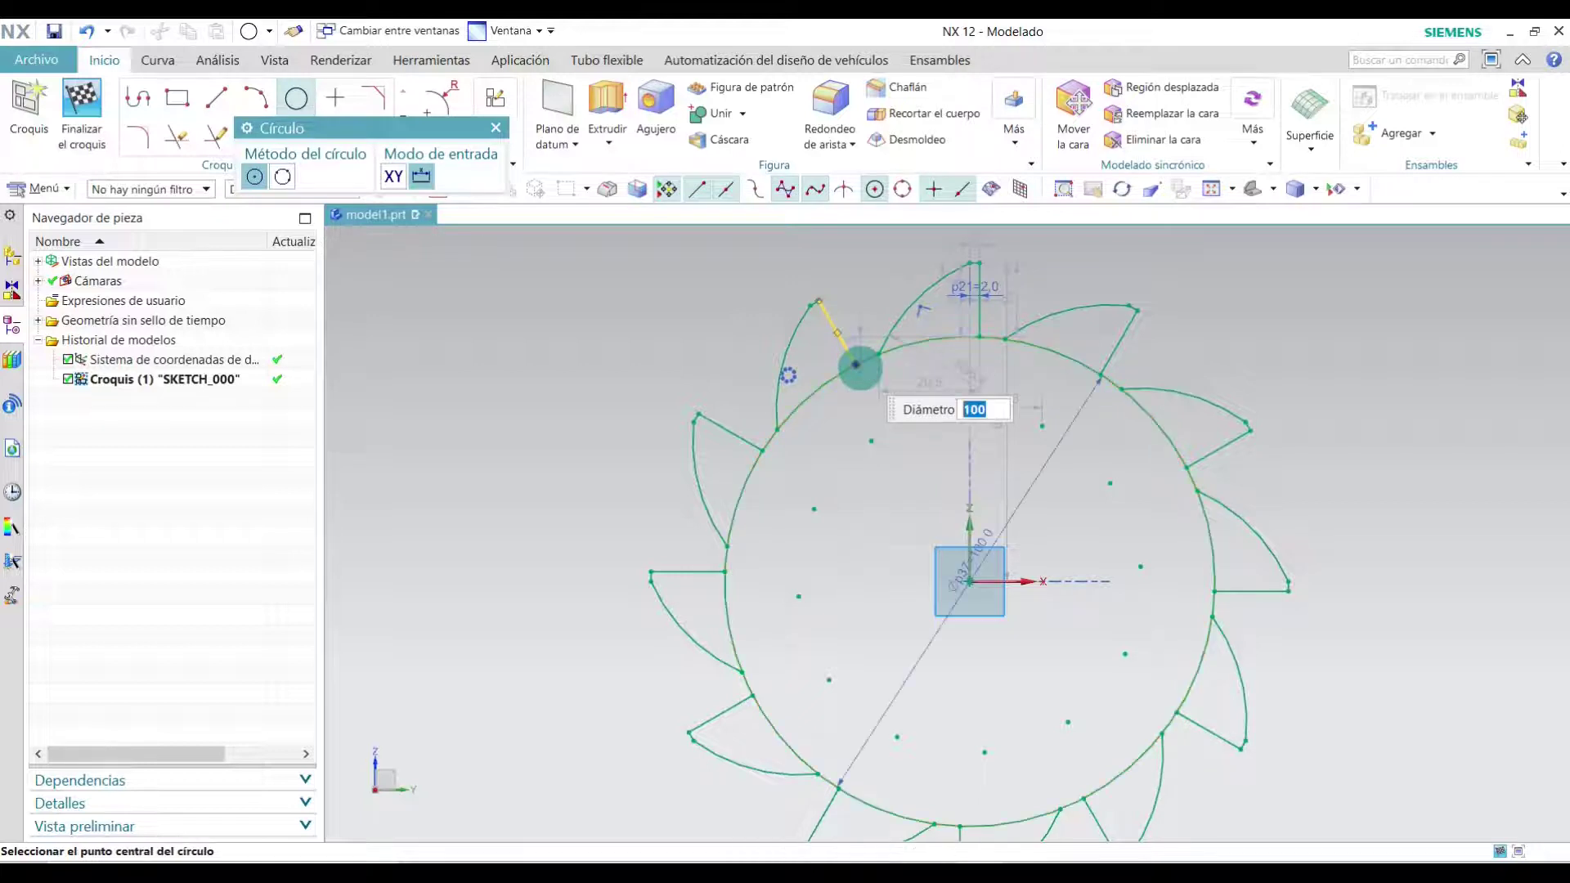
click(496, 131)
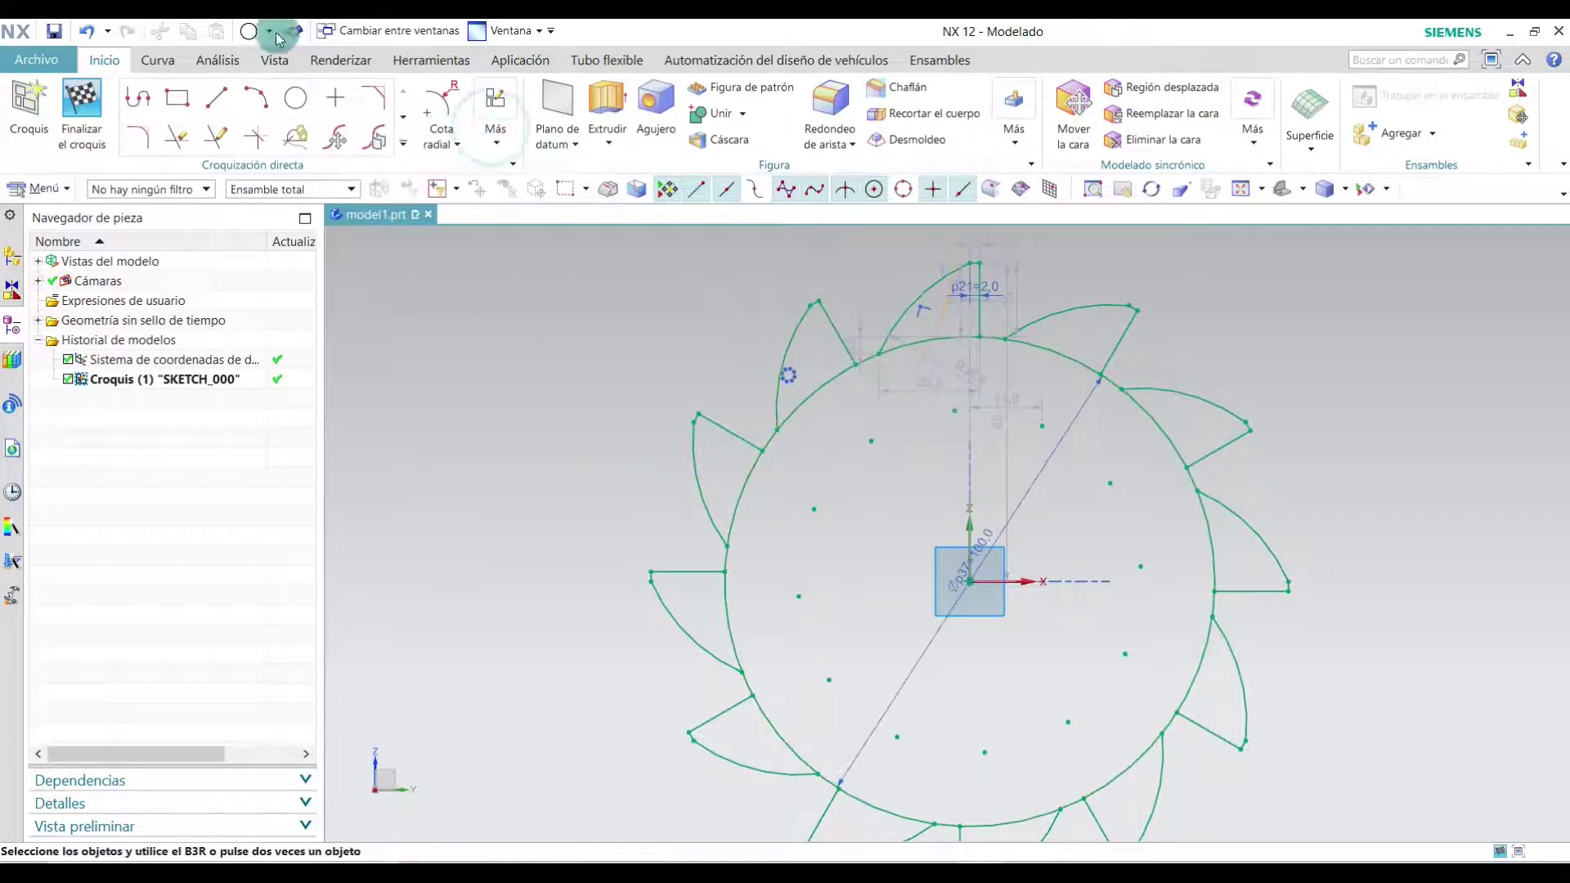
- Trim the circle's leftover arcs between each pair of teeth
click(178, 140)
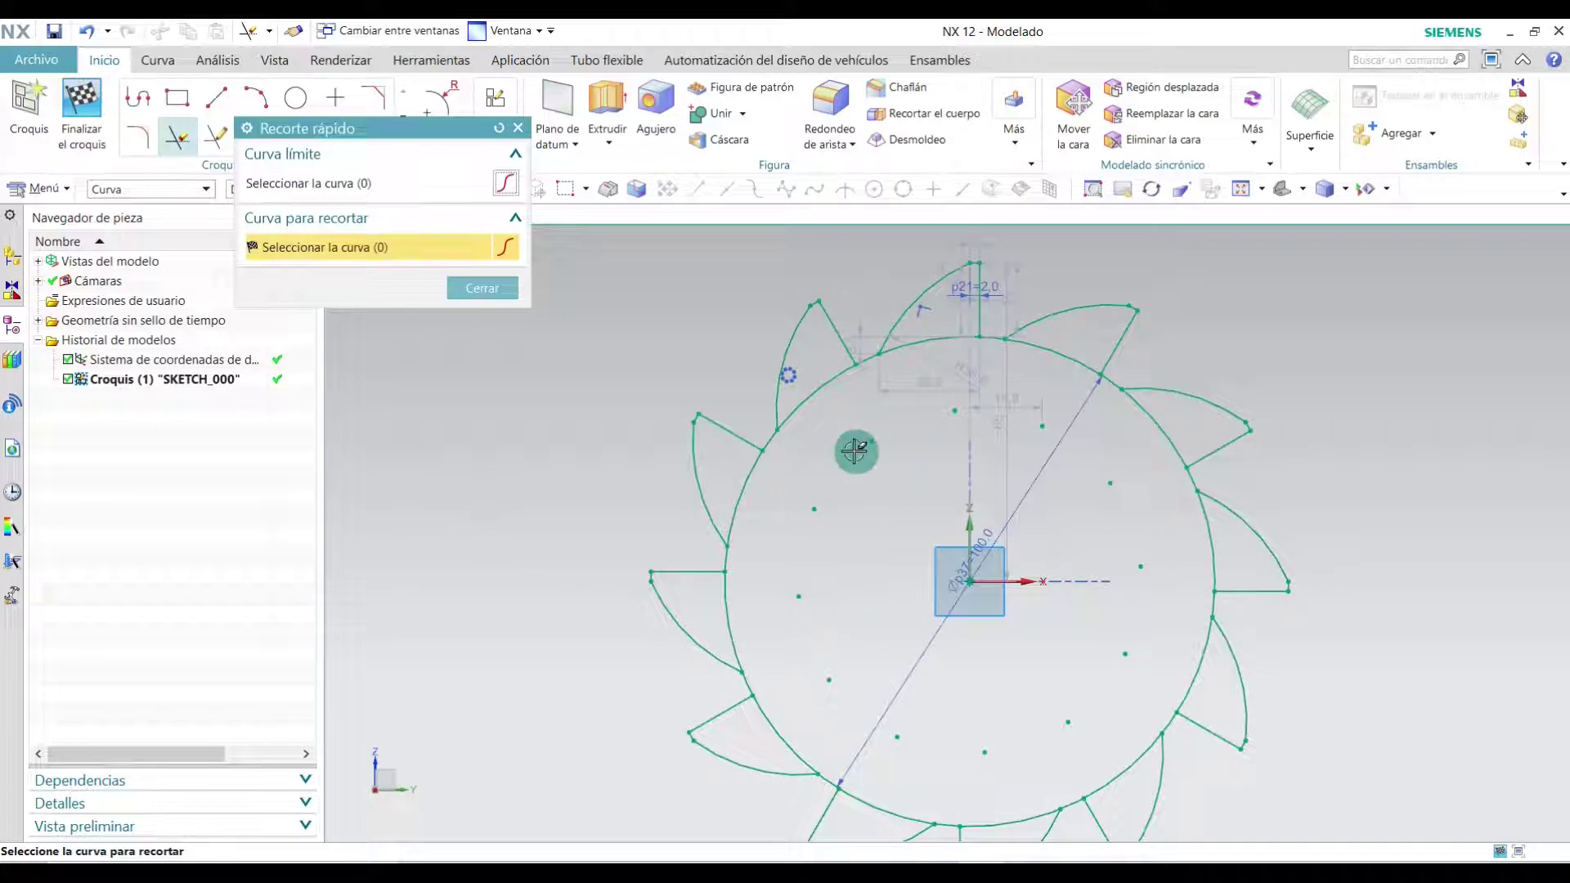
click(820, 393)
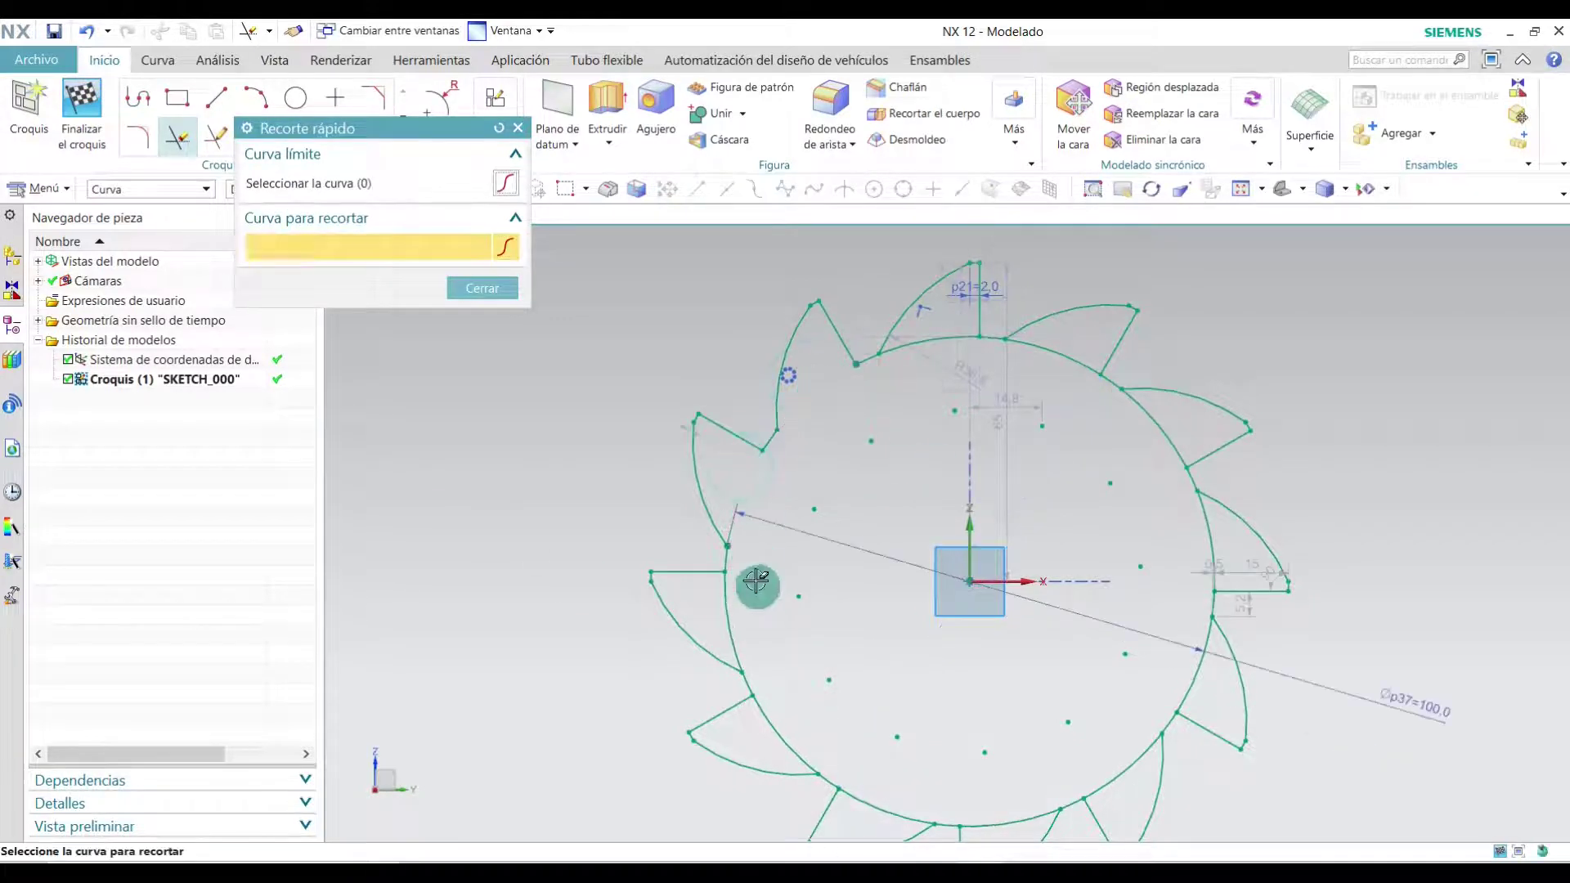
click(778, 739)
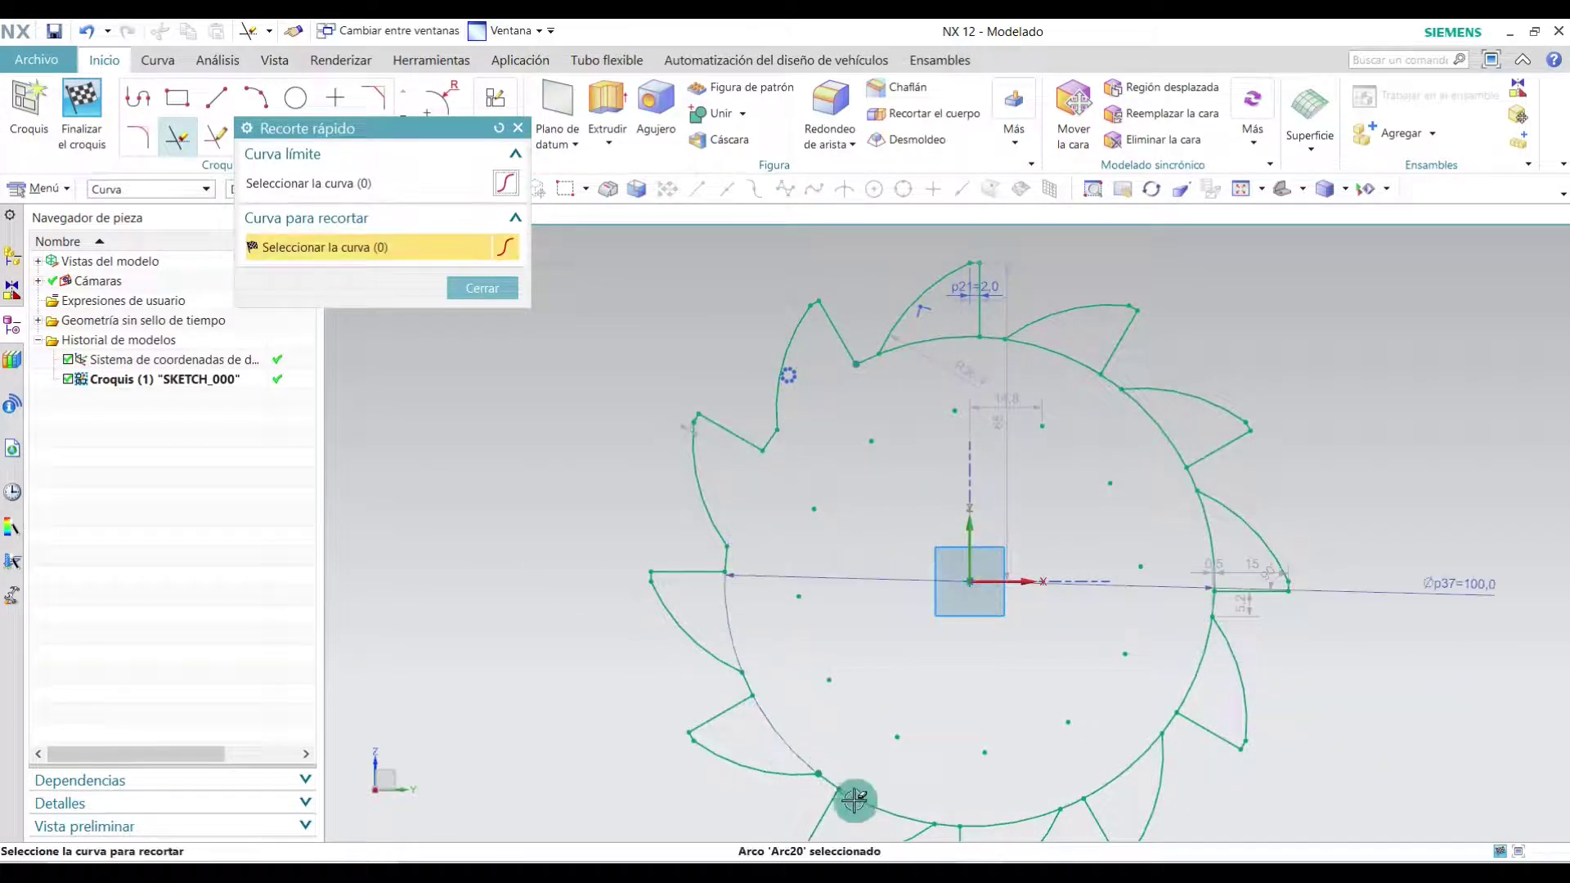
click(1027, 816)
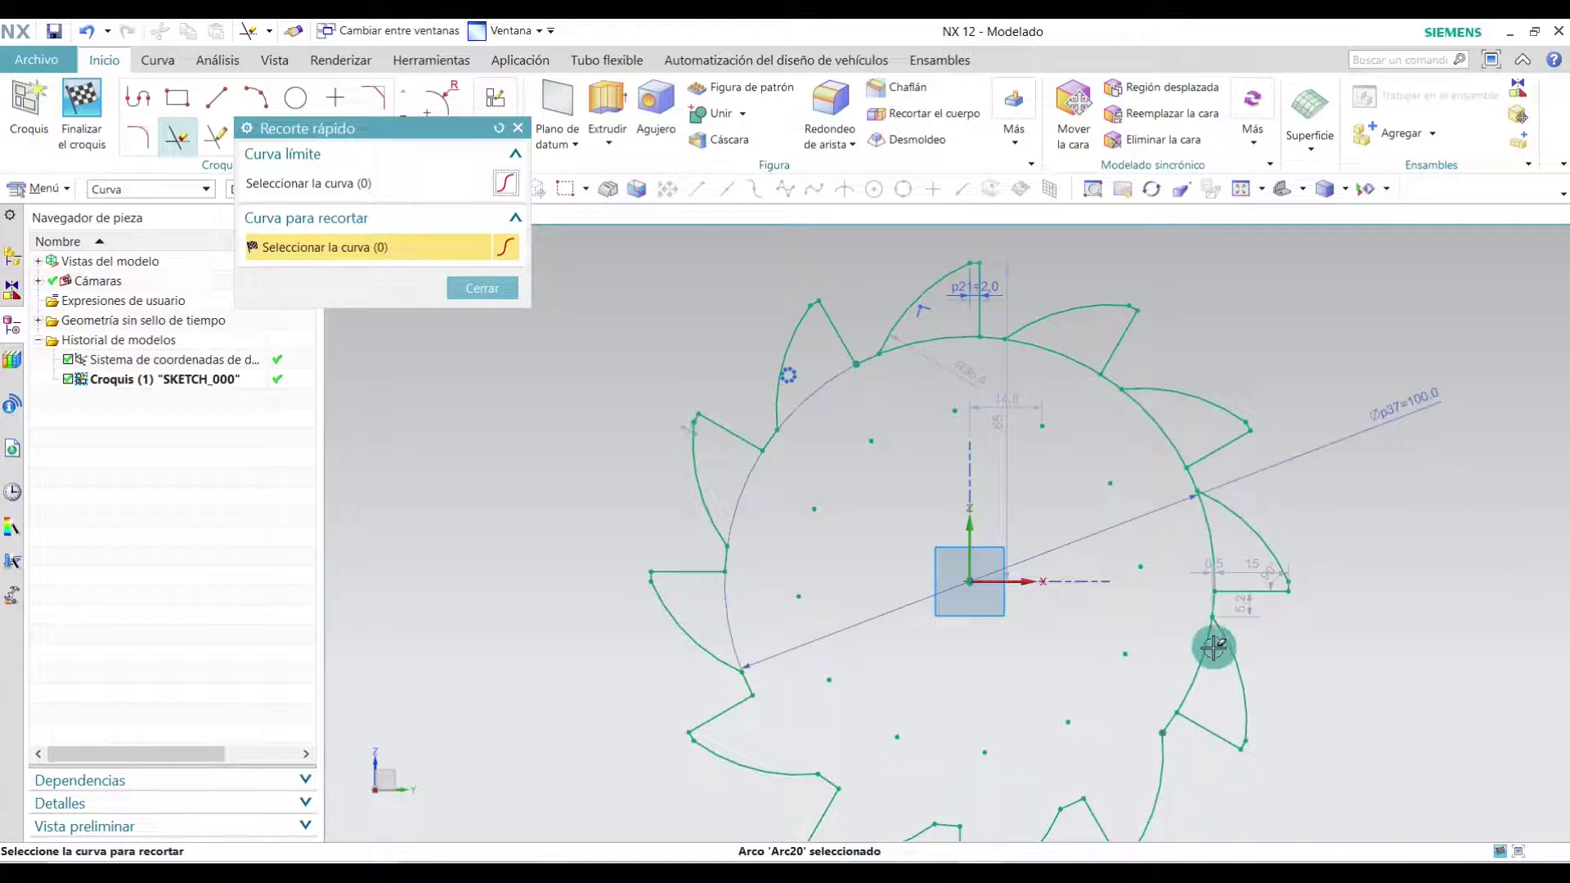
click(1194, 666)
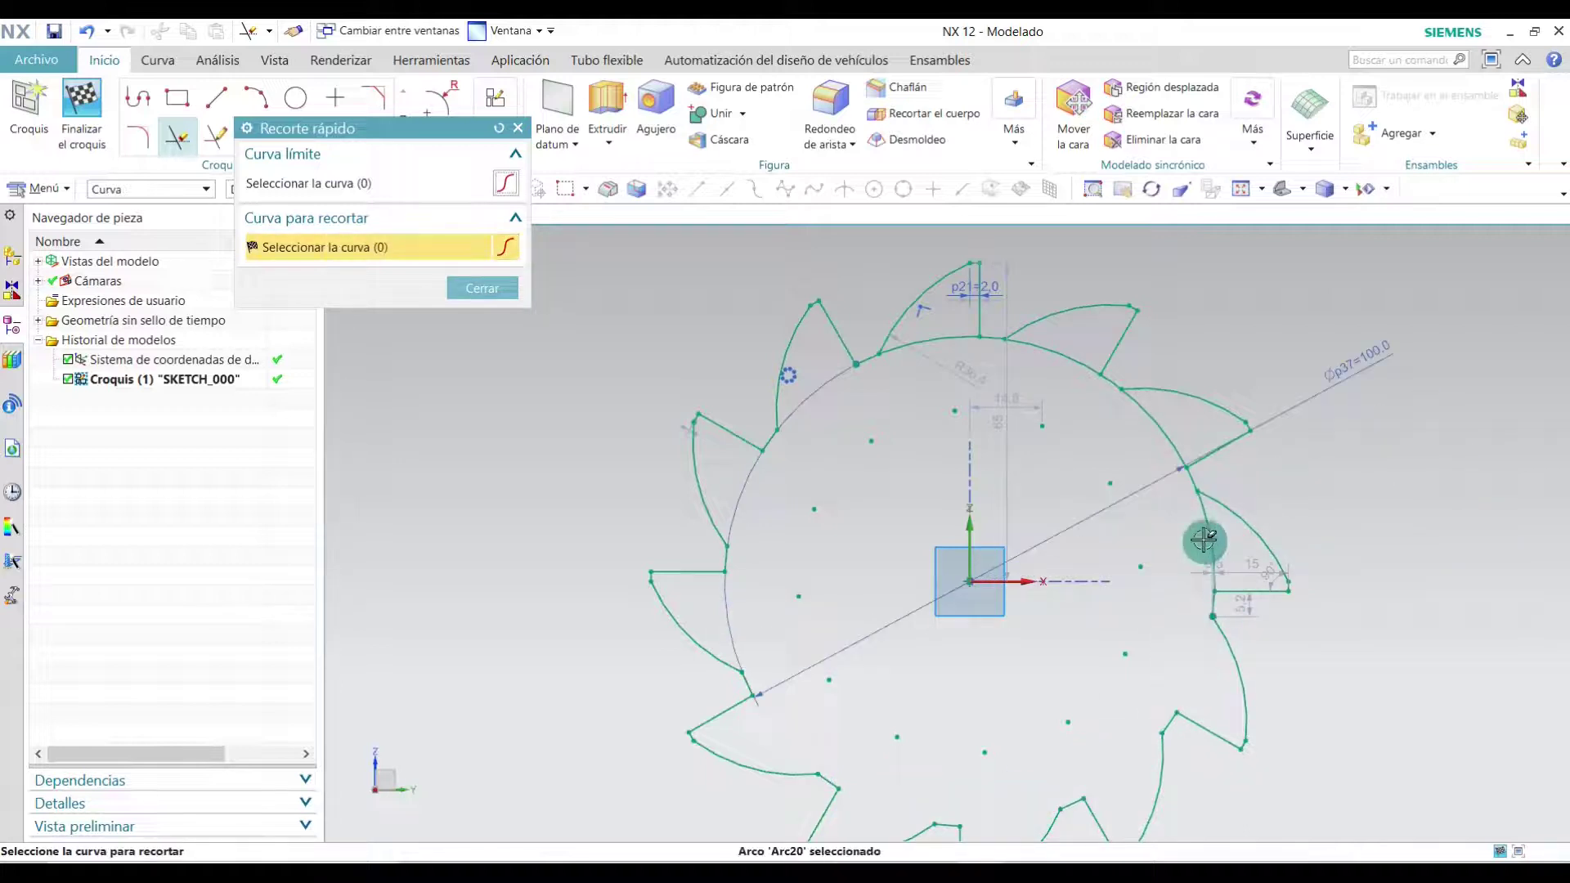
click(1162, 413)
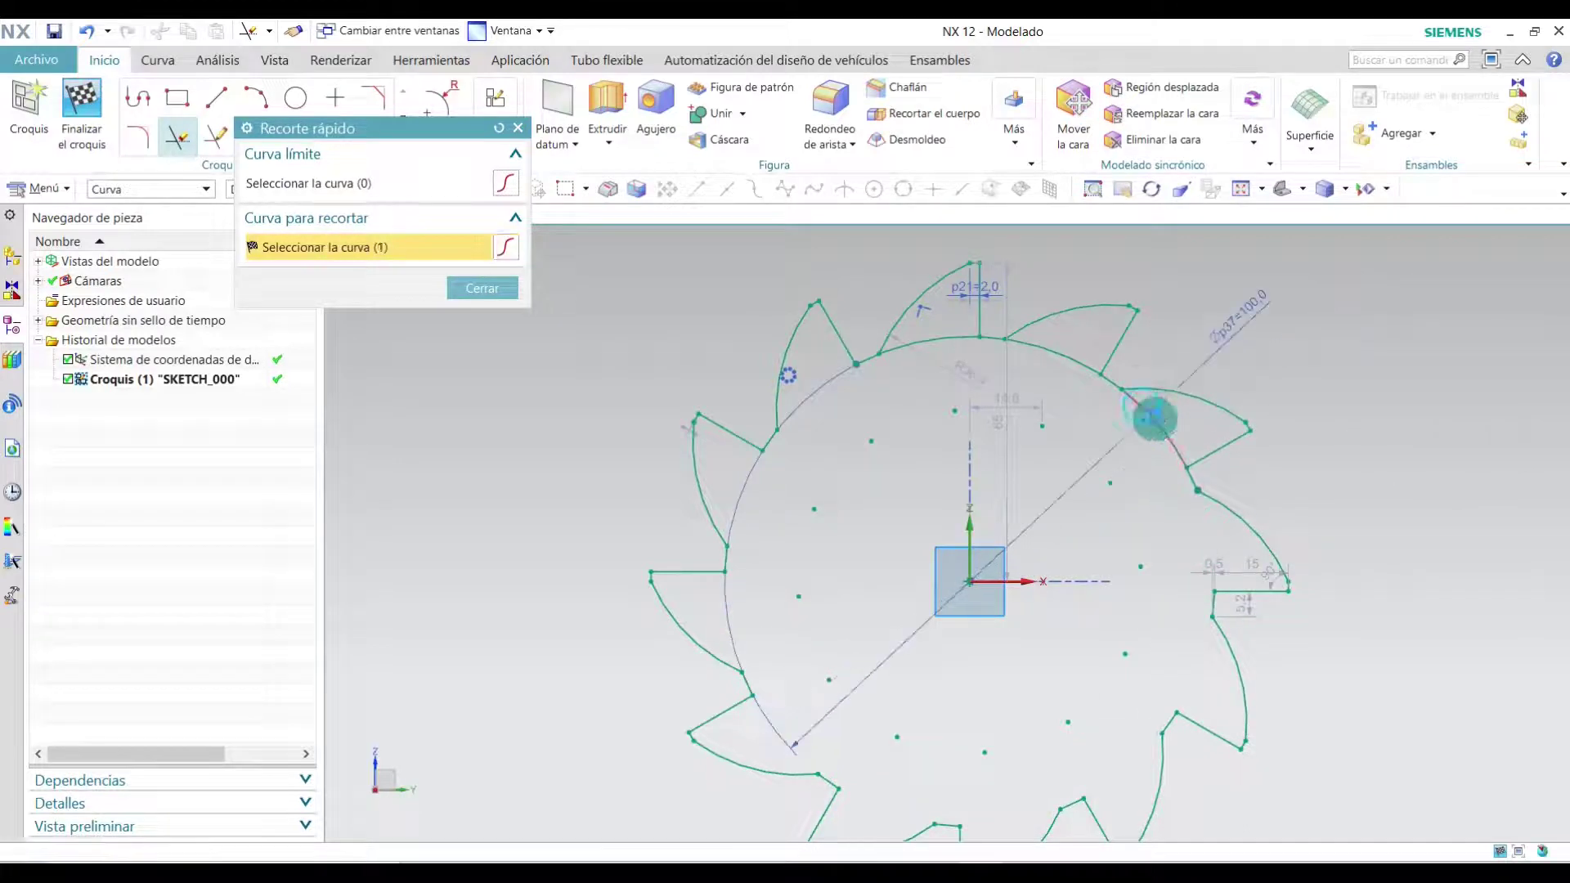
click(1052, 343)
click(939, 331)
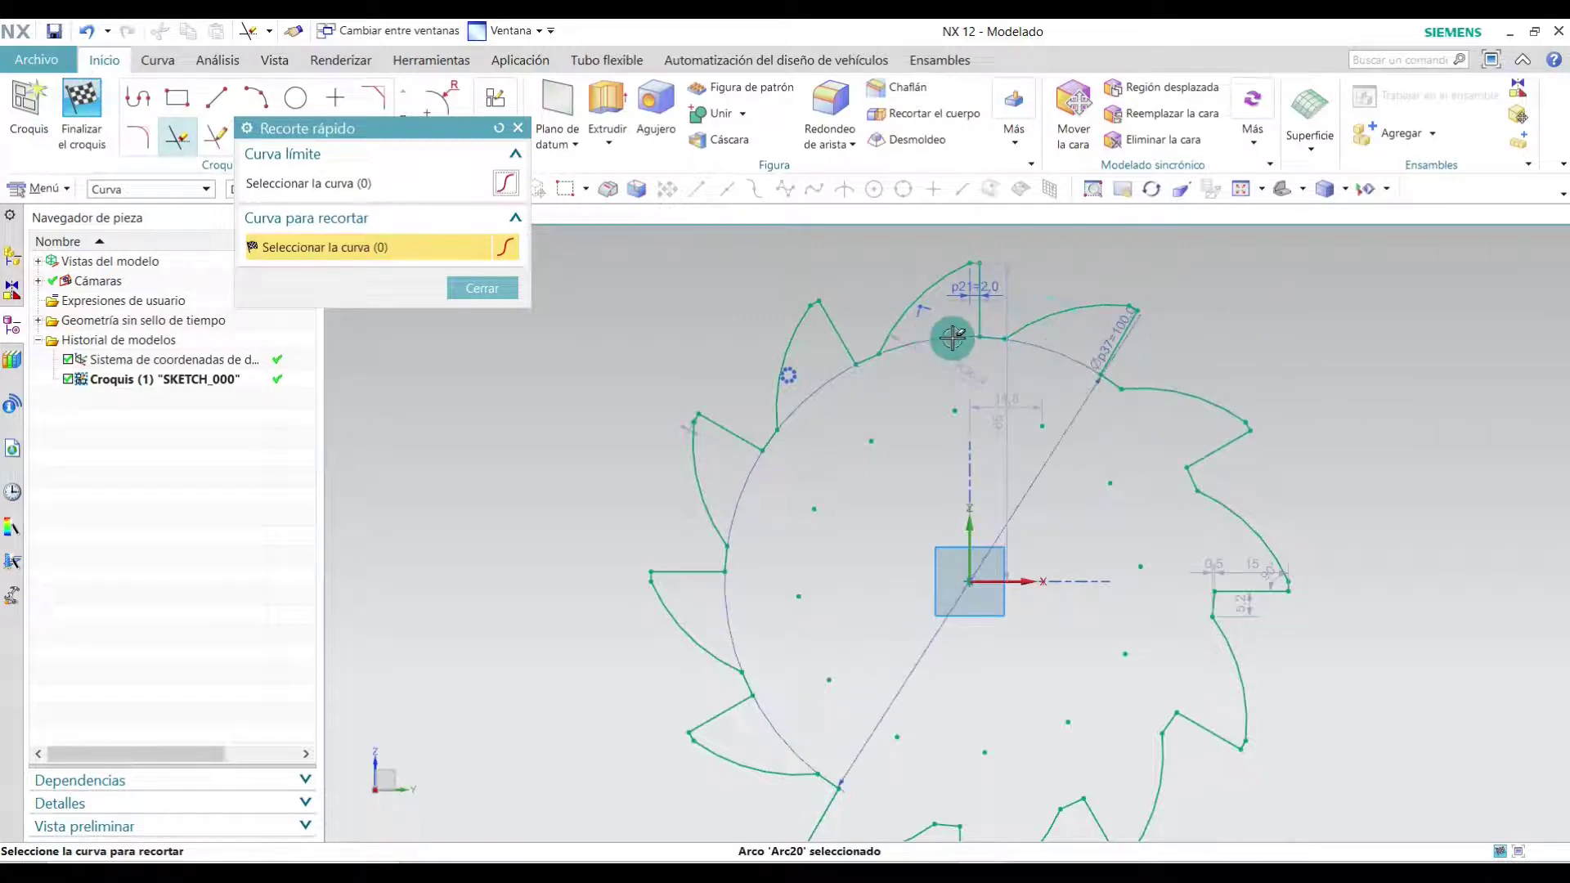
click(472, 282)
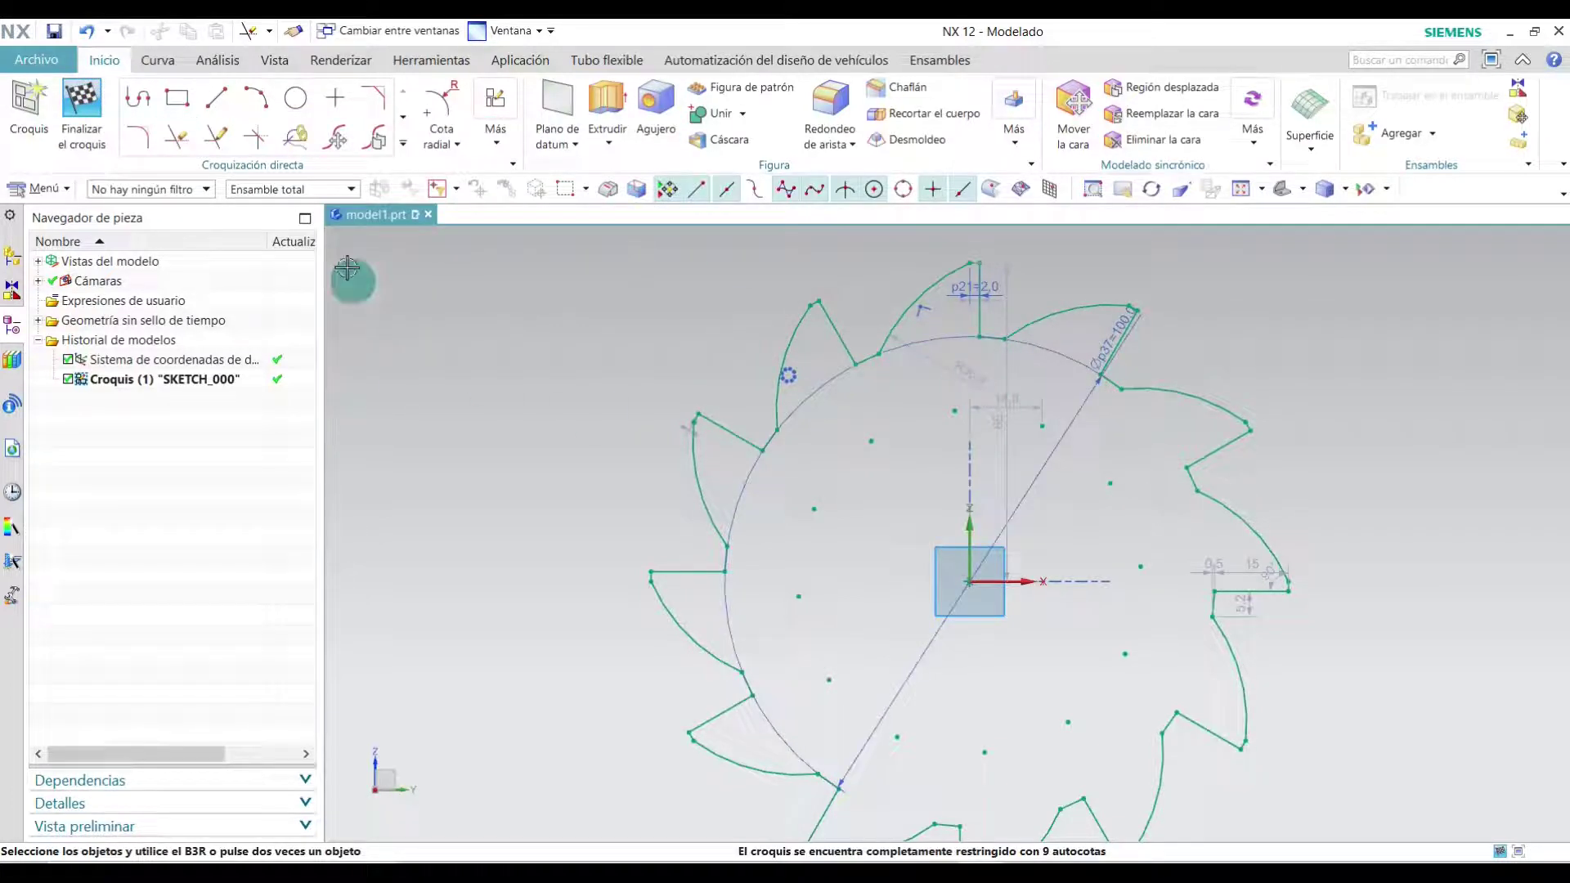
- Finish the tooth-profile sketch and return to the 3D model
click(96, 111)
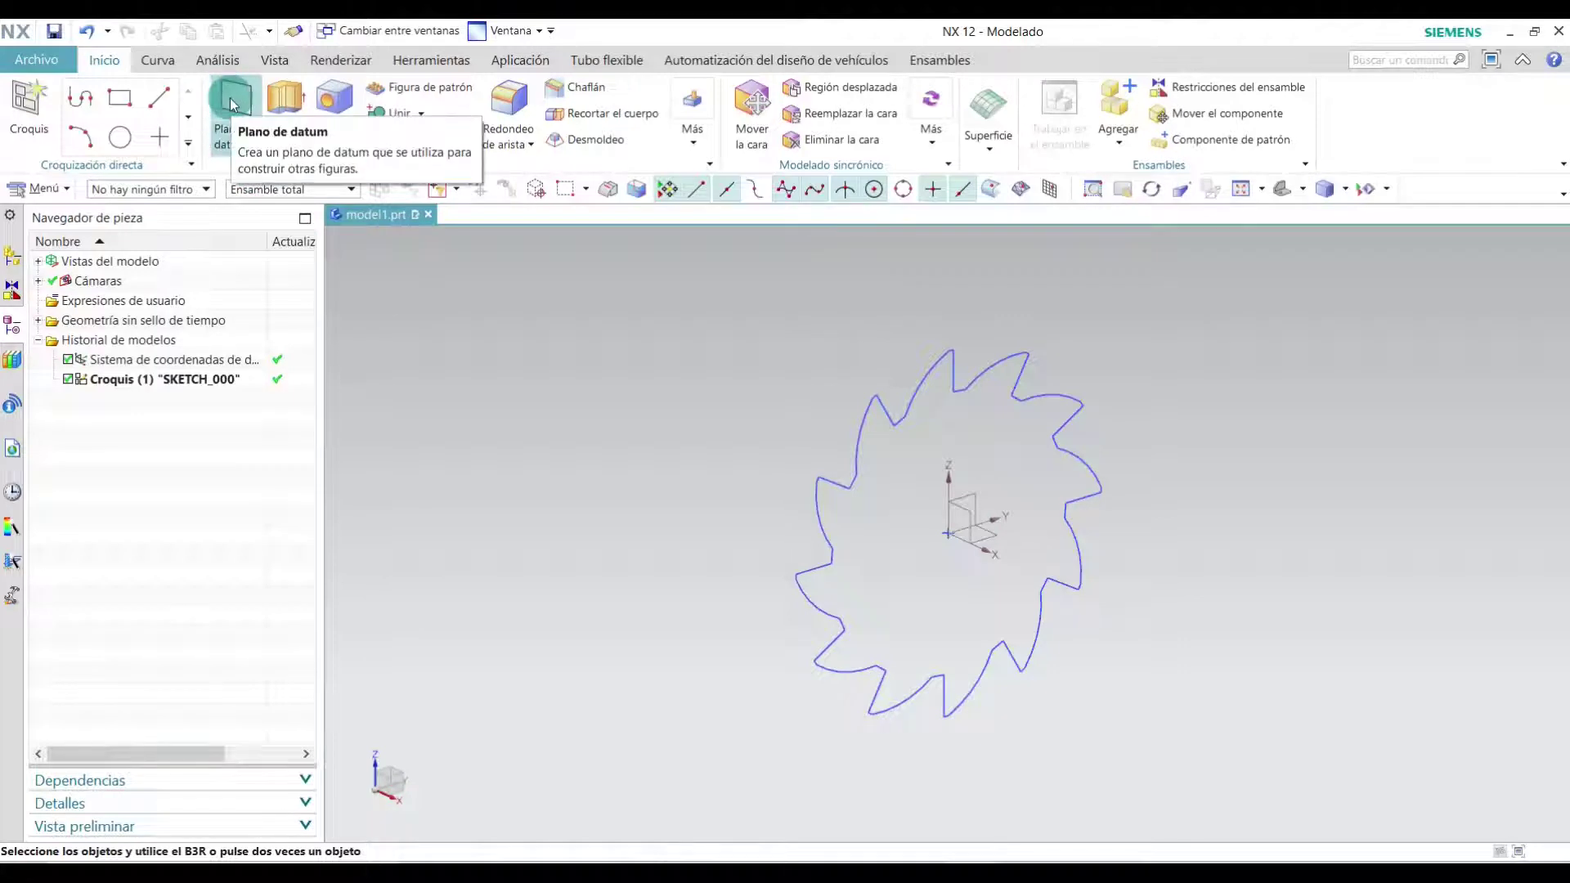
- Create a datum plane 40 mm from the YZ plane, enlarged to cover the profile
click(233, 102)
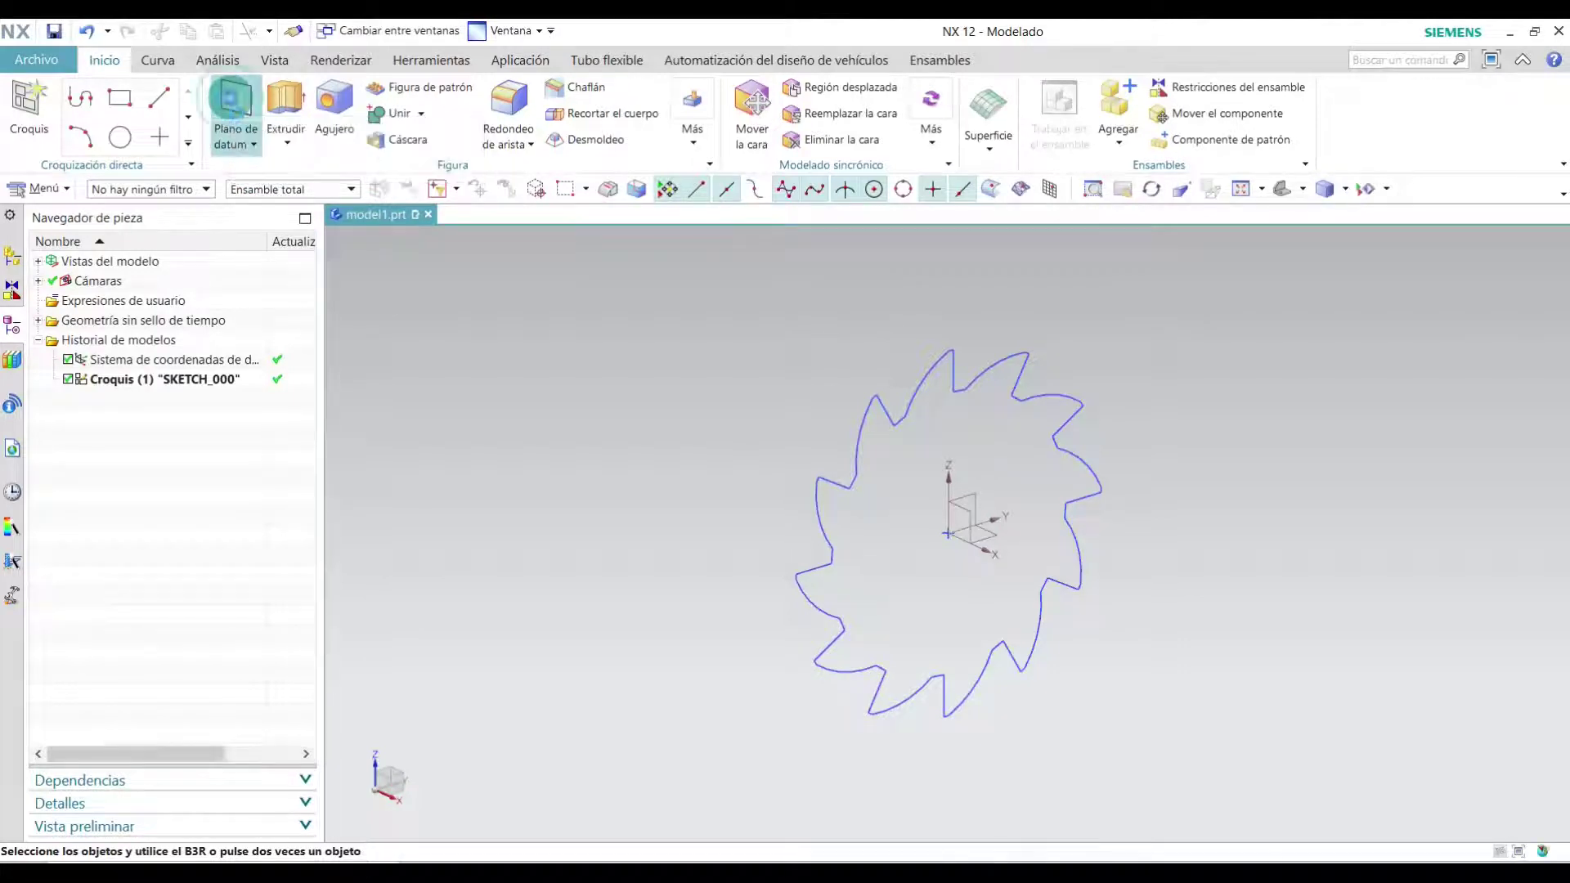
click(978, 498)
text(40)
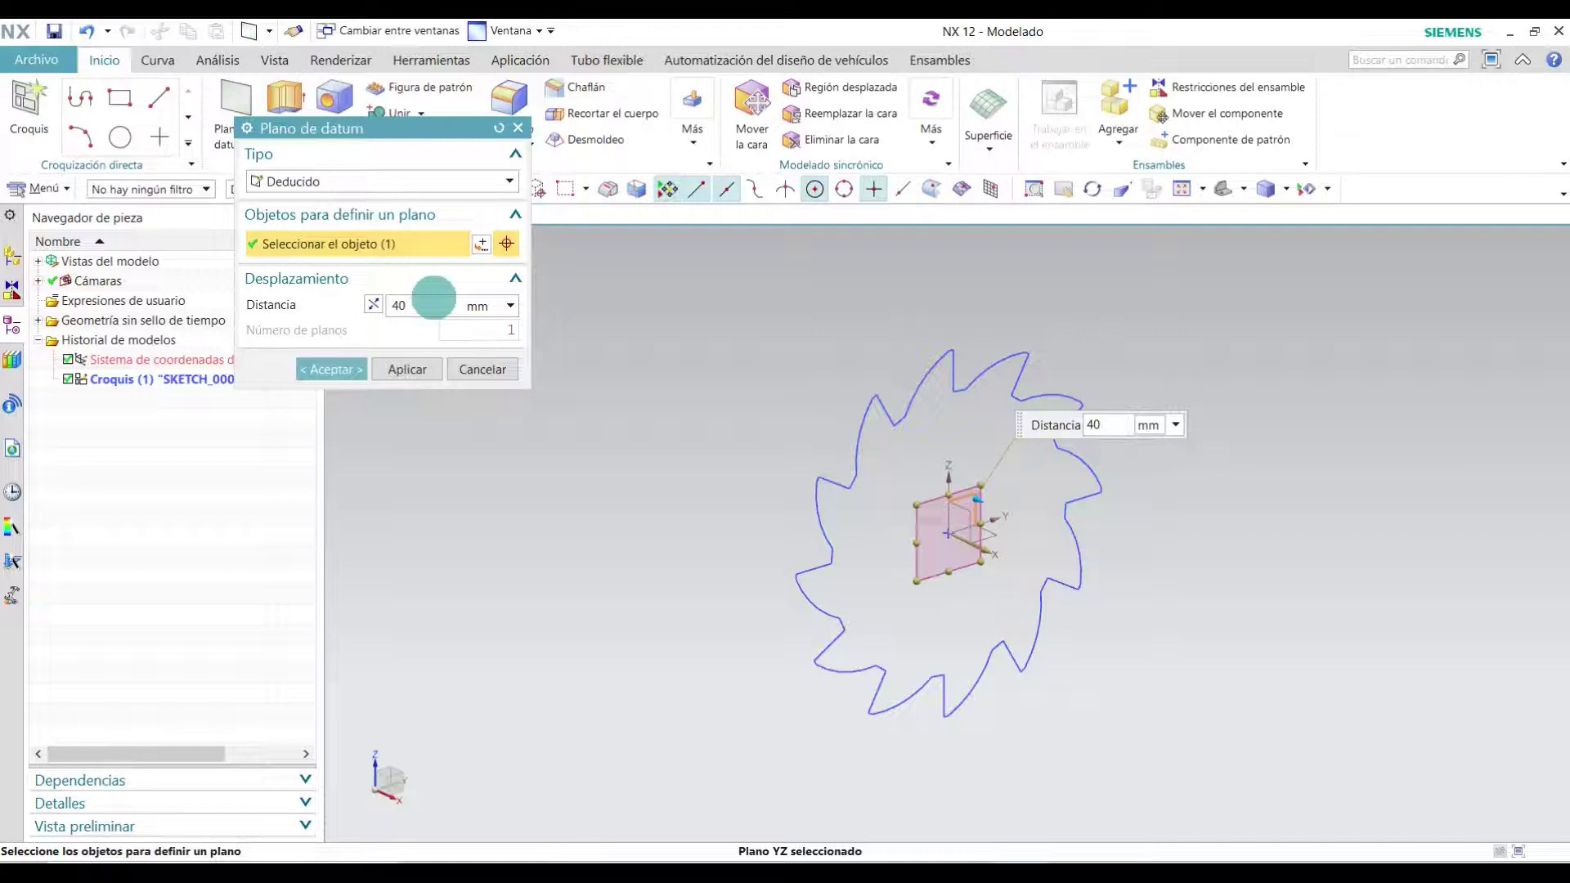
key(Return)
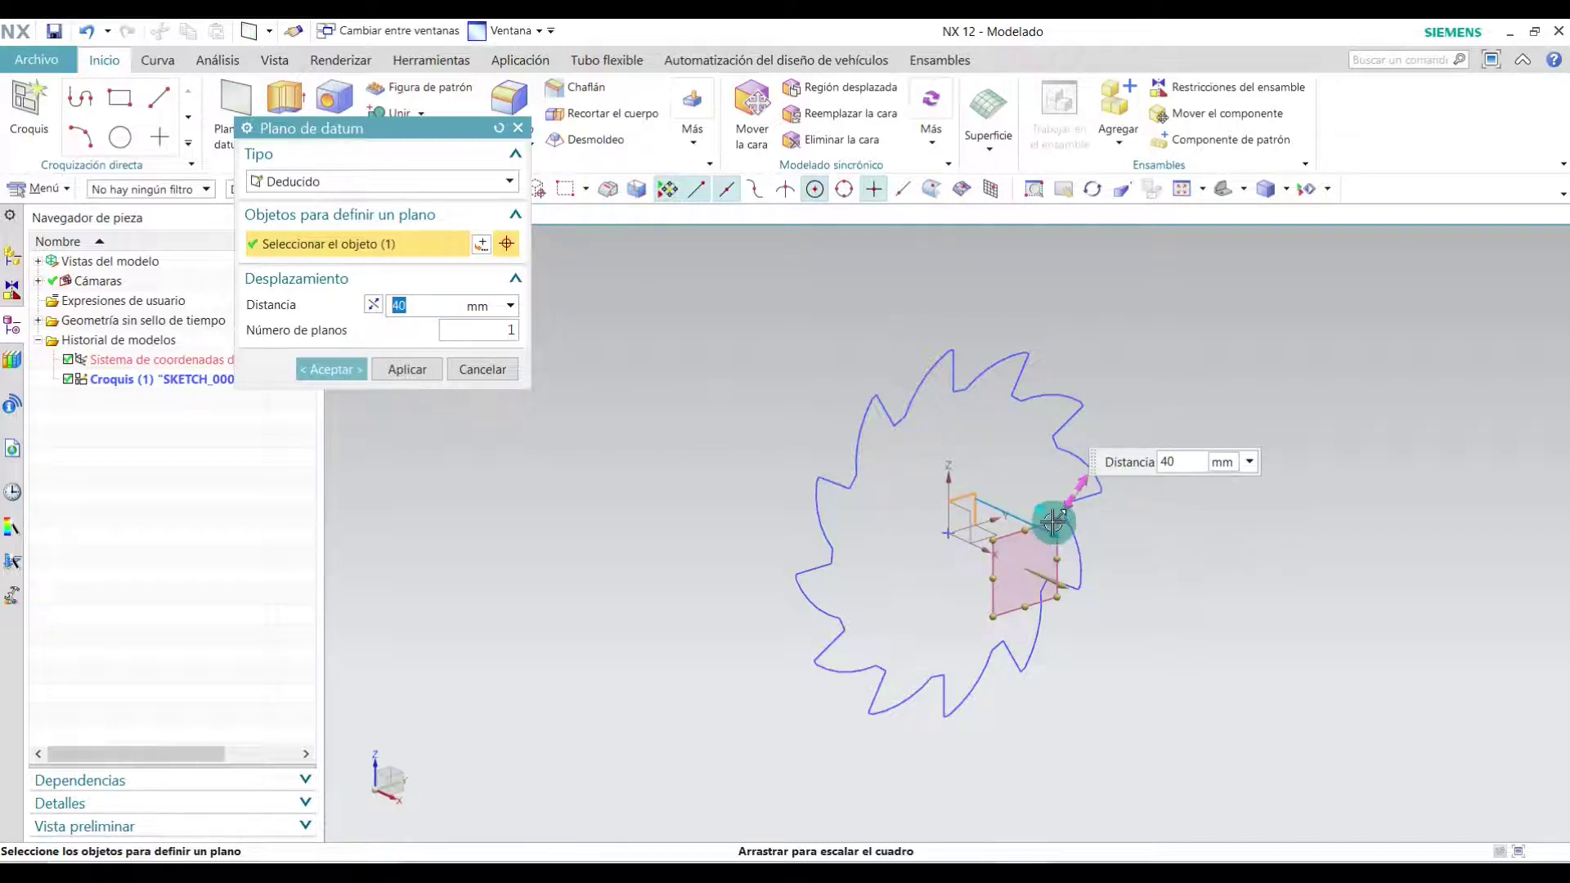
drag(1050, 522, 1165, 358)
drag(977, 645, 891, 768)
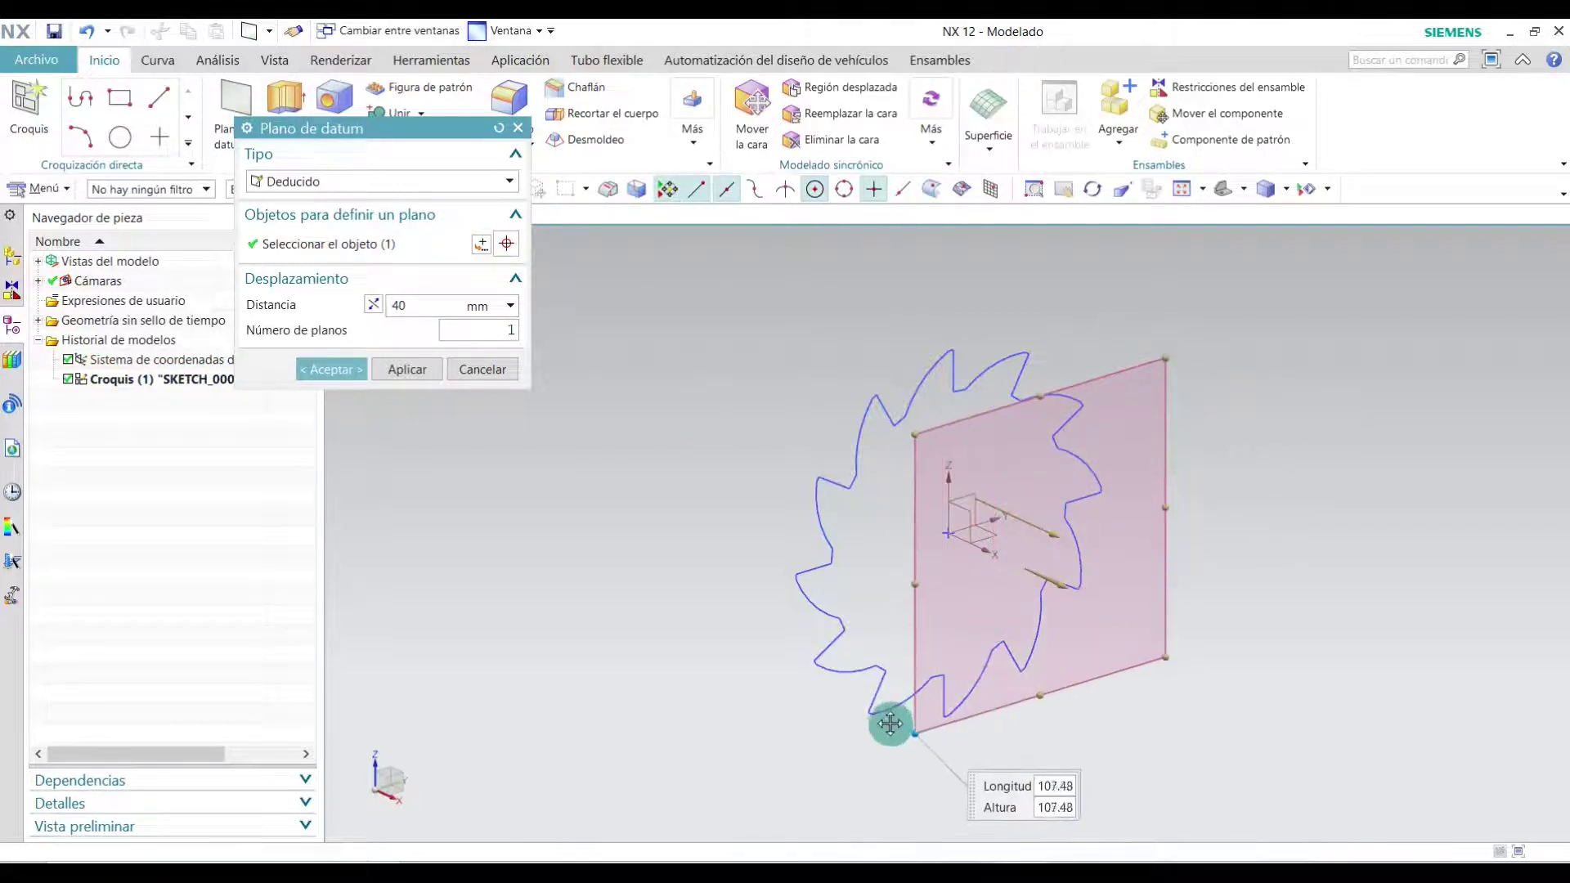
click(329, 368)
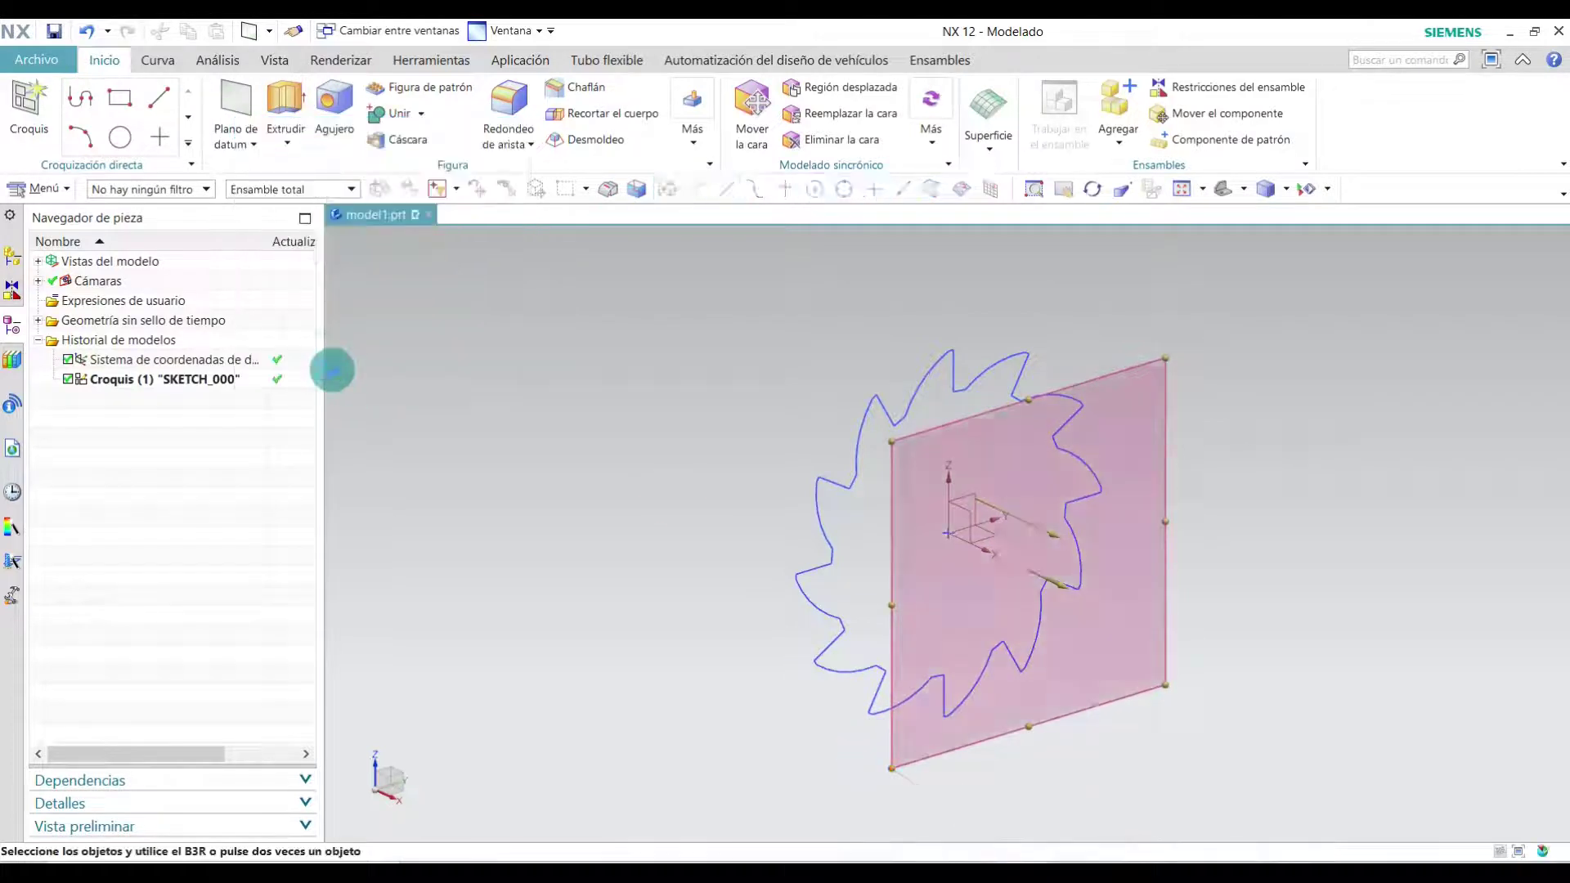
- Copy SKETCH_000 and paste it onto the offset datum plane at the CSYS origin
right_click(117, 390)
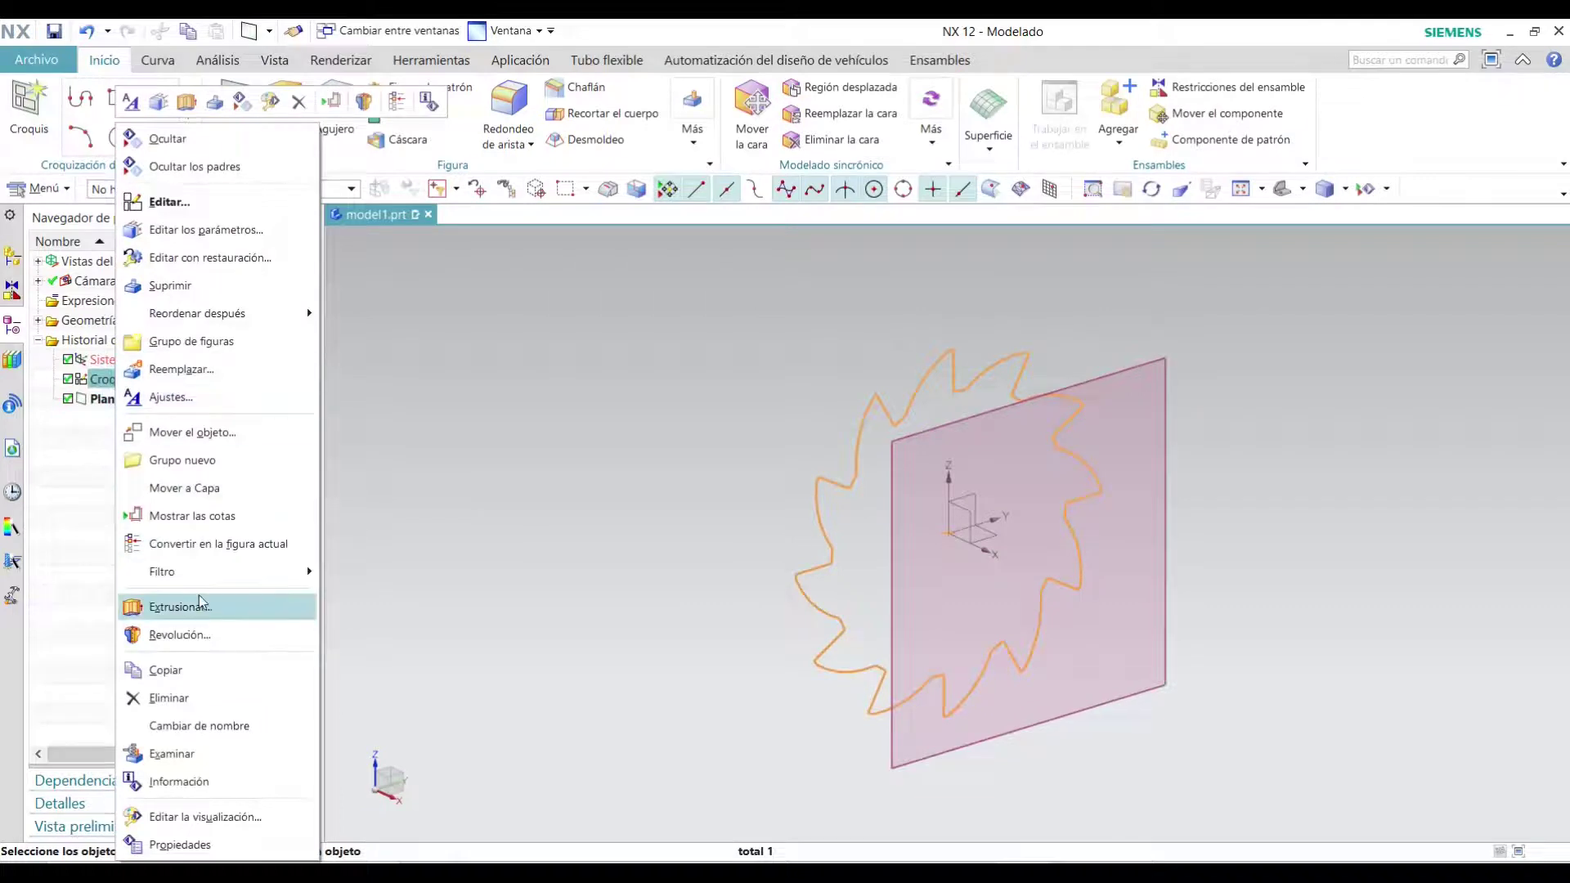
click(205, 669)
right_click(94, 522)
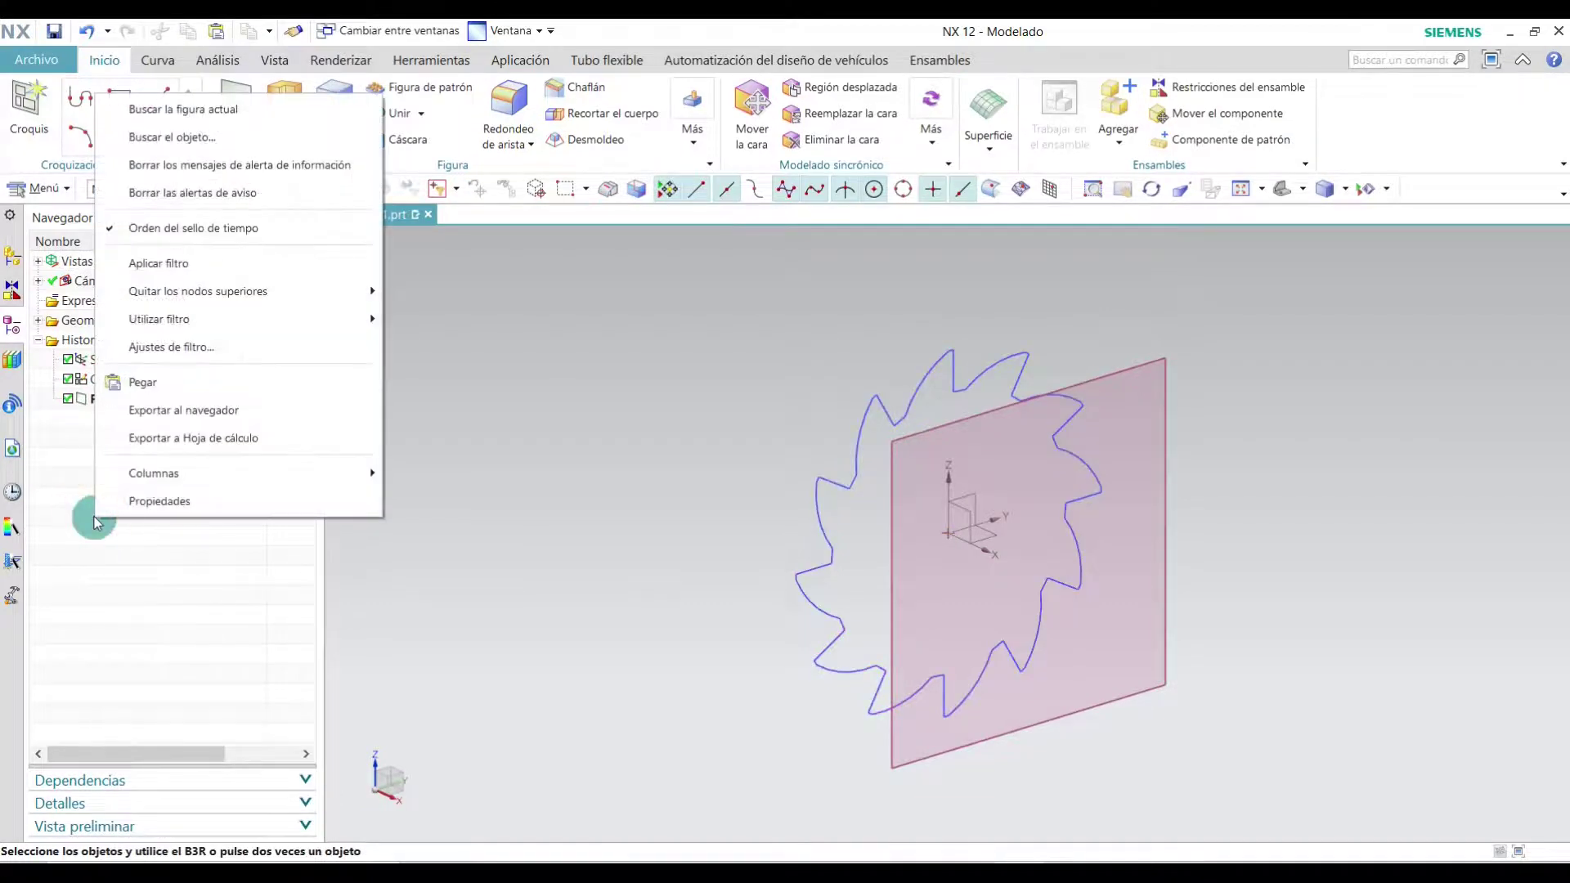
click(131, 382)
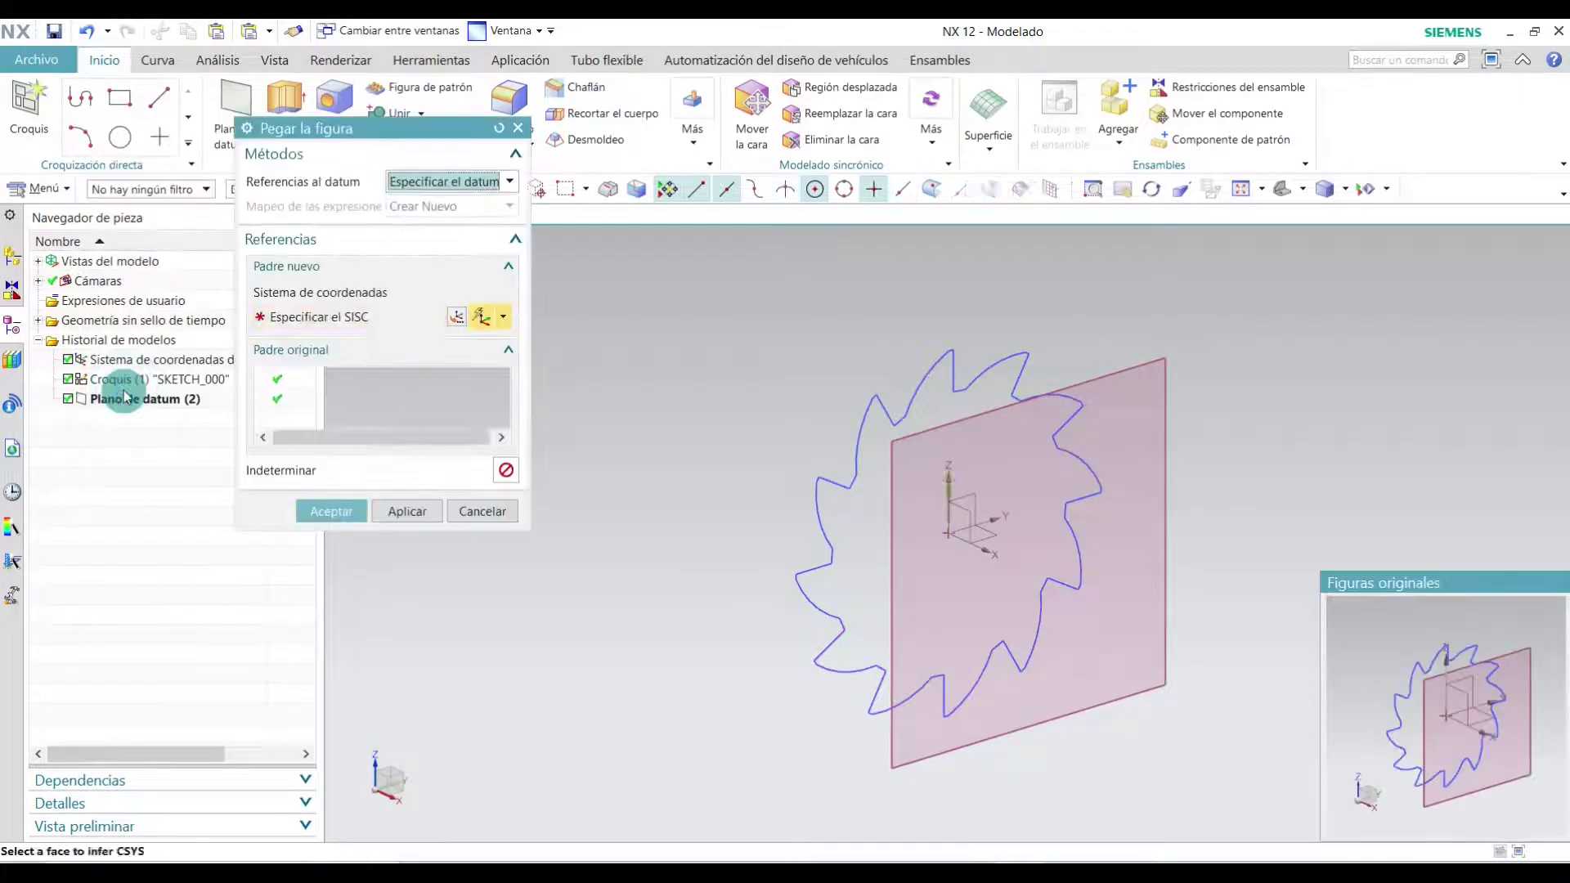
click(1122, 363)
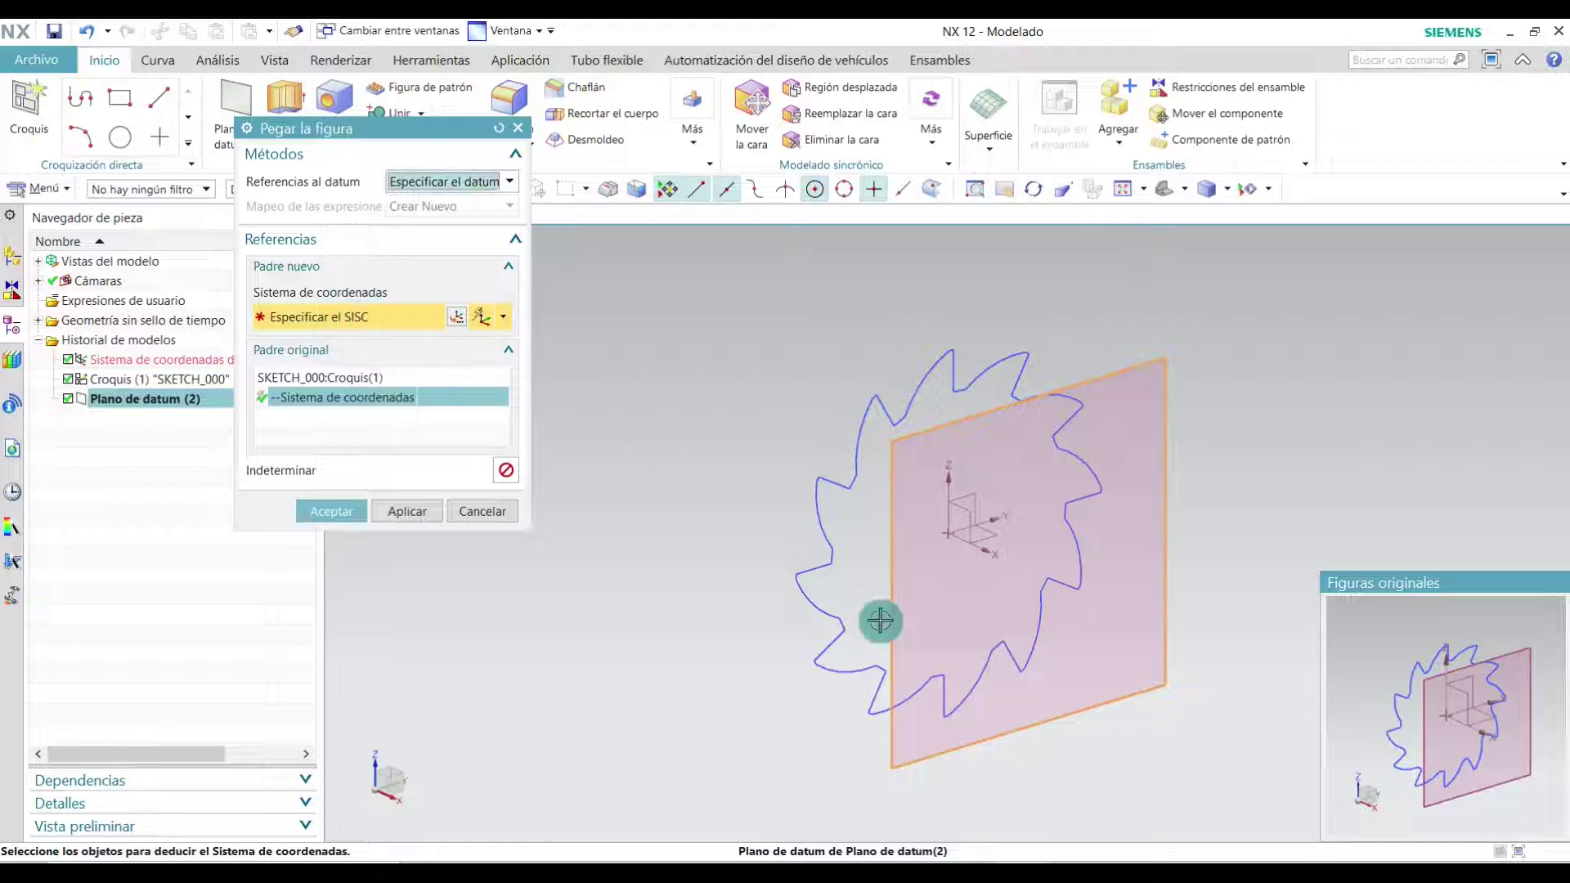
click(949, 532)
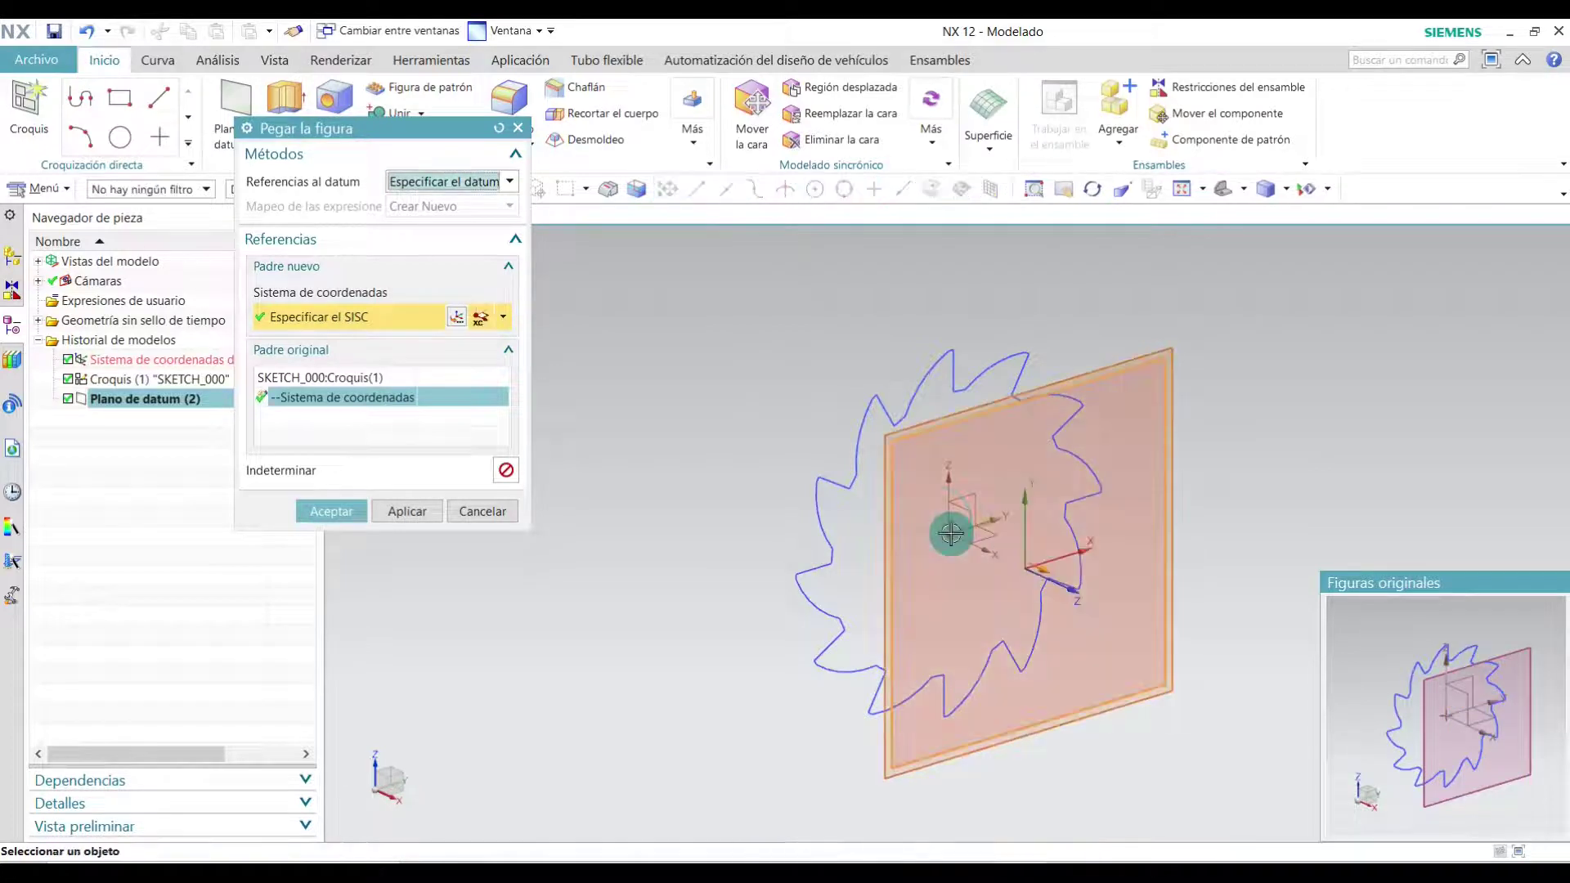
click(327, 510)
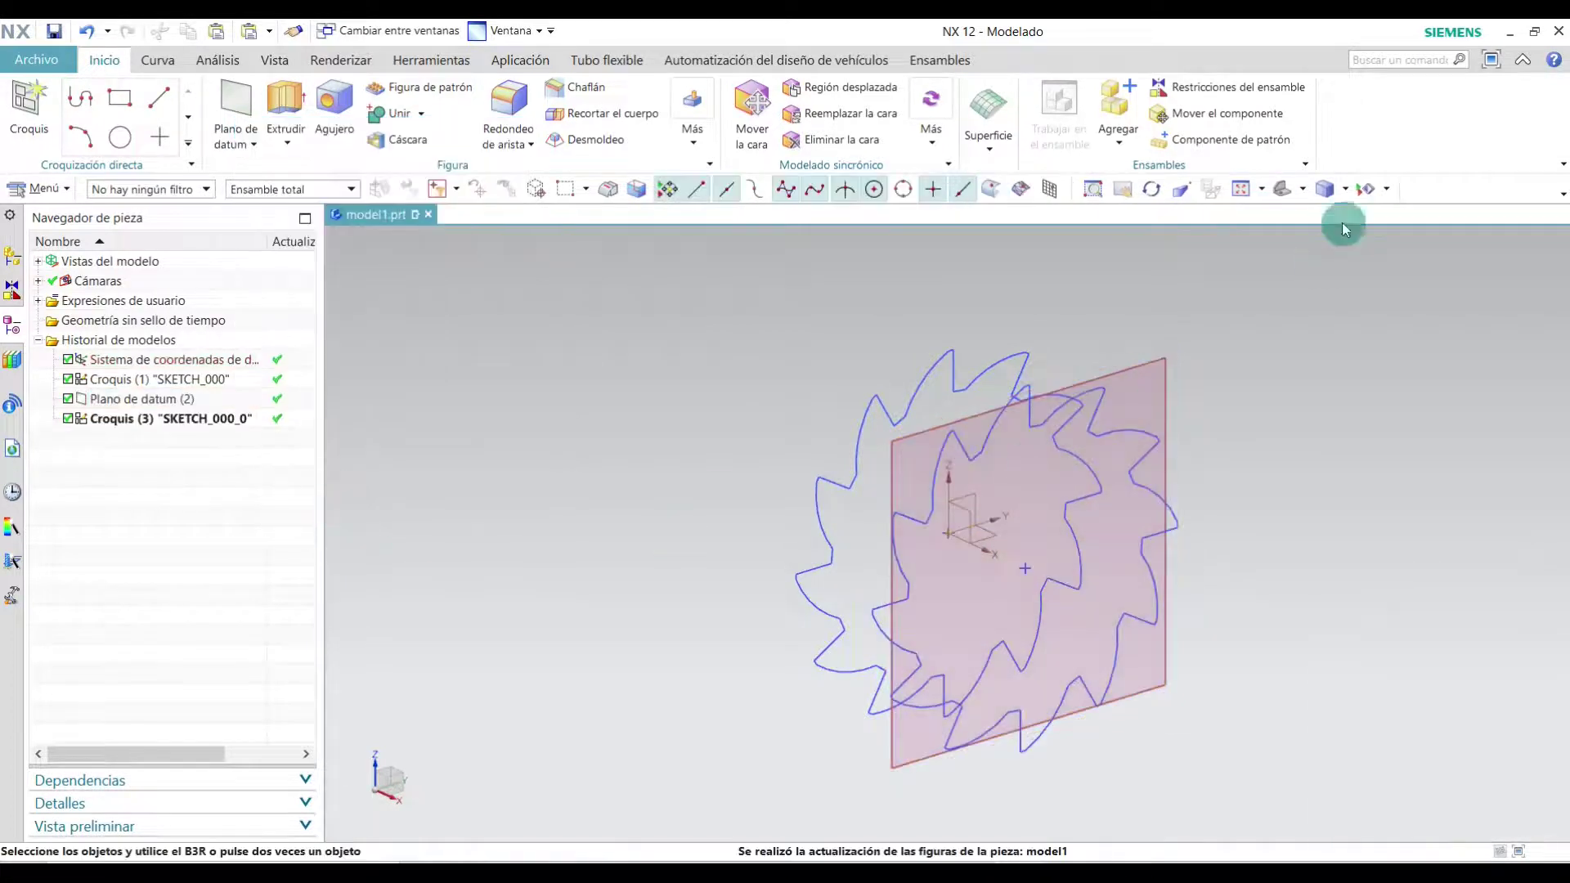
- Check the sketches in side and isometric views, then hide the offset datum plane
click(1307, 193)
click(1333, 238)
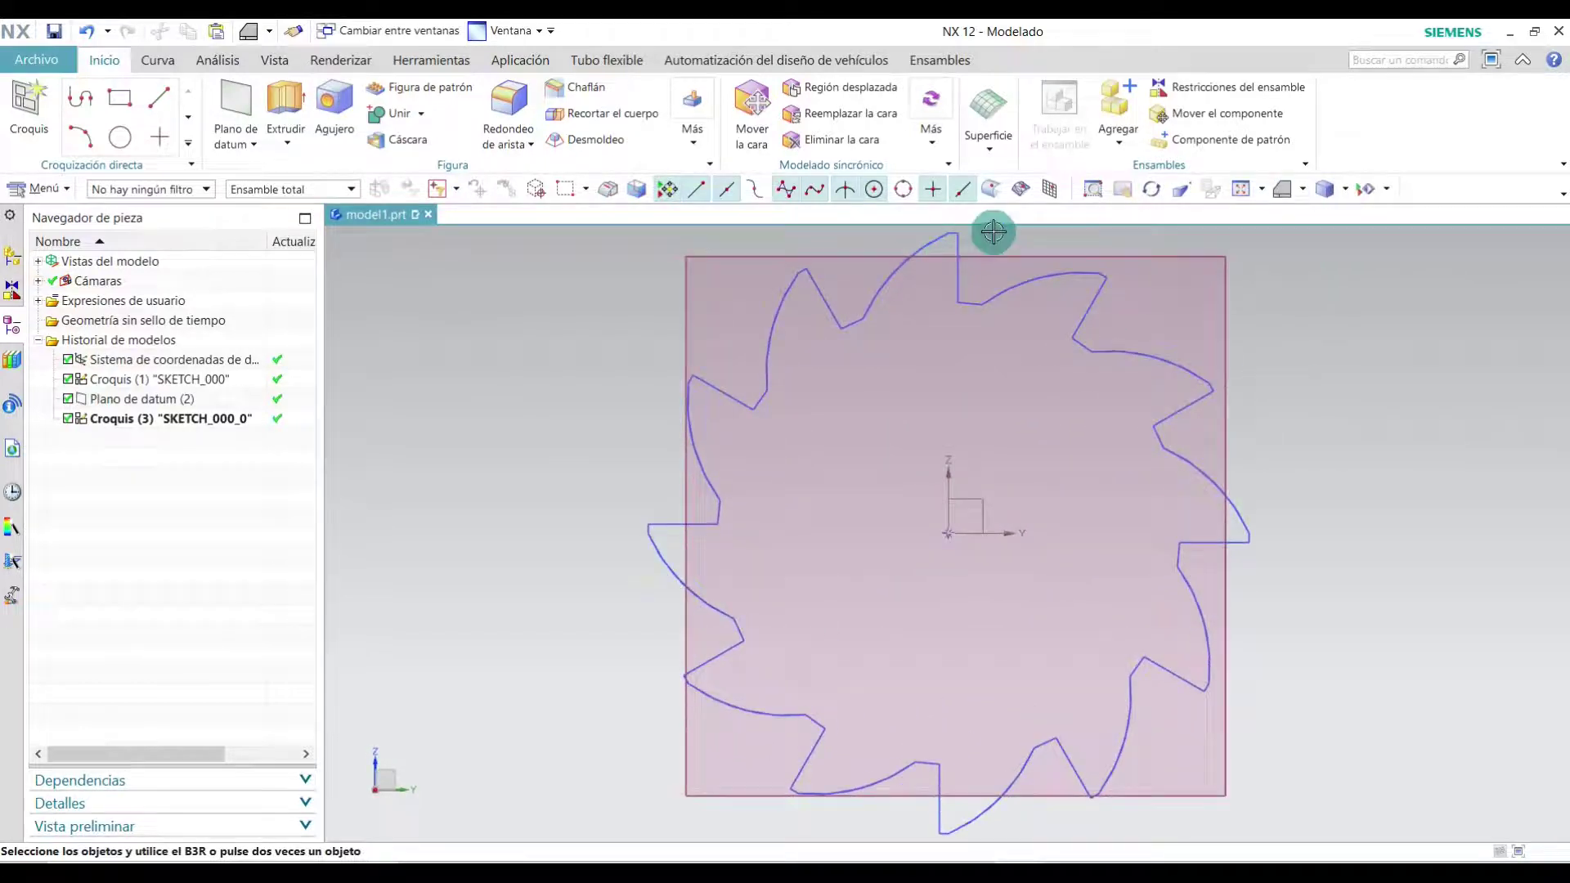
click(1303, 190)
click(1339, 219)
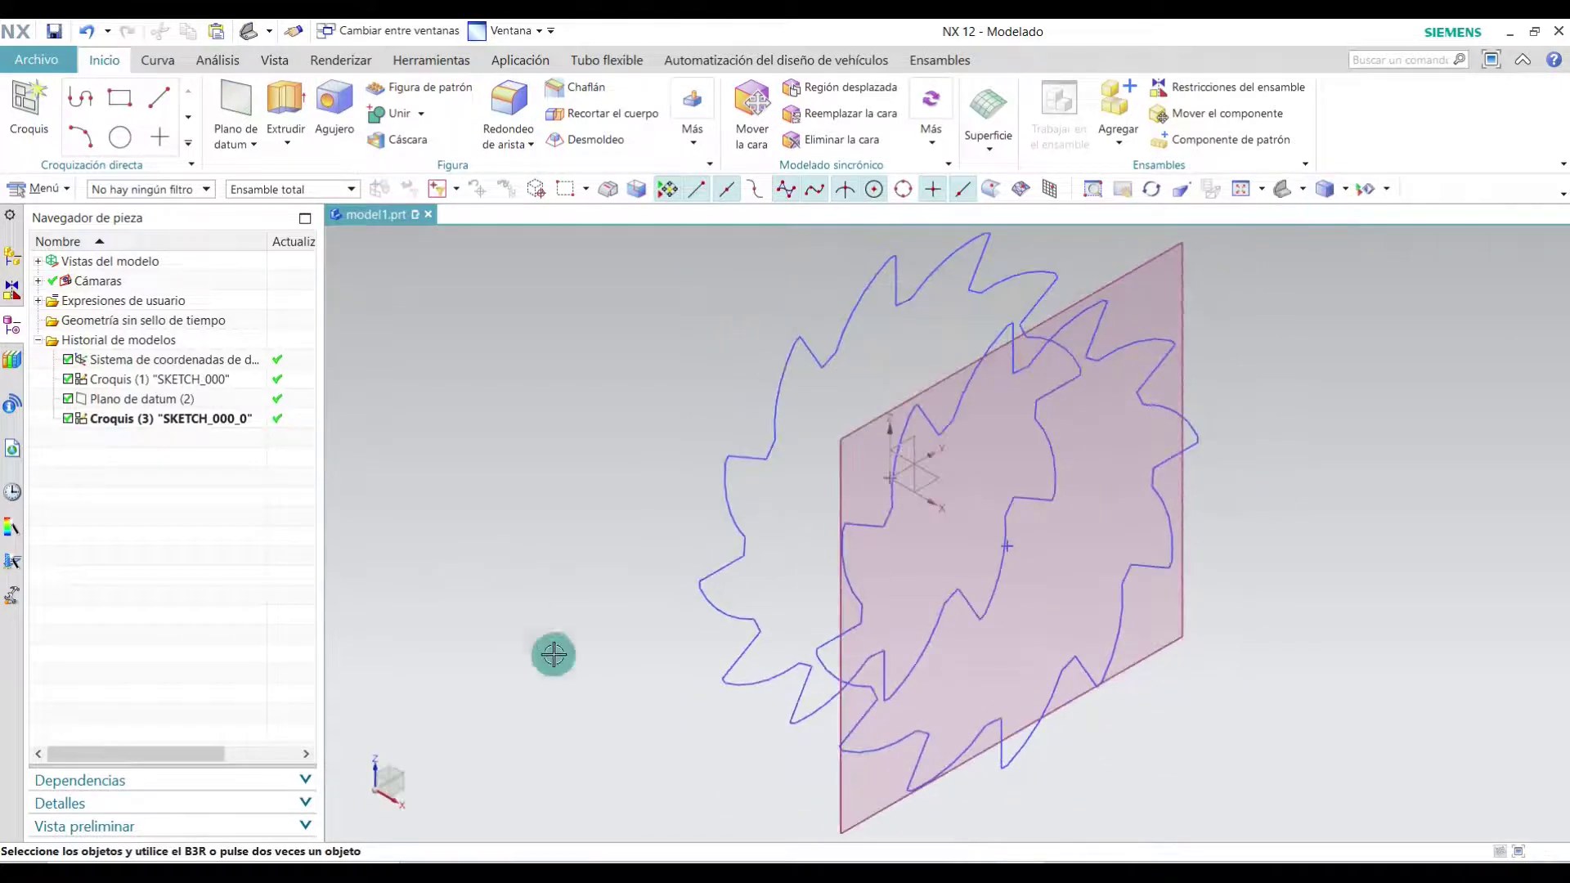
right_click(1187, 275)
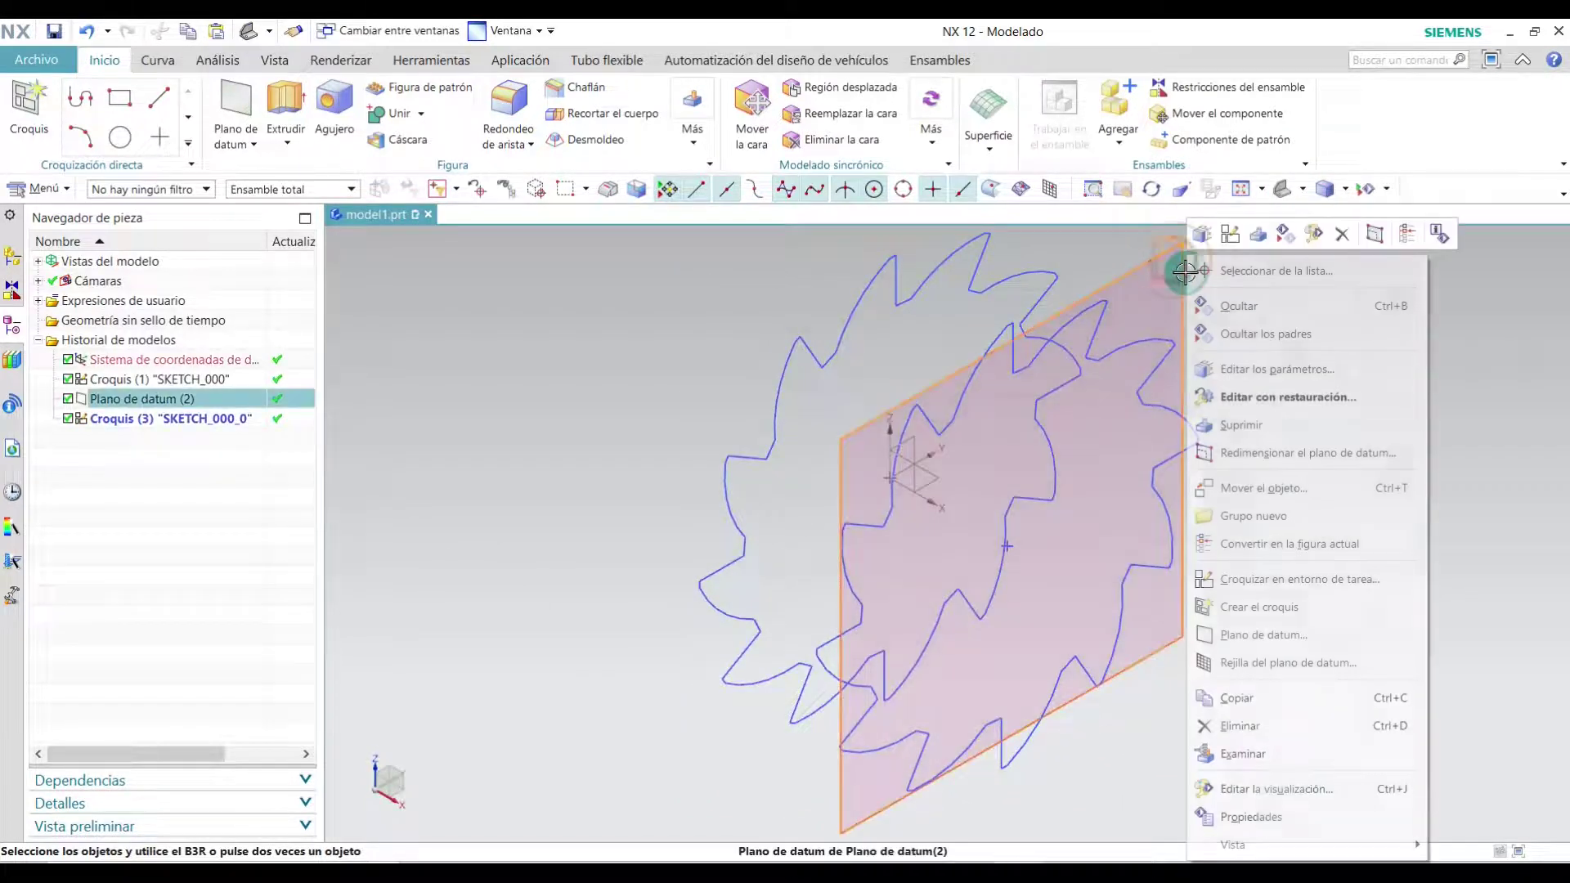
click(1208, 305)
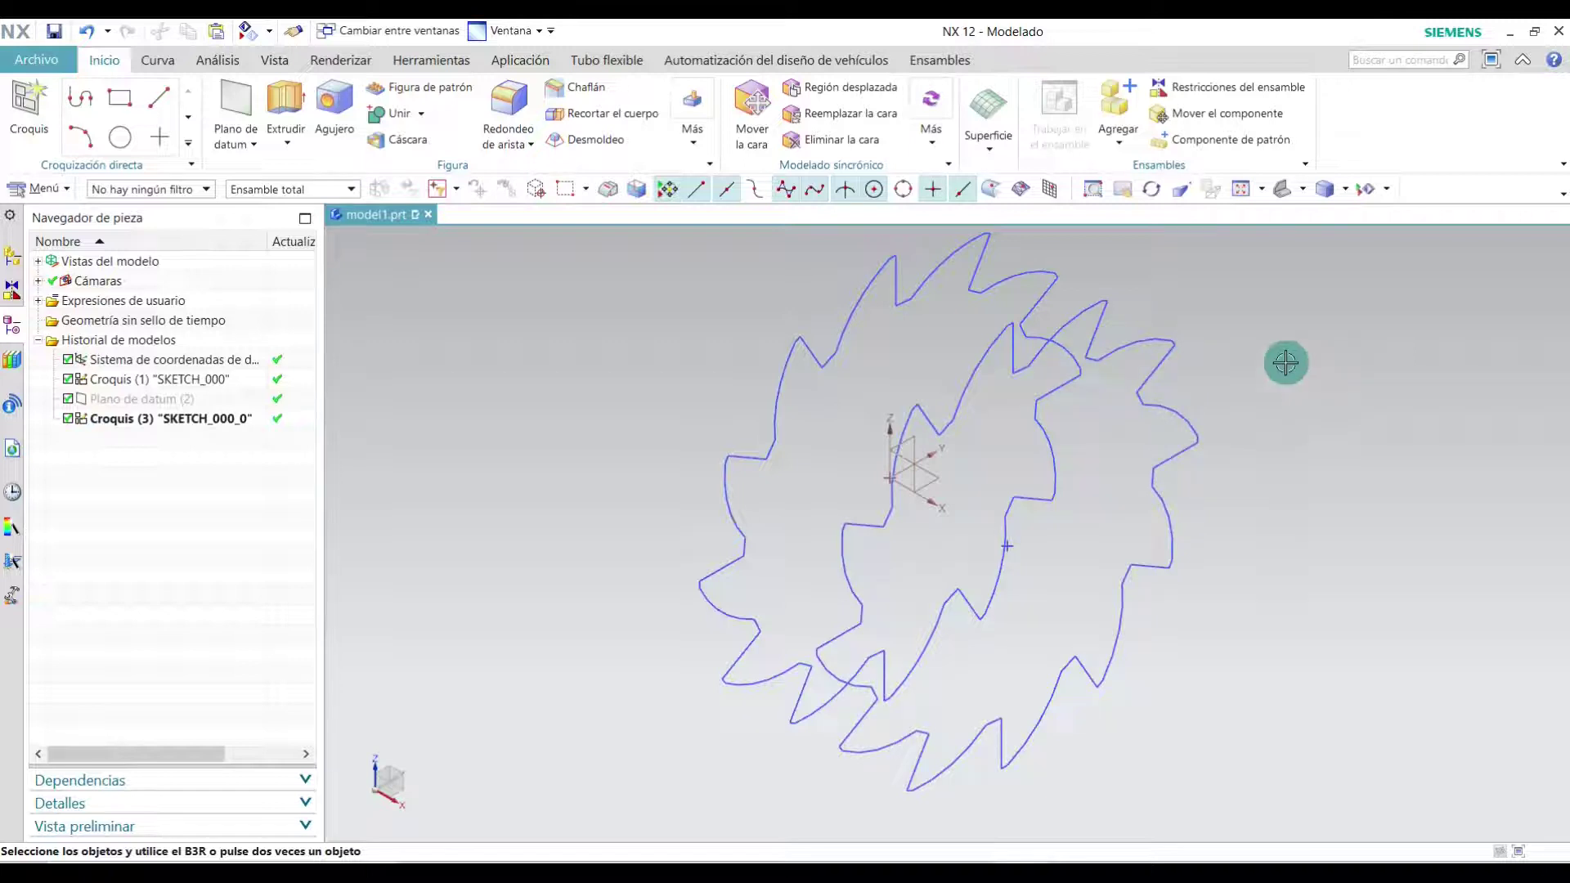
- Scale all curves of sketch Croquis (3) by factor 0.75 about the cutter centre
double_click(199, 423)
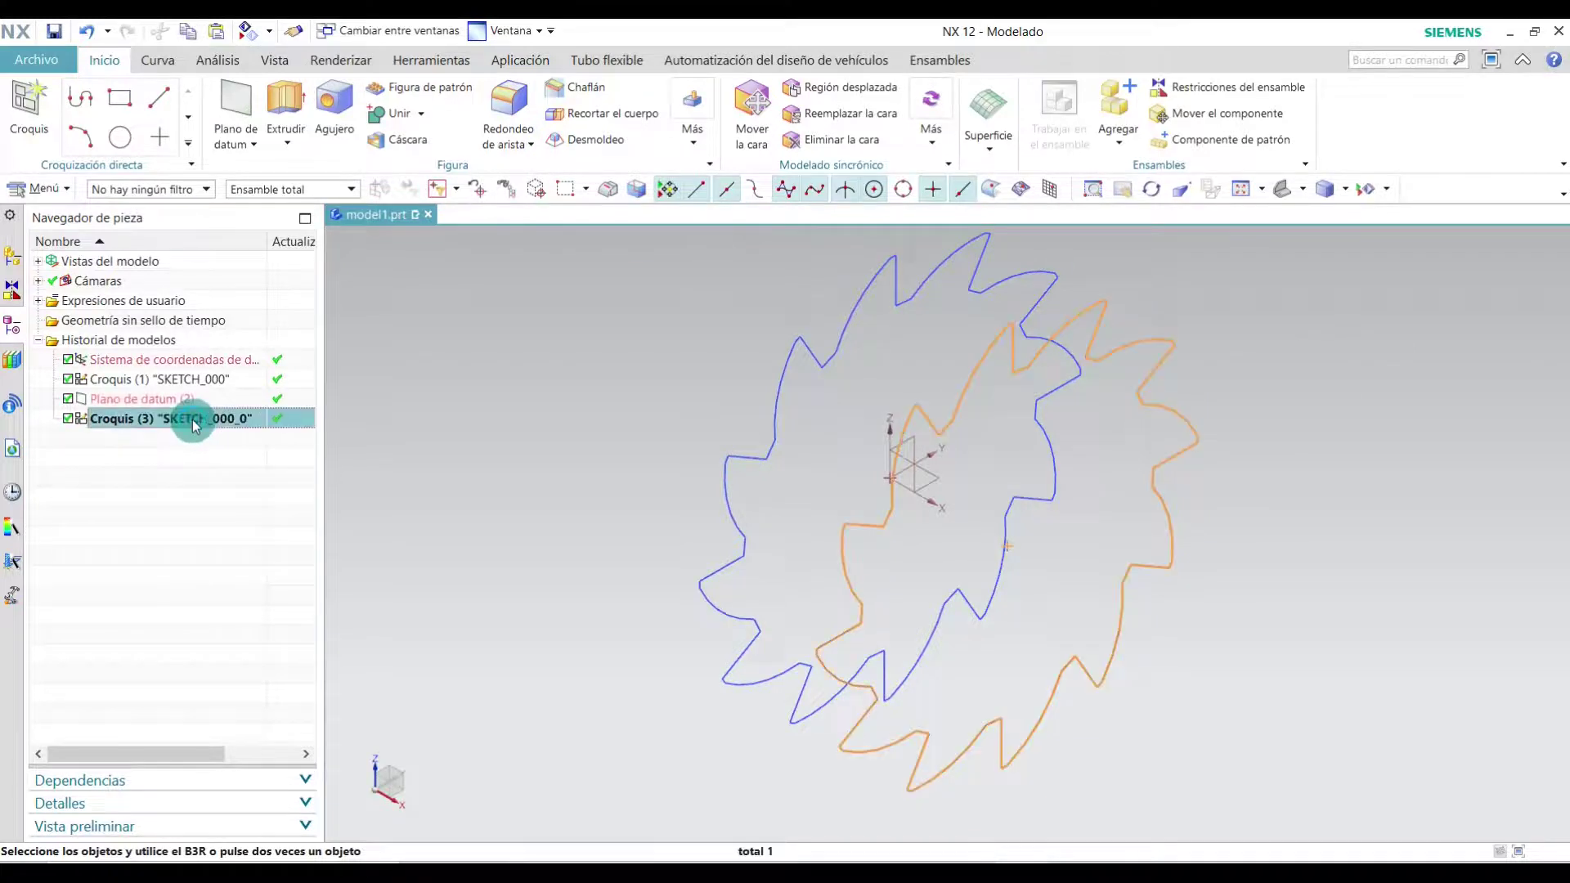
click(403, 116)
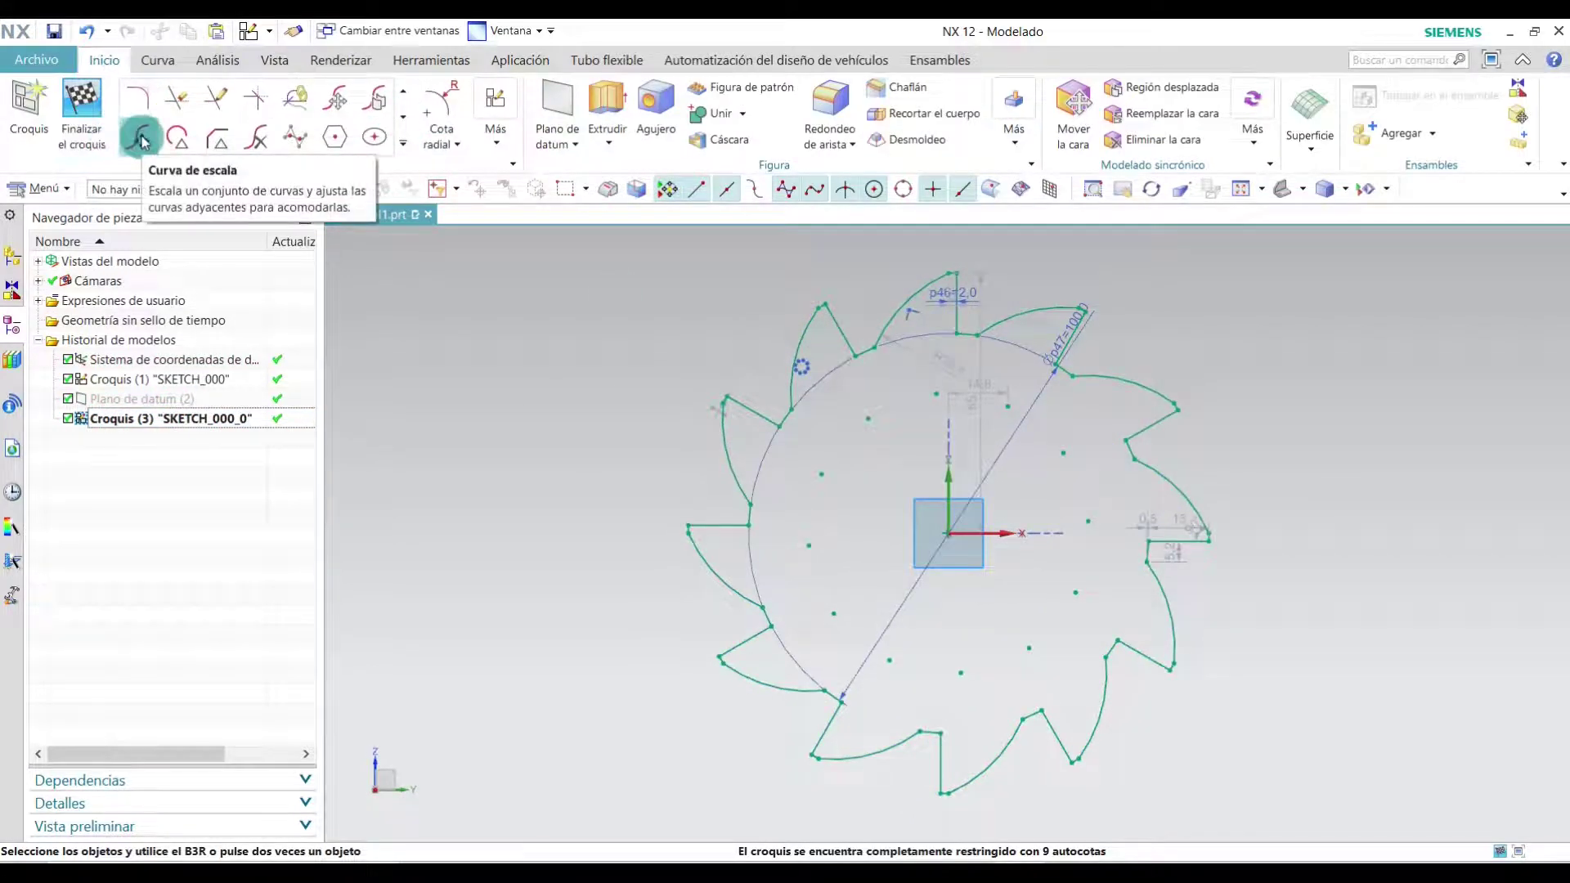
click(142, 140)
mouse_move(1387, 264)
mouse_down()
mouse_move(857, 713)
mouse_move(651, 806)
mouse_up()
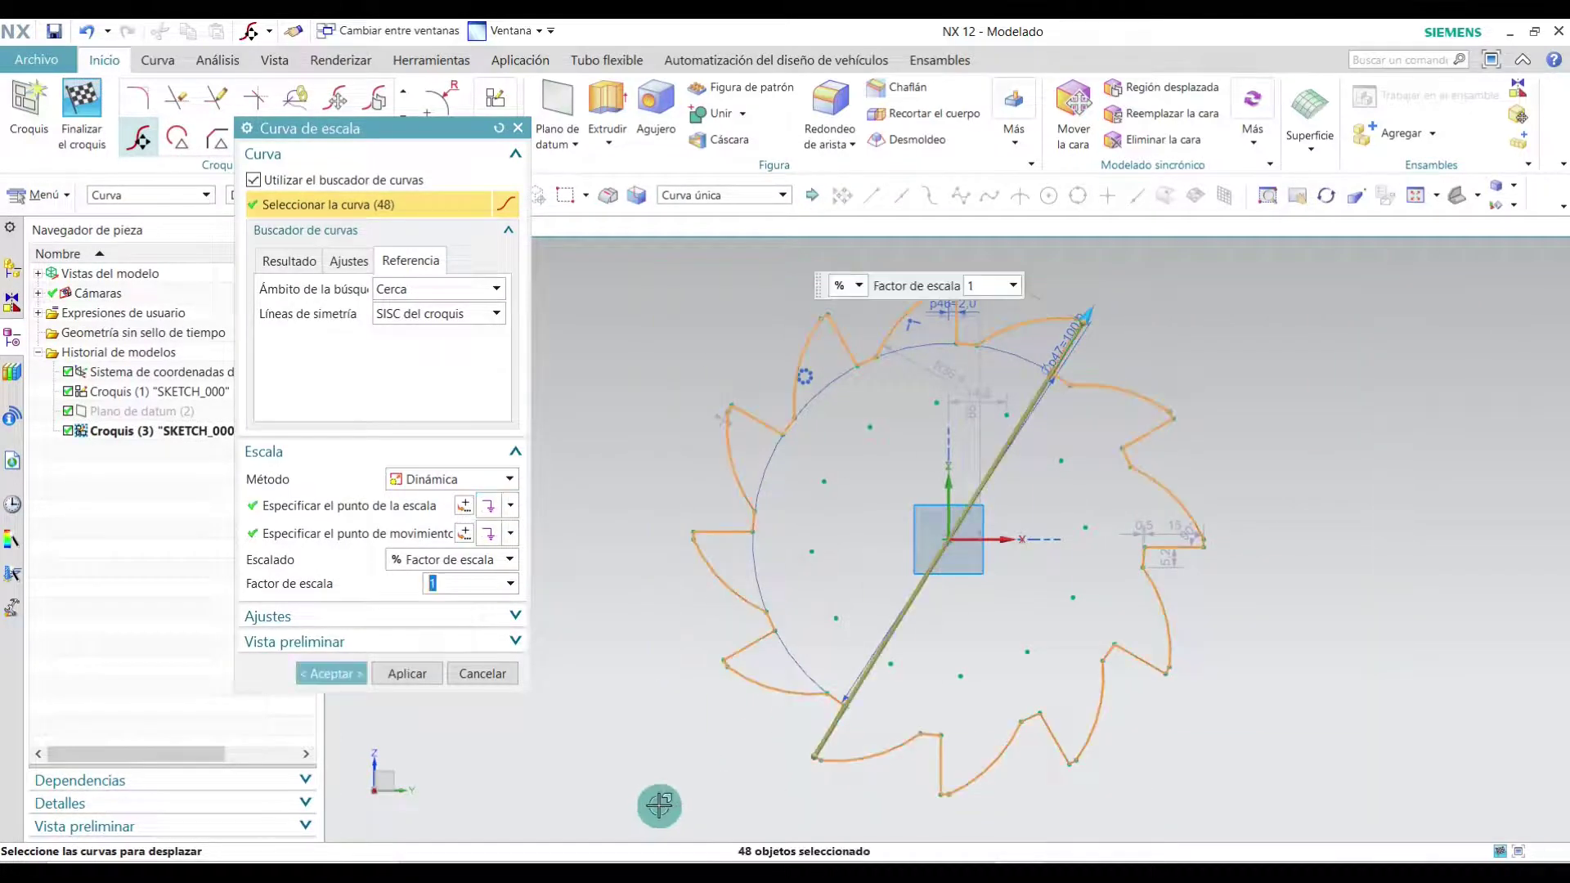
drag(809, 752, 818, 756)
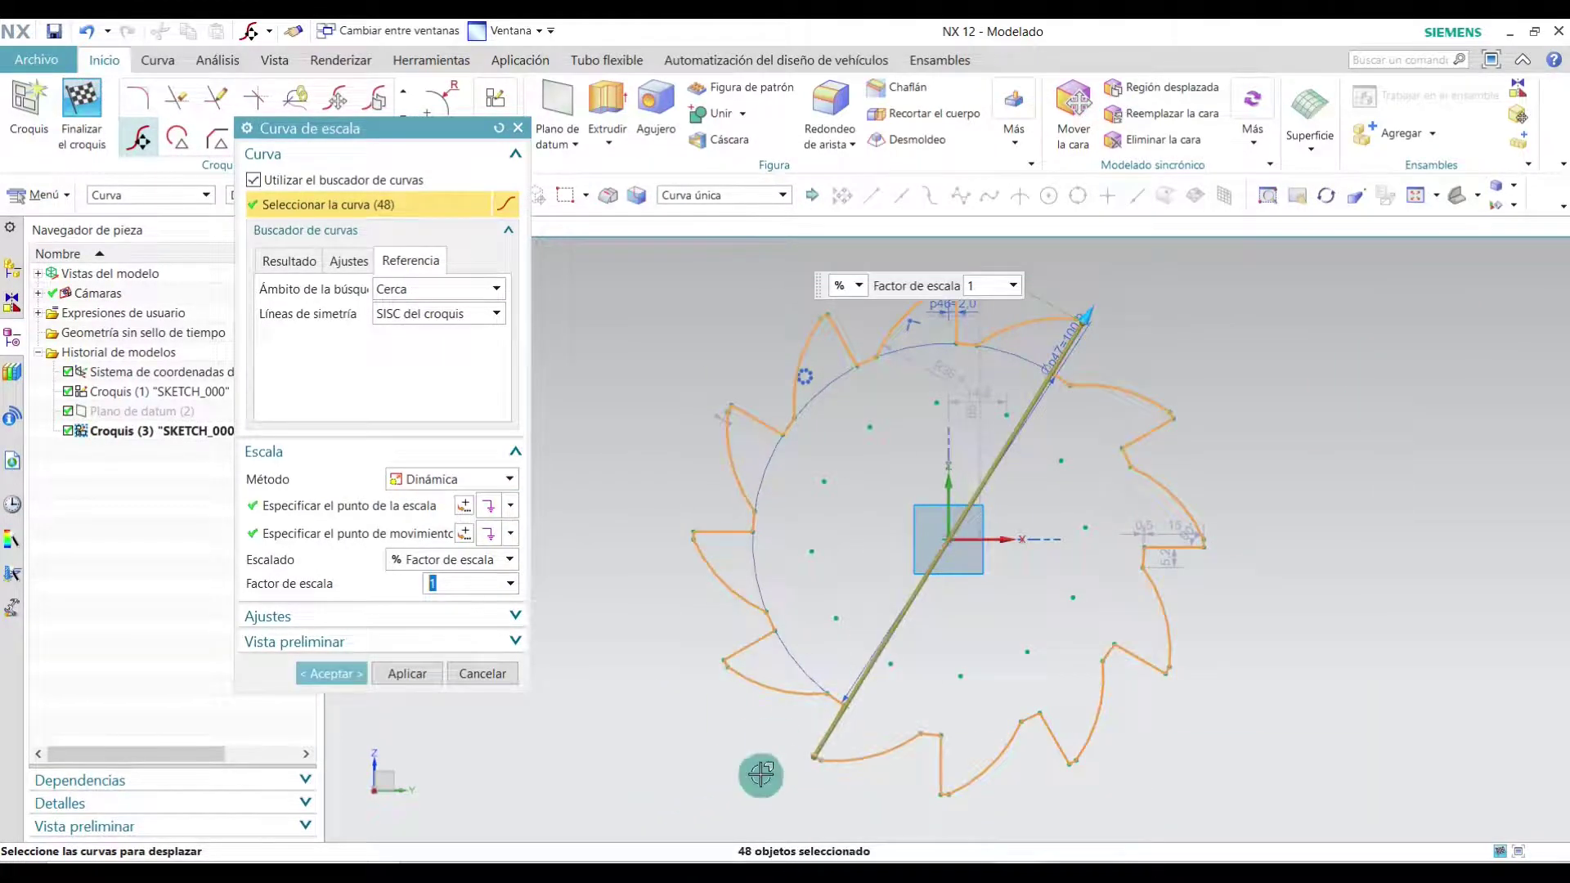
click(817, 757)
click(948, 540)
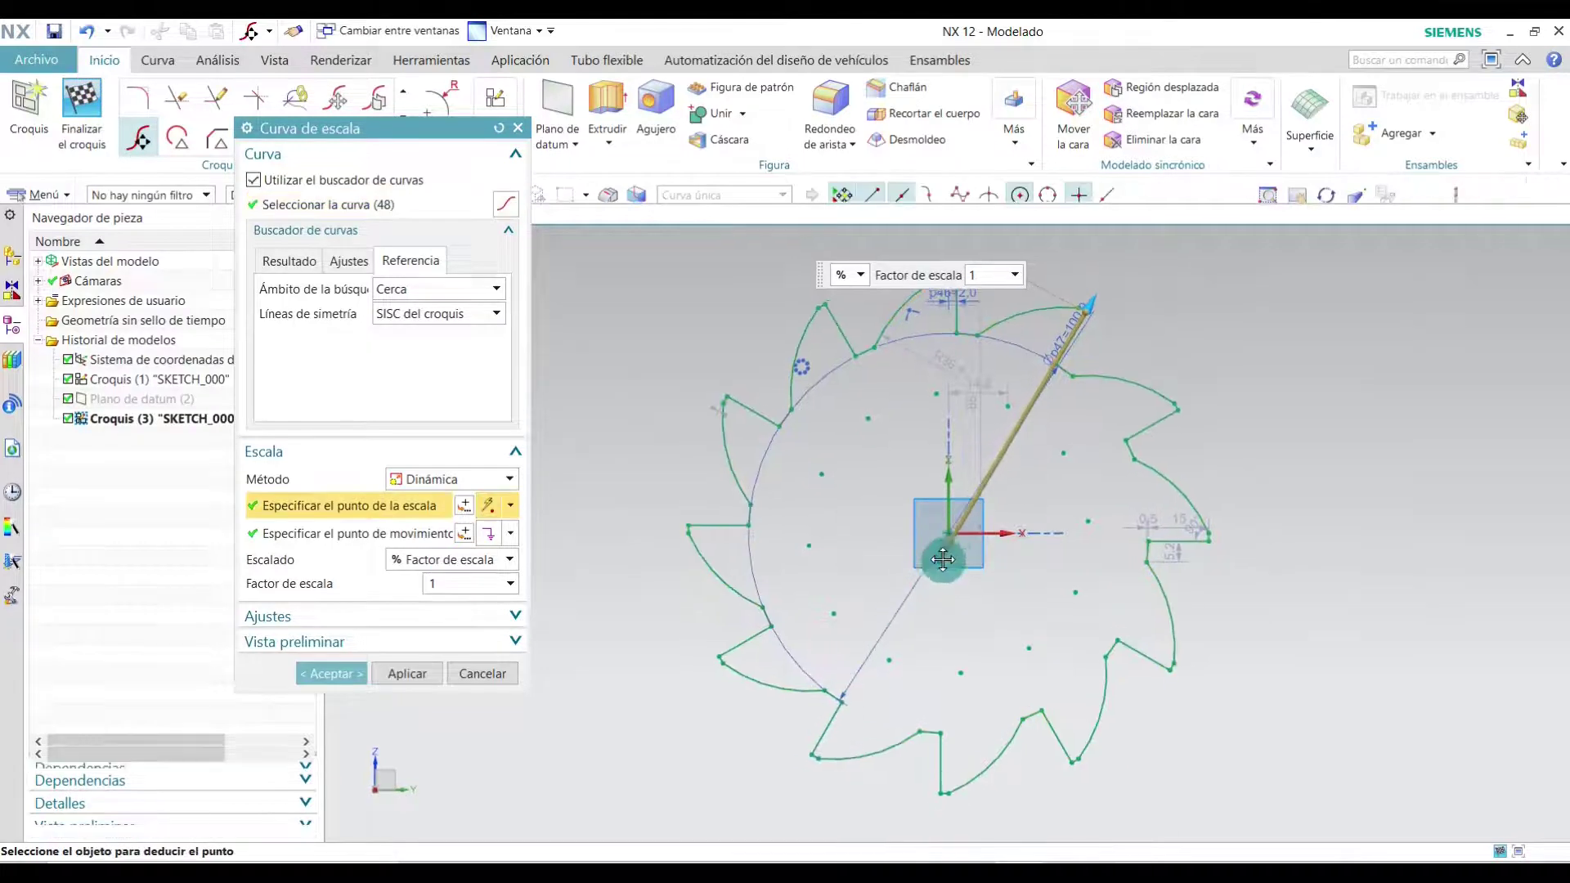
click(950, 536)
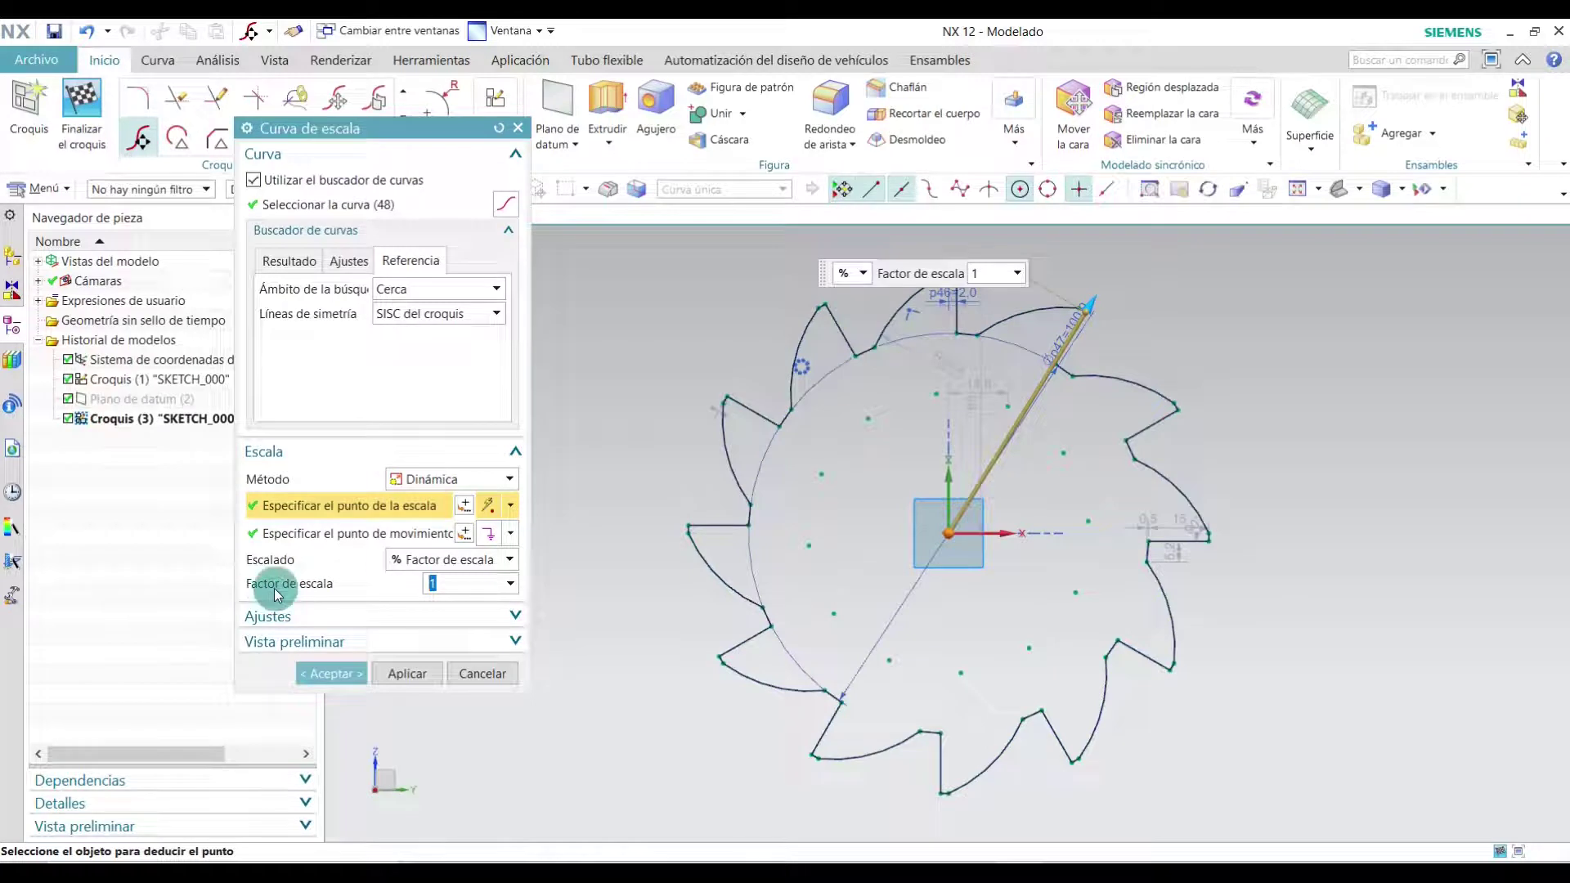
click(433, 580)
text(0.75)
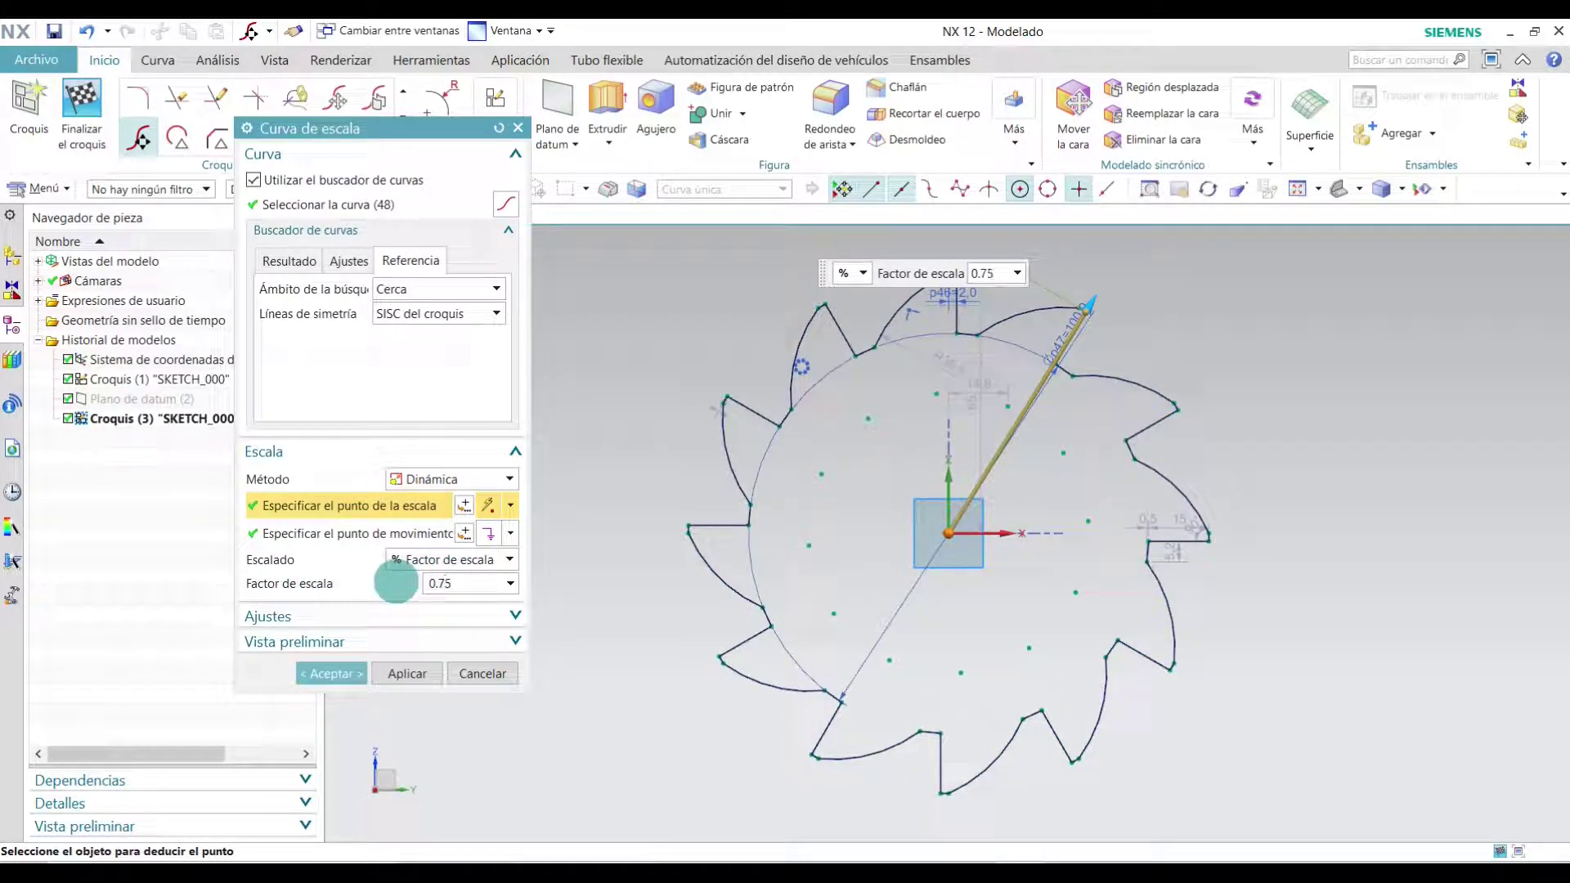
key(Return)
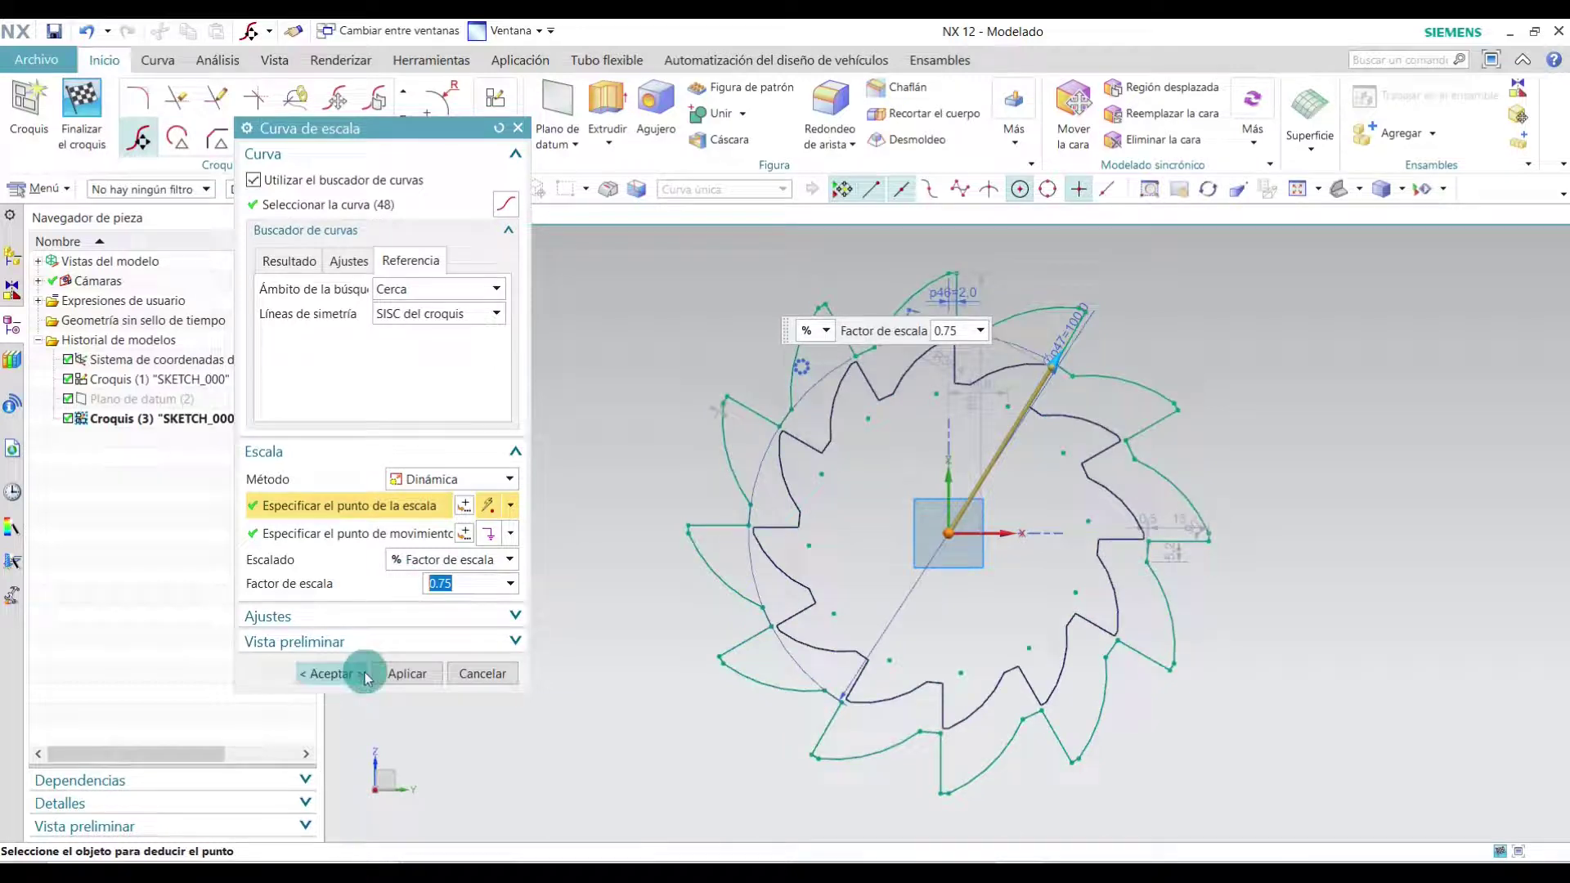
click(360, 675)
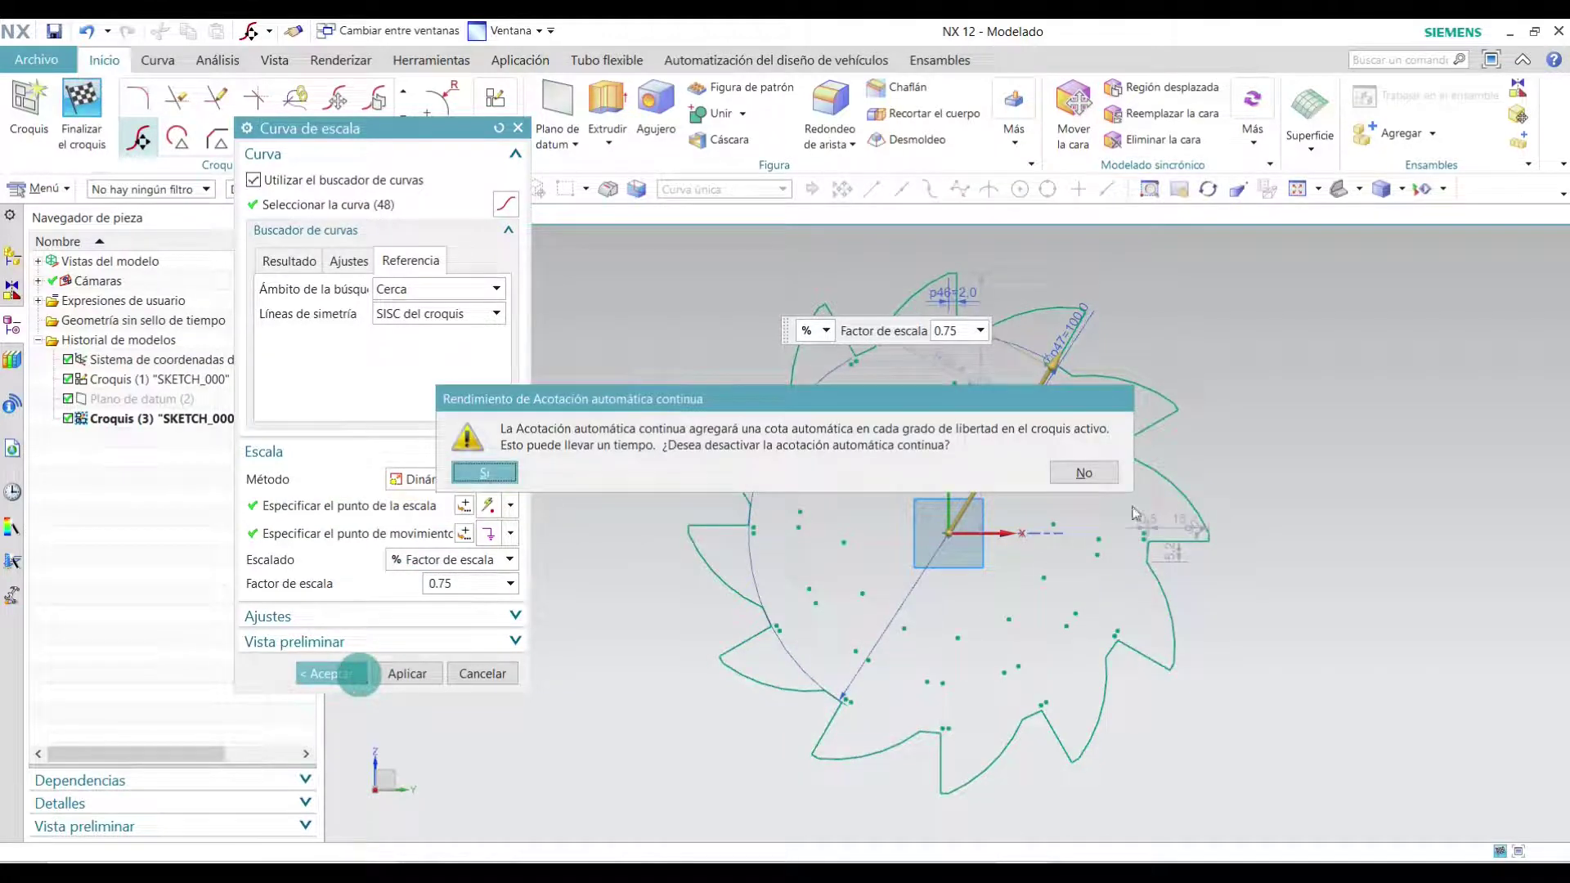
click(494, 466)
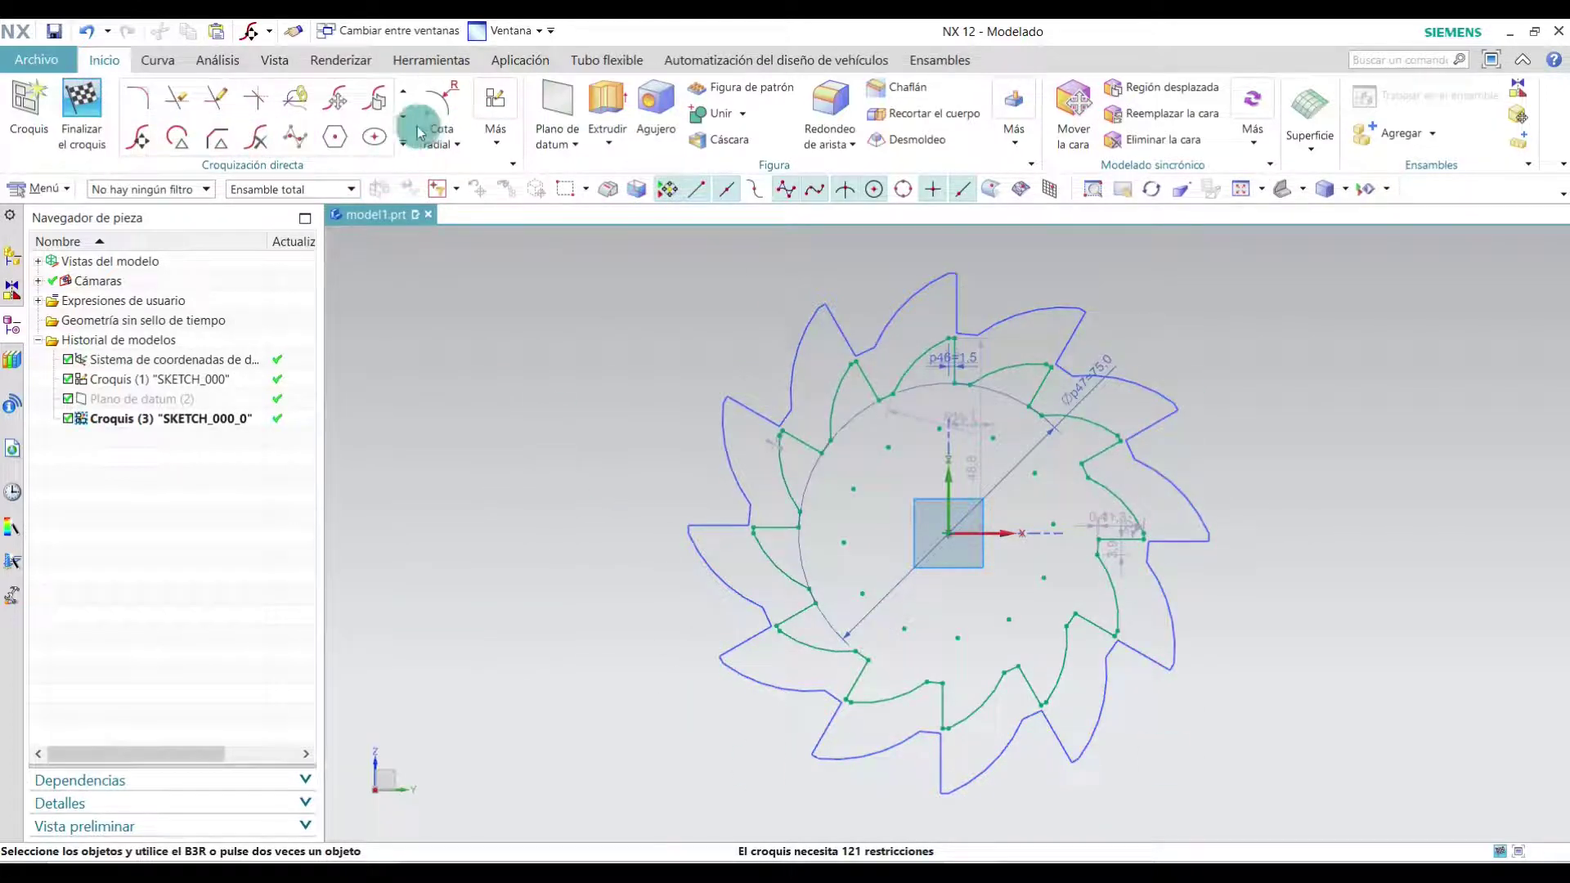
- Rotate all 48 curves of the scaled profile by 20° about the cutter centre
click(338, 109)
drag(1364, 274, 680, 791)
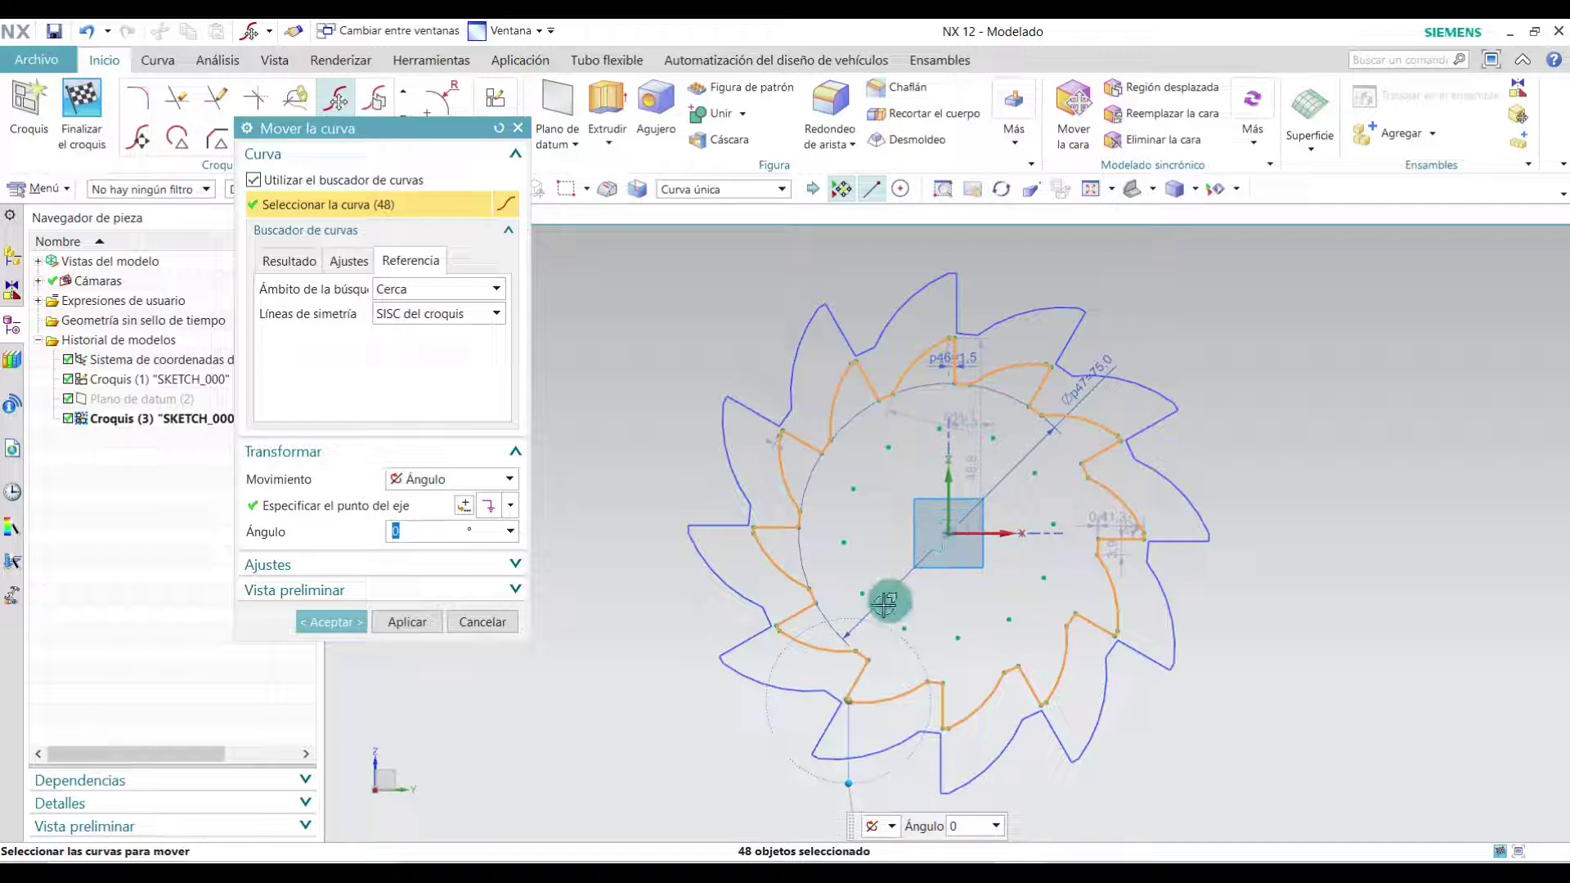
click(947, 538)
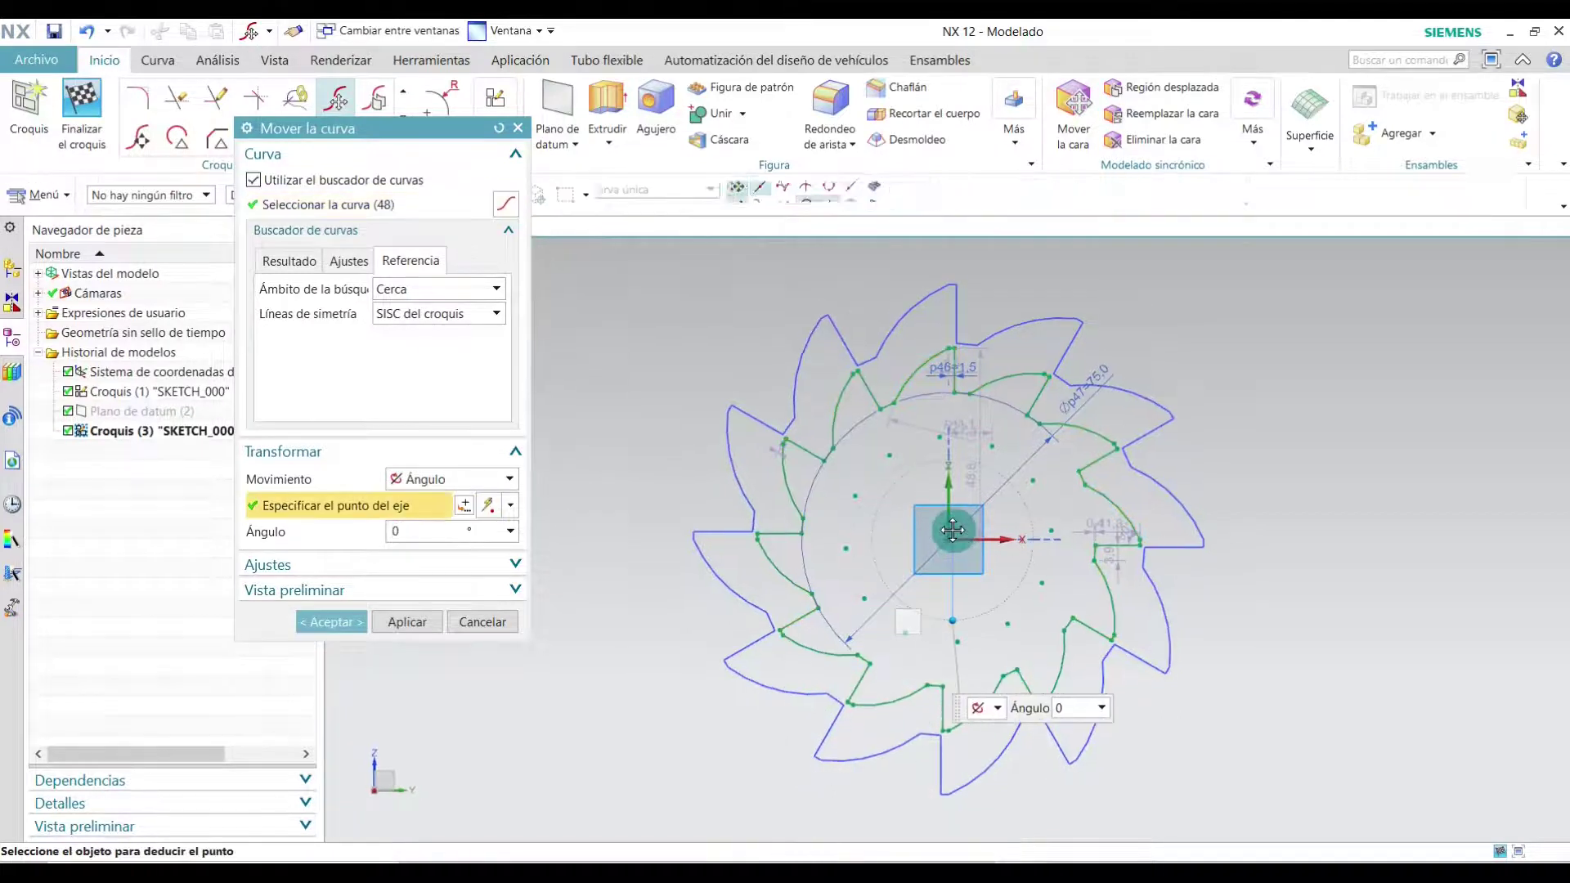
middle_click(948, 538)
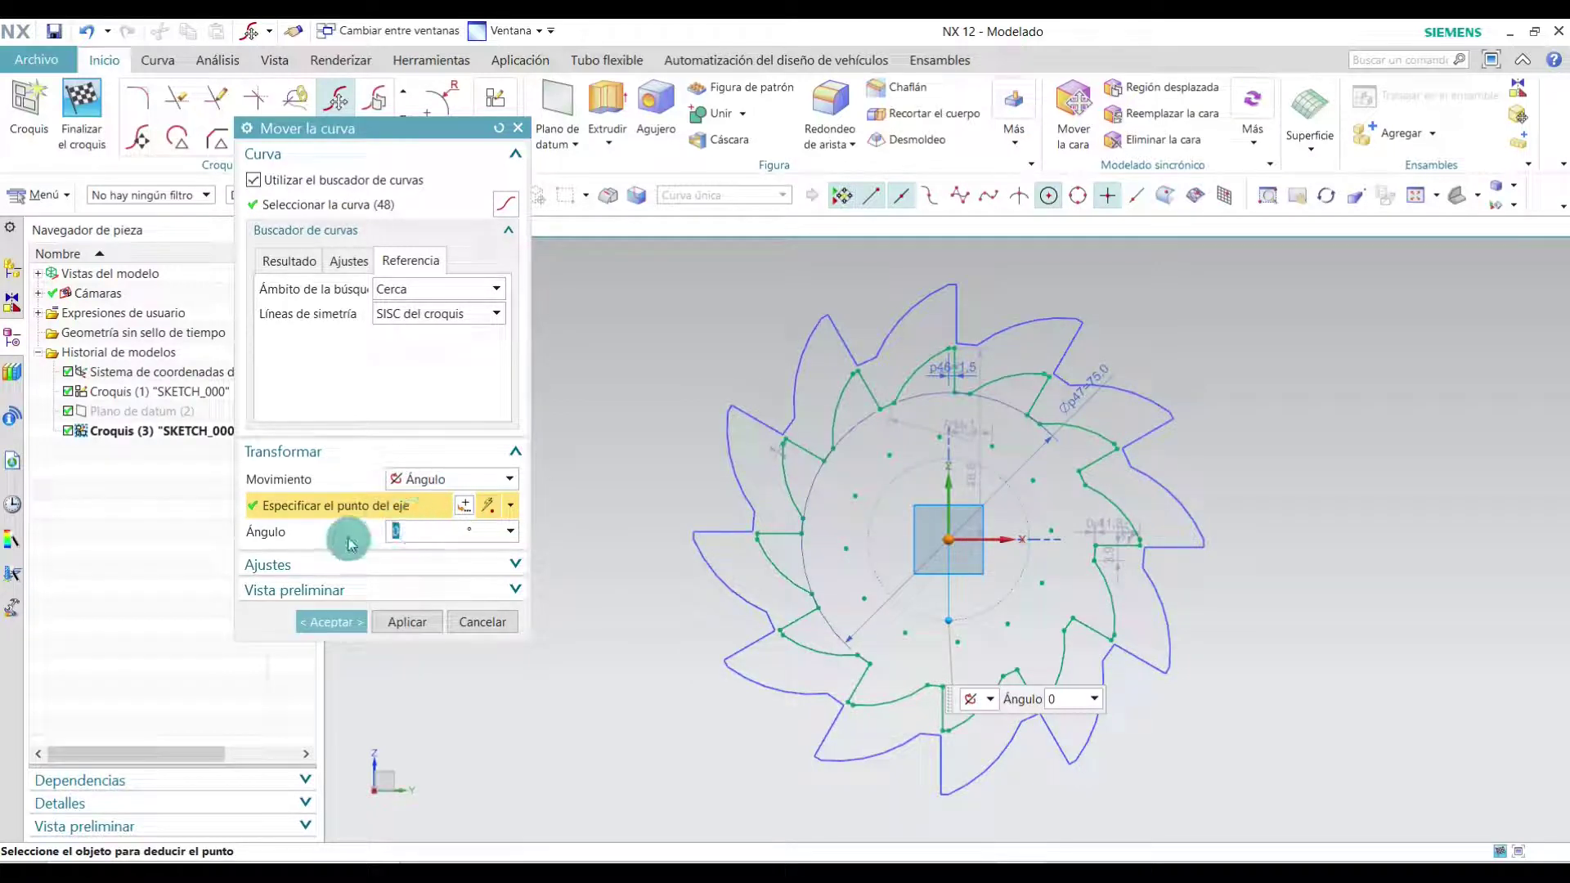
key(Return)
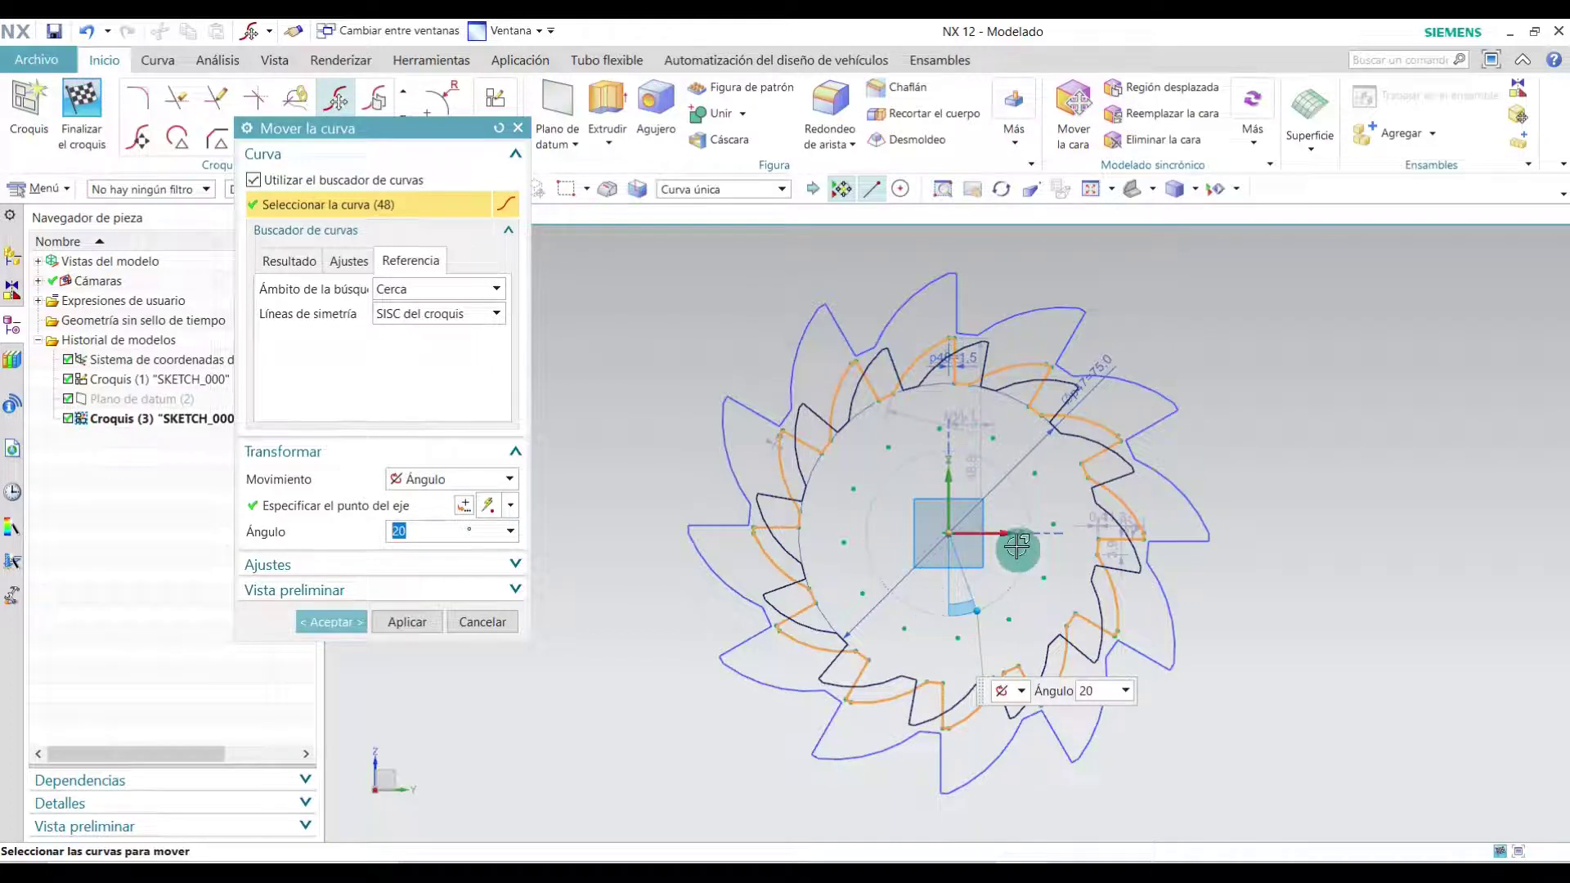
click(329, 622)
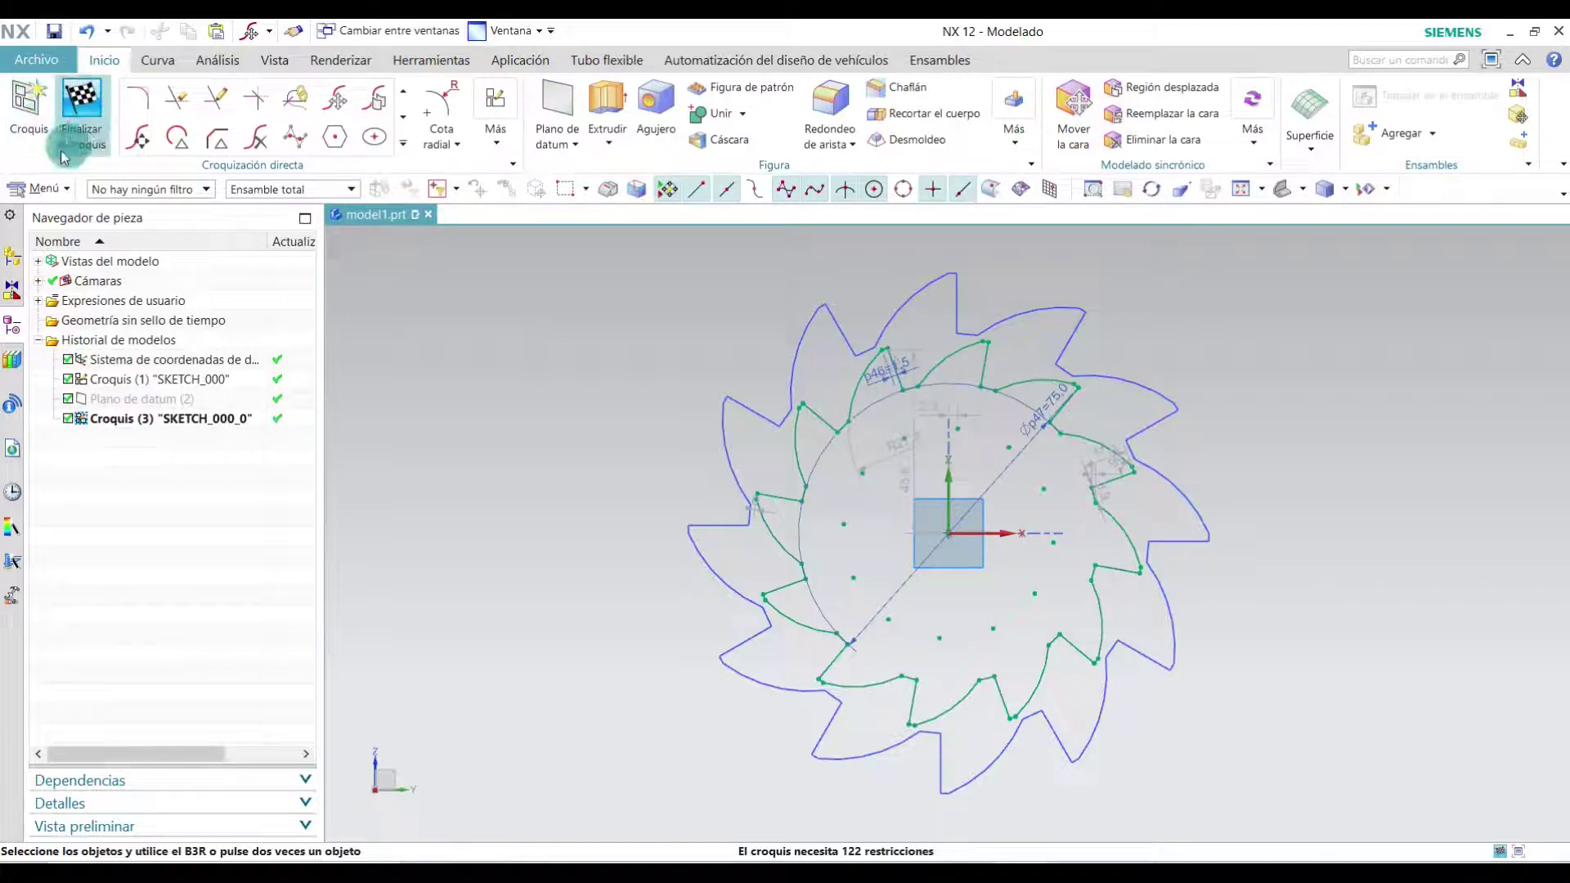
- Finish the profile sketch and start a new sketch on the XZ datum plane
click(85, 115)
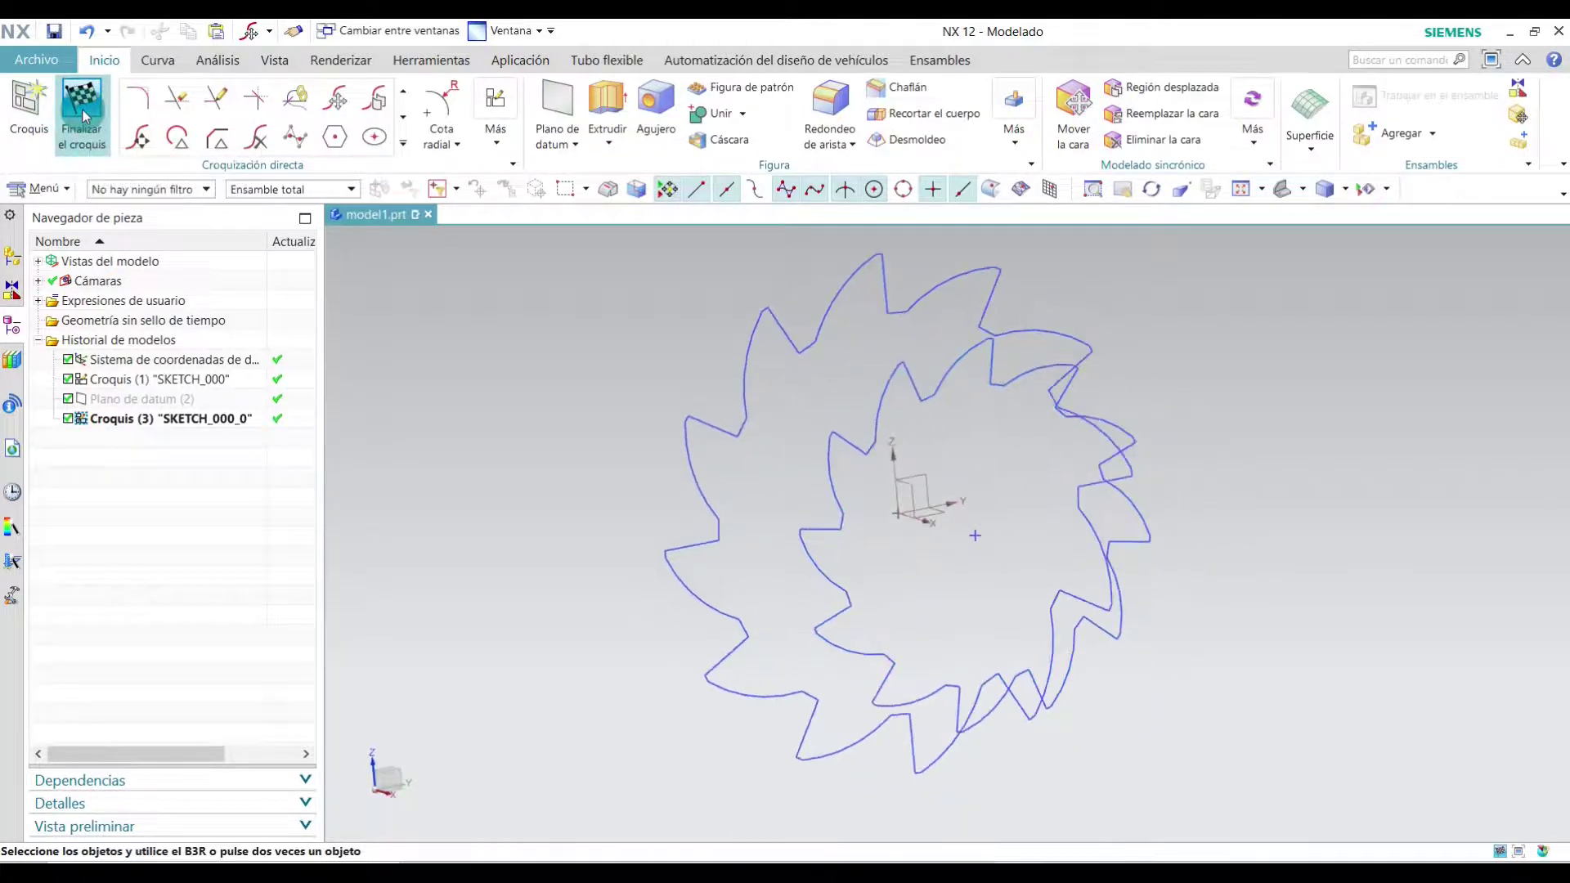
shift+middle_drag(434, 613, 353, 561)
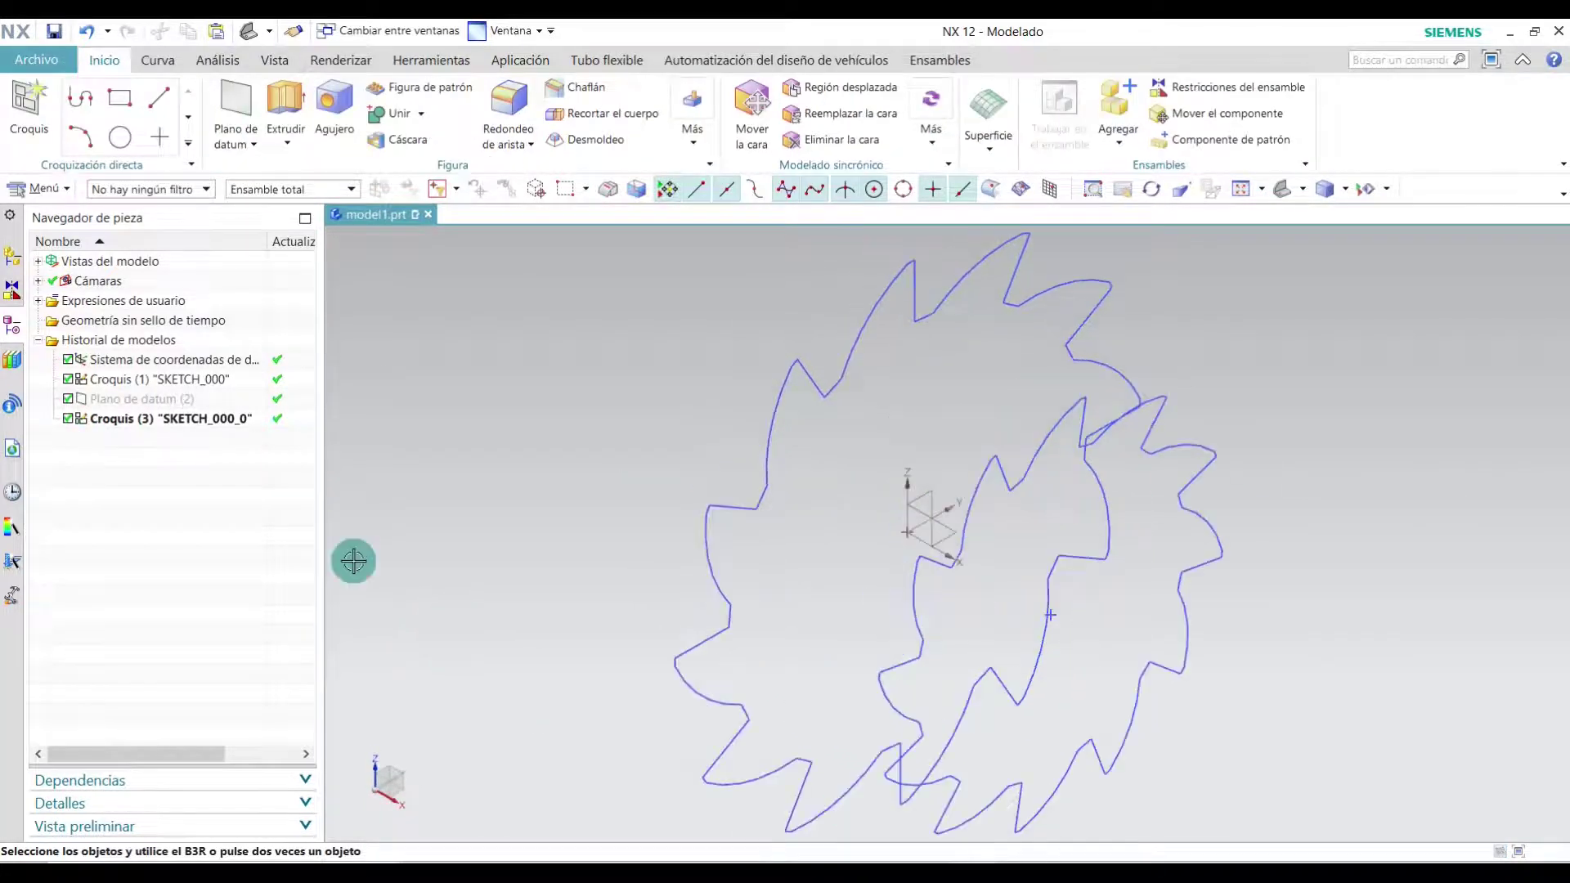
click(23, 106)
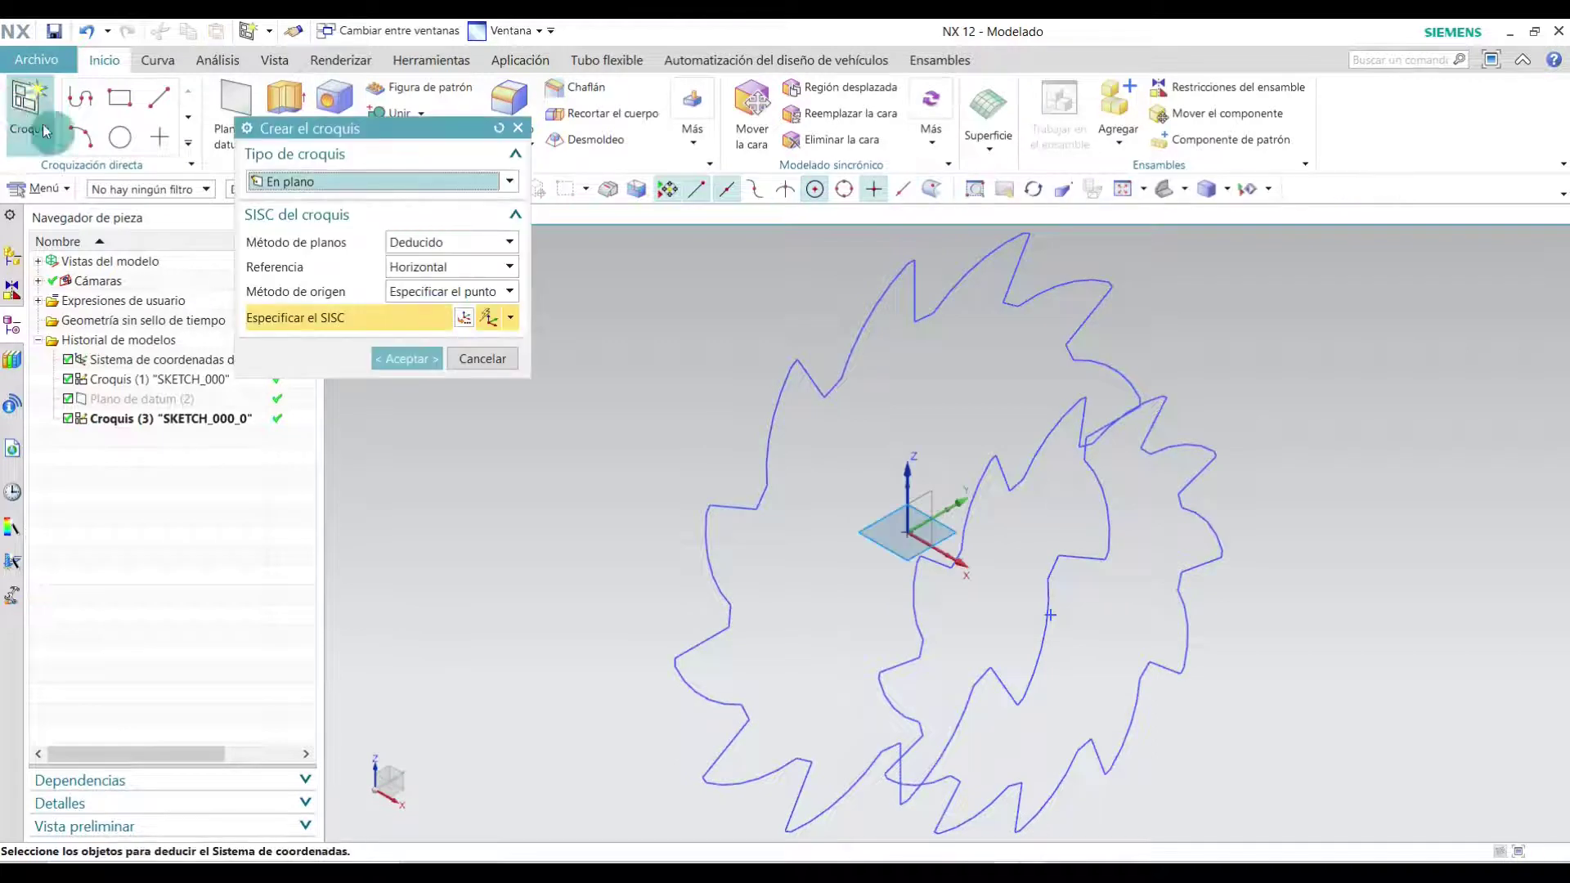
click(914, 513)
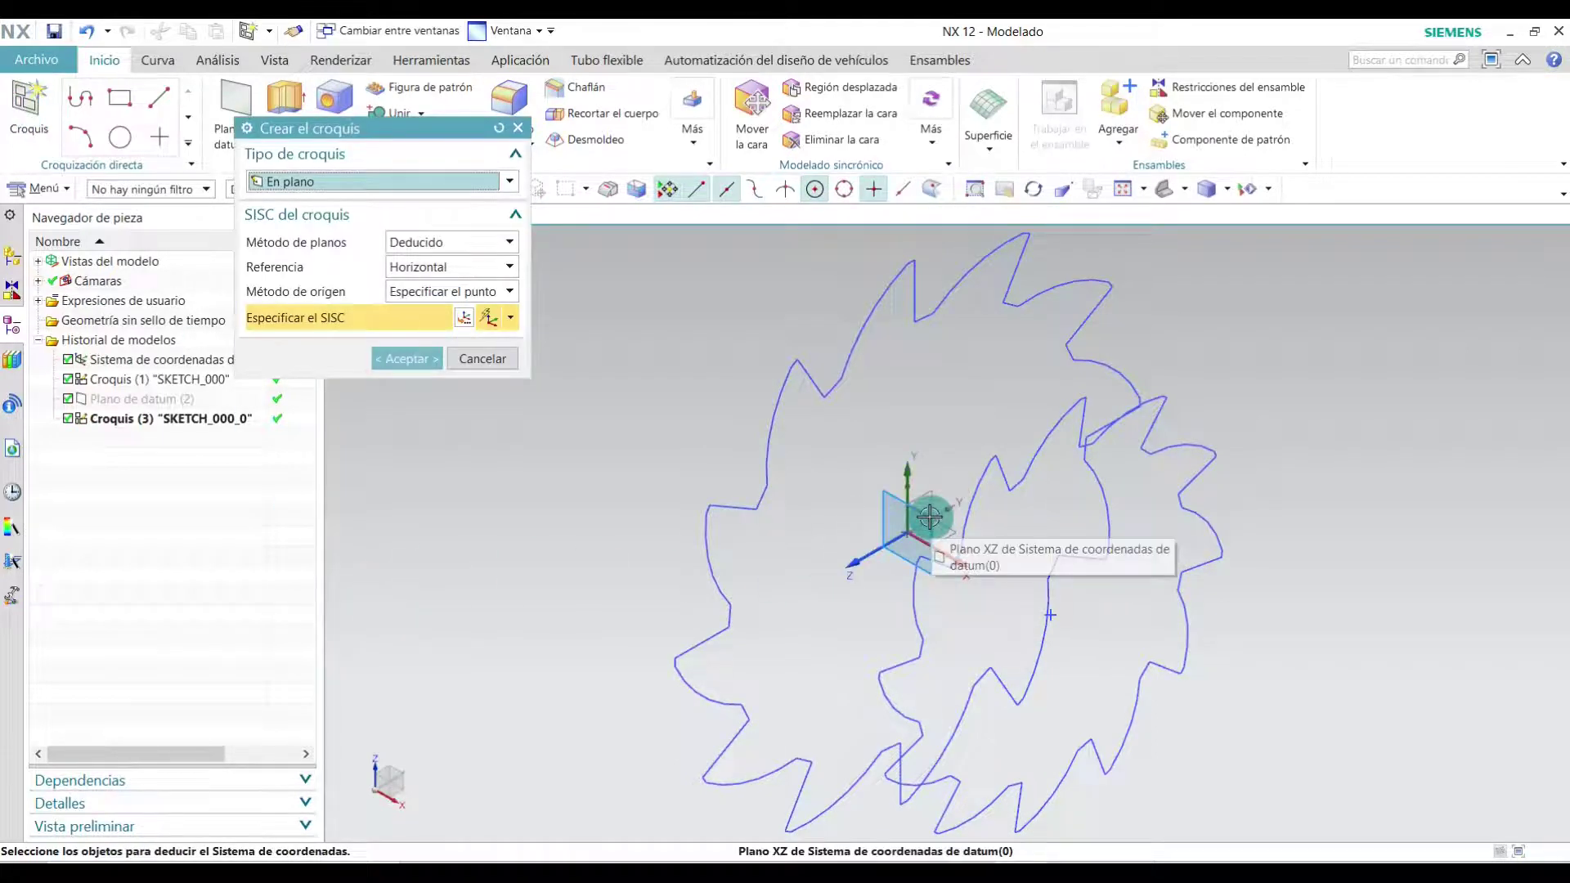
click(930, 515)
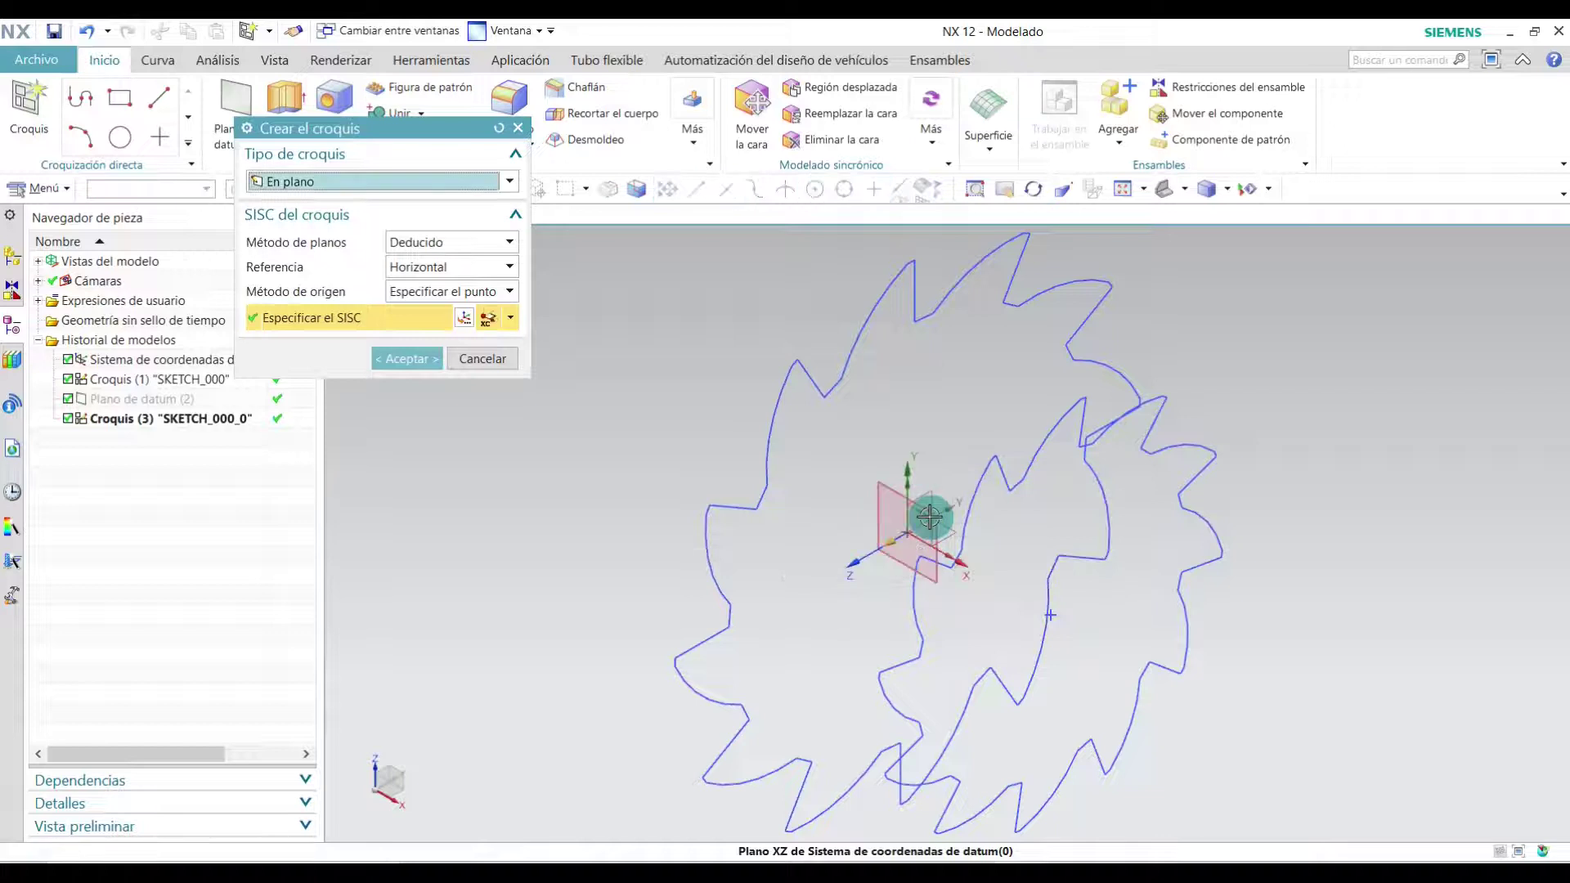
click(421, 360)
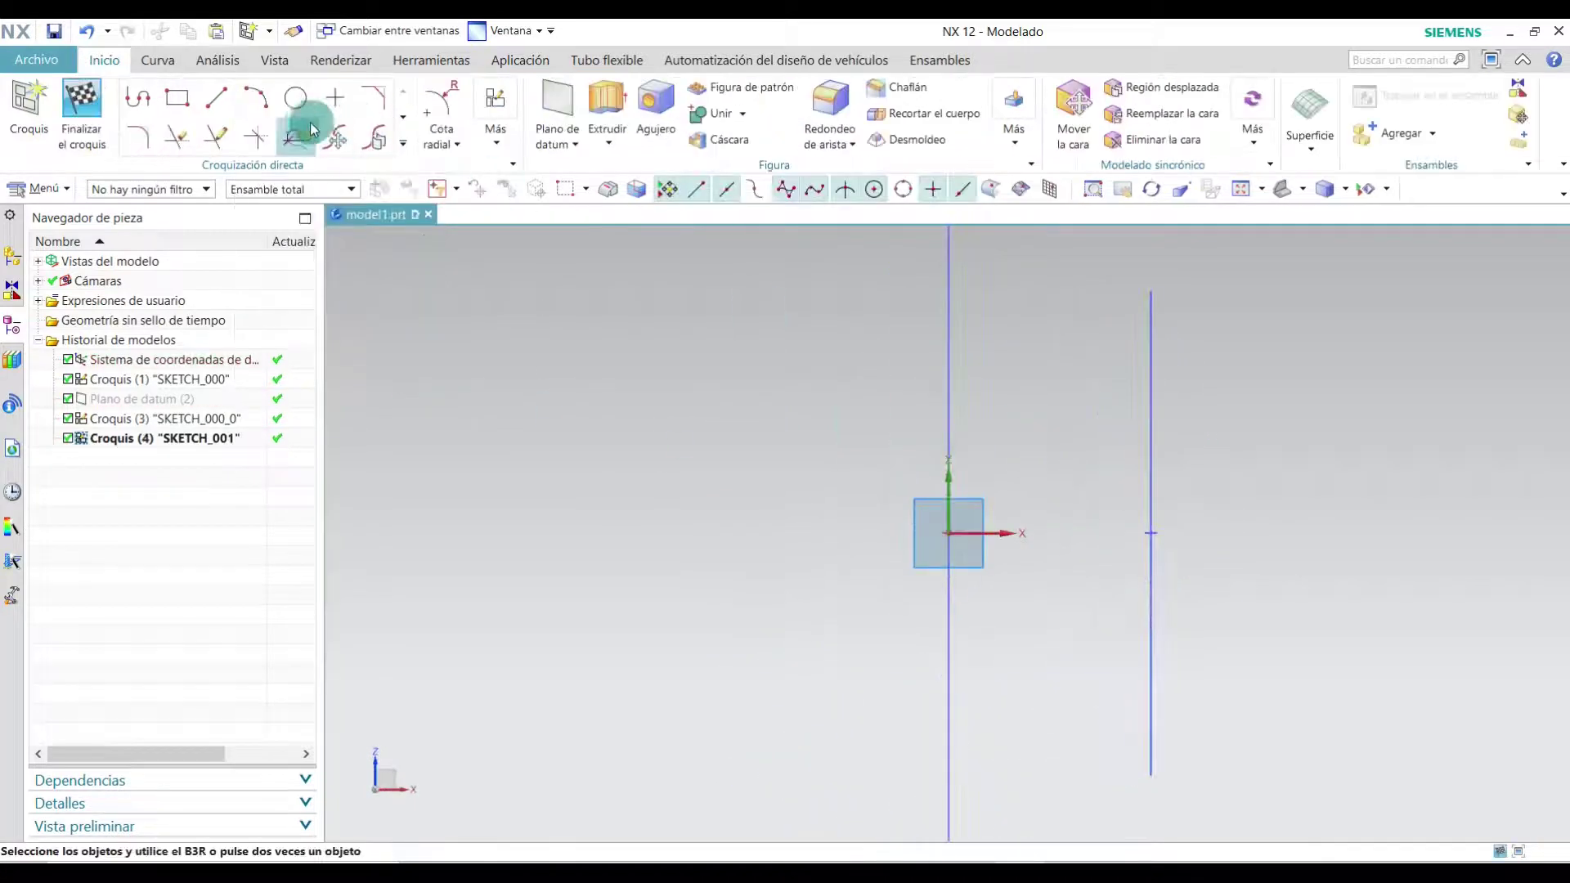
- Draw a 40 mm line from the sketch origin and finish the sketch
click(216, 99)
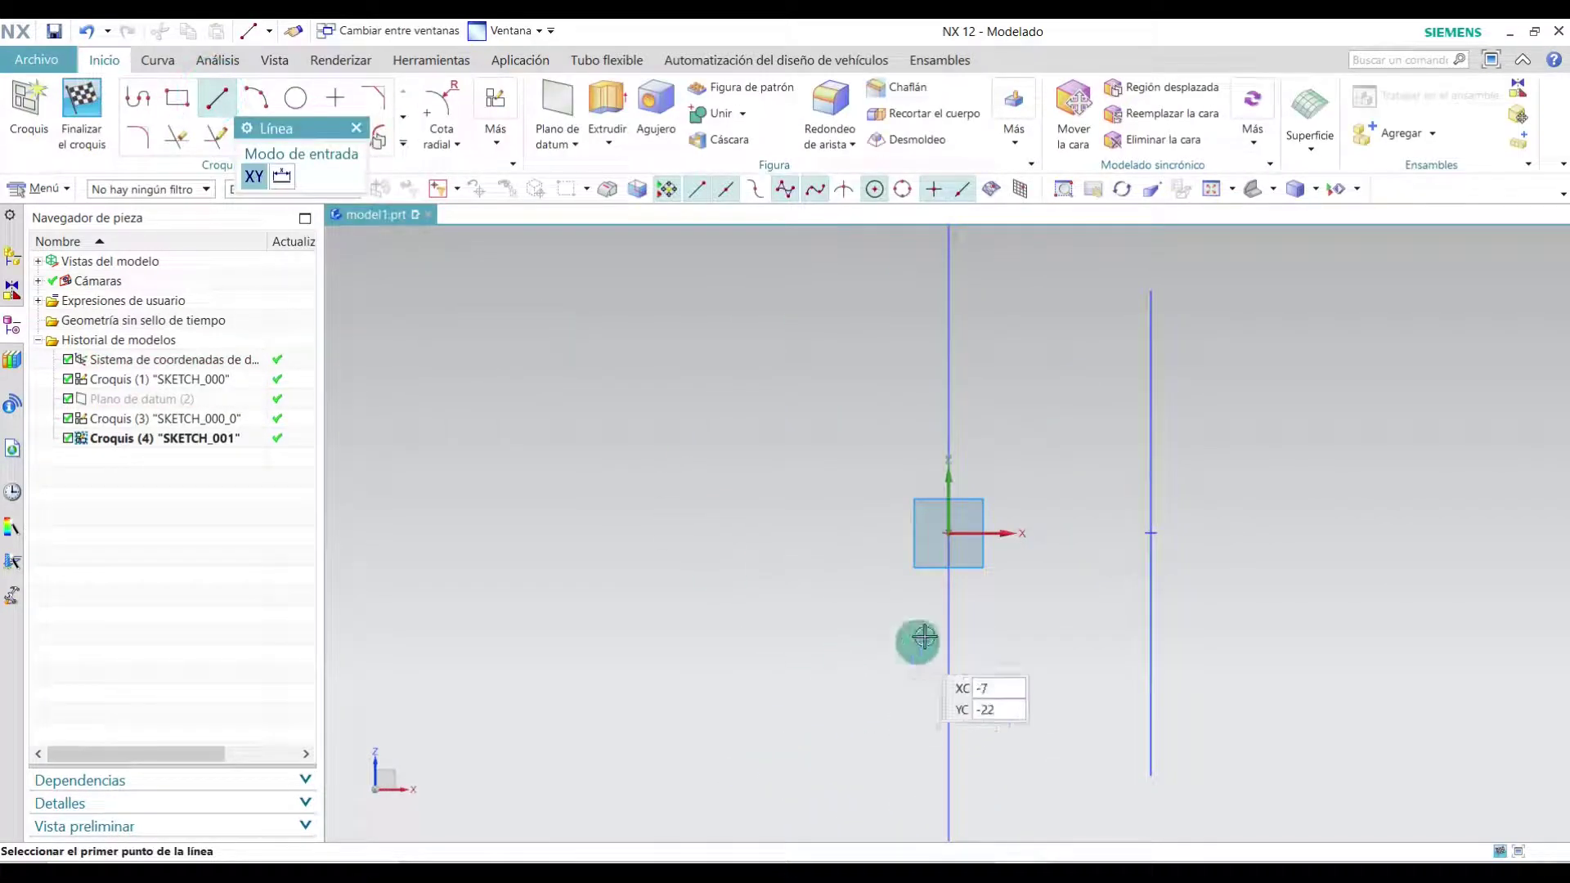
click(948, 533)
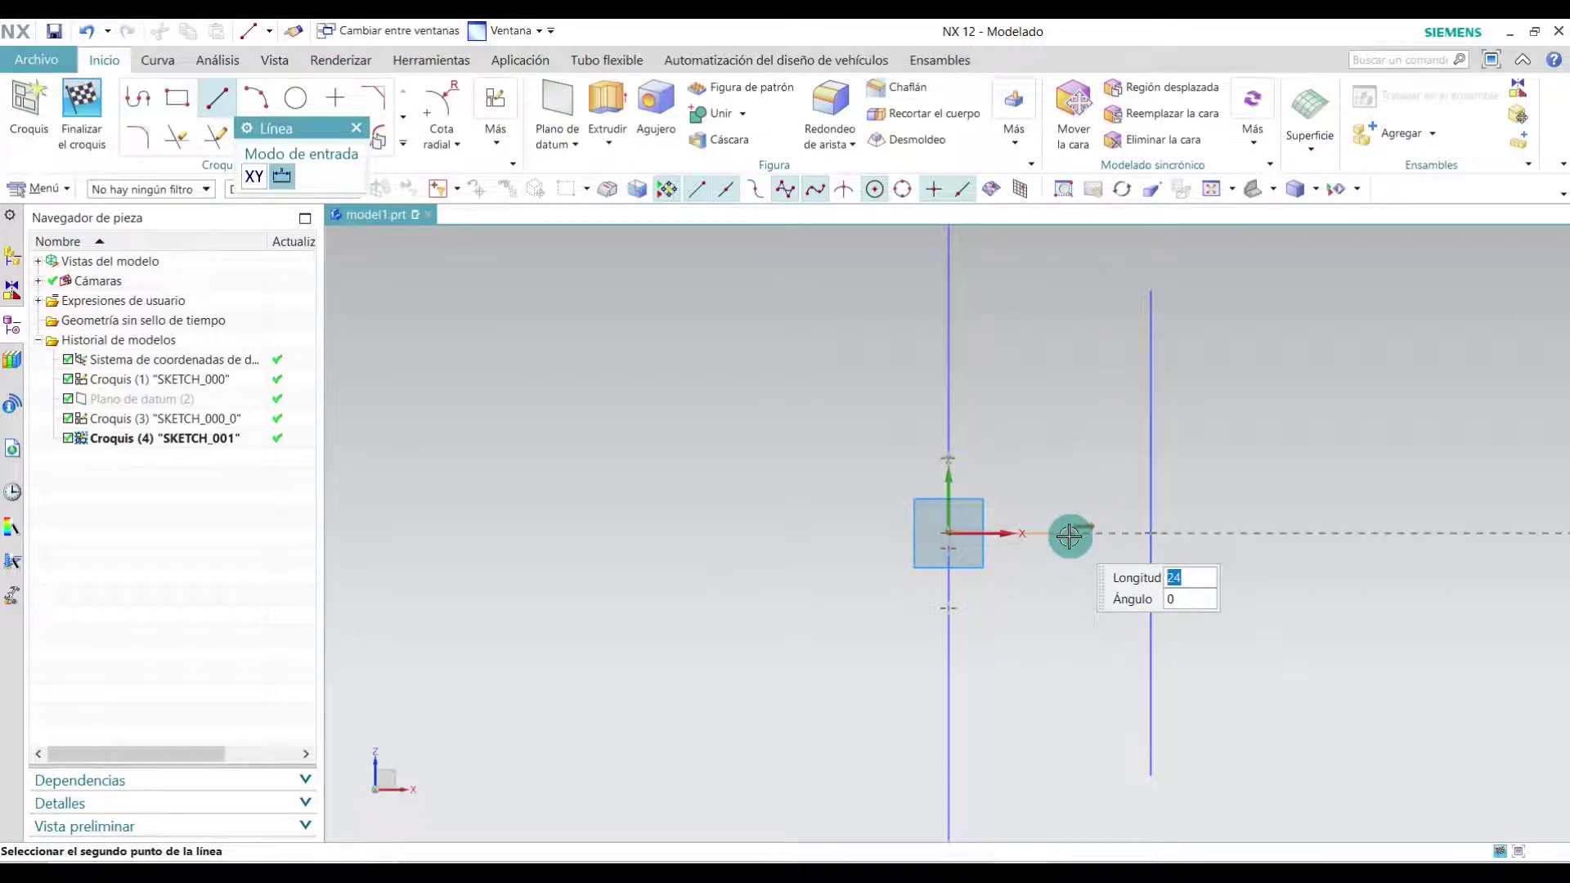
text(40)
key(Return)
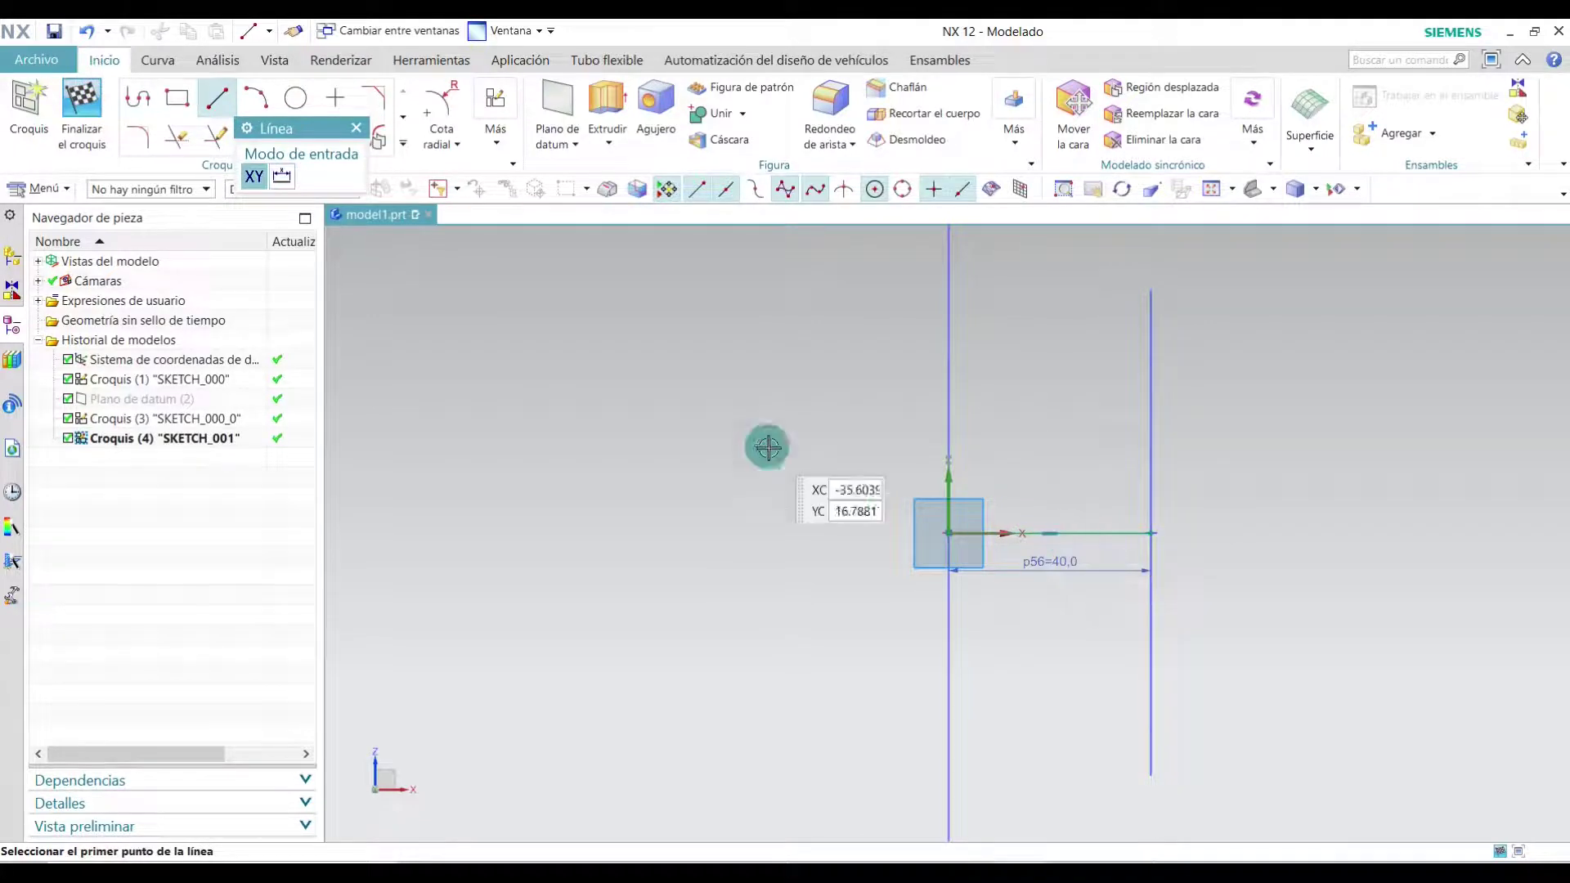
click(360, 130)
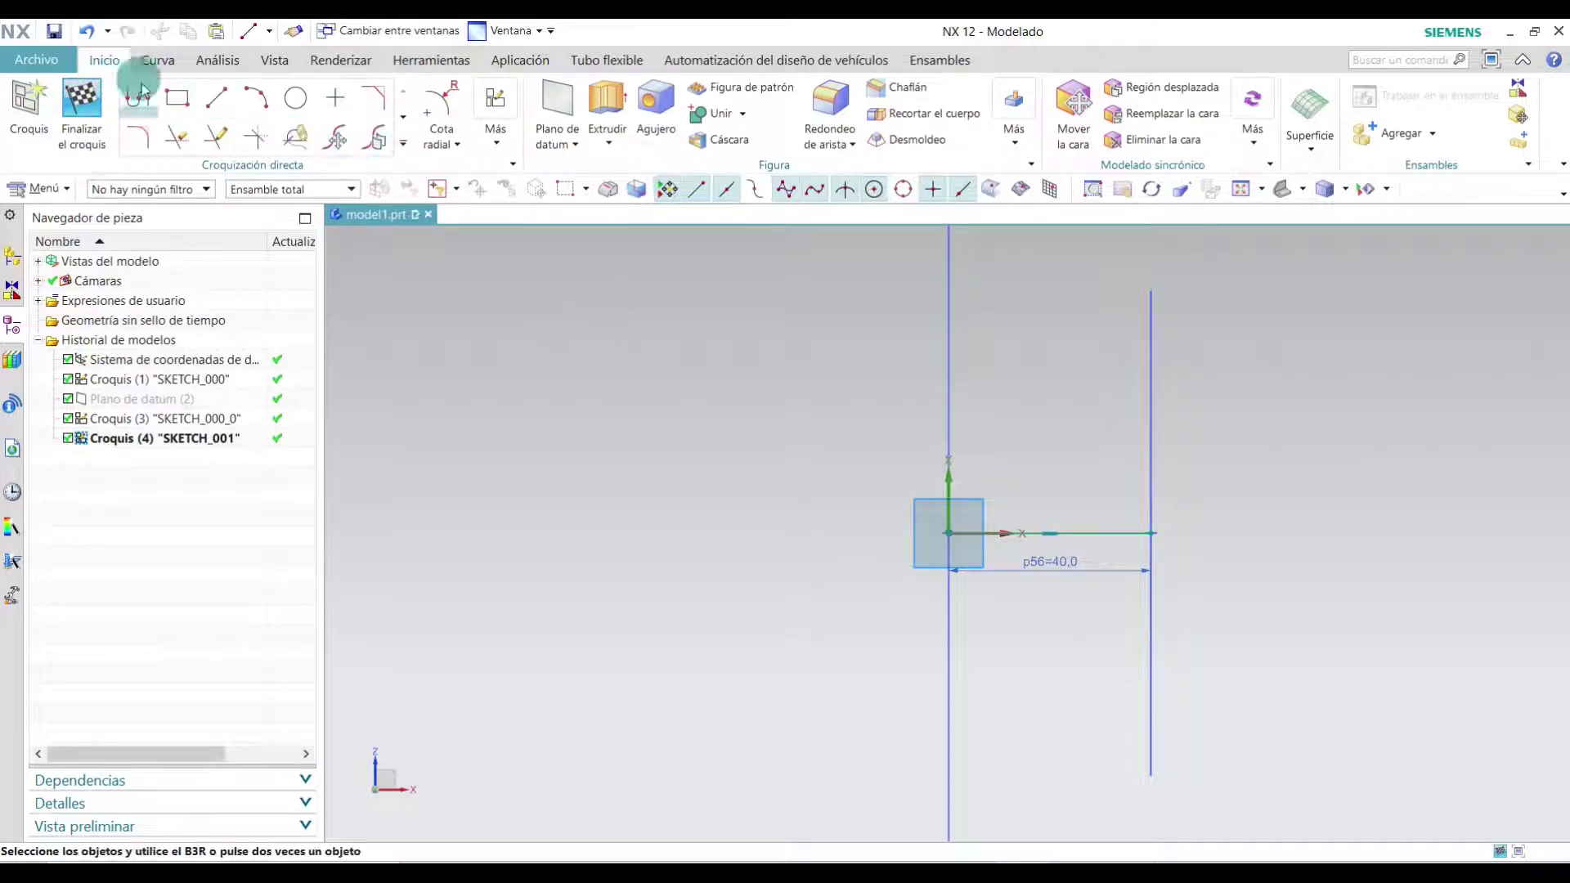
click(94, 102)
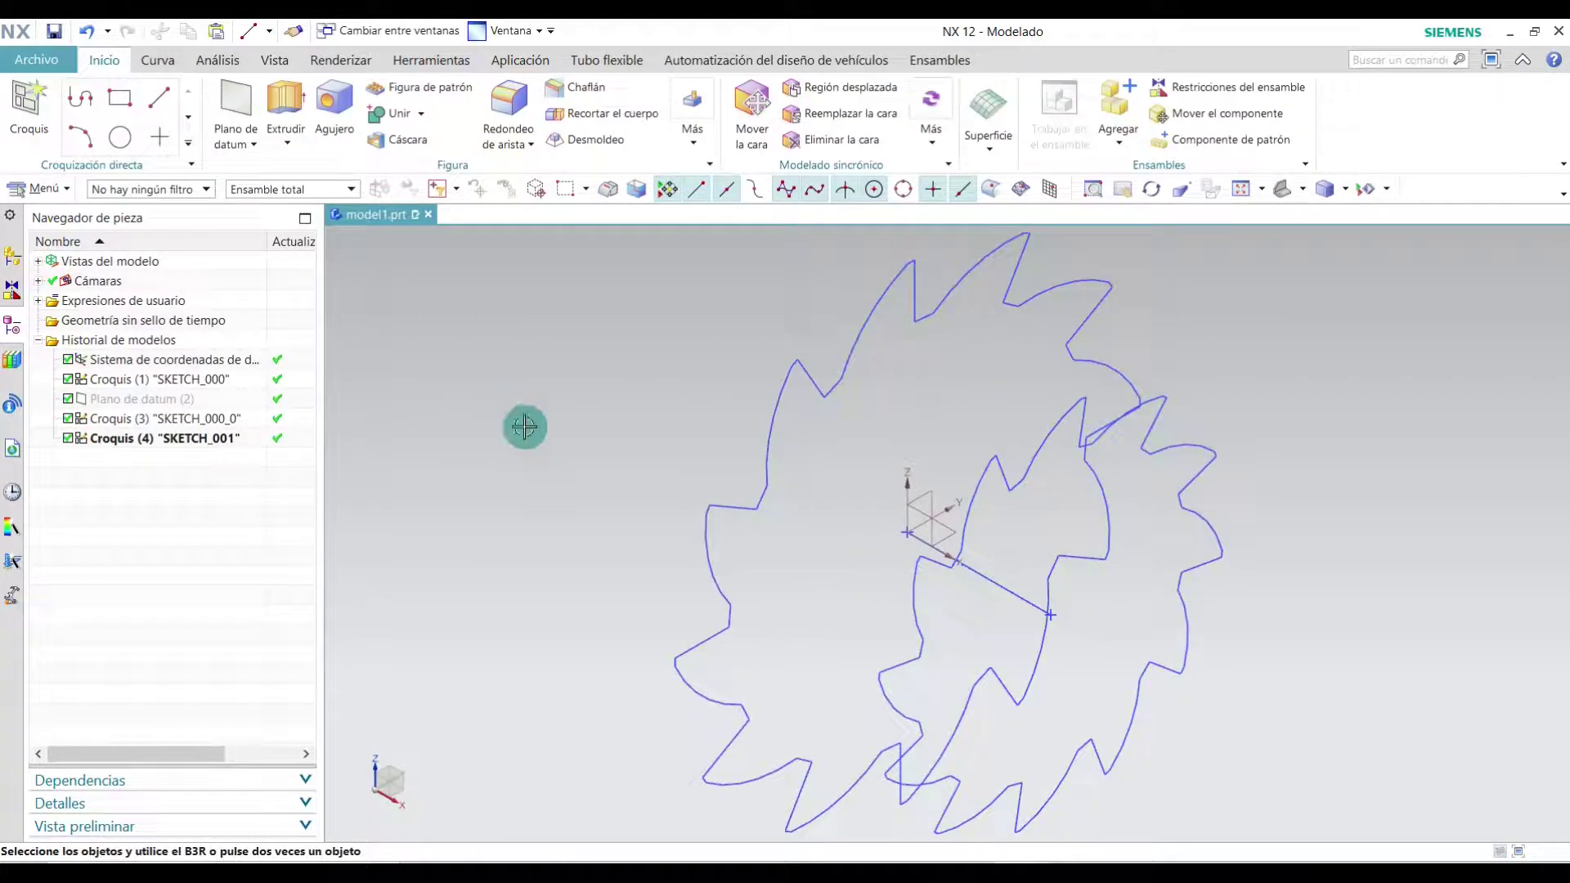
- Start a Barrido sweep with the original and rotated tooth profiles as two section sets
click(991, 138)
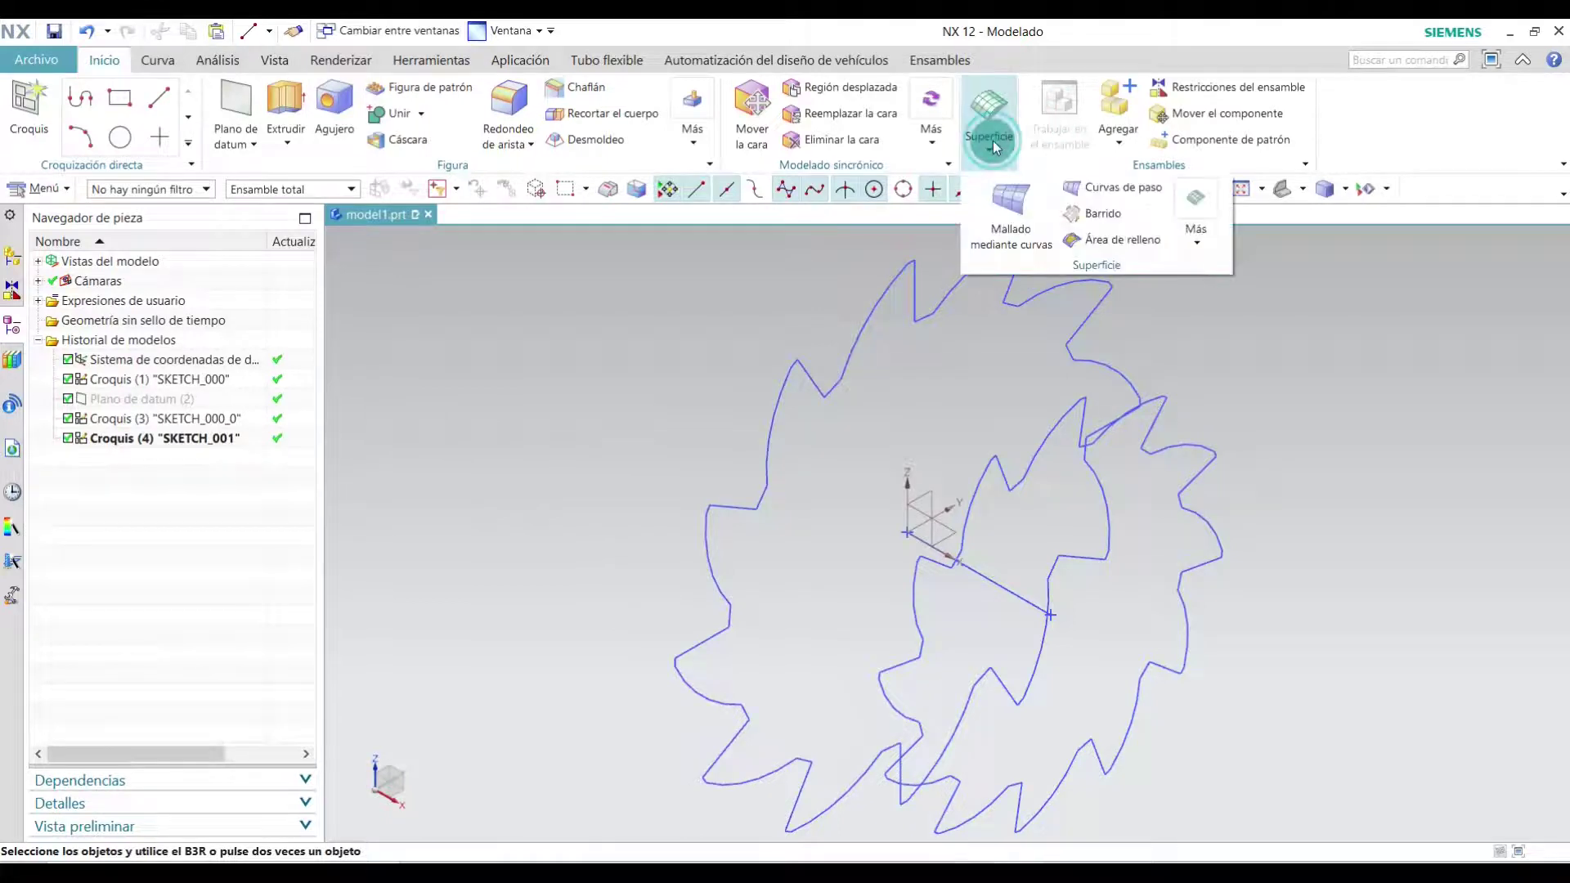
click(1131, 219)
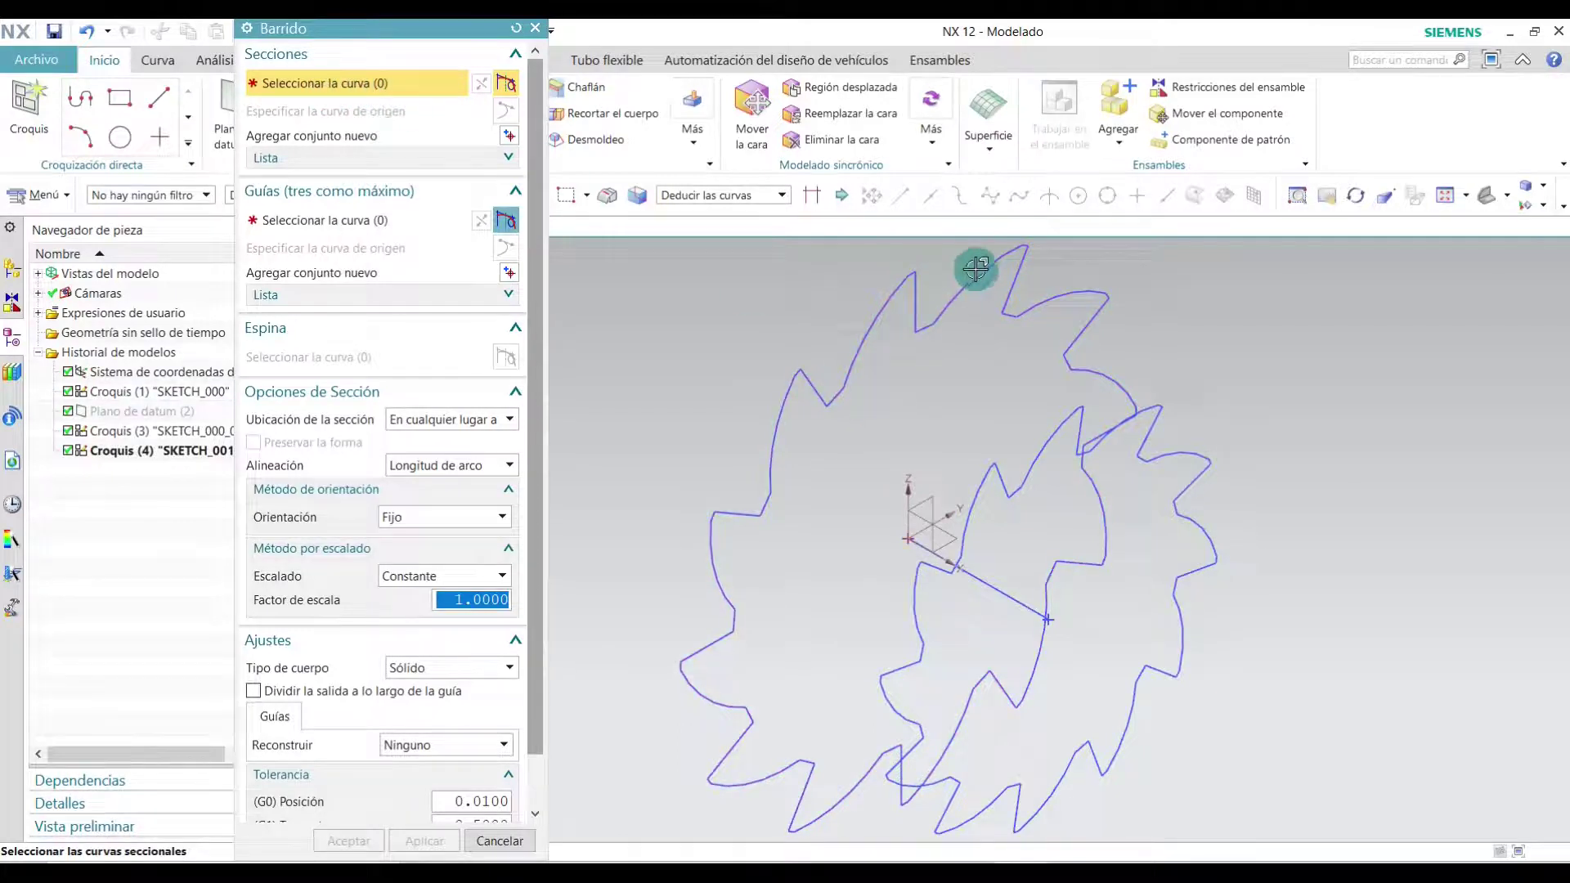
click(914, 283)
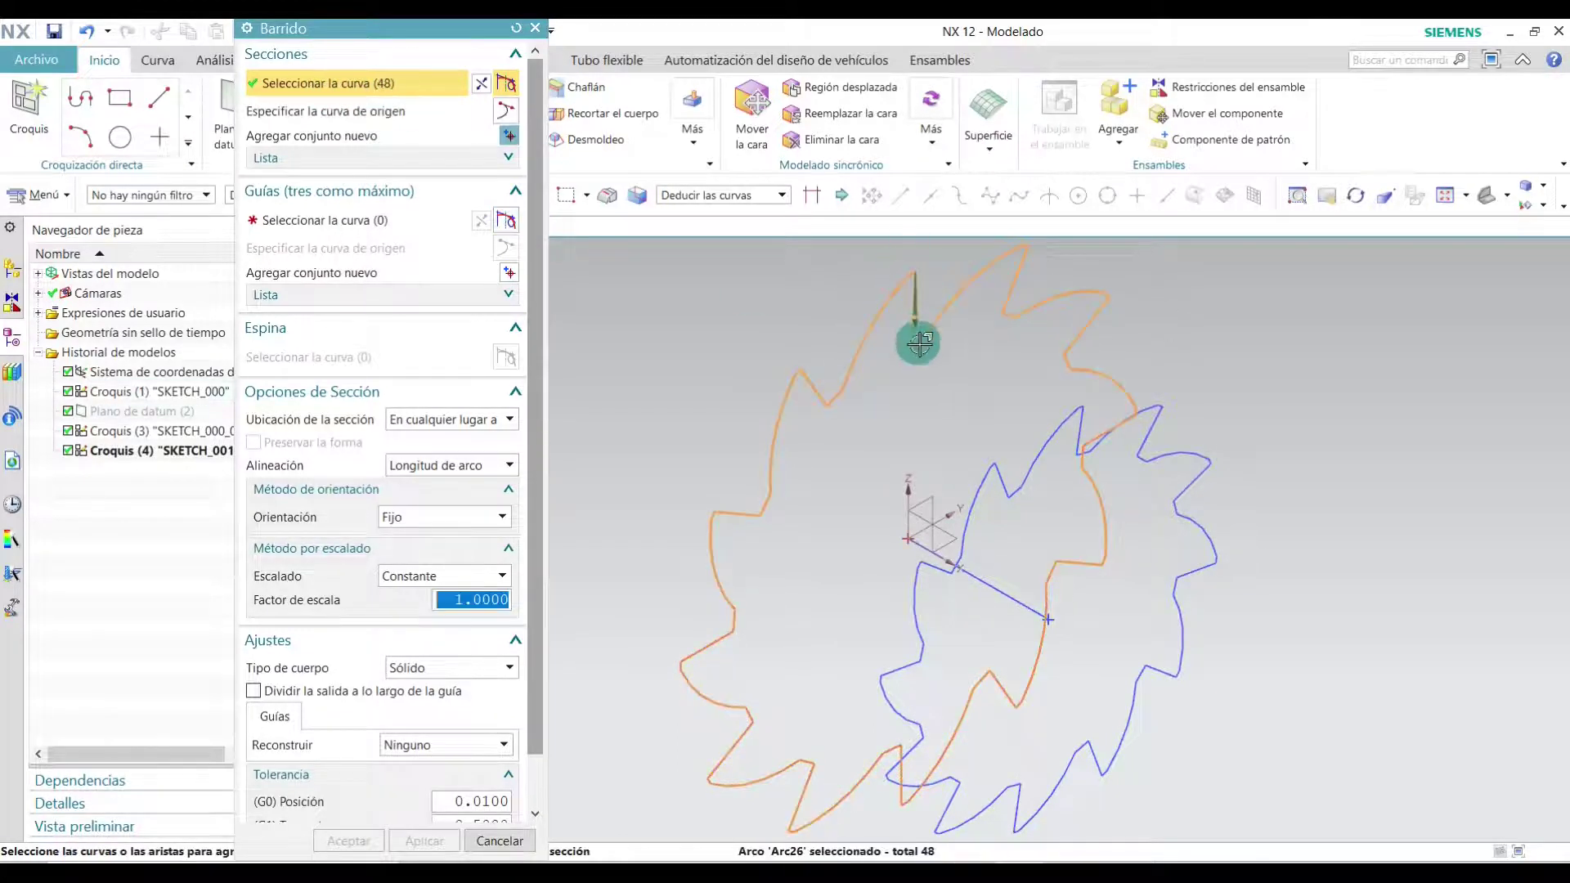
click(509, 135)
scroll(1009, 477, up, 3)
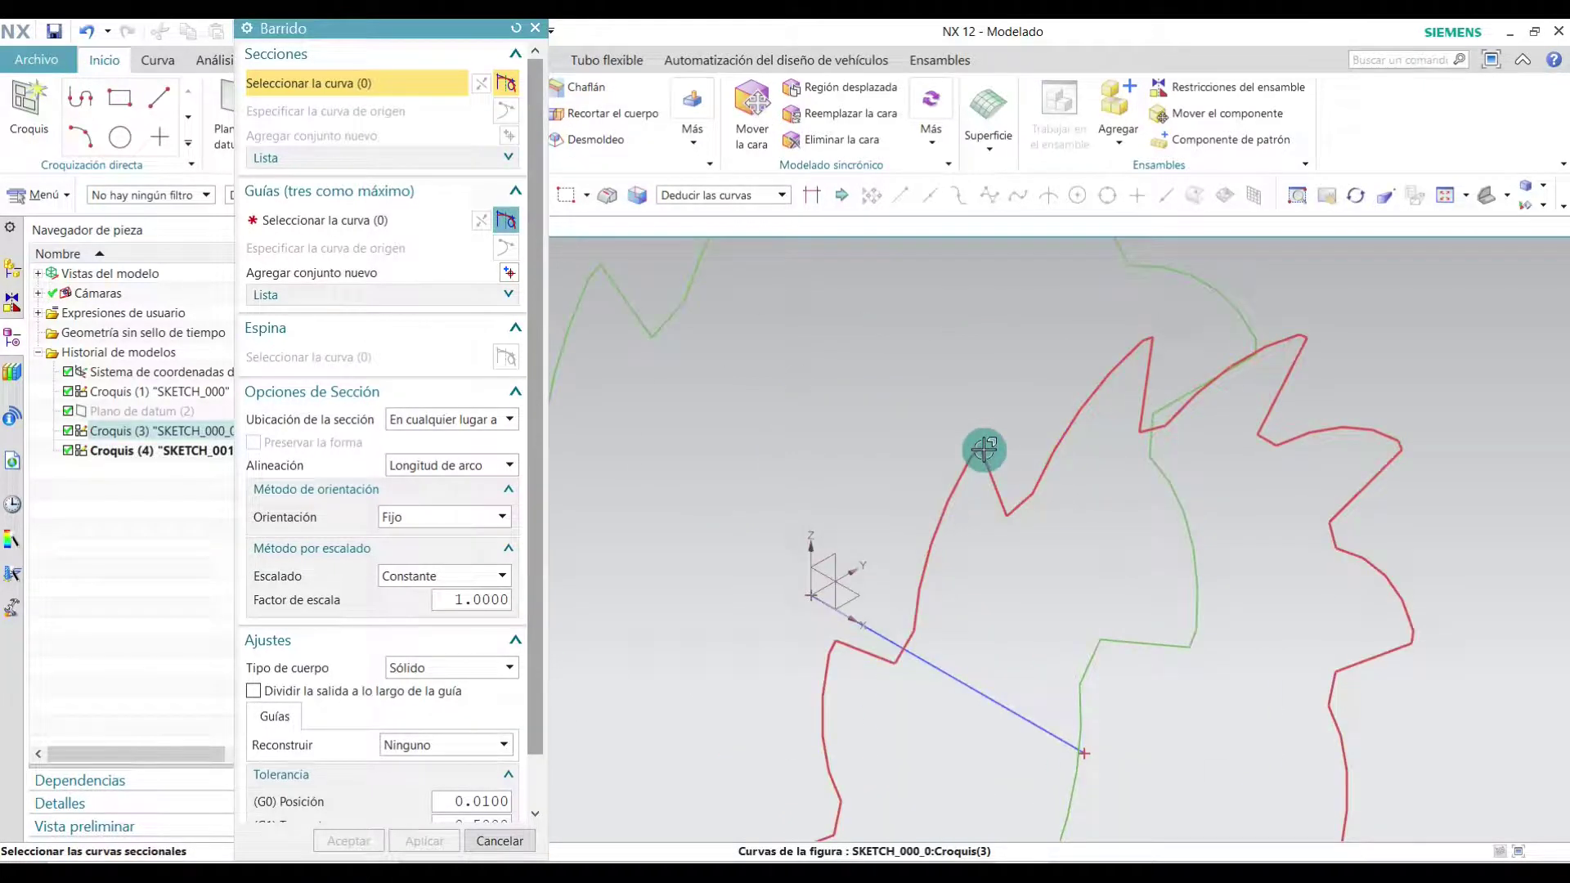
click(984, 449)
scroll(984, 450, down, 2)
scroll(1027, 564, down, 3)
click(335, 221)
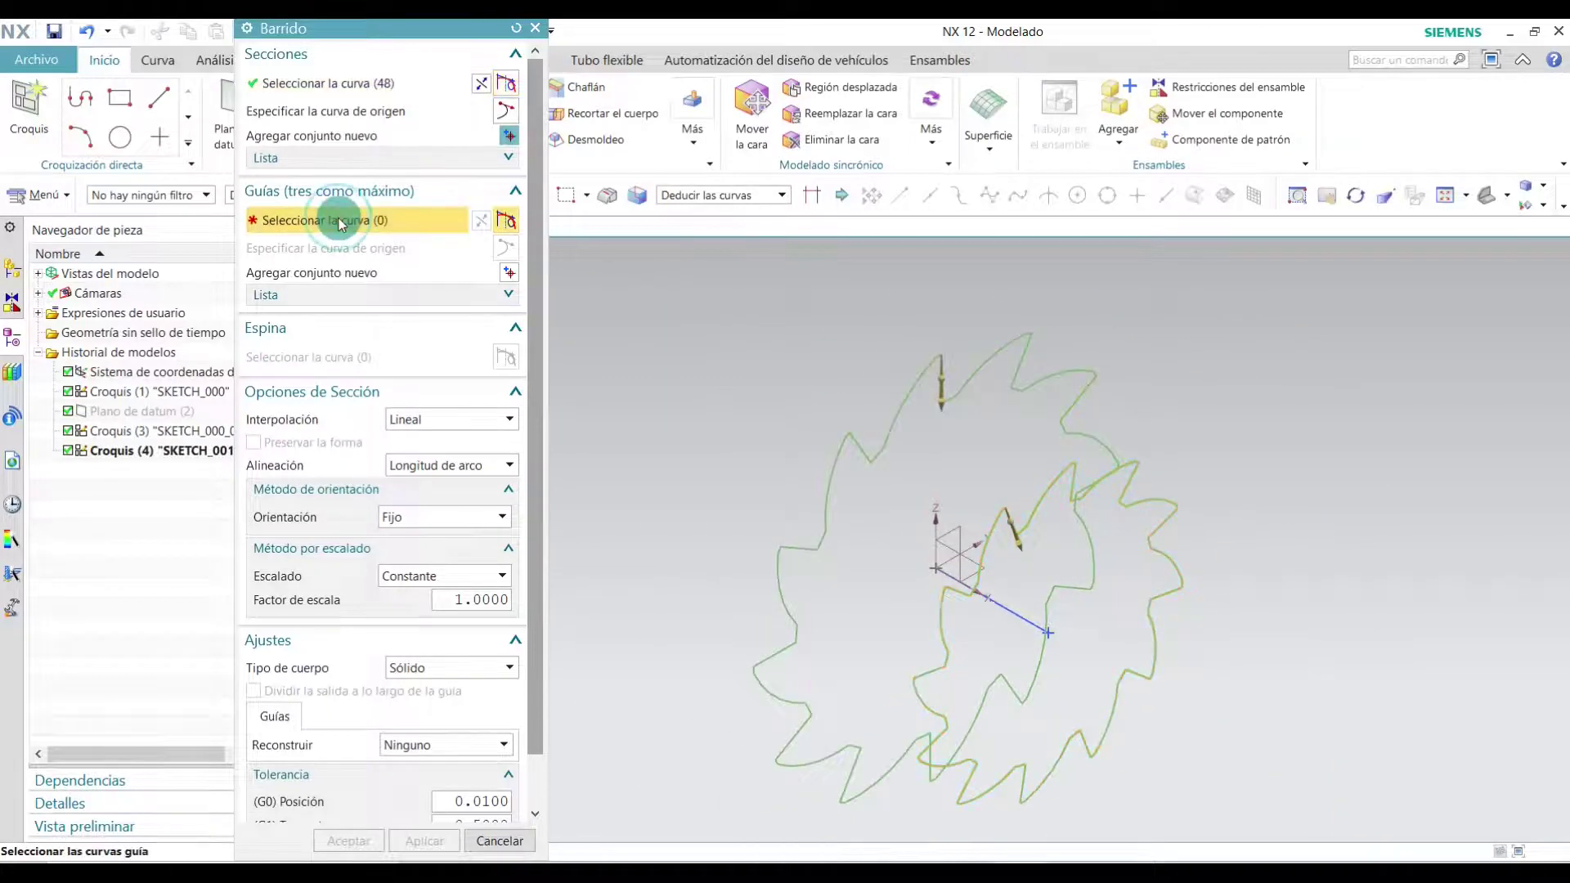
- Use the 40 mm line as guide, keep Linear interpolation, and create the swept cutter body
click(1016, 611)
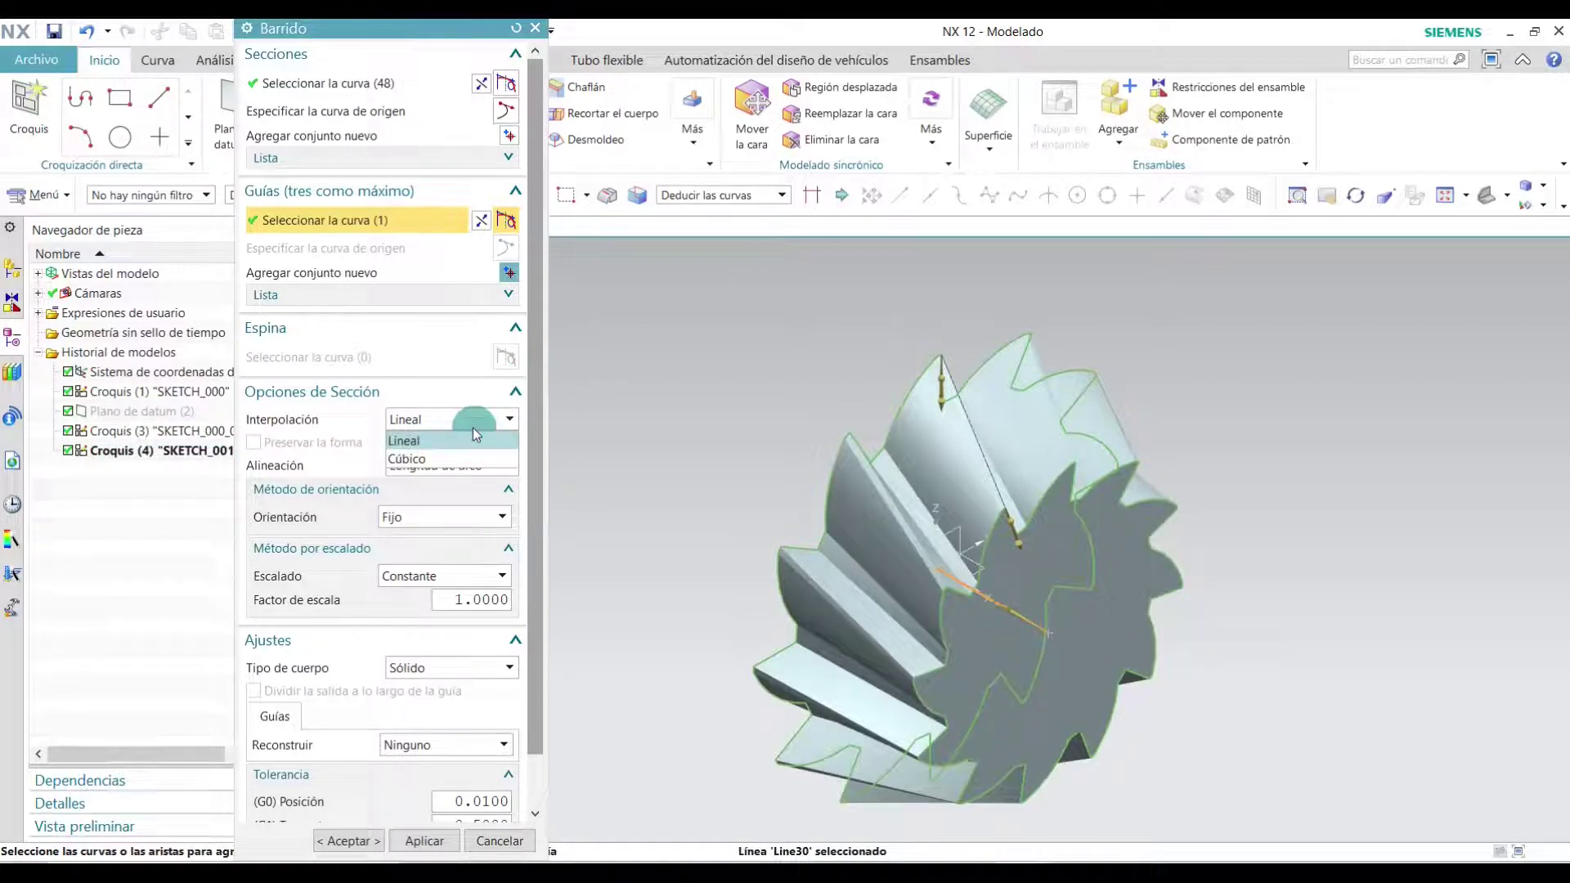
click(476, 430)
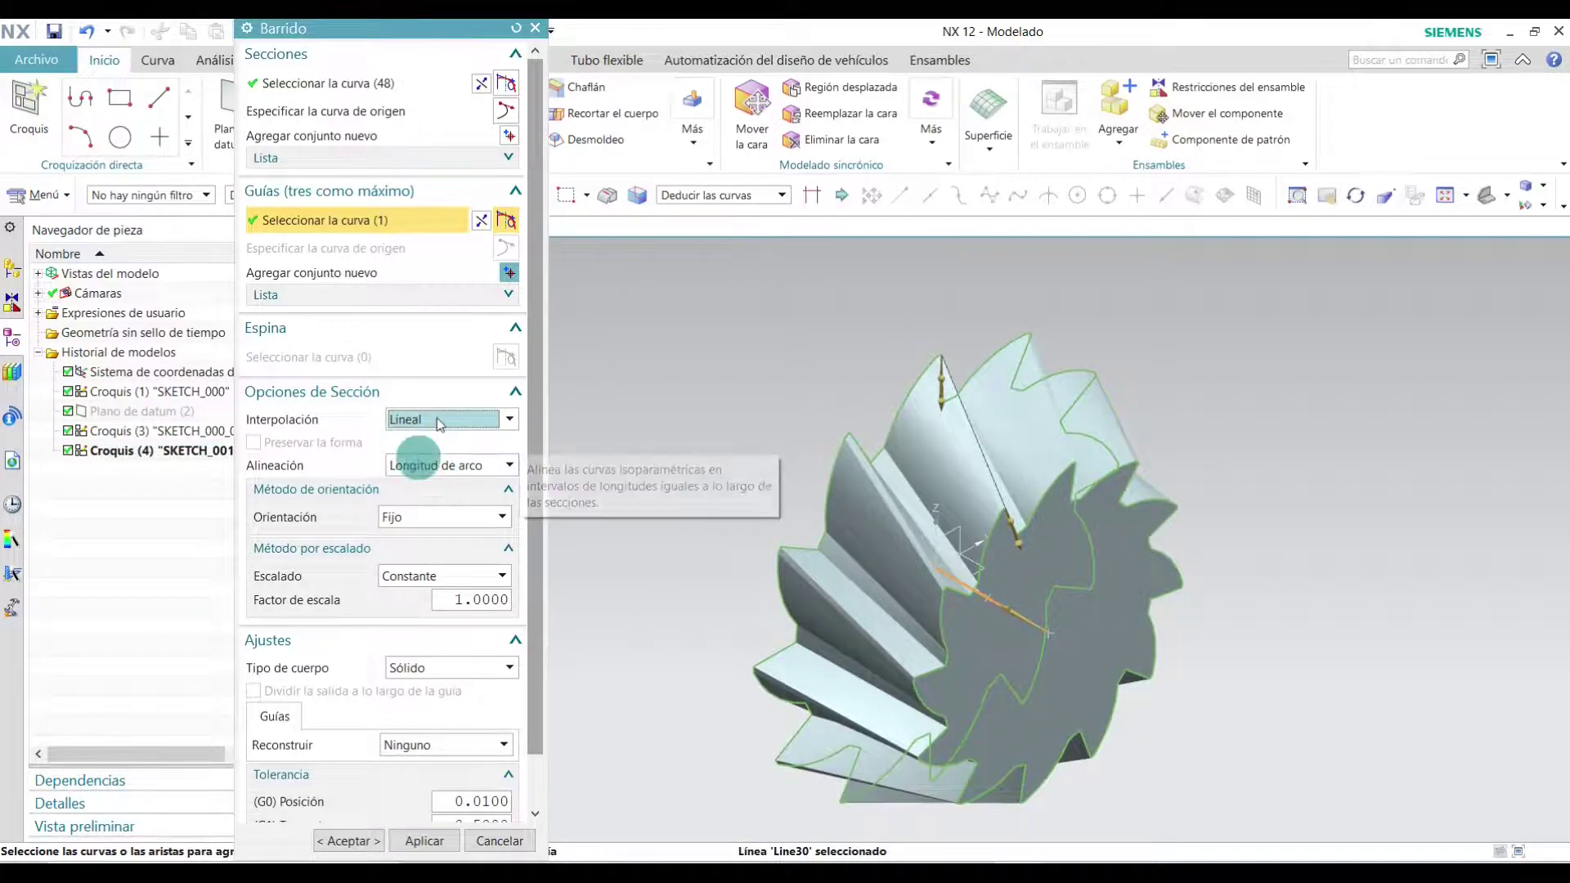
click(443, 422)
click(415, 460)
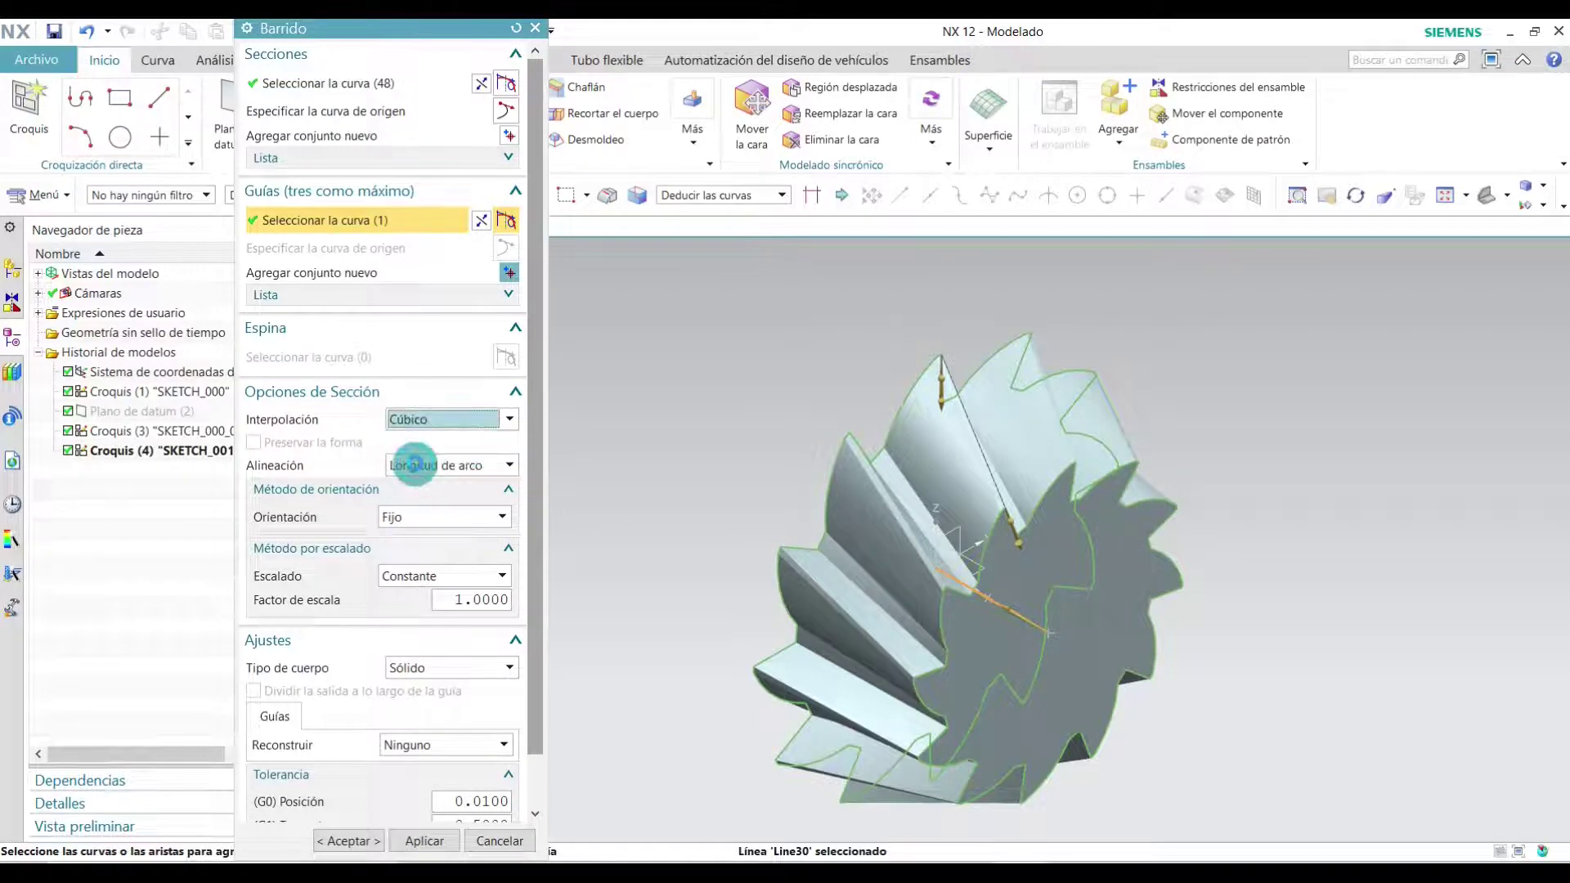
click(943, 422)
click(411, 434)
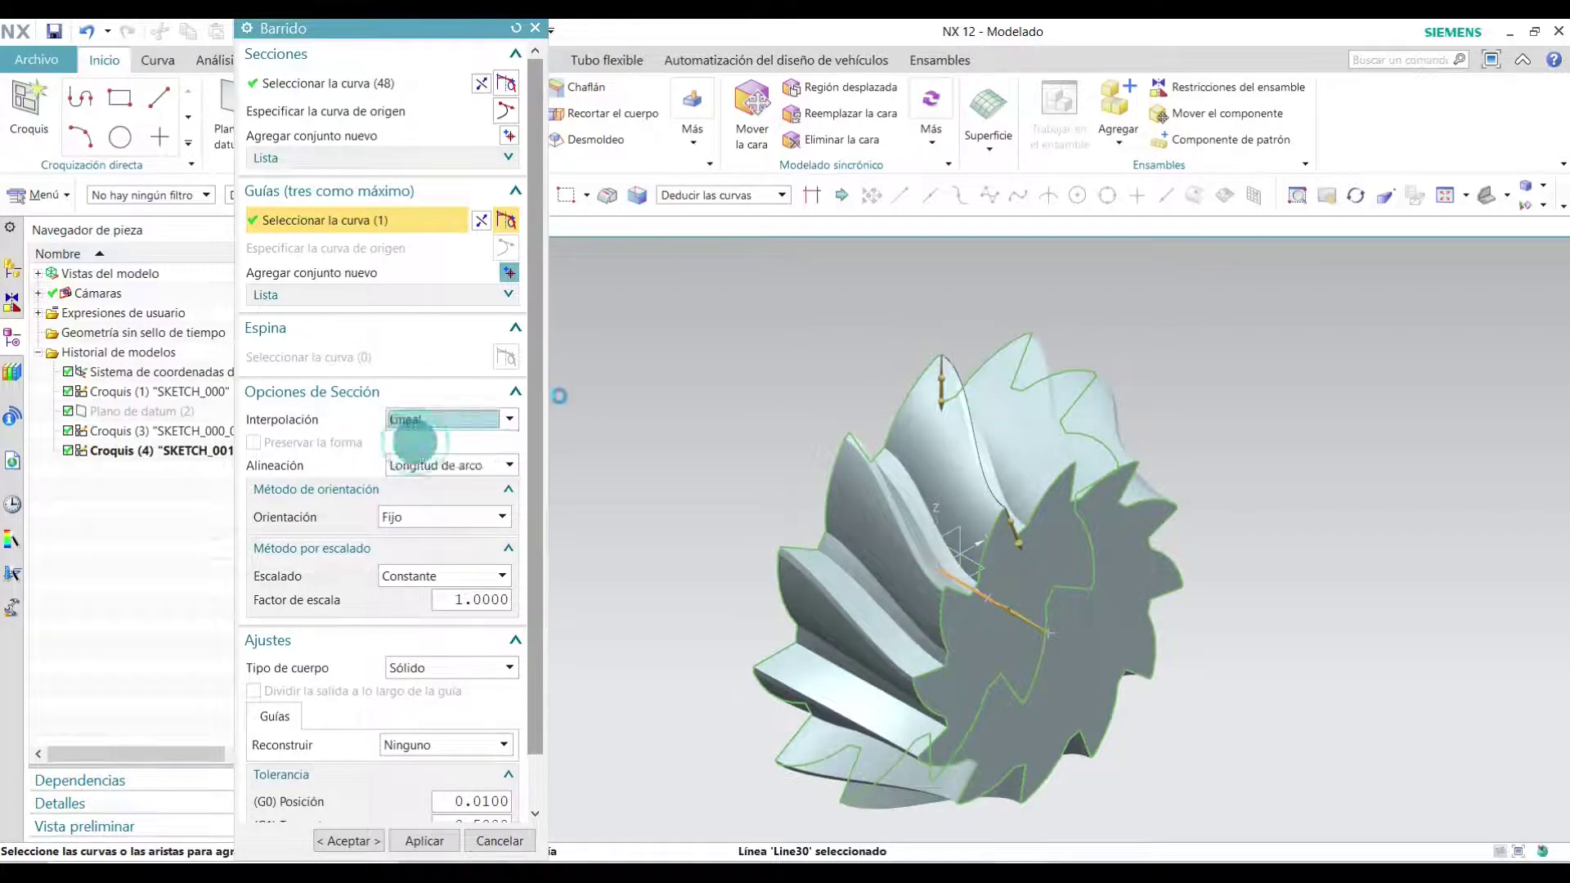
mouse_move(755, 373)
middle_down()
mouse_move(912, 393)
mouse_move(722, 399)
middle_up()
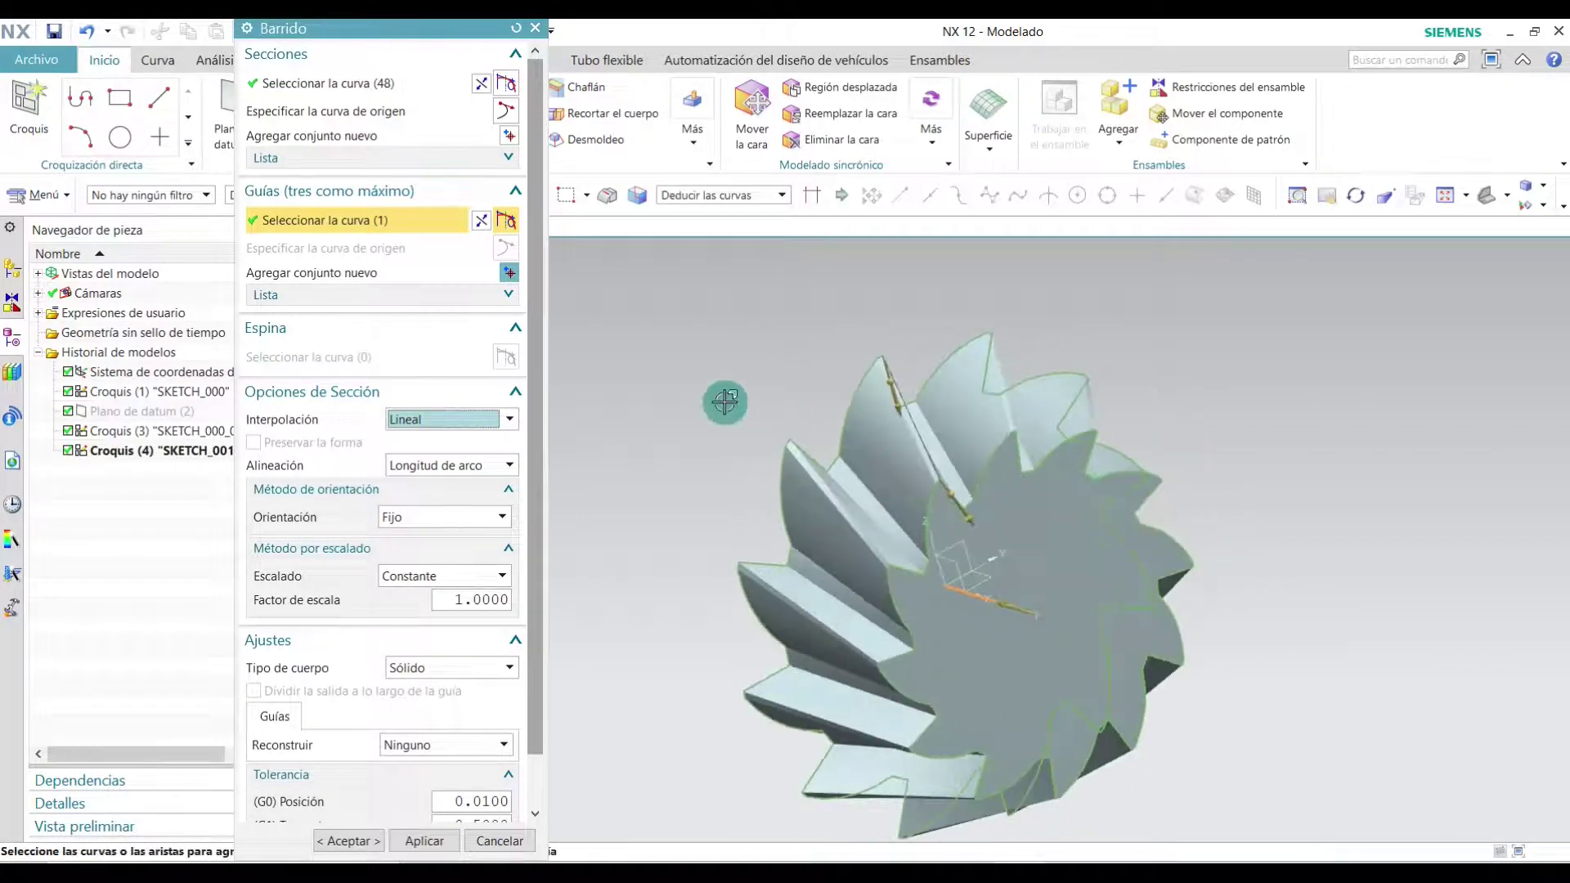
click(349, 841)
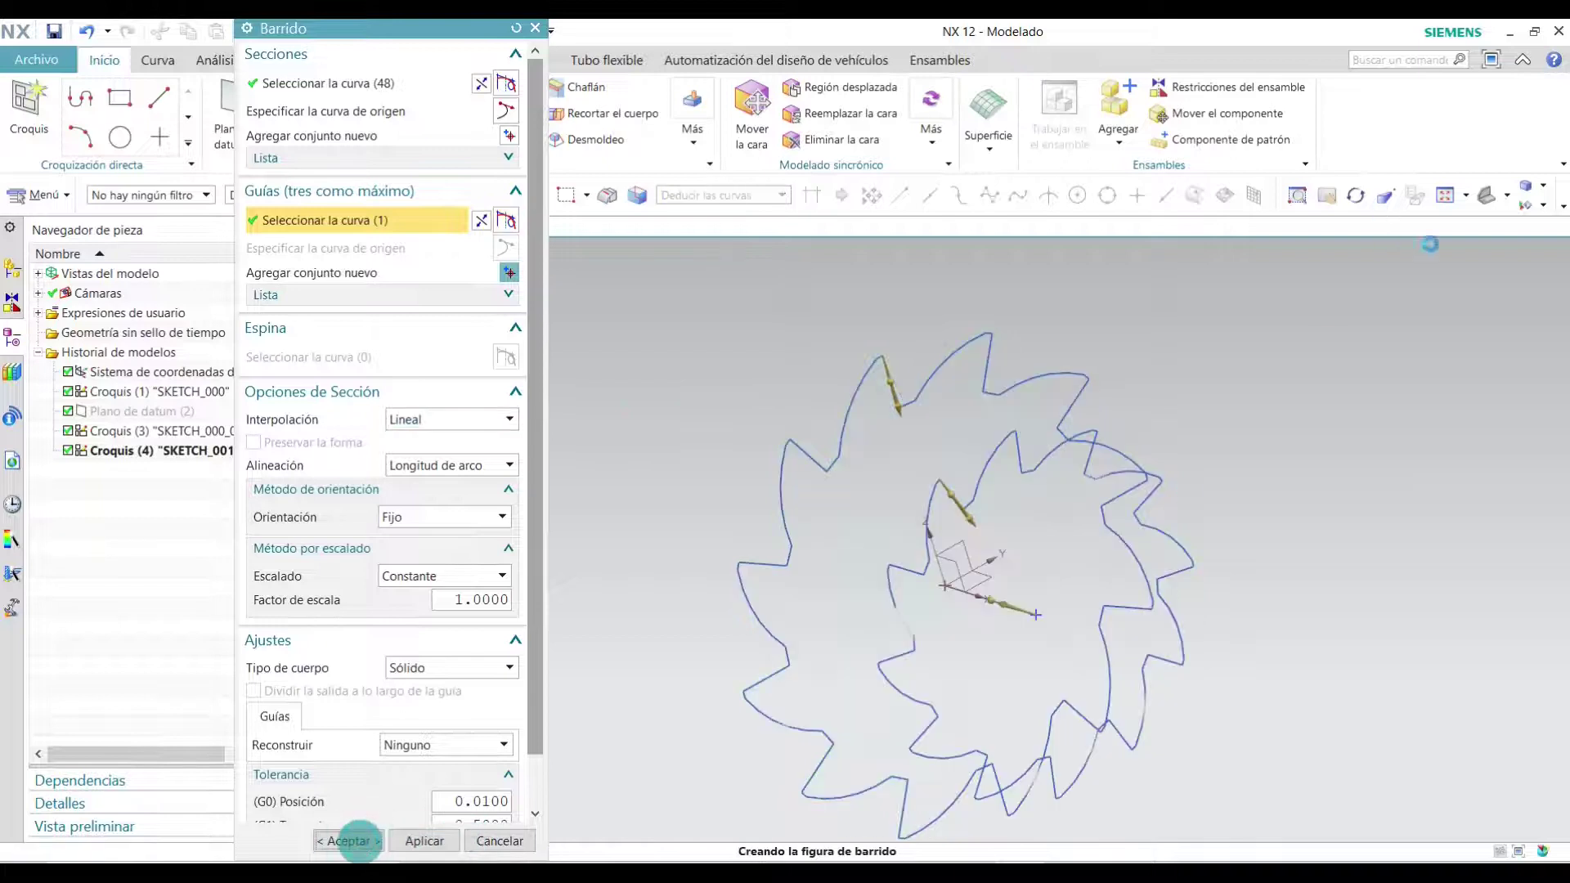
click(1303, 189)
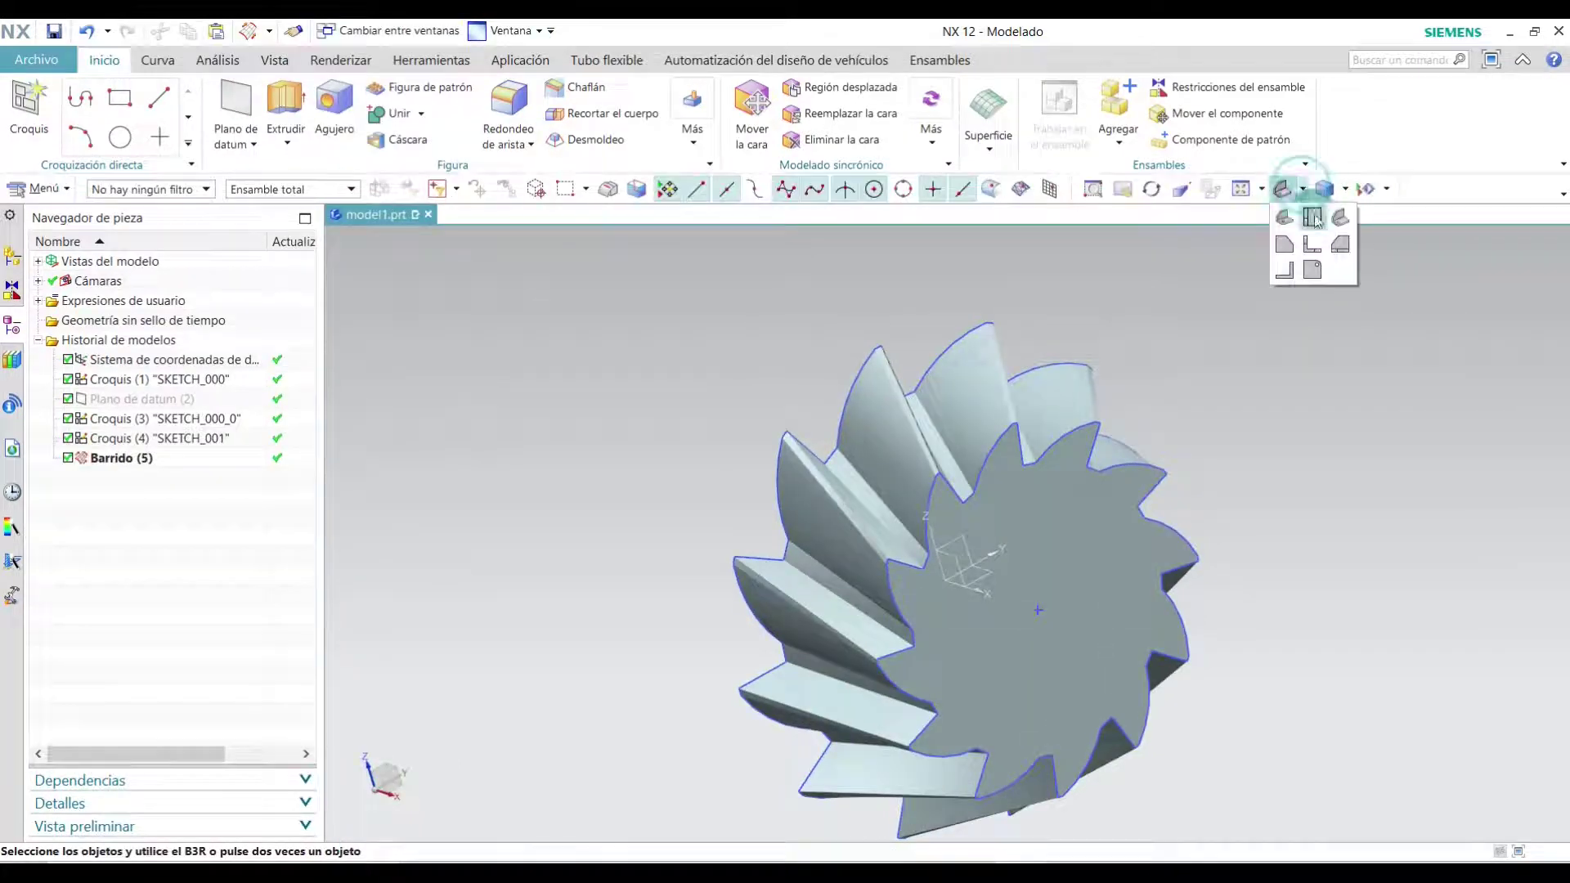
- Show the swept cutter in isometric view and begin a new sketch
click(1342, 219)
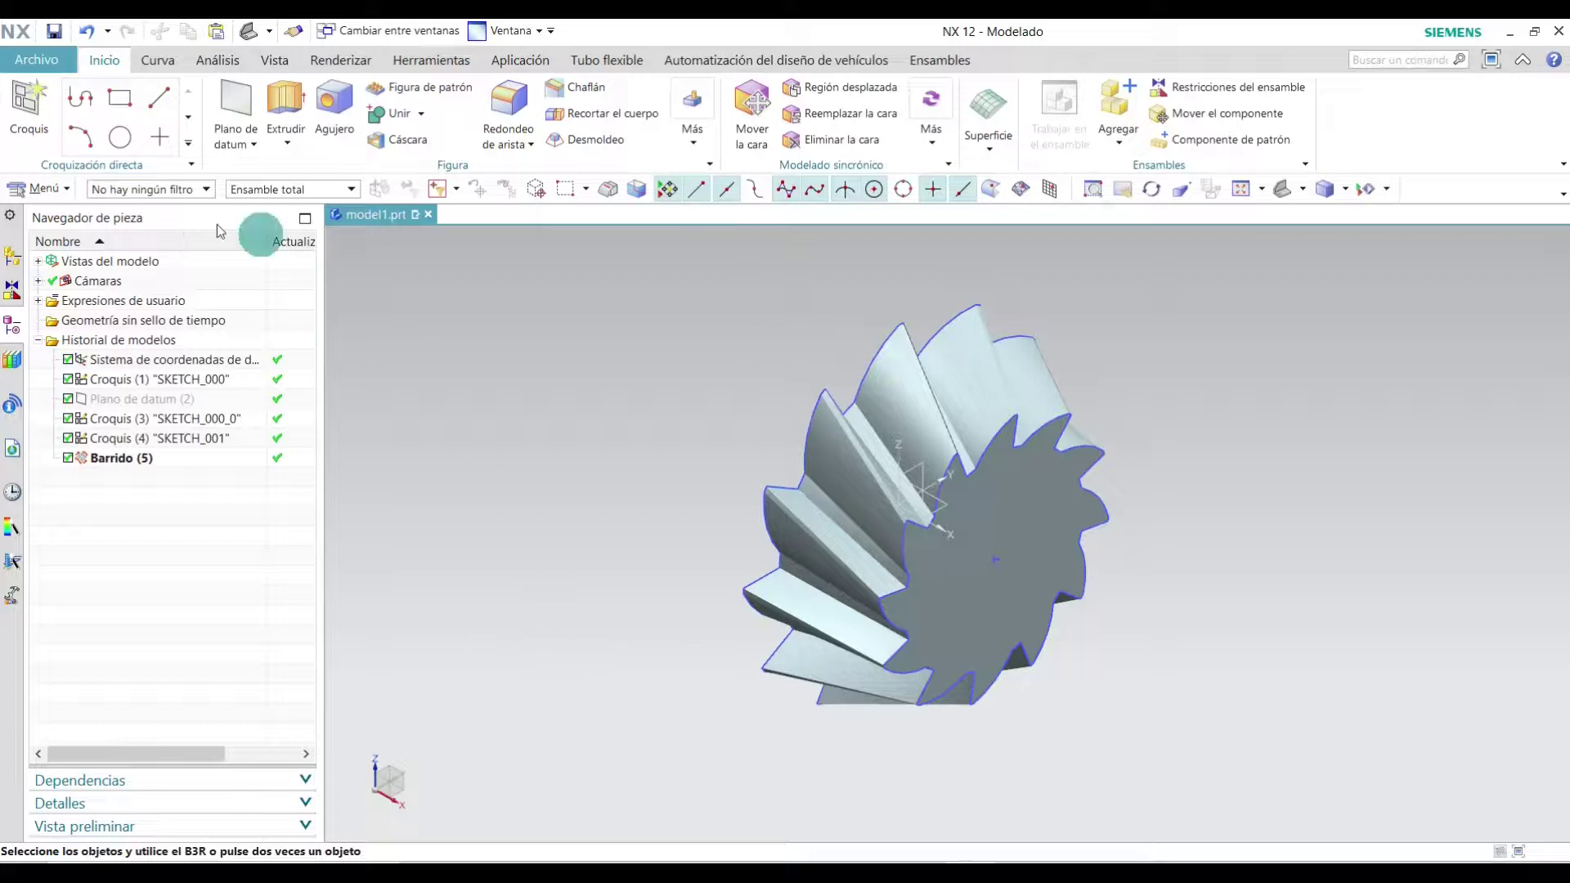
click(23, 122)
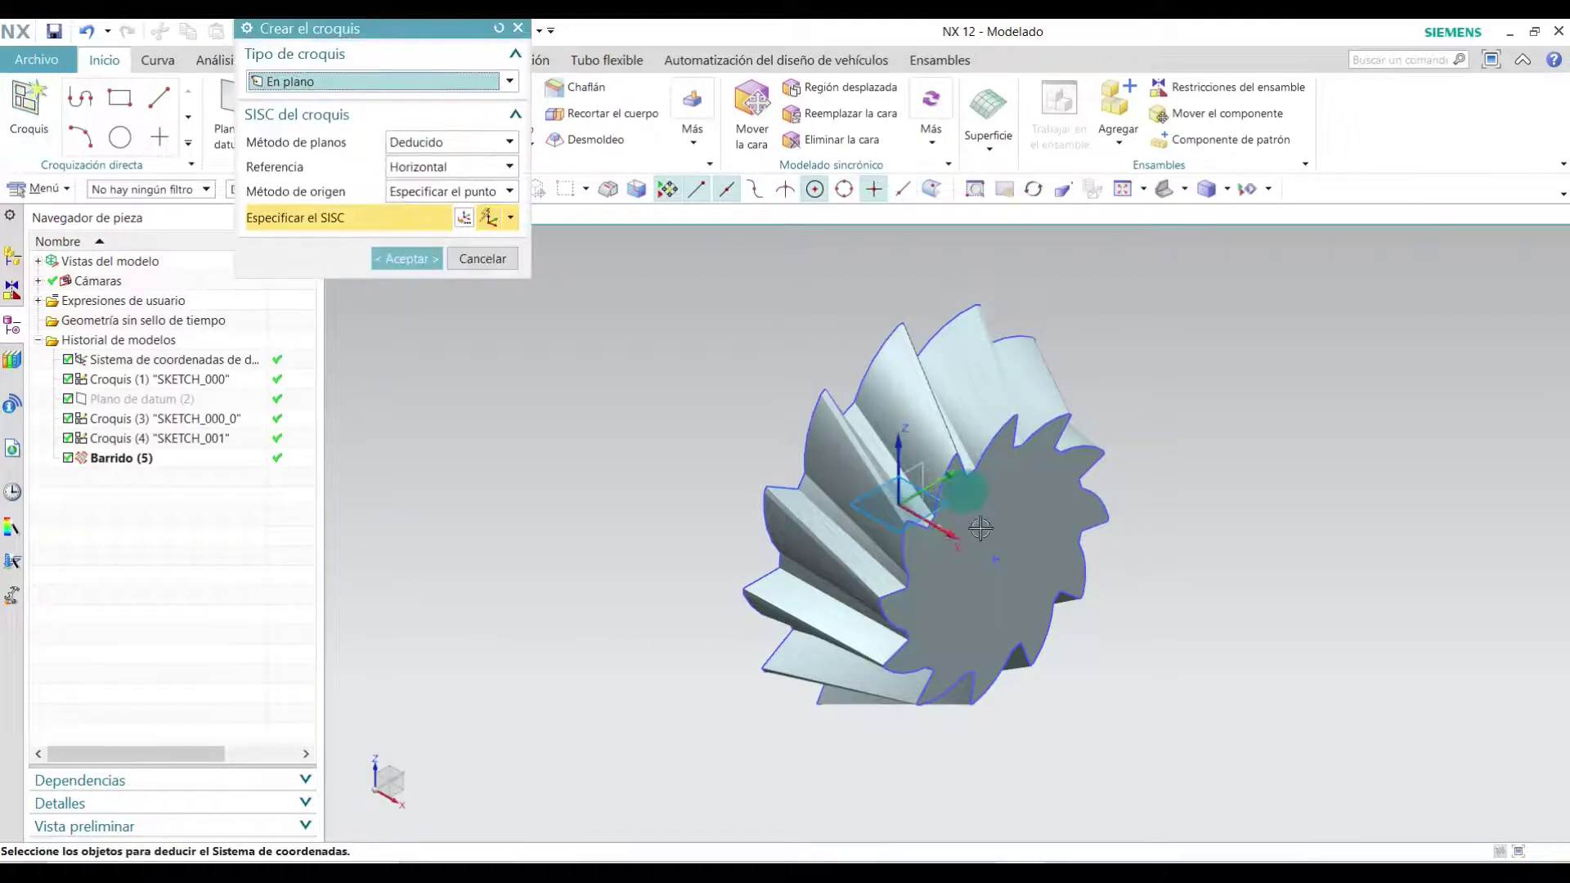
- On the cutter's front face, draw a Ø40 mm circle at the cutter centre and finish the sketch
click(1031, 518)
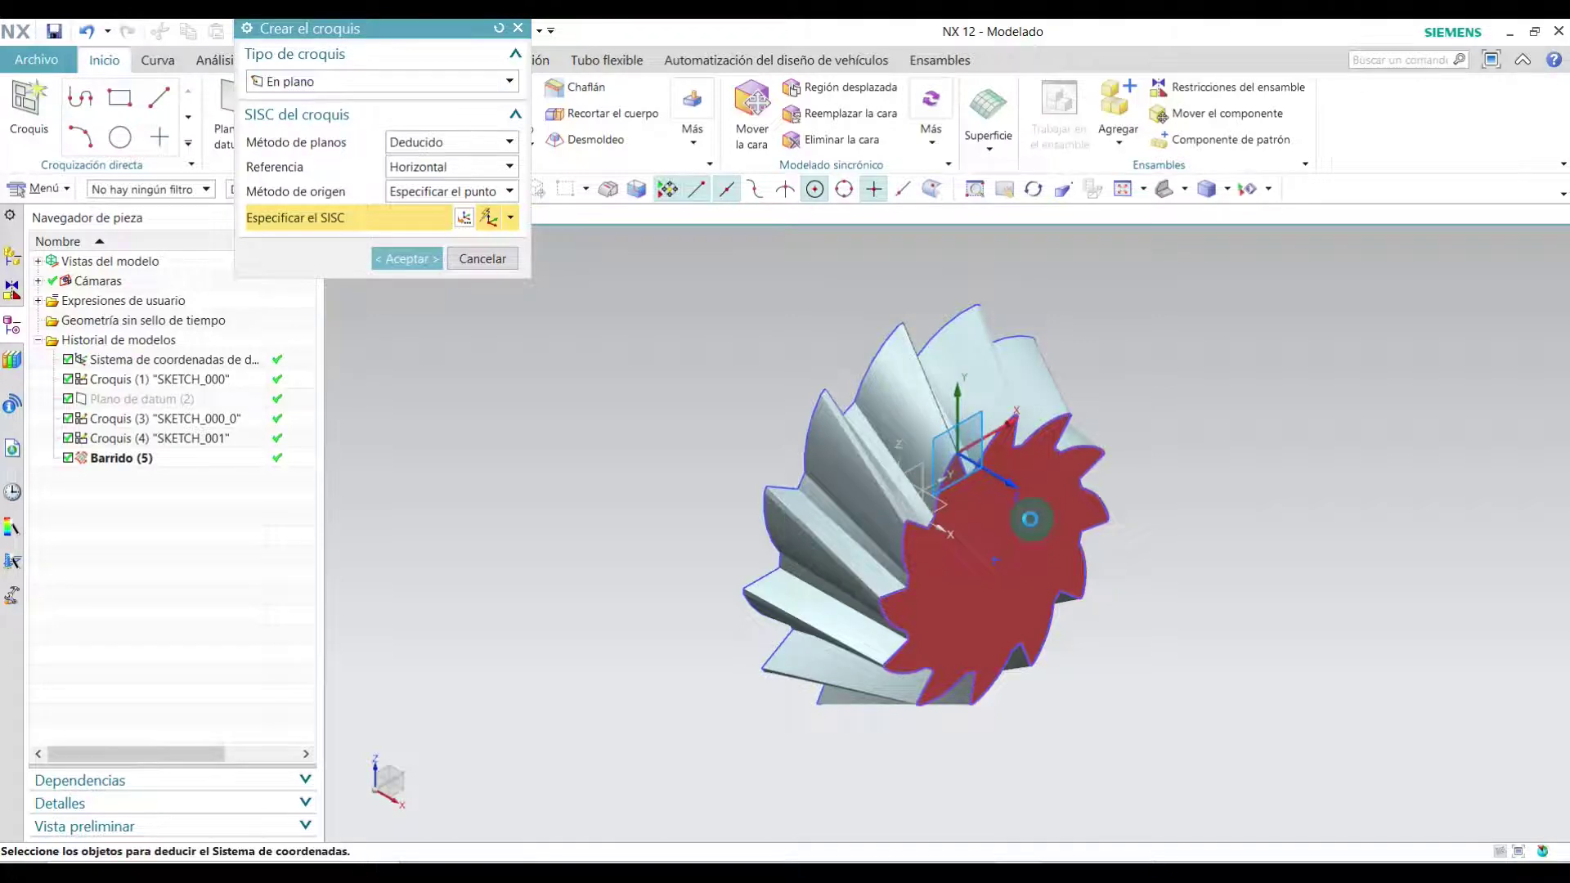
click(409, 258)
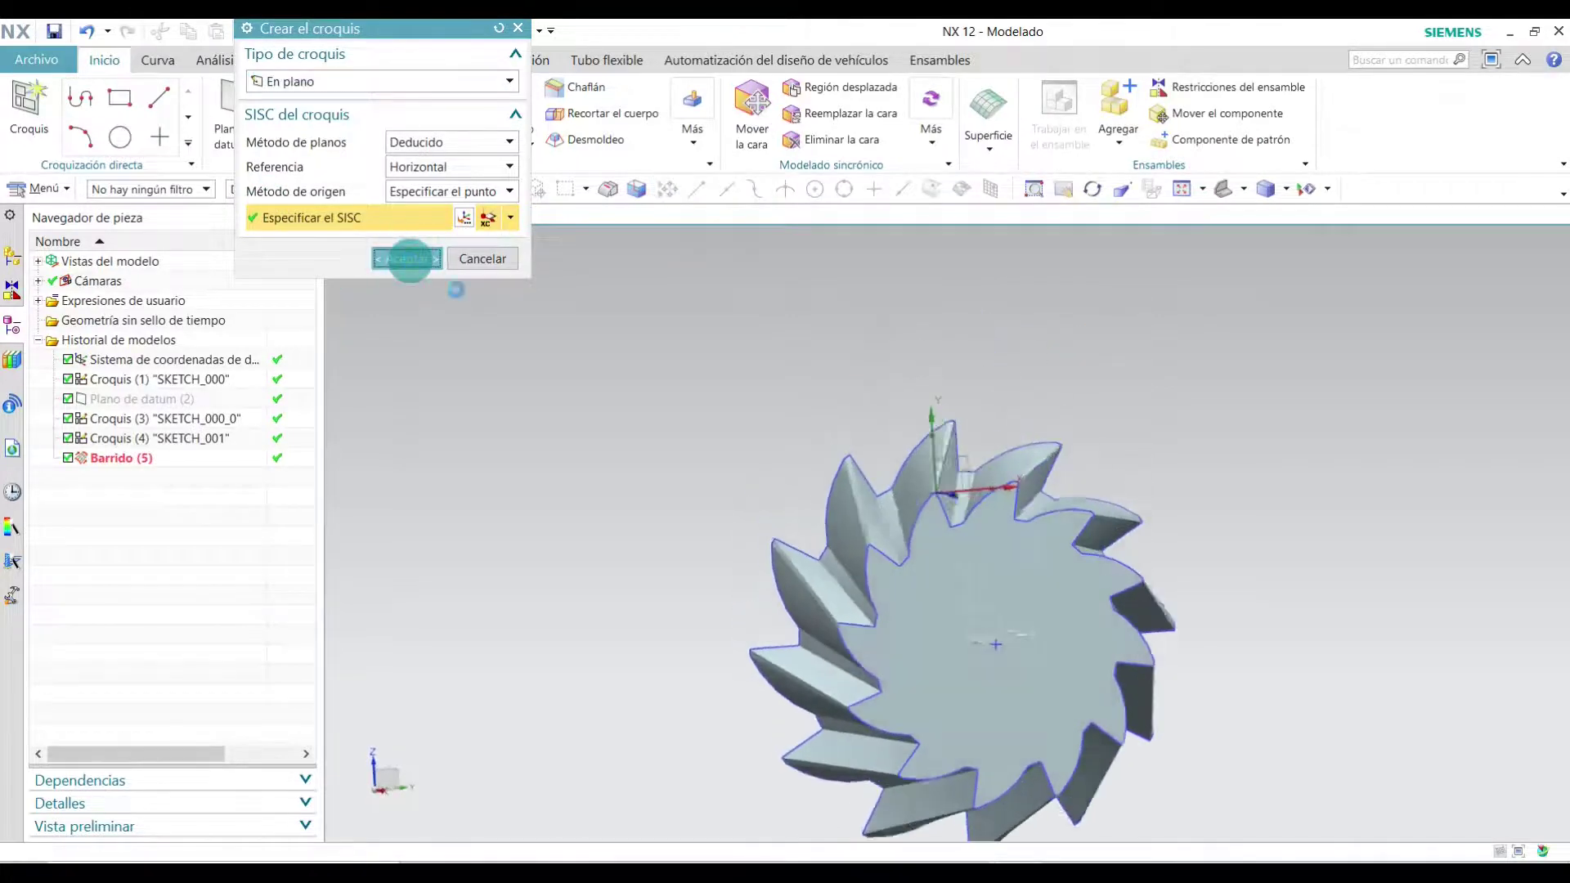
click(296, 101)
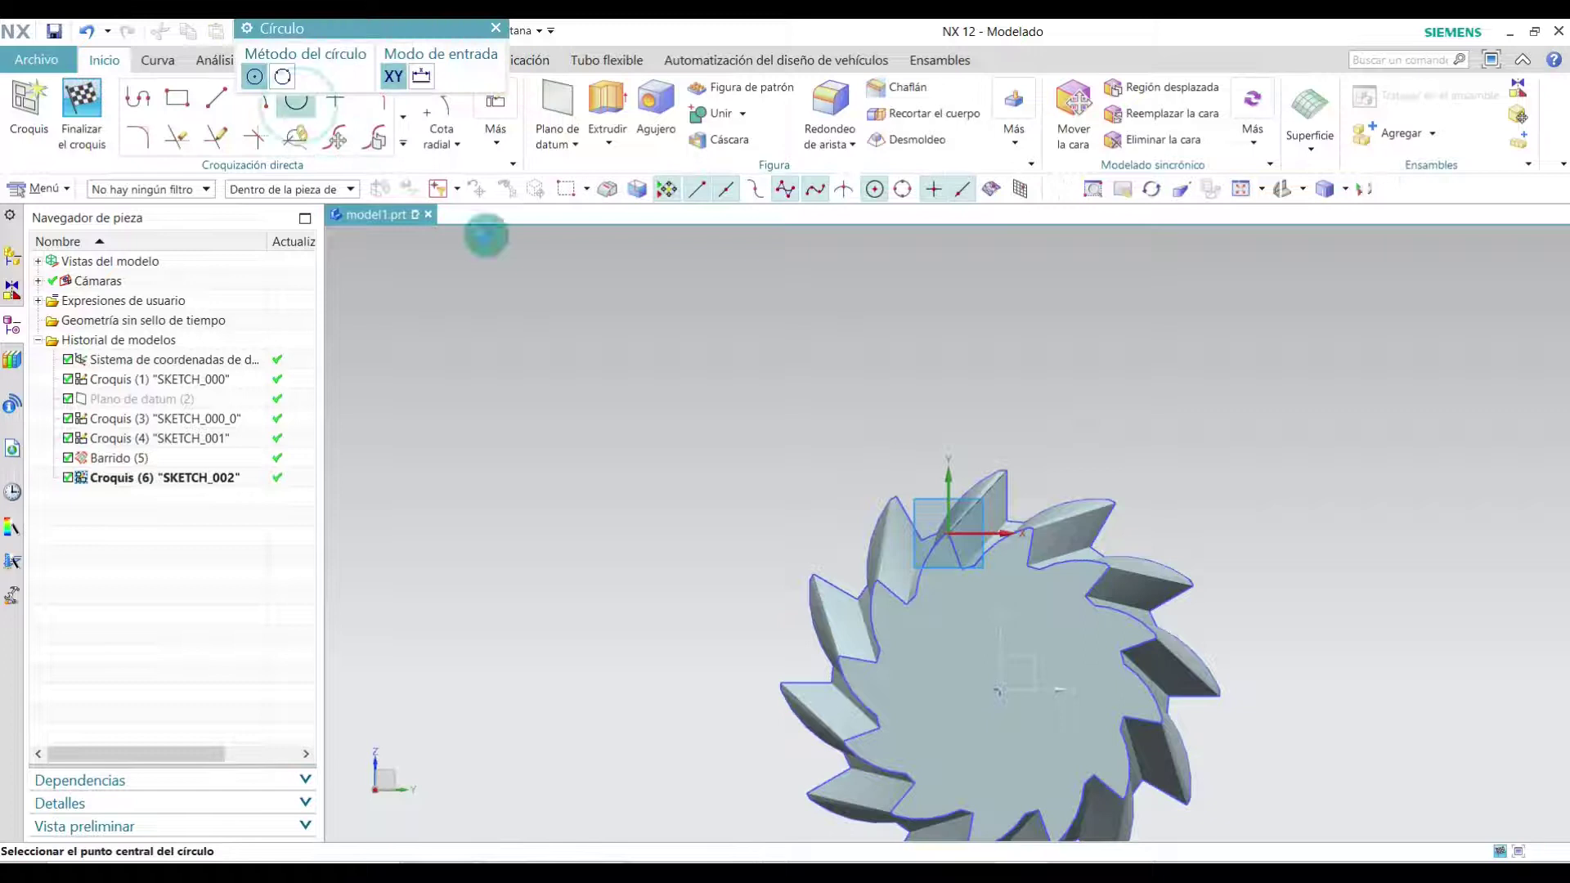
scroll(994, 662, up, 2)
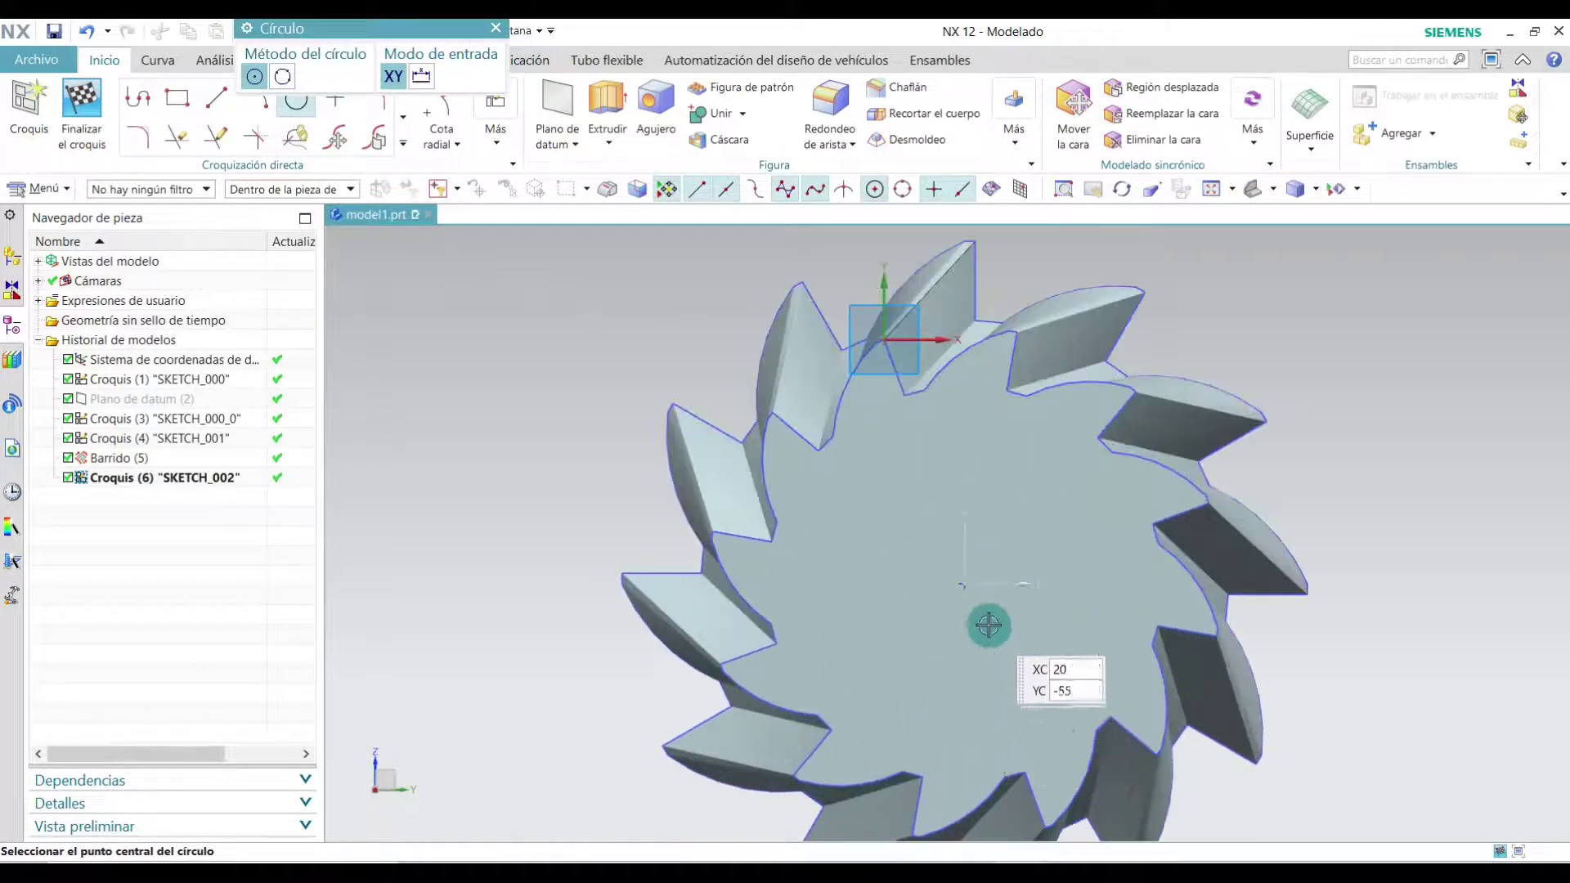
click(966, 586)
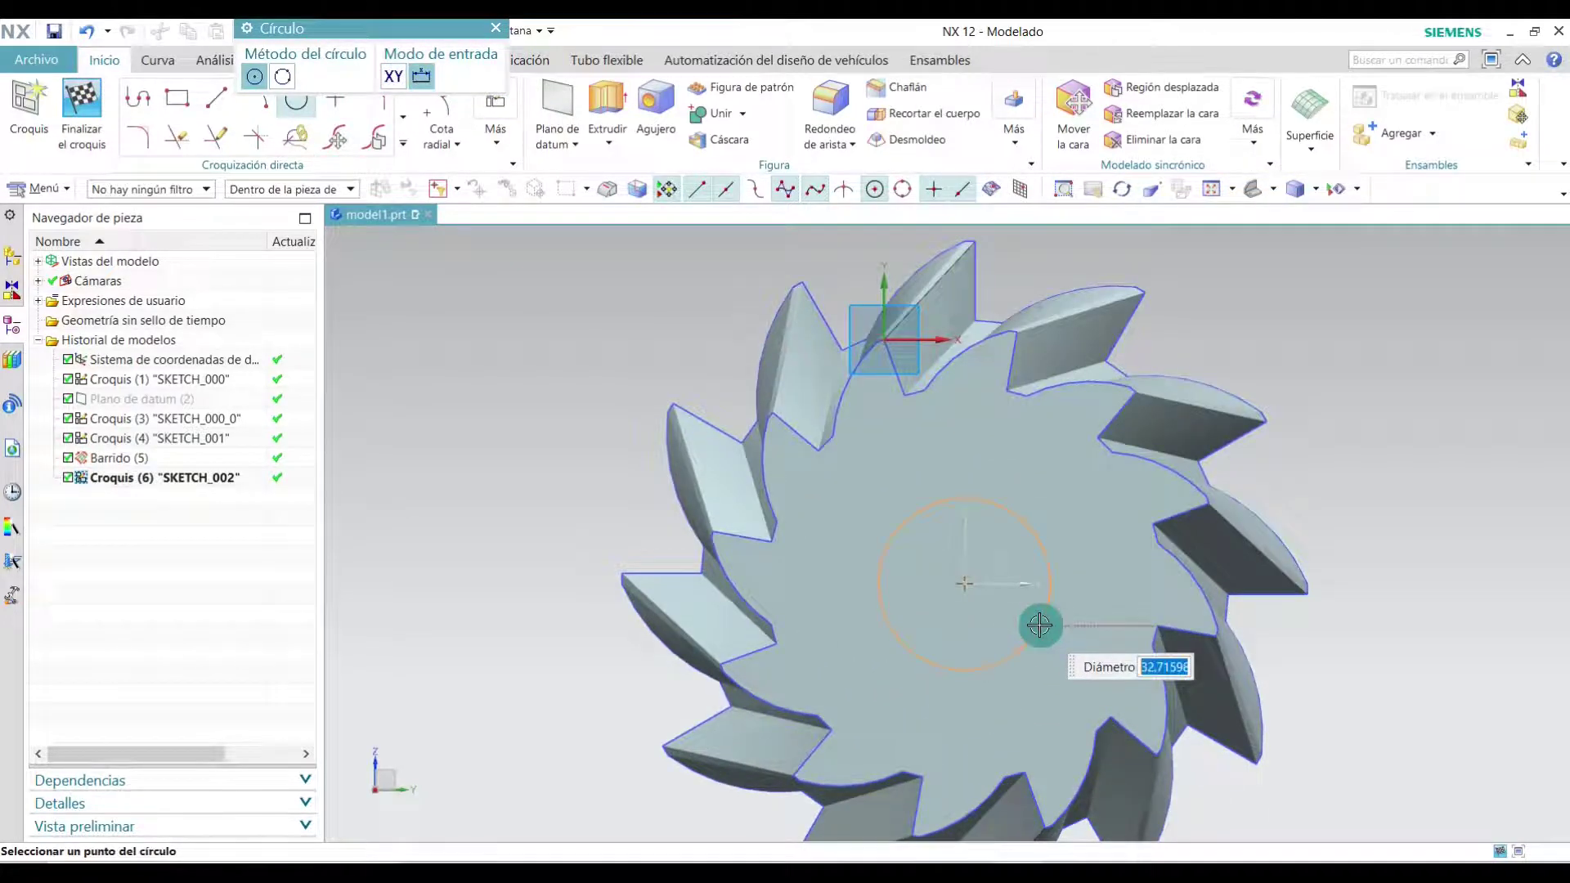
key(Return)
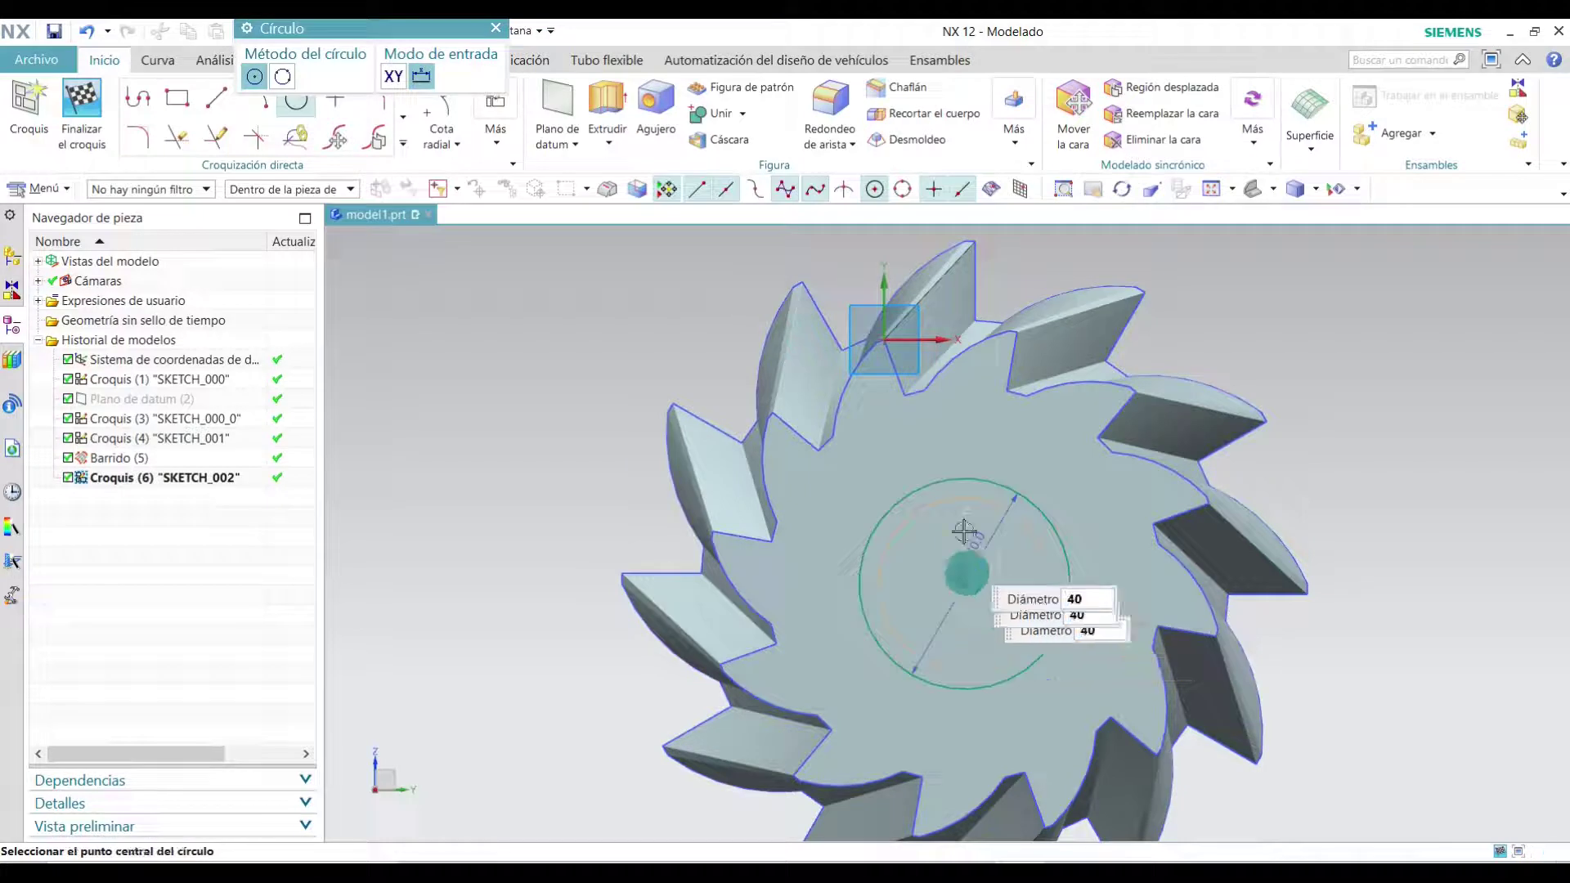
key(Escape)
click(82, 104)
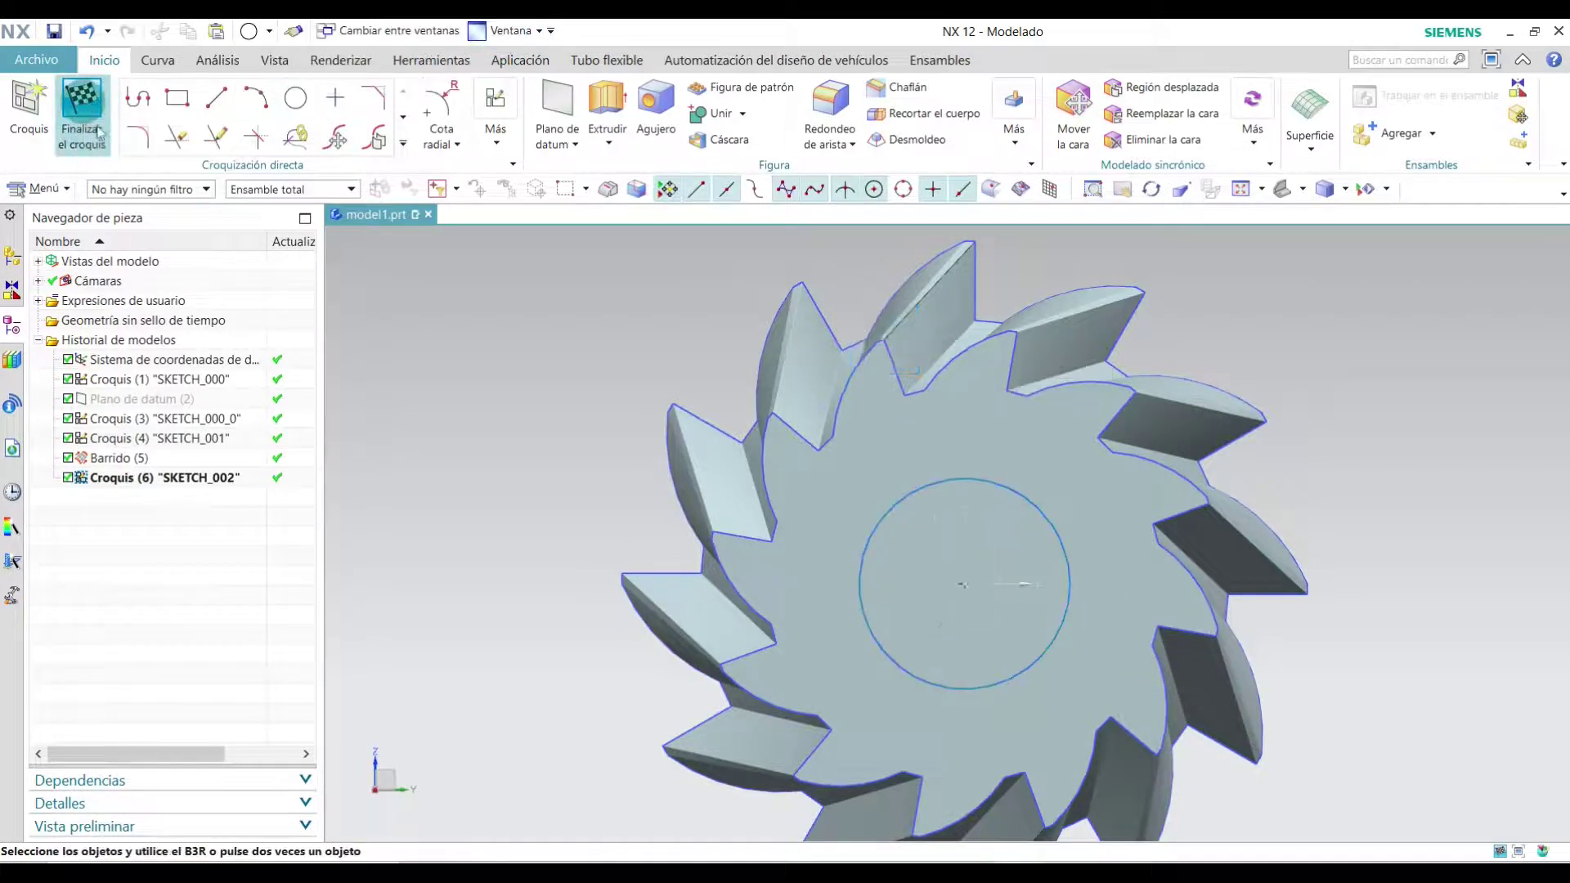
- Extrude the Ø40 circle 60 mm with Subtract from the cutter body to cut the bore
right_click(162, 487)
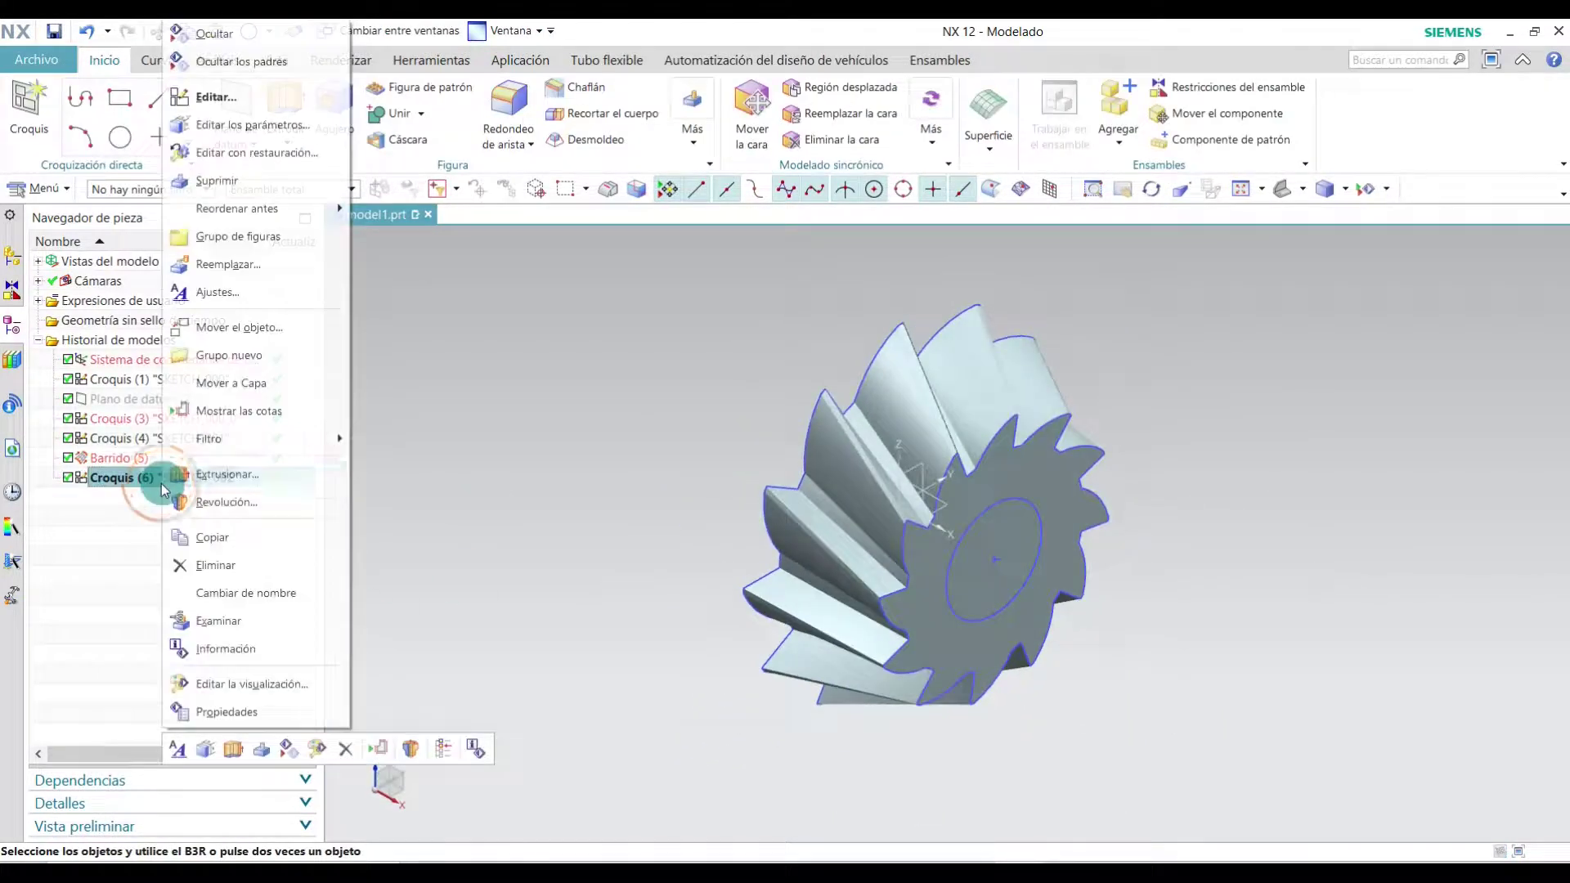
click(221, 473)
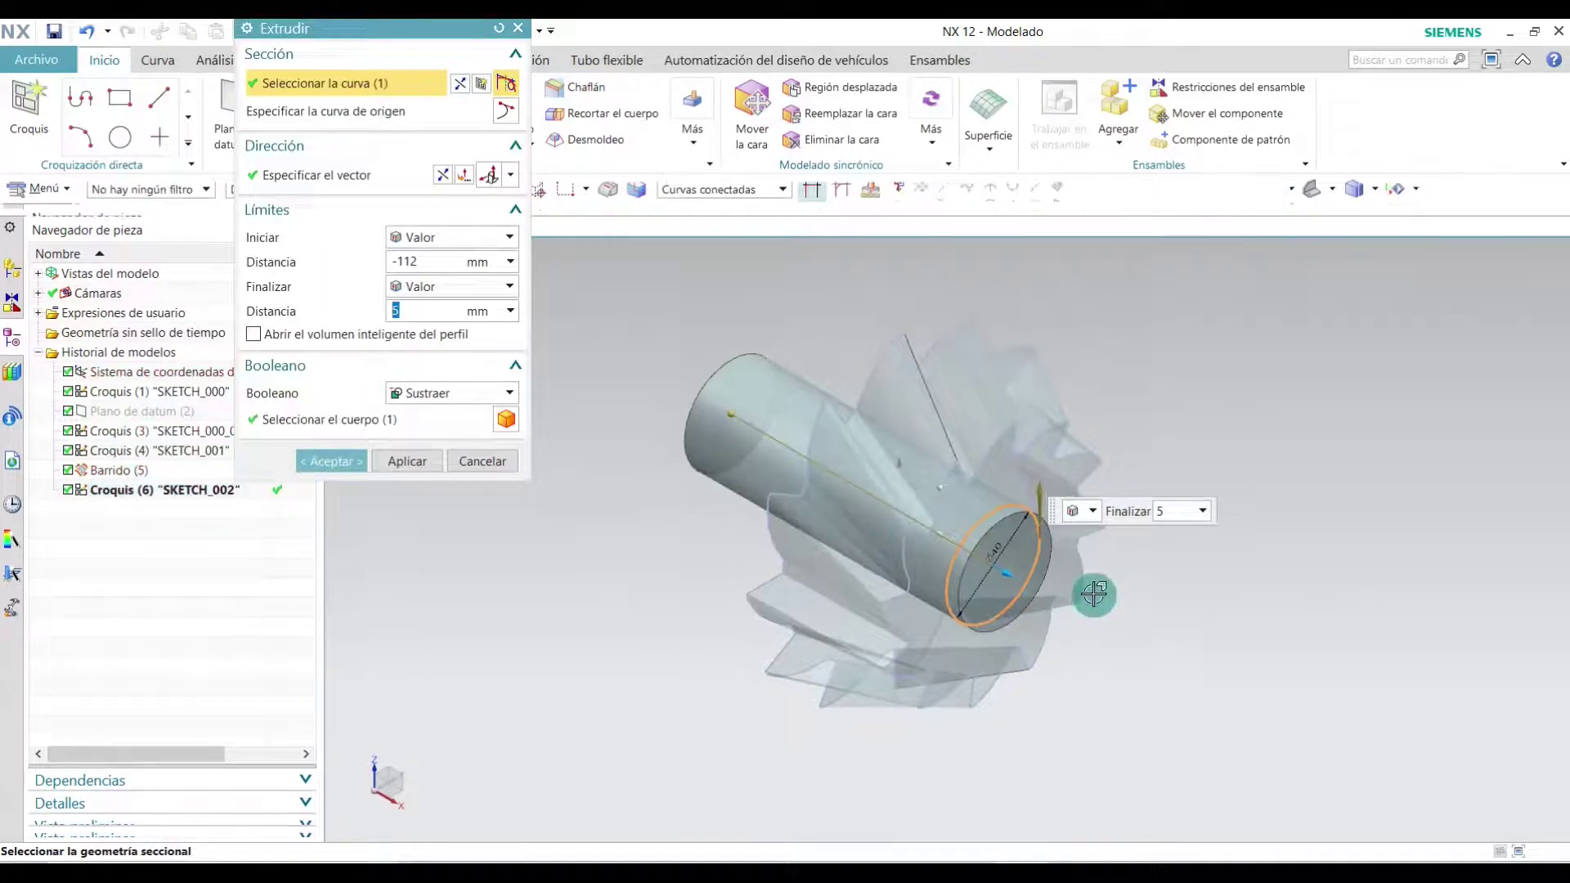
drag(1007, 566, 1137, 648)
click(442, 390)
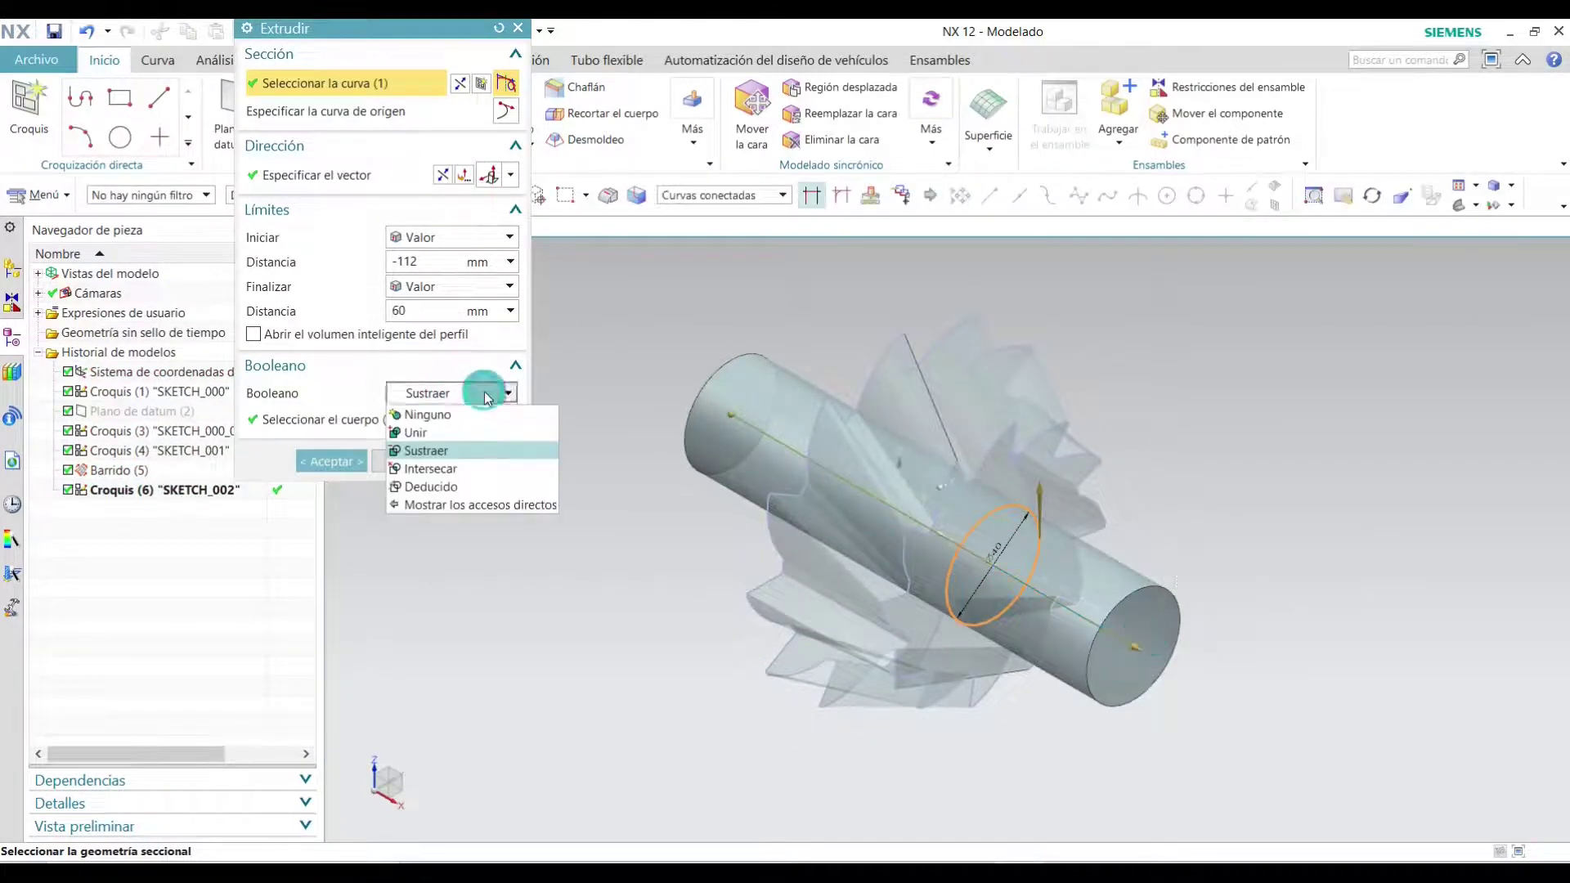
click(437, 452)
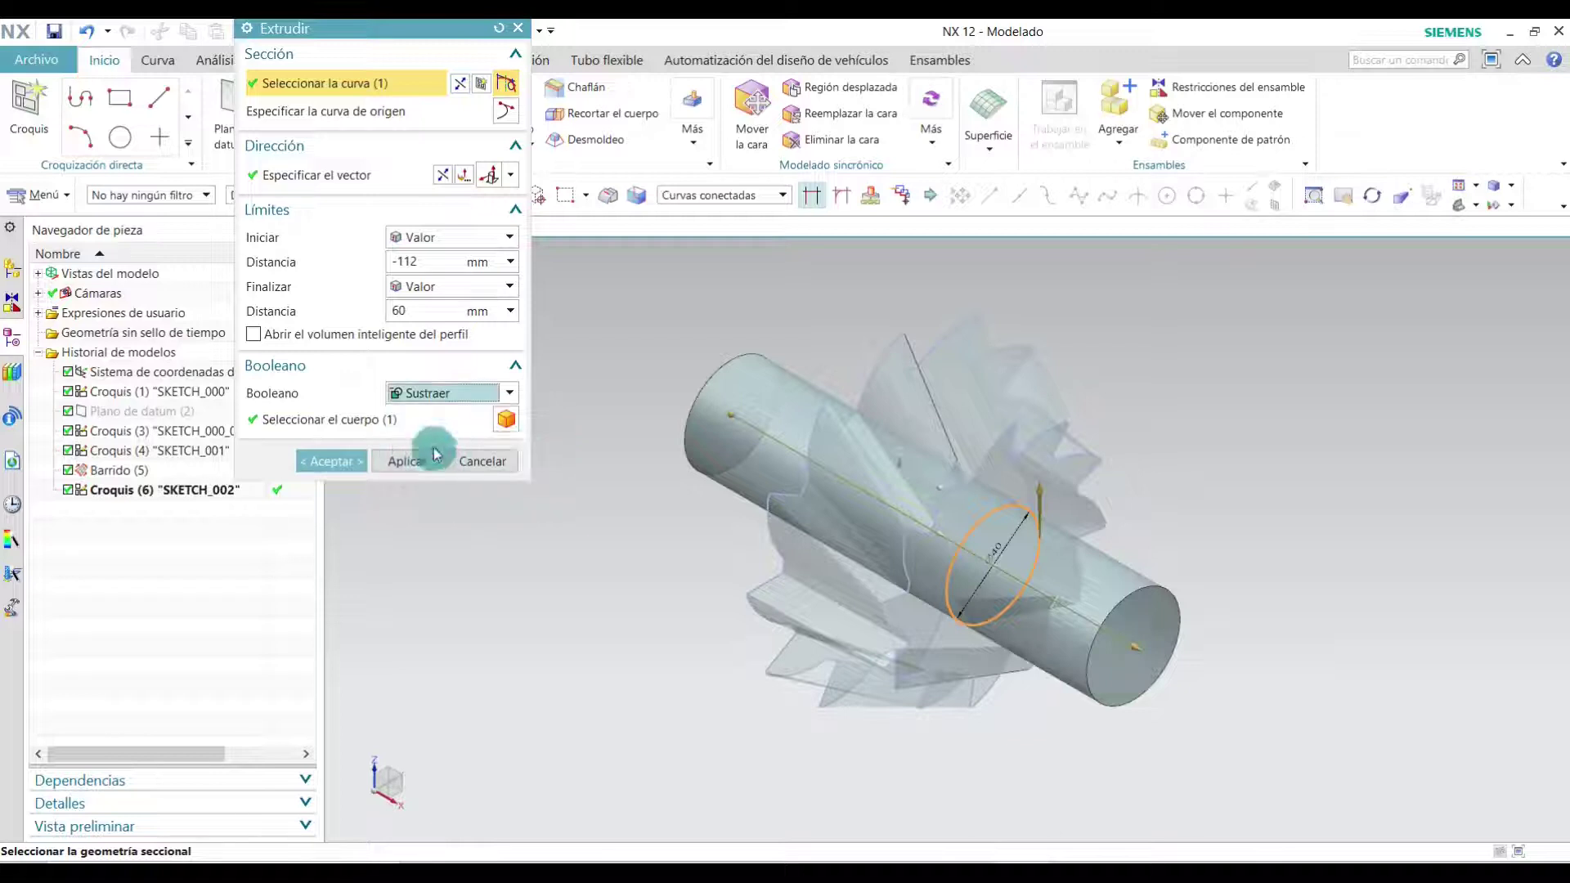
click(506, 418)
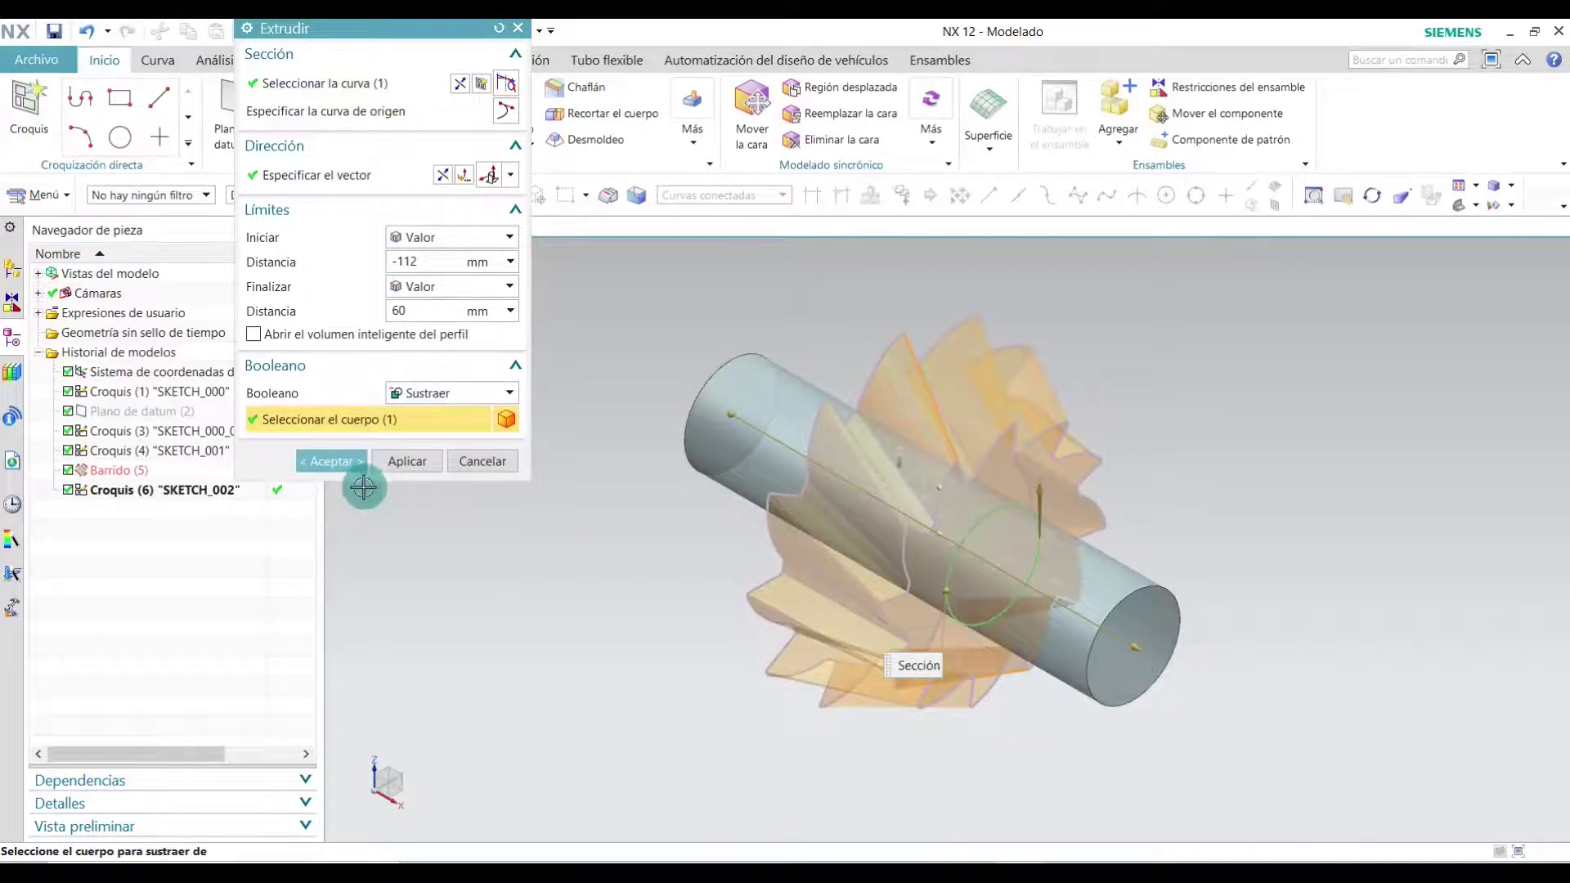
click(351, 463)
- Fit the bored cutter in view and return to a standard 3D orientation
mouse_move(1247, 593)
middle_down()
mouse_move(1209, 538)
mouse_move(1233, 589)
mouse_move(1275, 606)
mouse_move(1217, 568)
middle_up()
click(1239, 199)
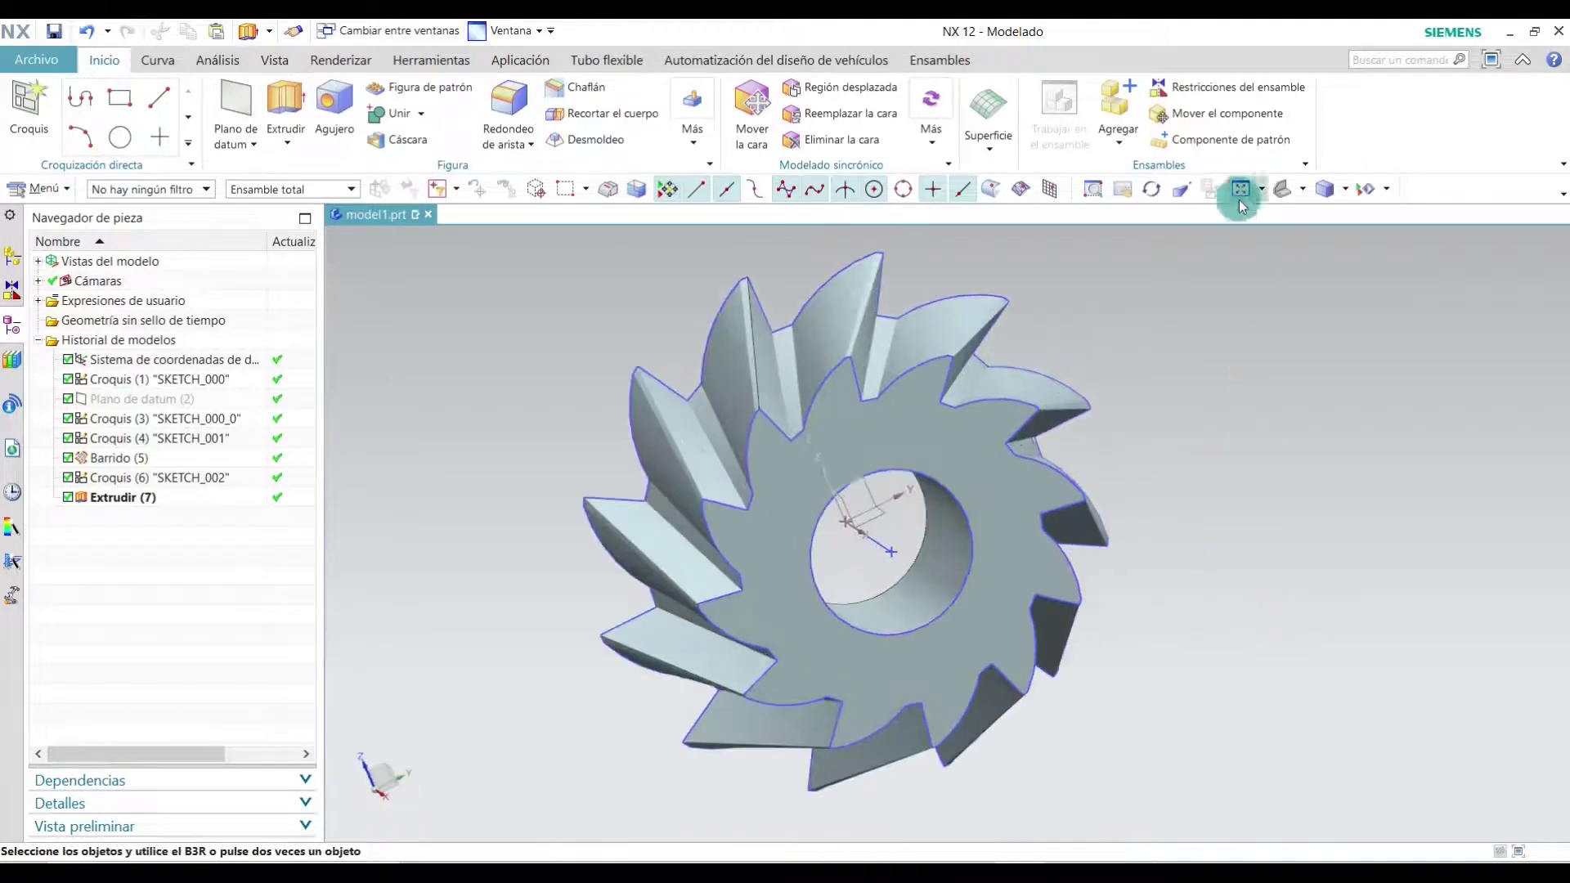
click(1301, 199)
click(1336, 217)
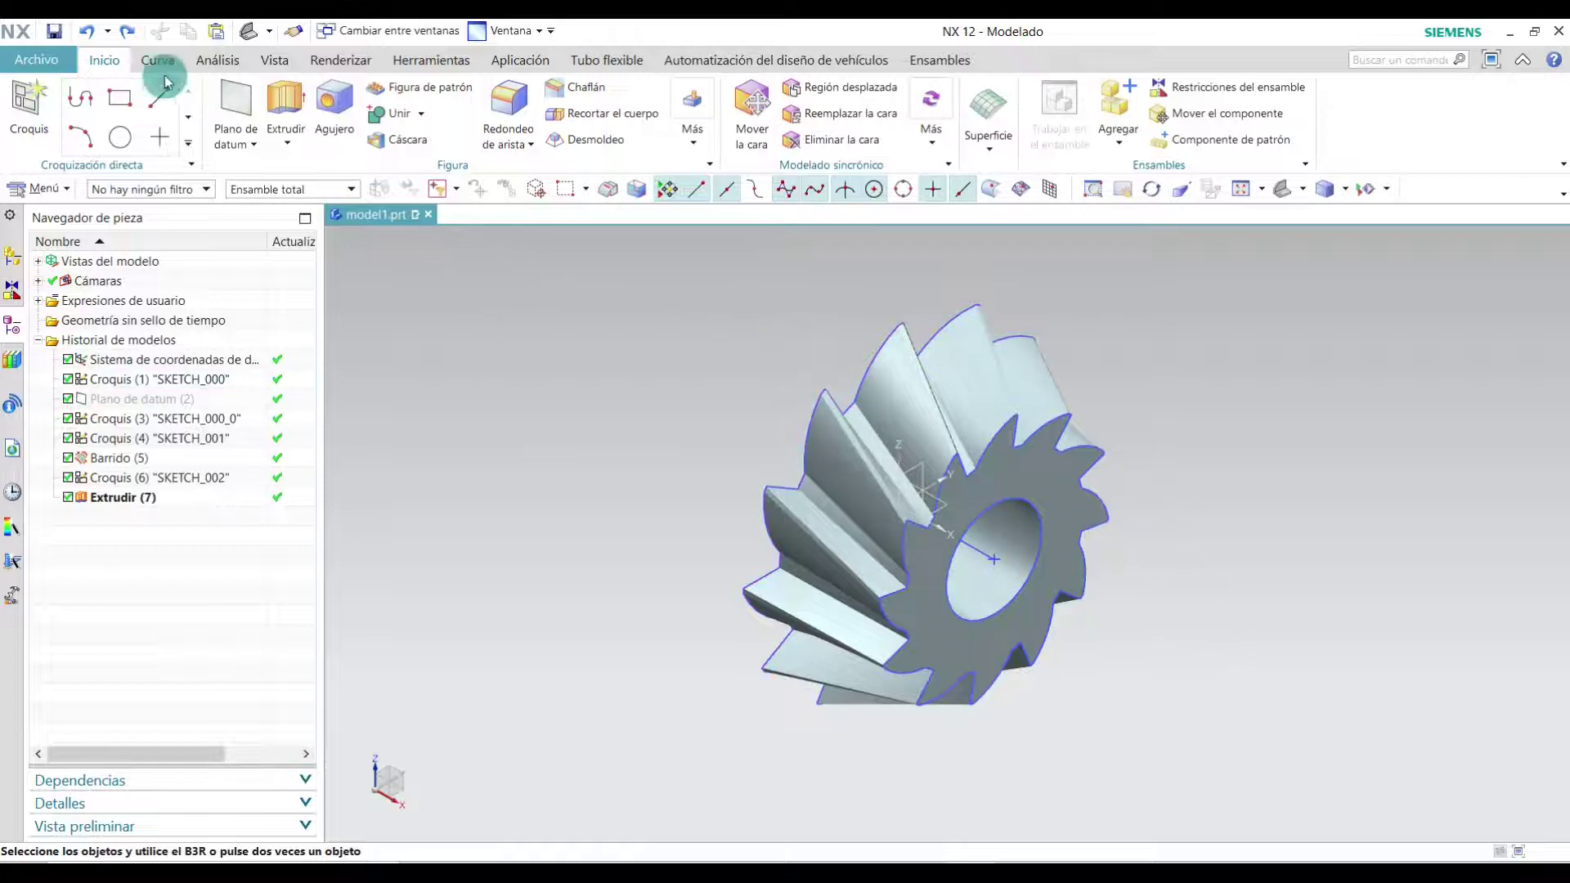
- Create a datum plane offset 20 mm from YZ, enlarged to span the whole cutter
click(228, 103)
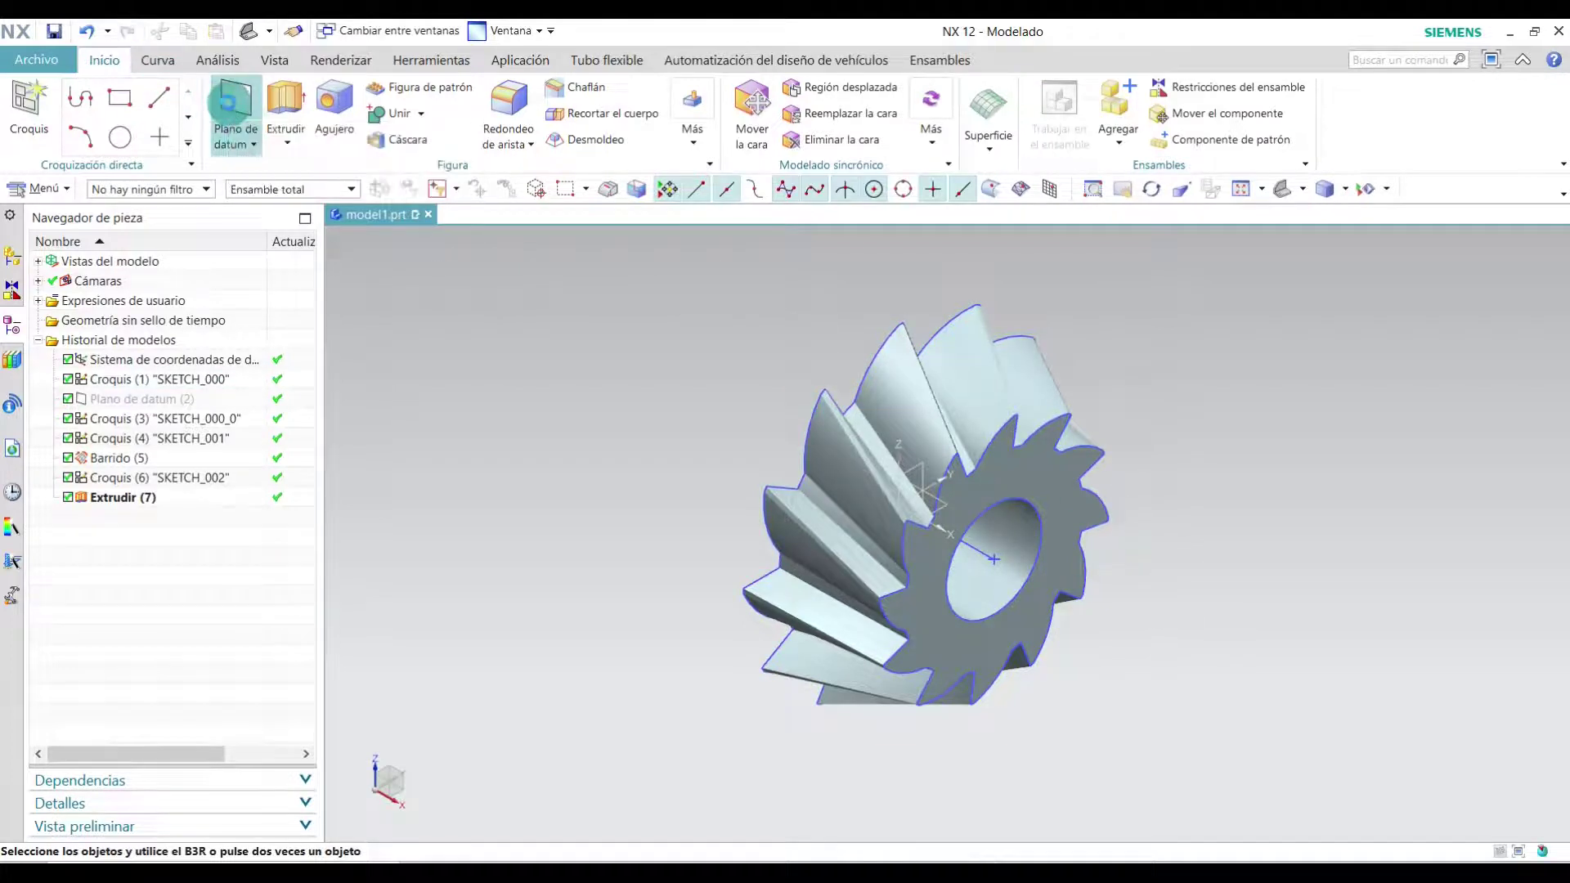
click(920, 467)
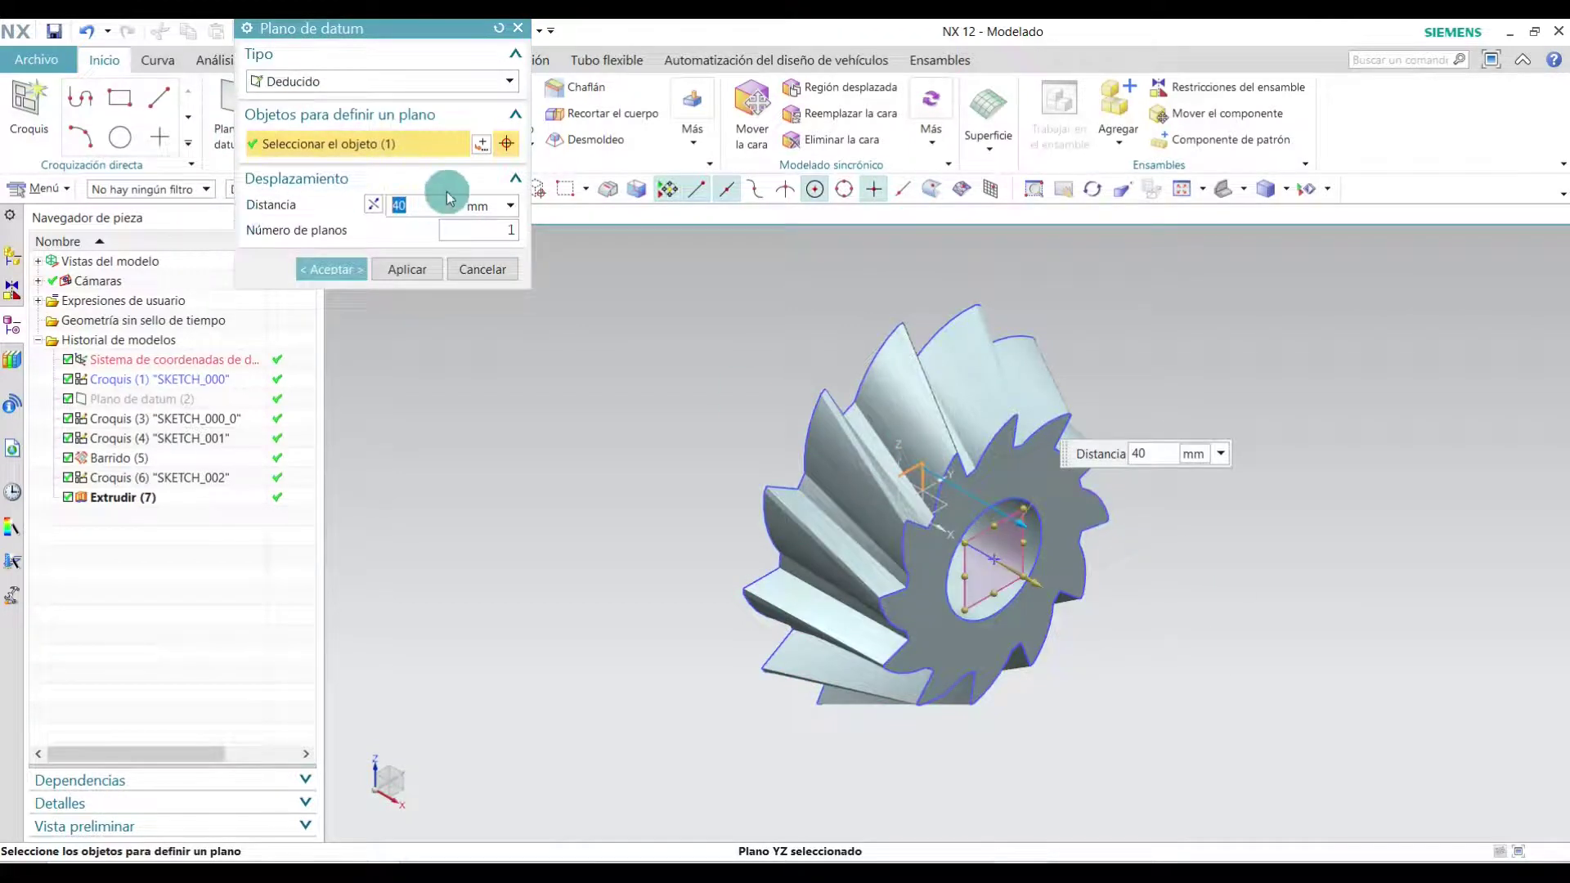
key(Return)
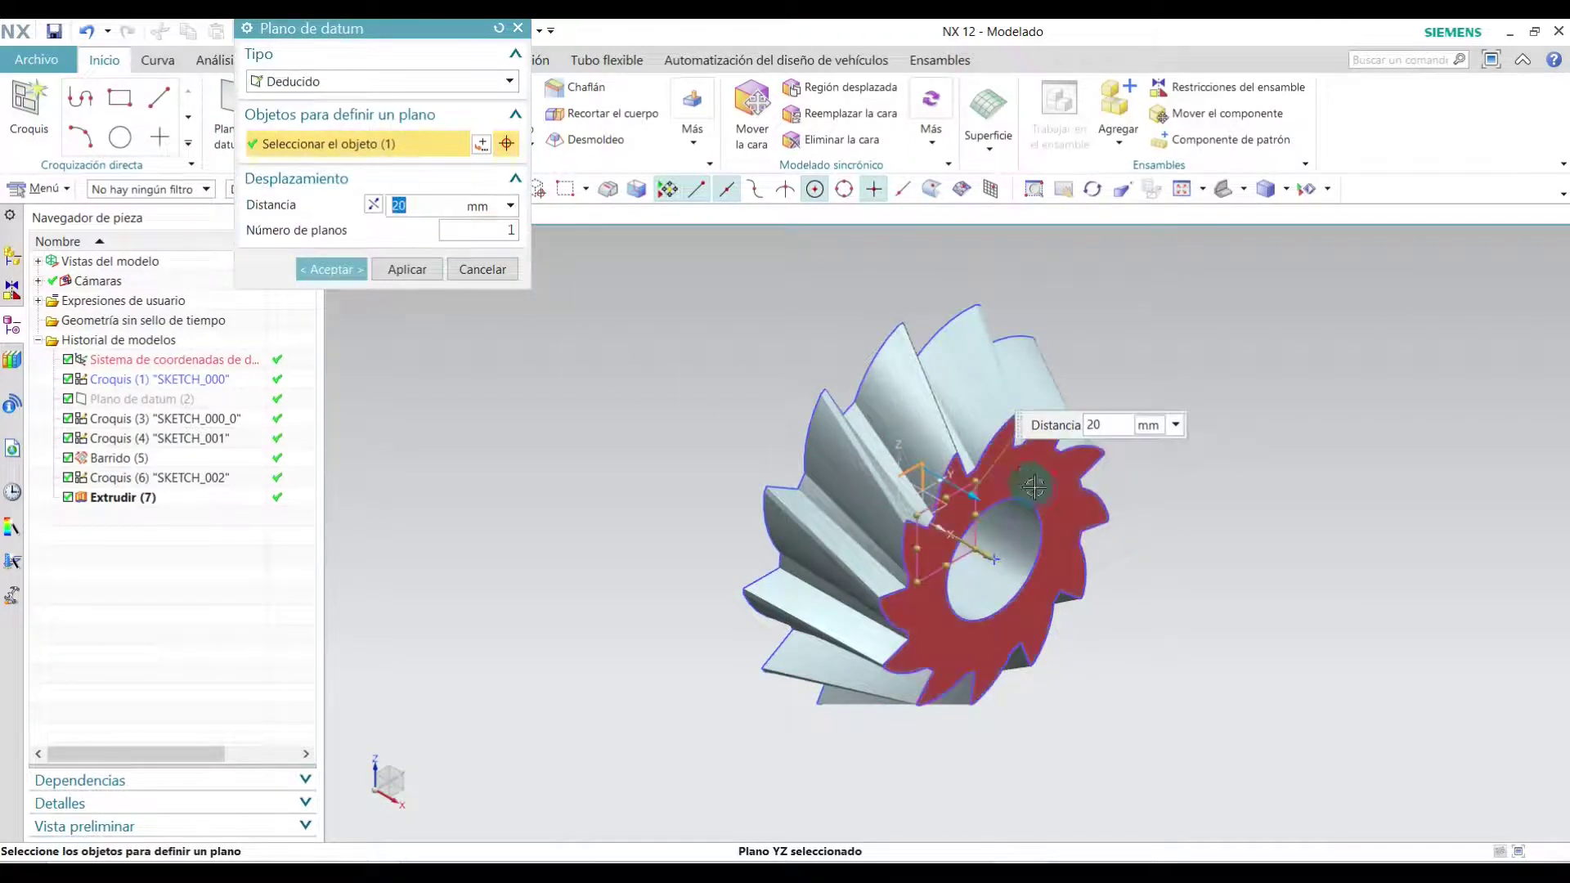
drag(1002, 431, 1100, 264)
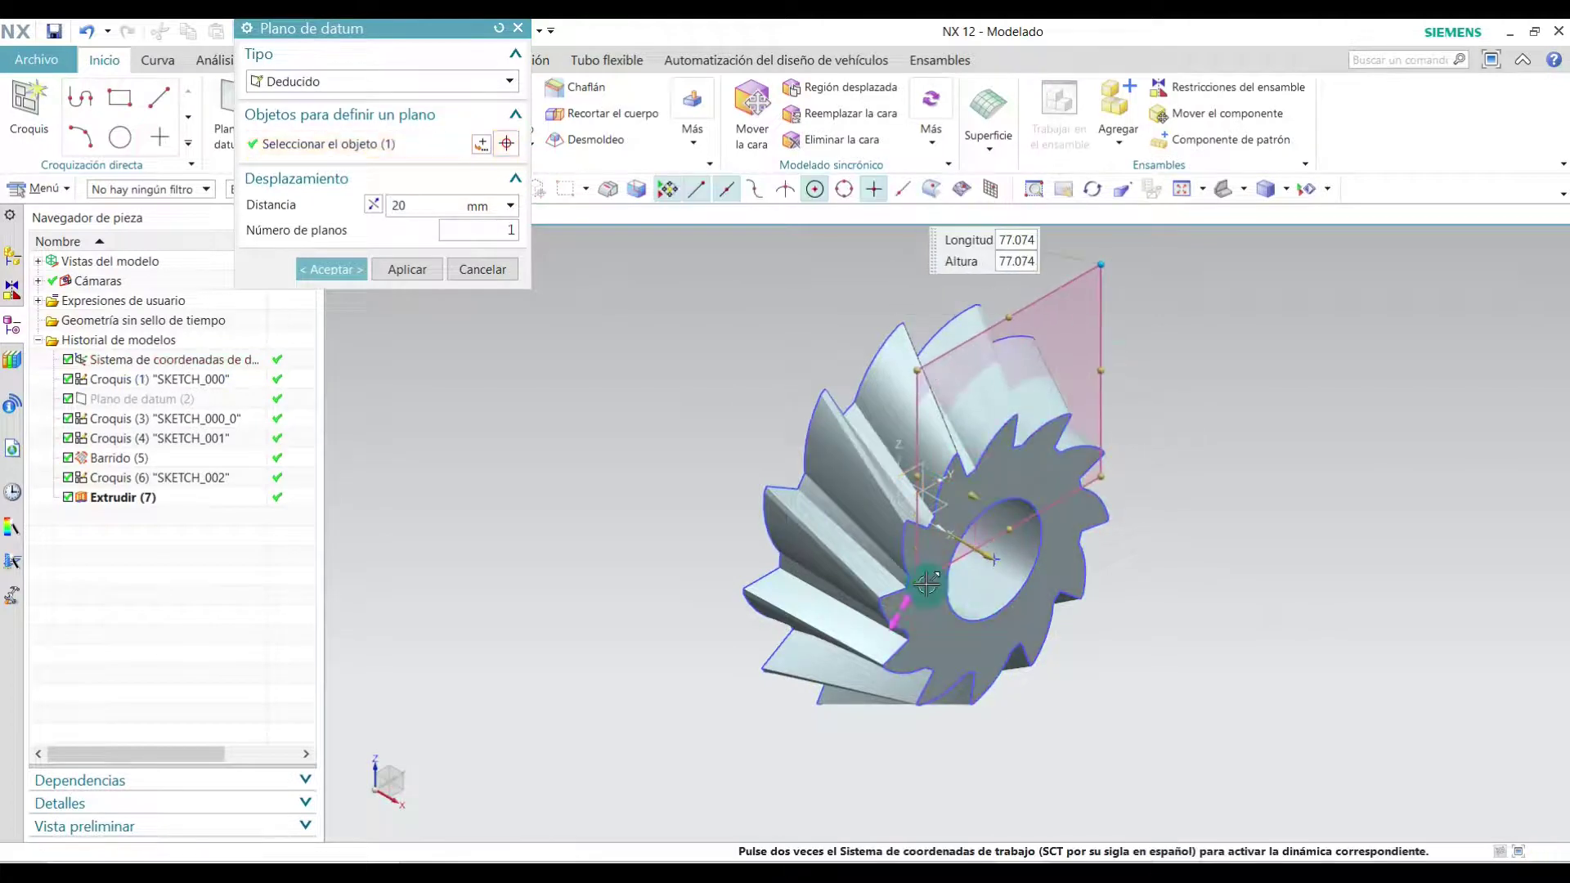
drag(816, 720, 816, 758)
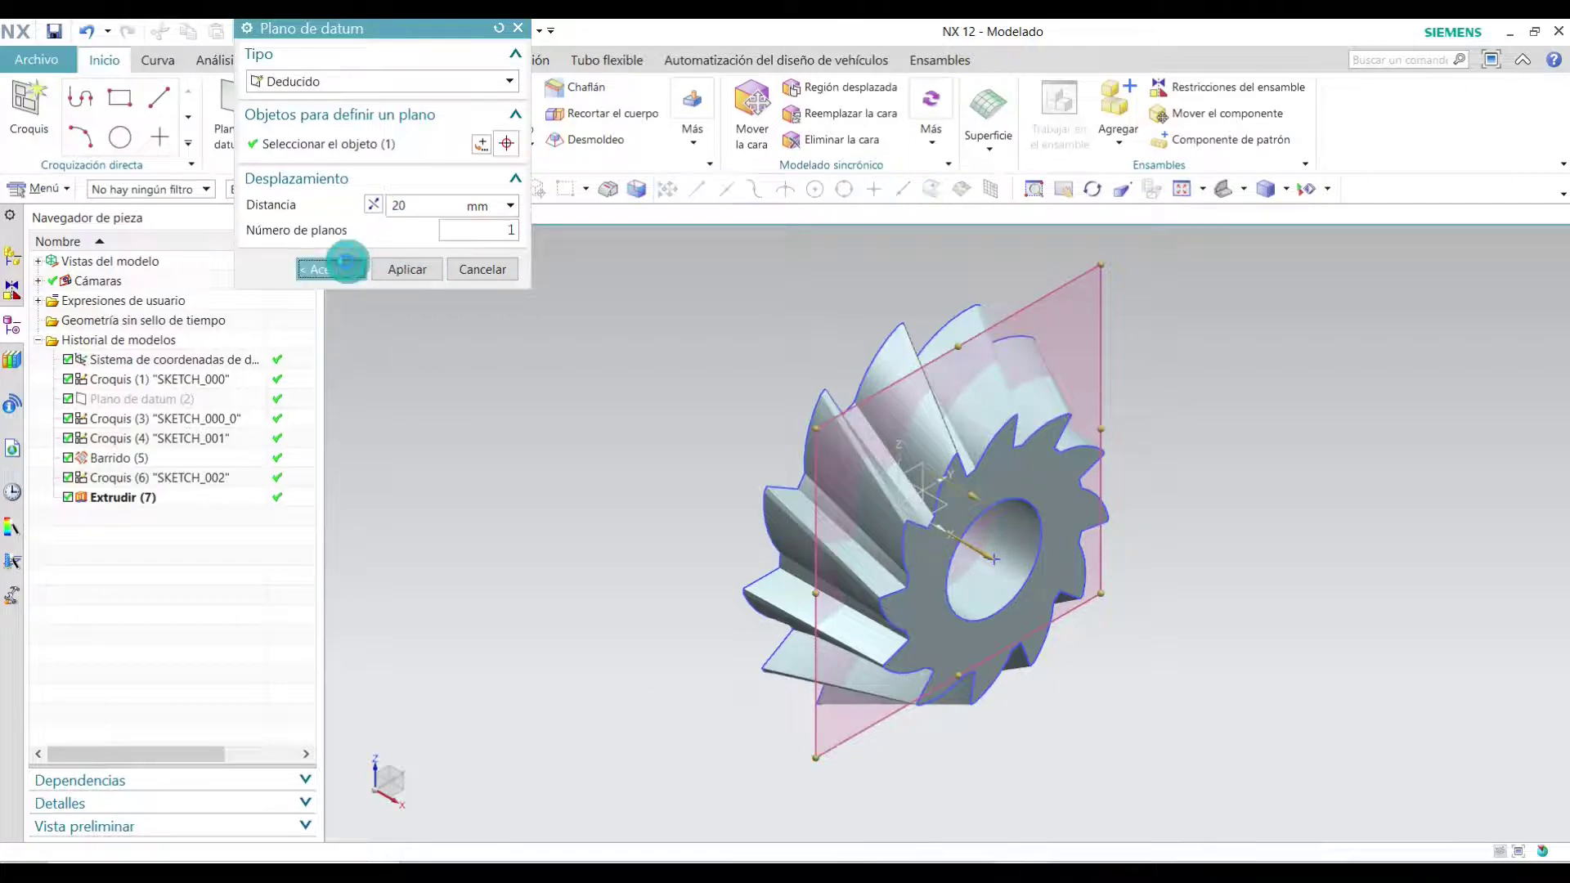
click(331, 269)
- On Plano de datum (8), sketch a 60 mm diameter circle at the origin and finish the sketch
click(37, 96)
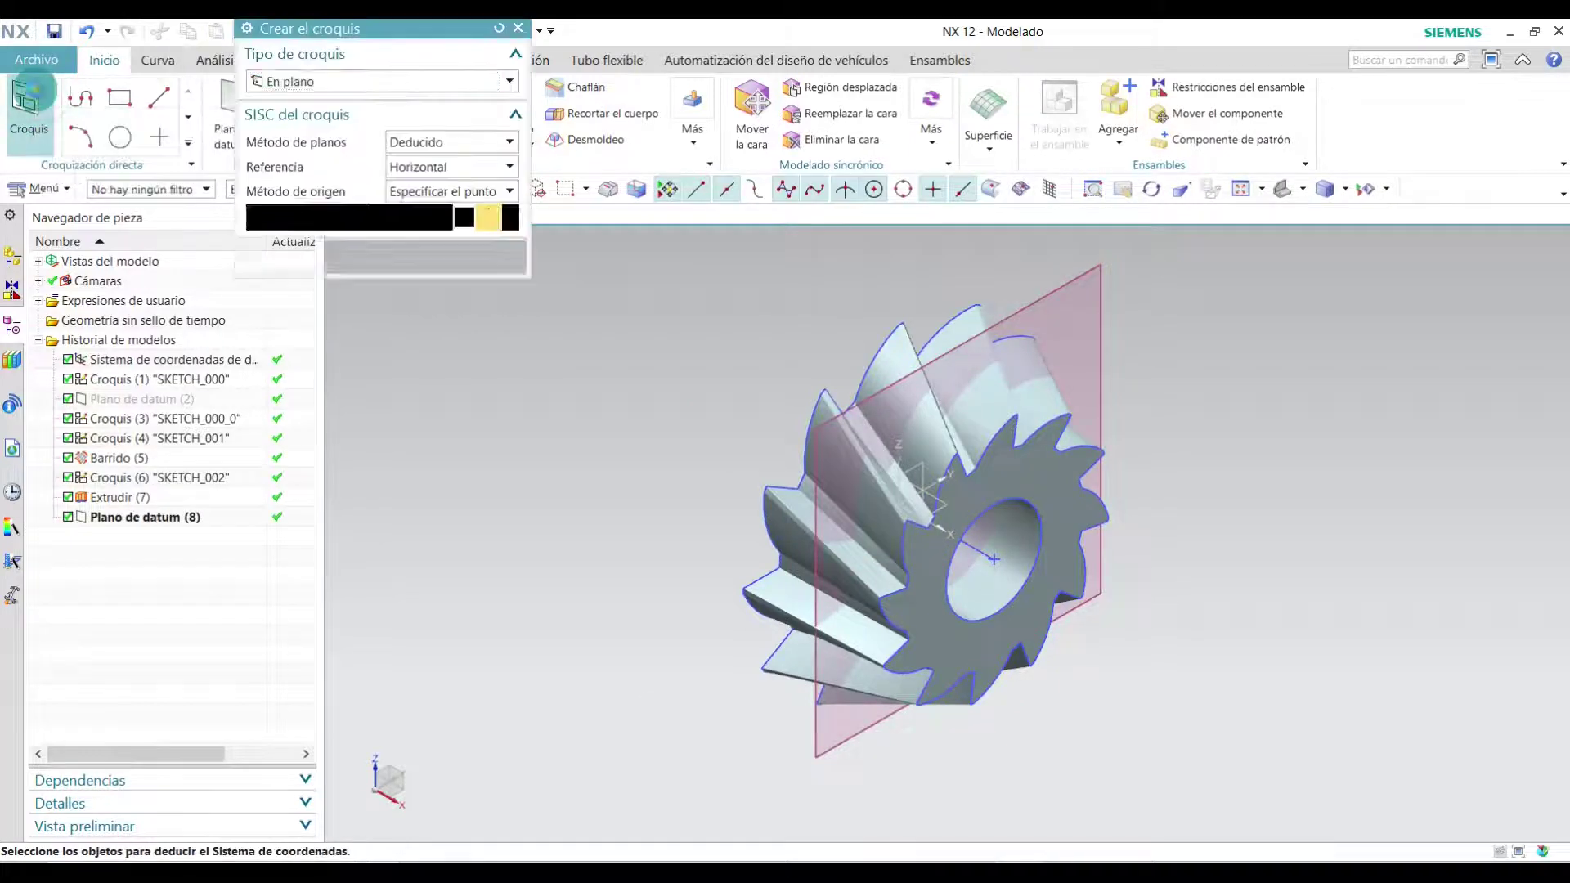
click(1037, 302)
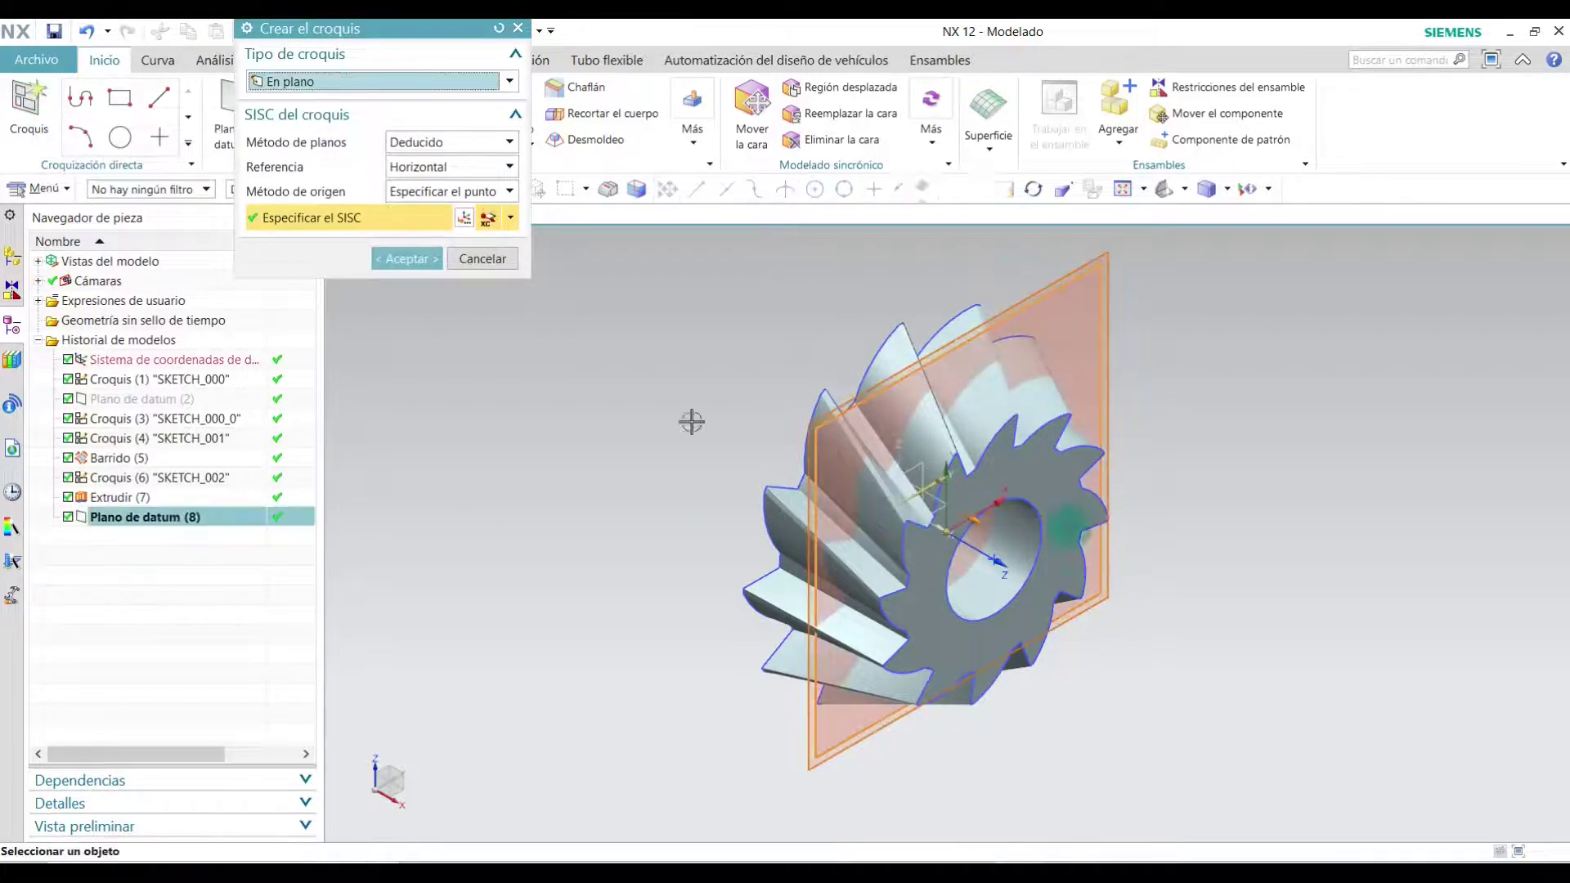
click(410, 260)
click(296, 98)
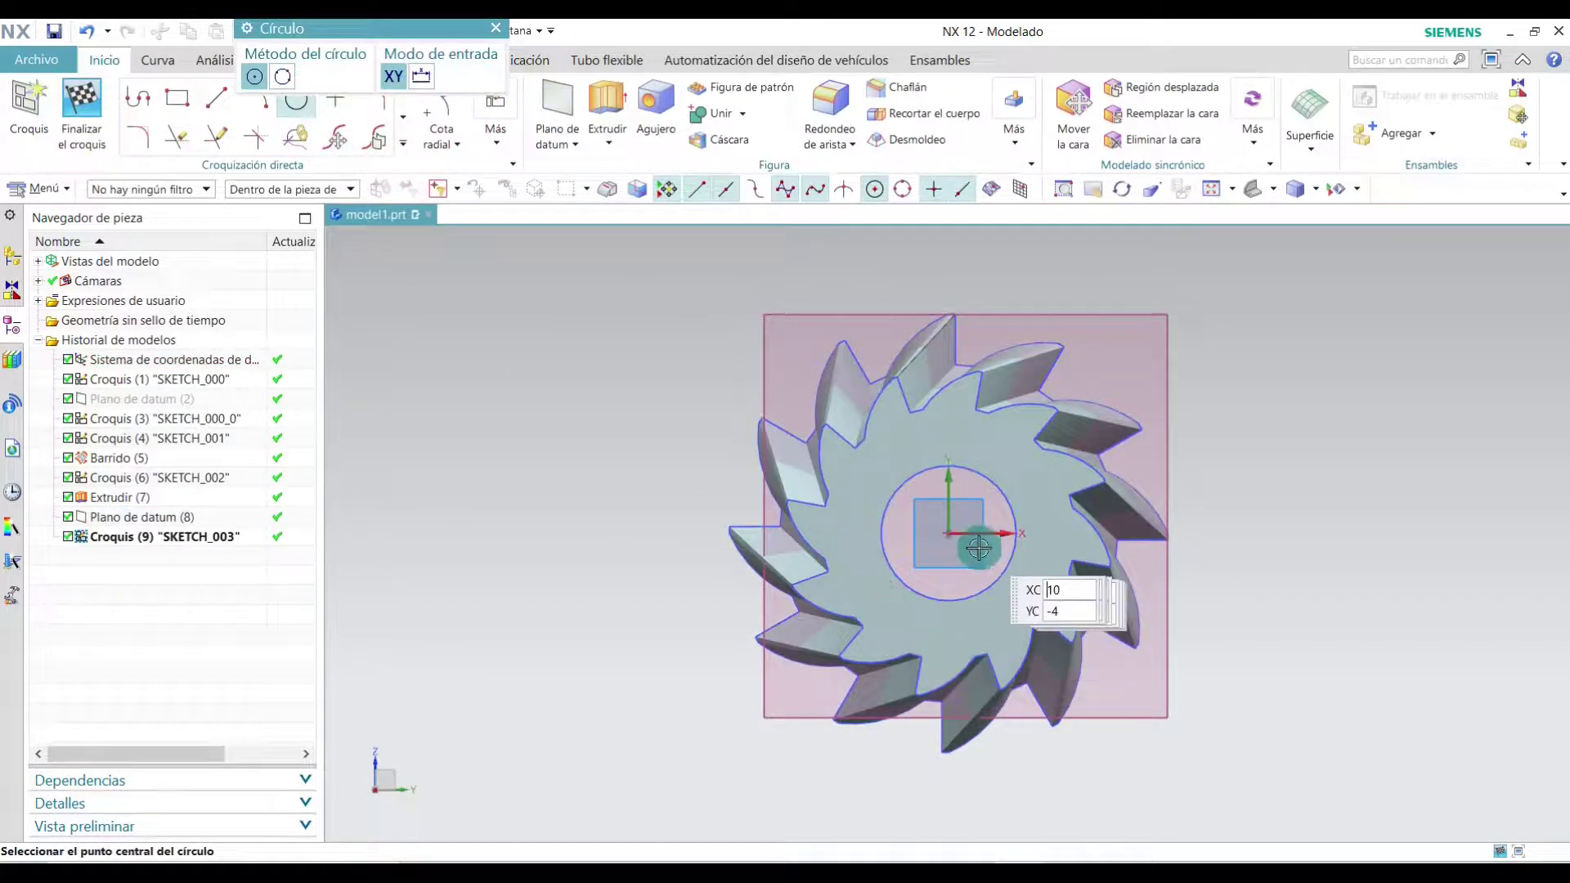
click(949, 531)
text(60)
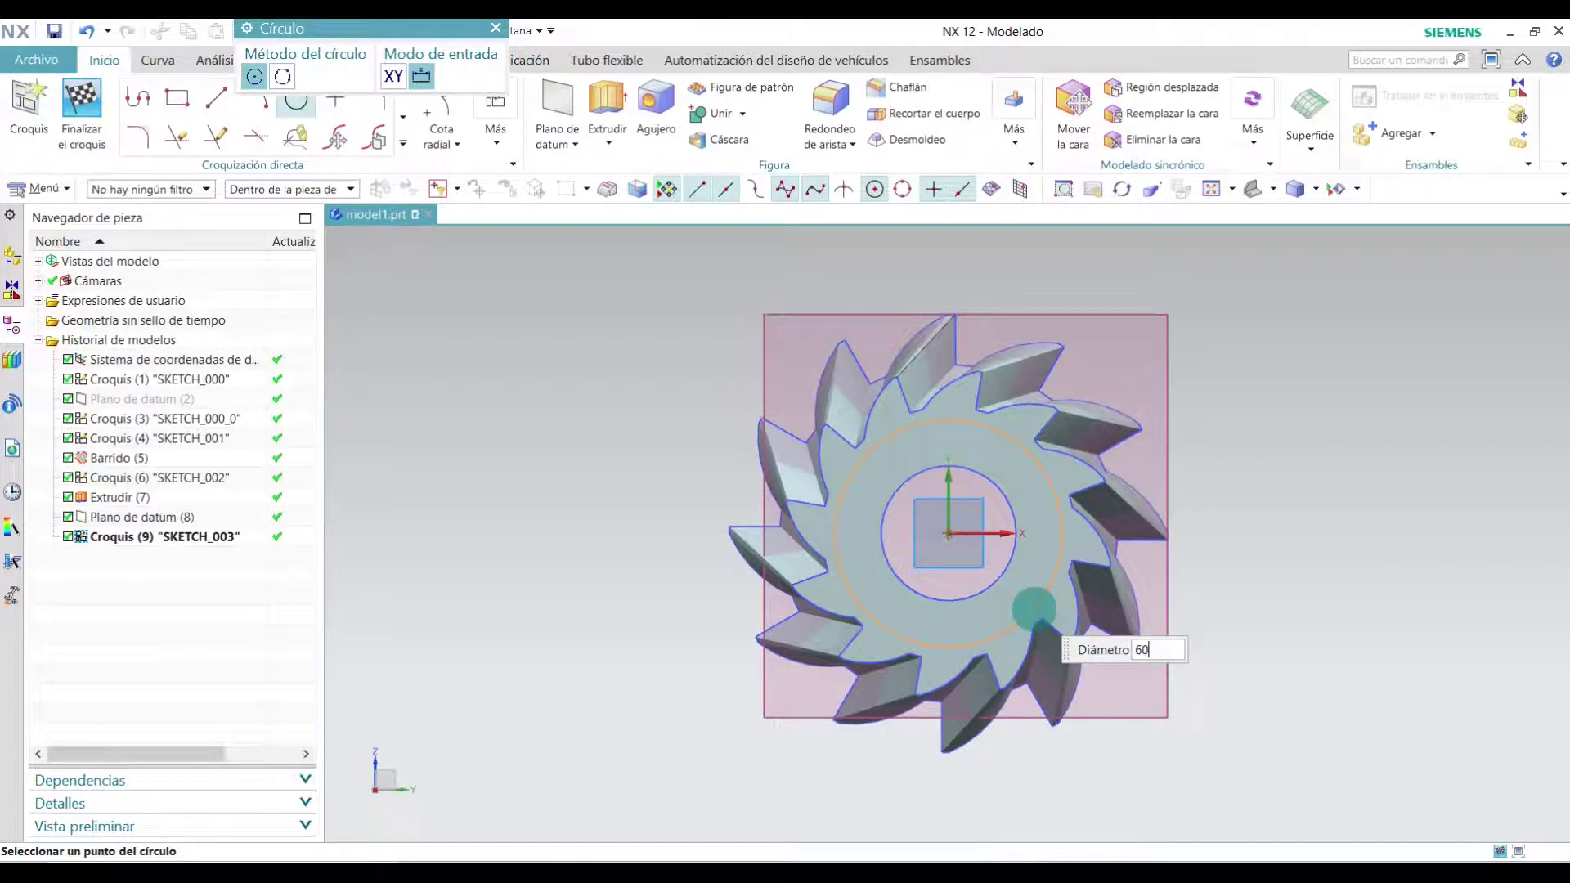
text(0)
key(Return)
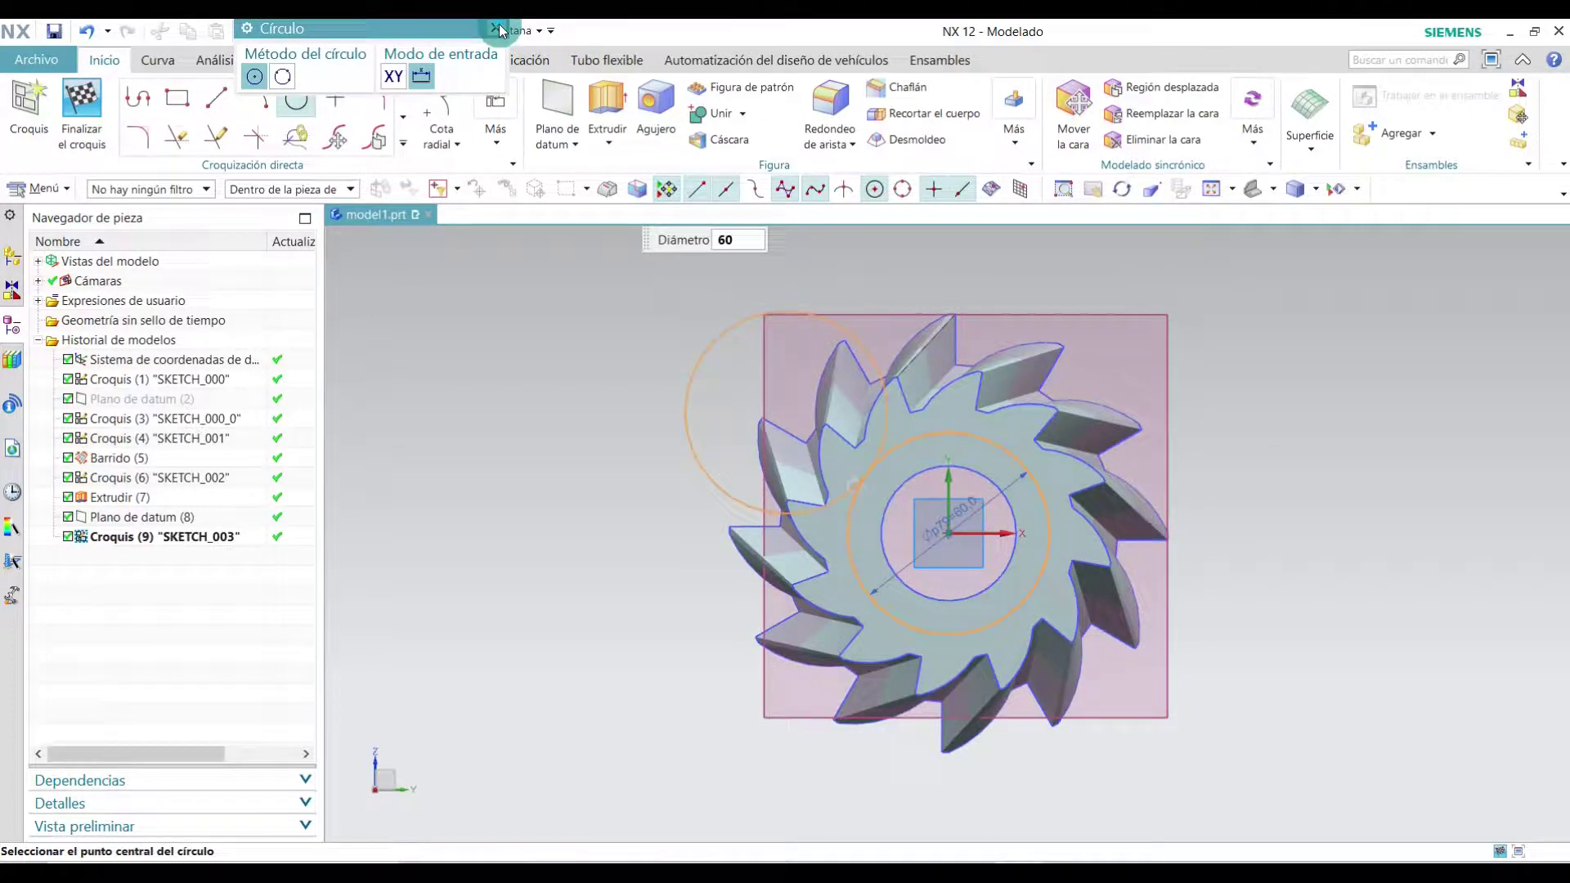
click(496, 30)
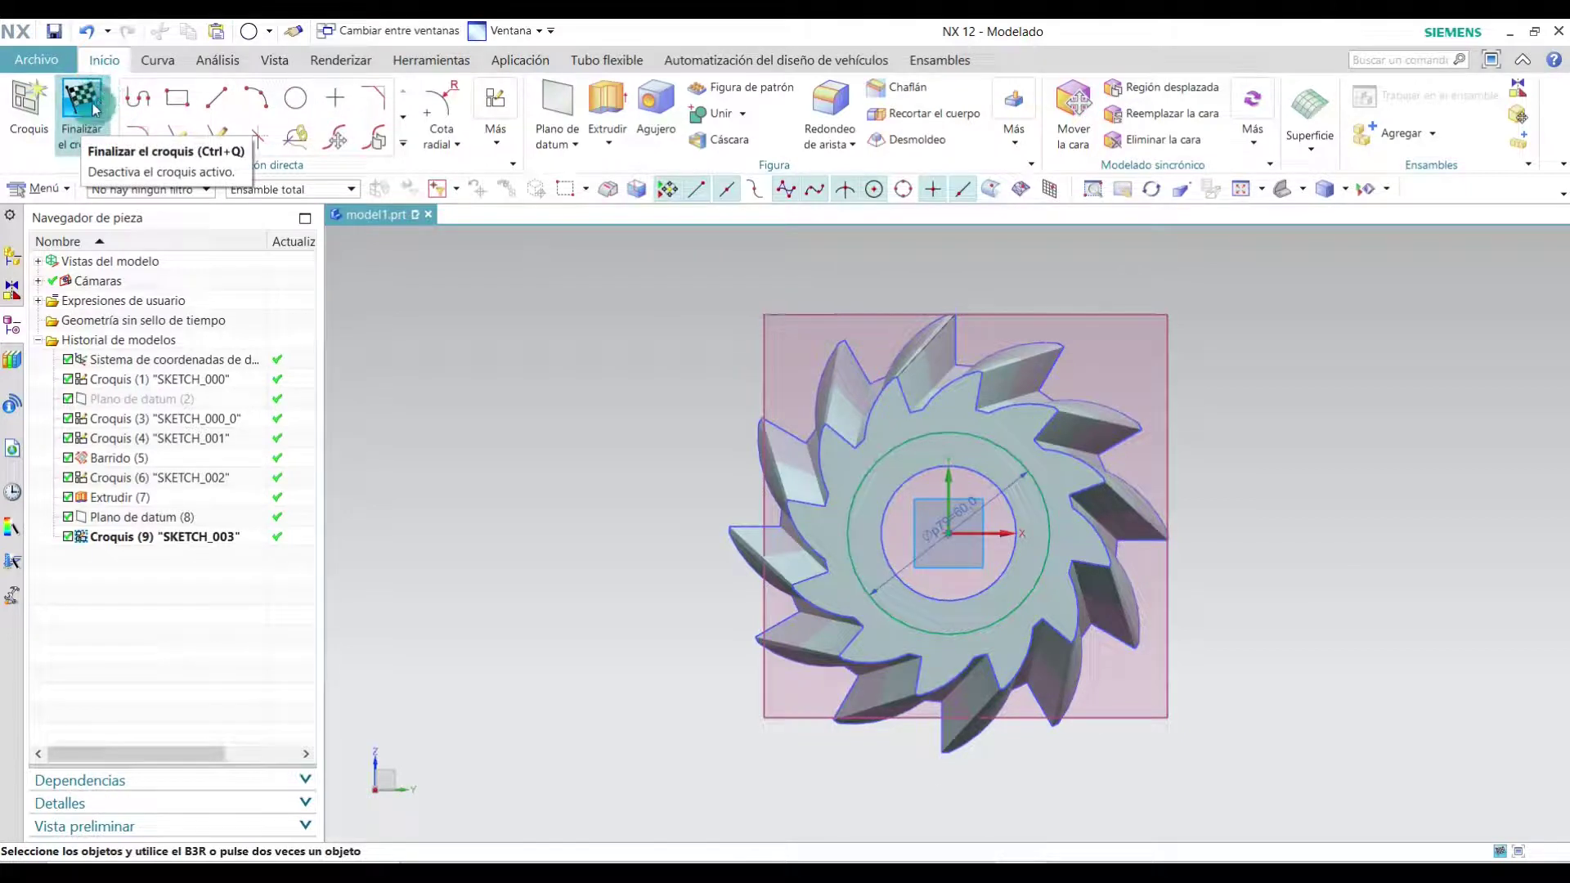
click(95, 109)
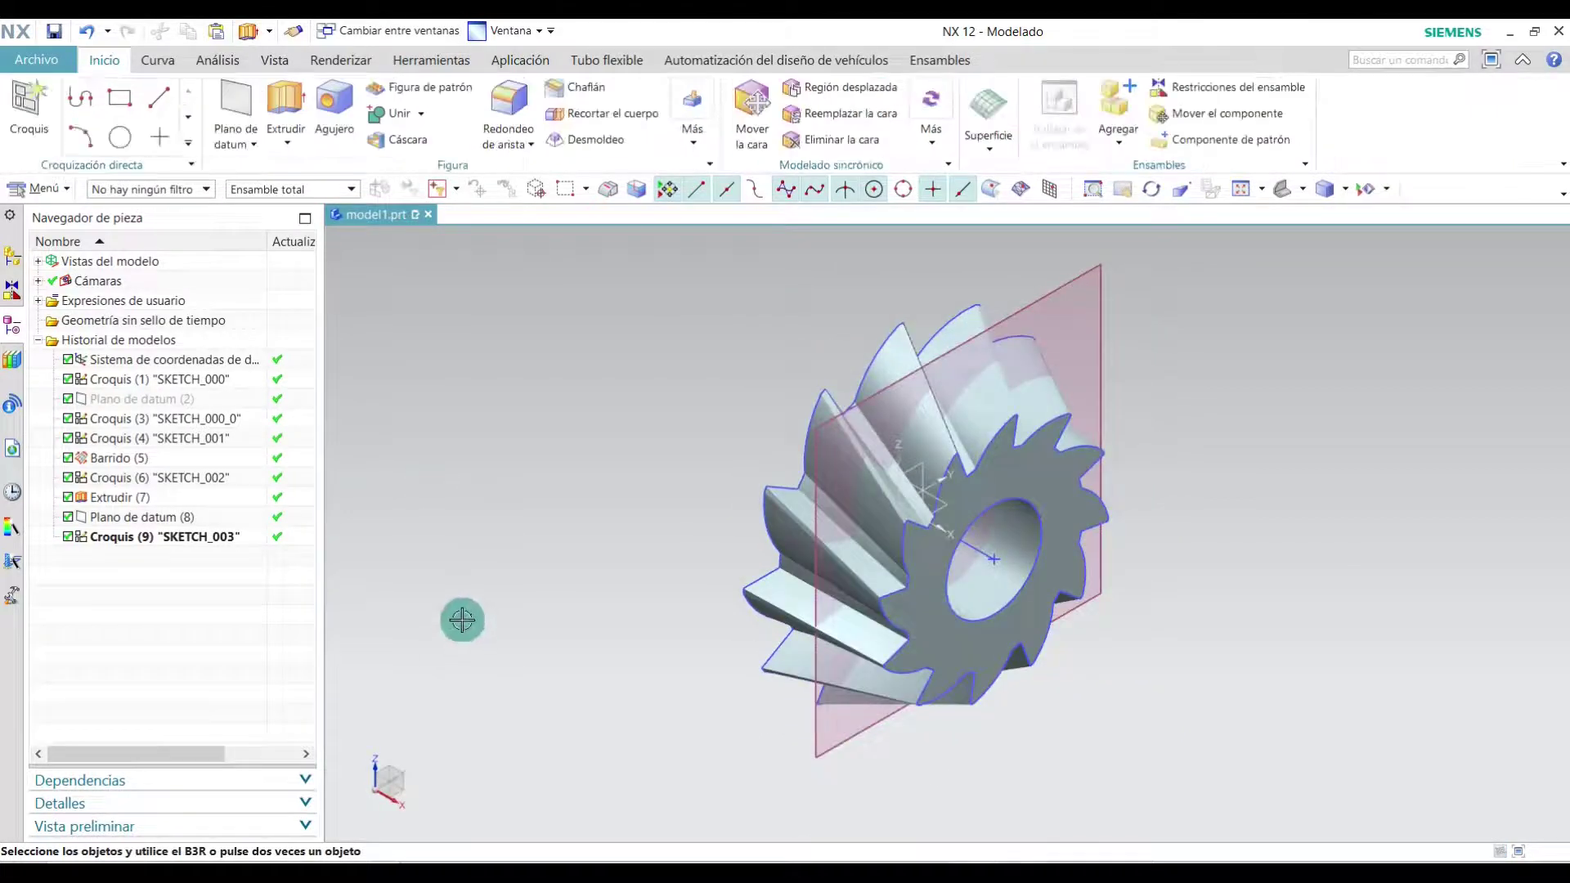
- Extrude the Ø60 circle with start distance 18 mm and end distance 25 mm
click(286, 105)
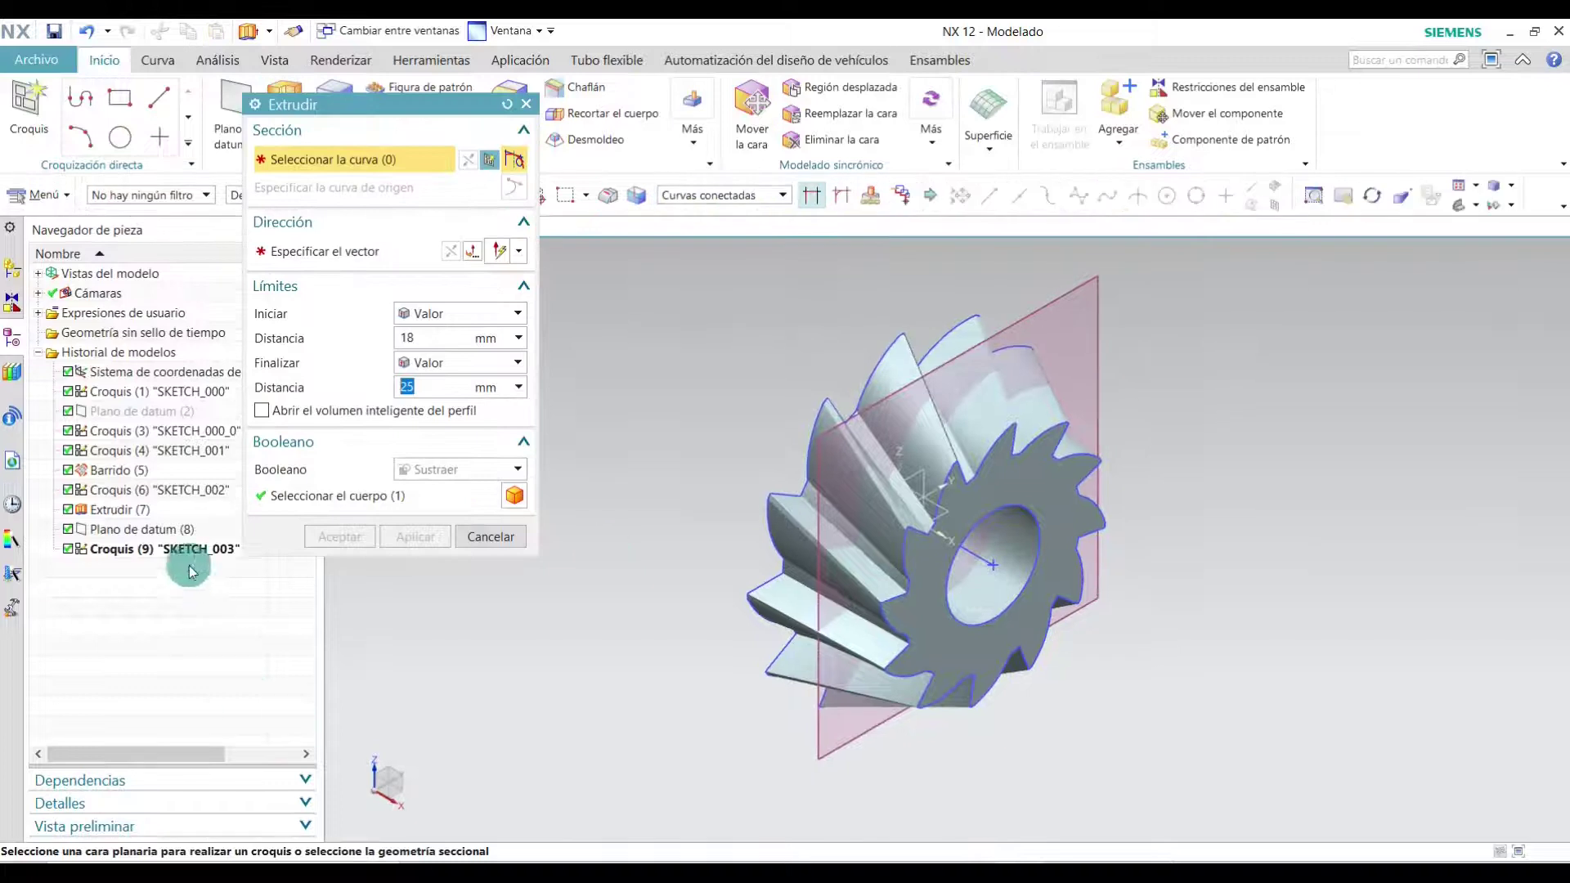
click(125, 553)
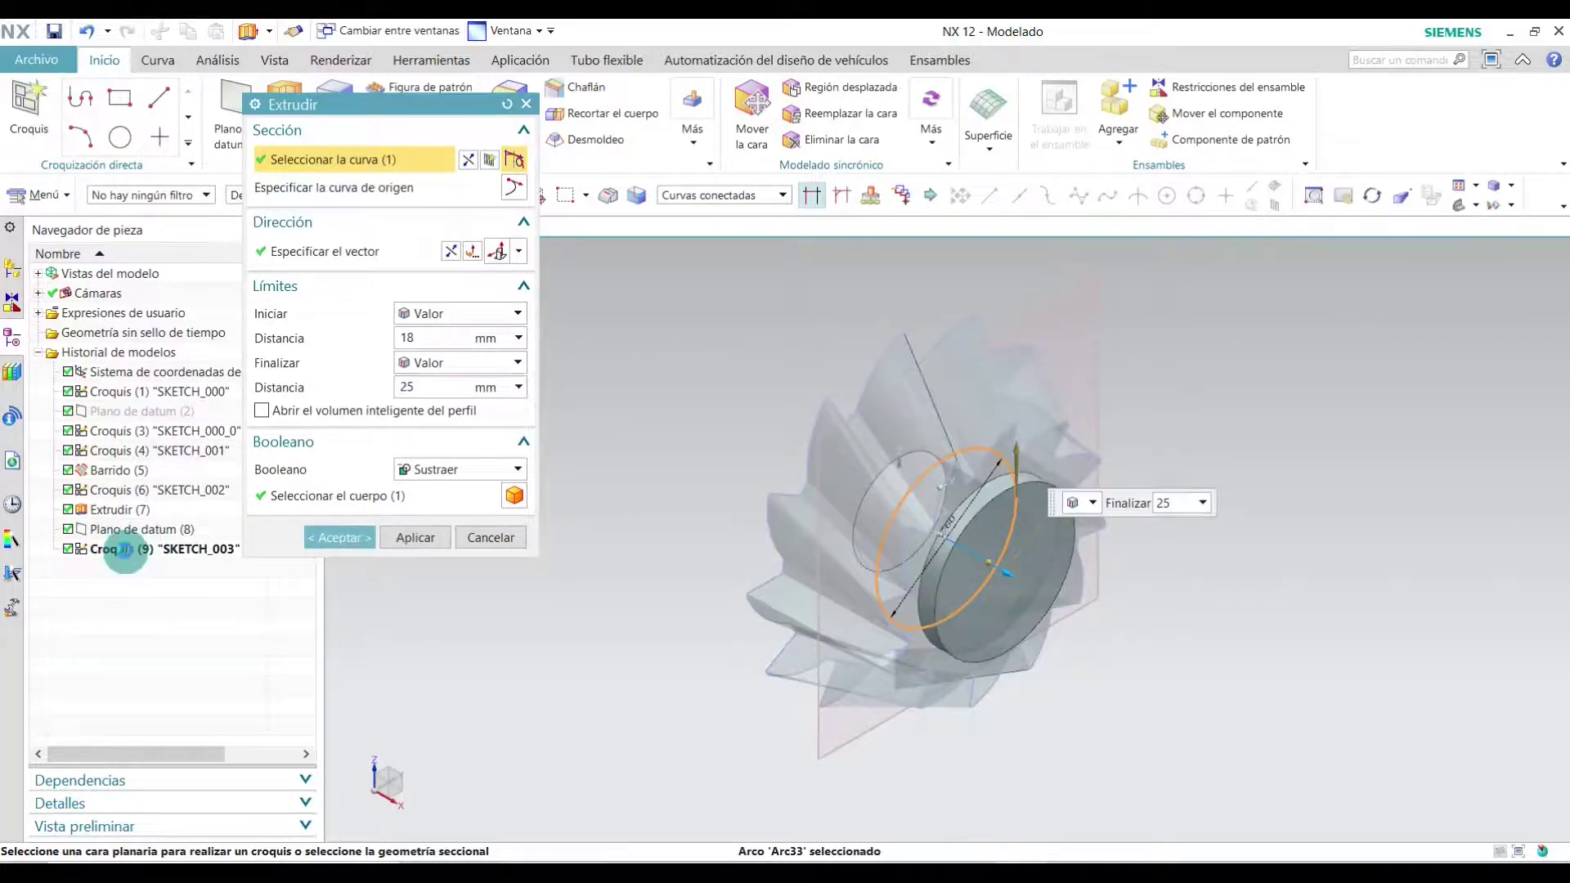
scroll(1046, 539, up, 3)
click(376, 399)
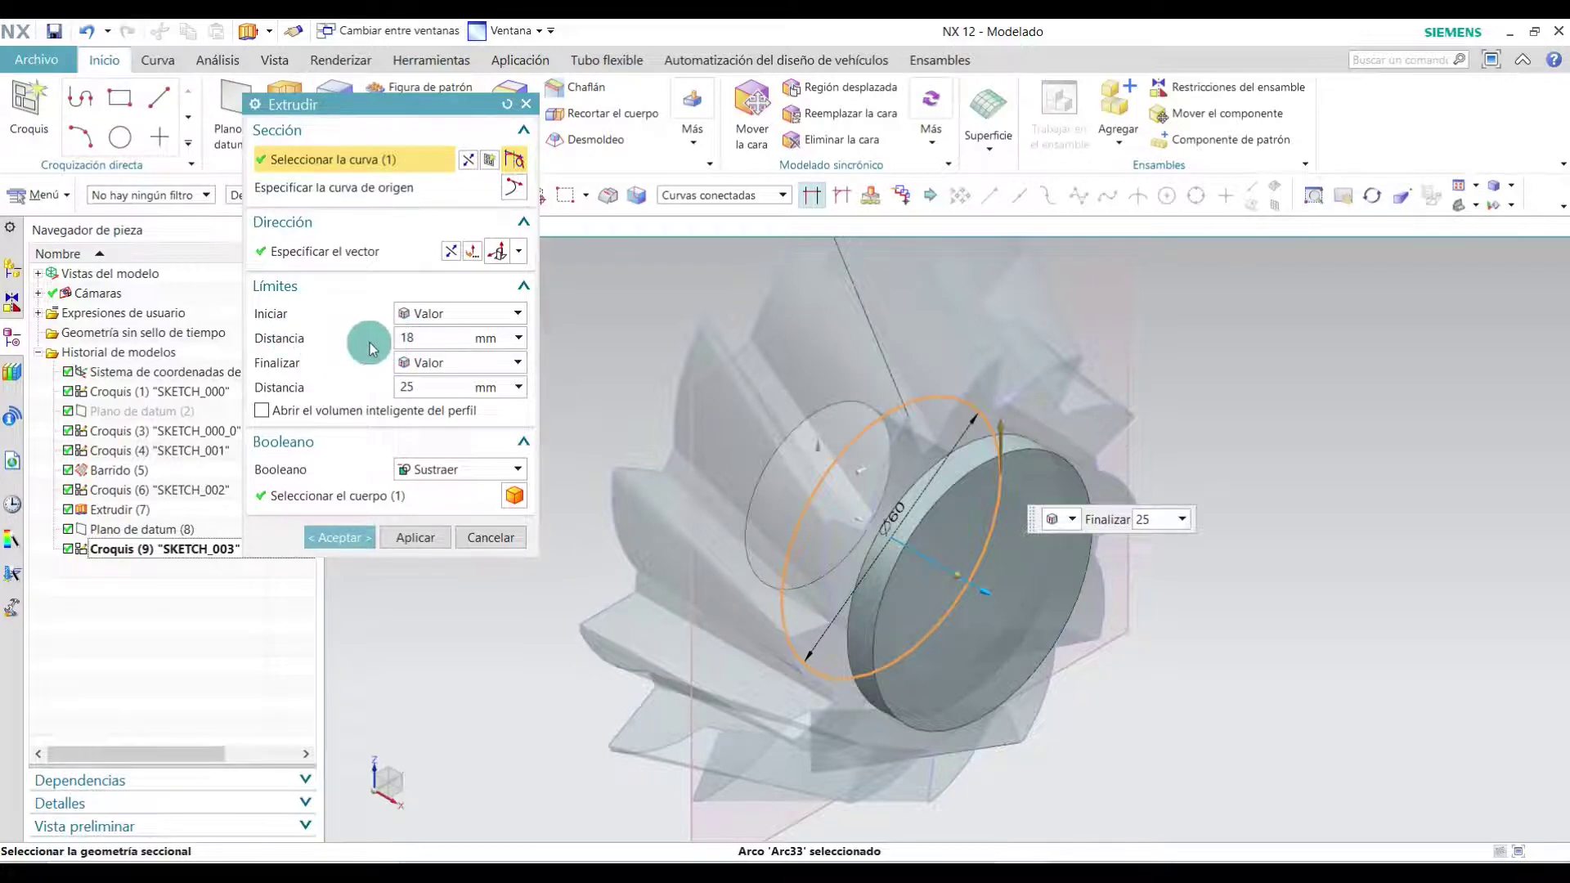
double_click(401, 337)
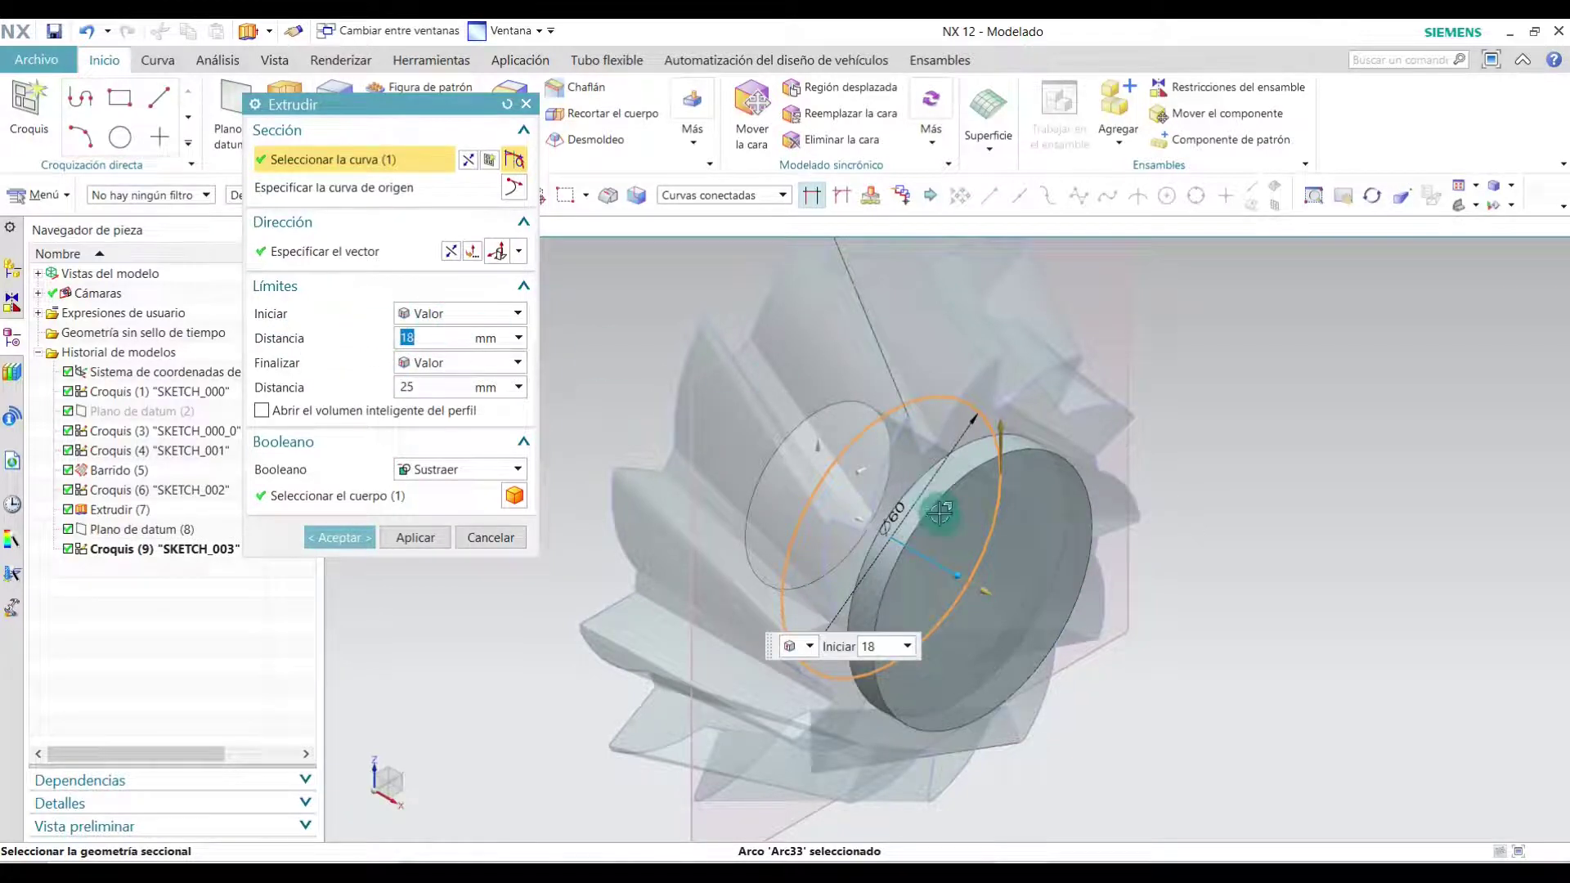
scroll(940, 513, up, 2)
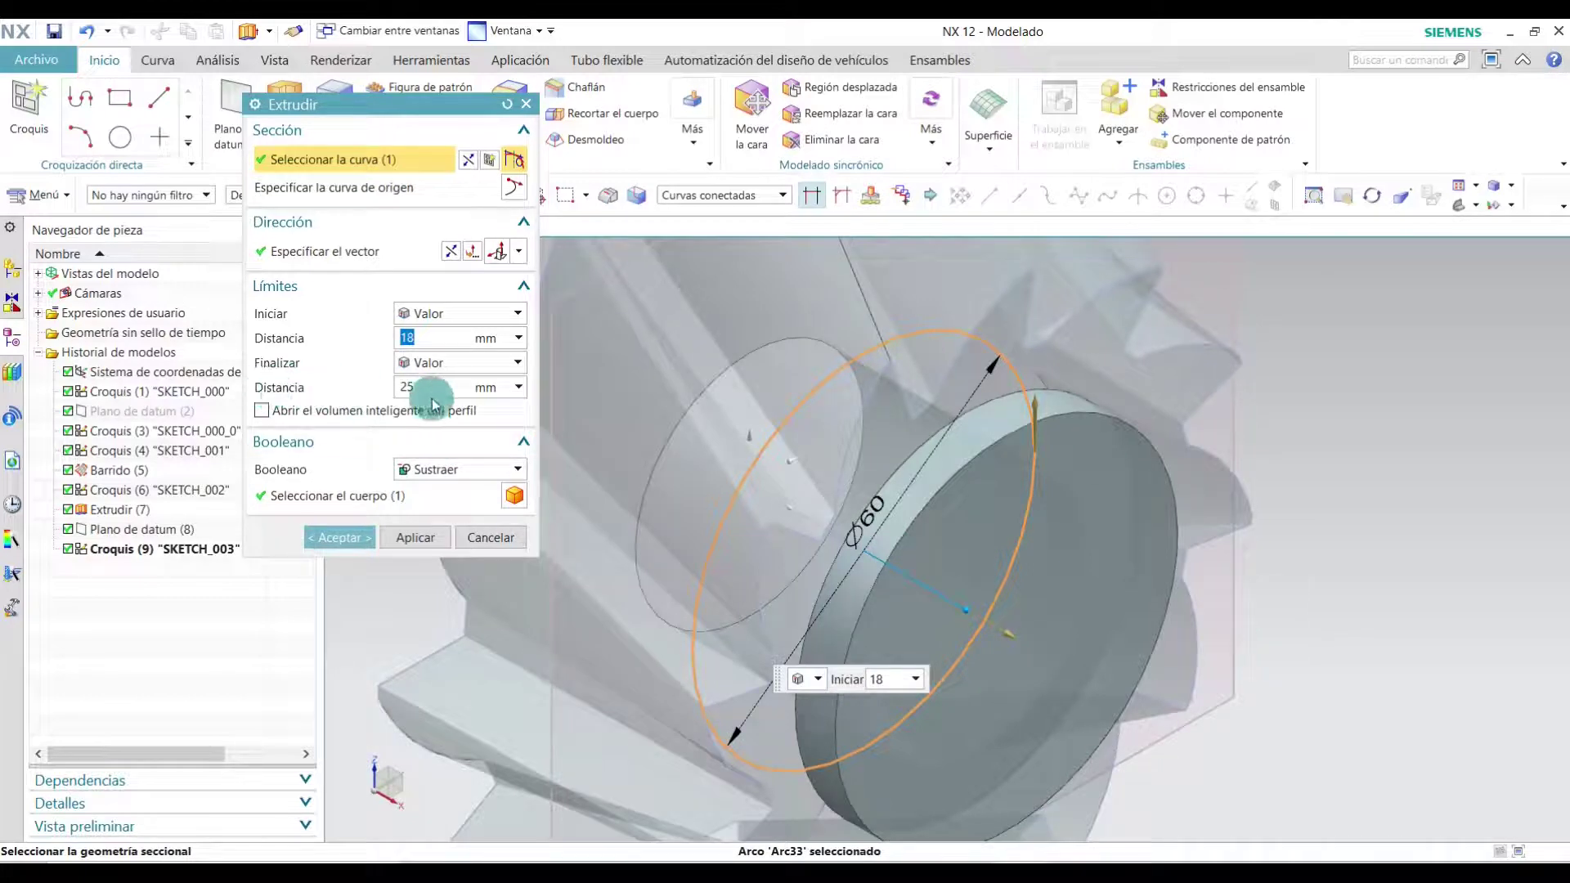
double_click(407, 388)
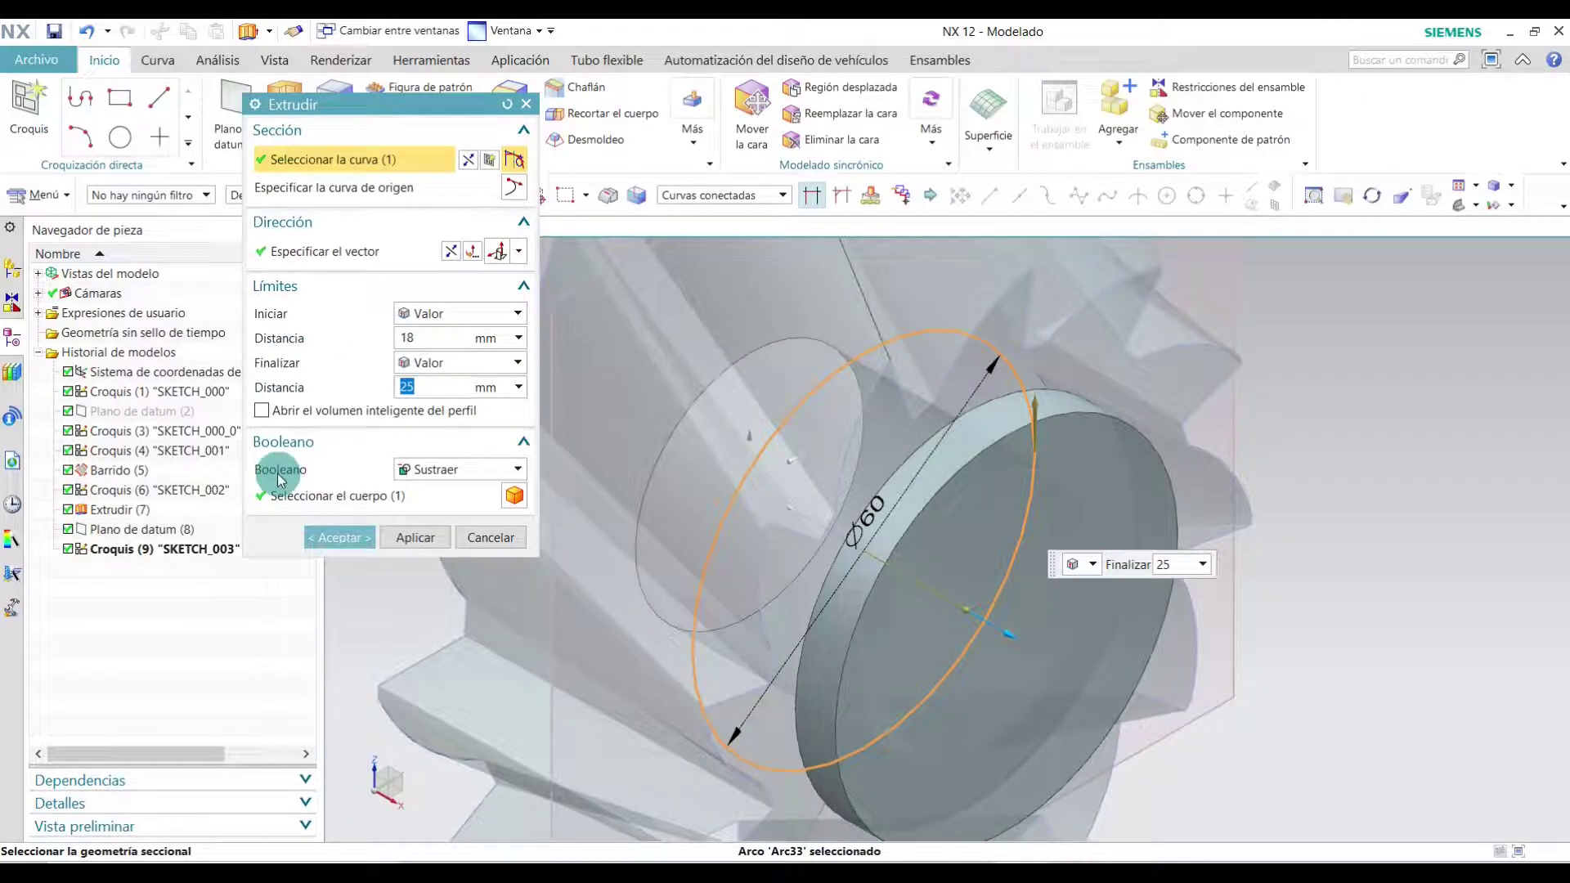
- Subtract the extrusion from the cutter body, then orbit to view the recessed face
click(459, 479)
click(422, 530)
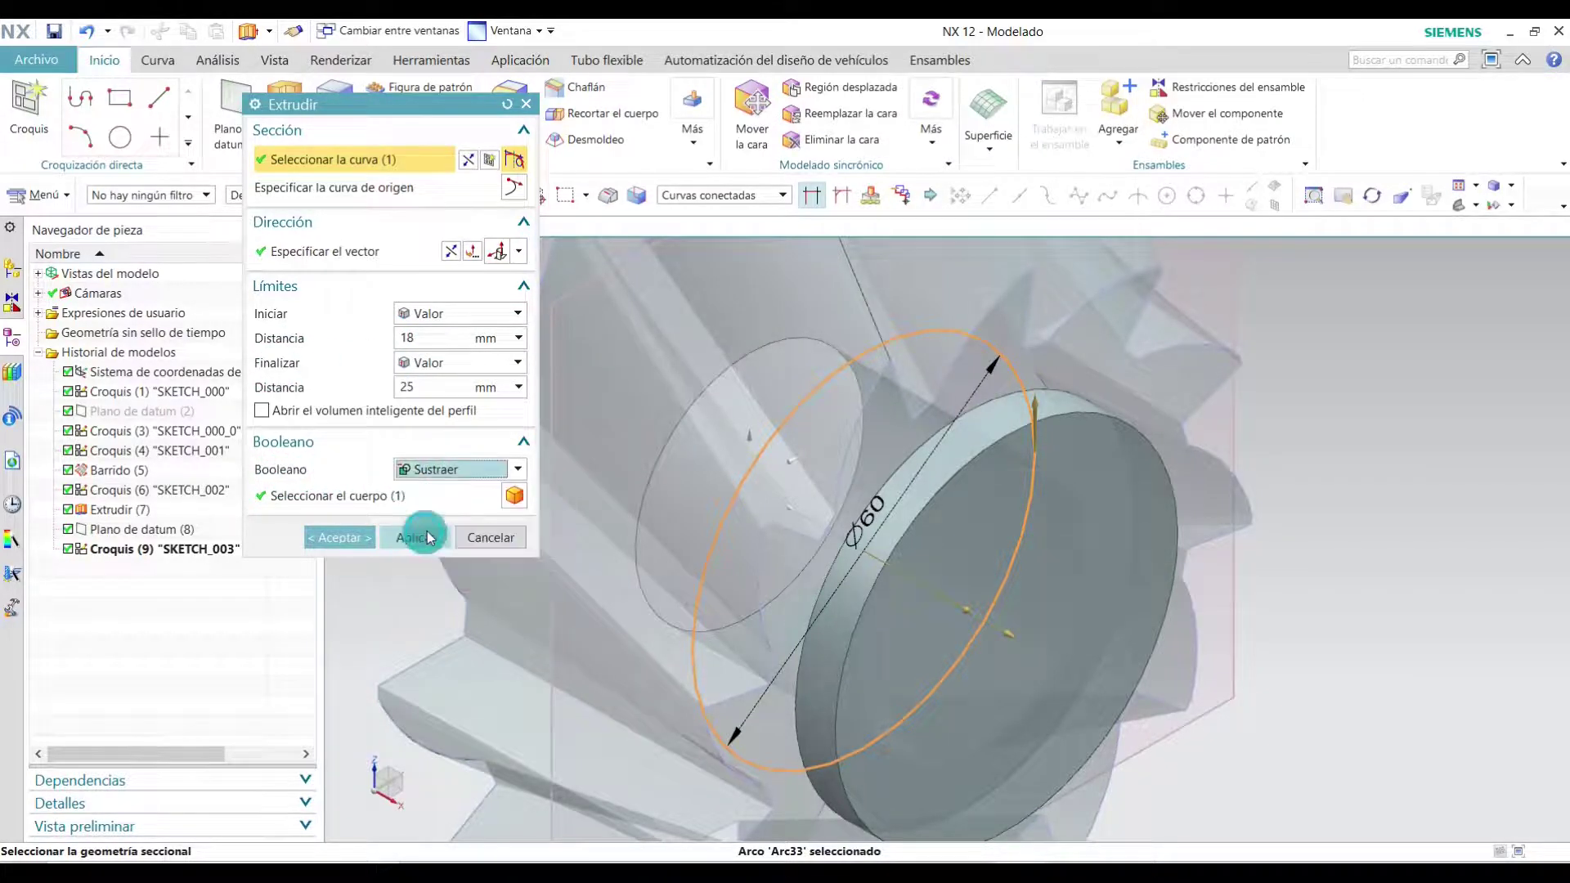
scroll(650, 411, down, 5)
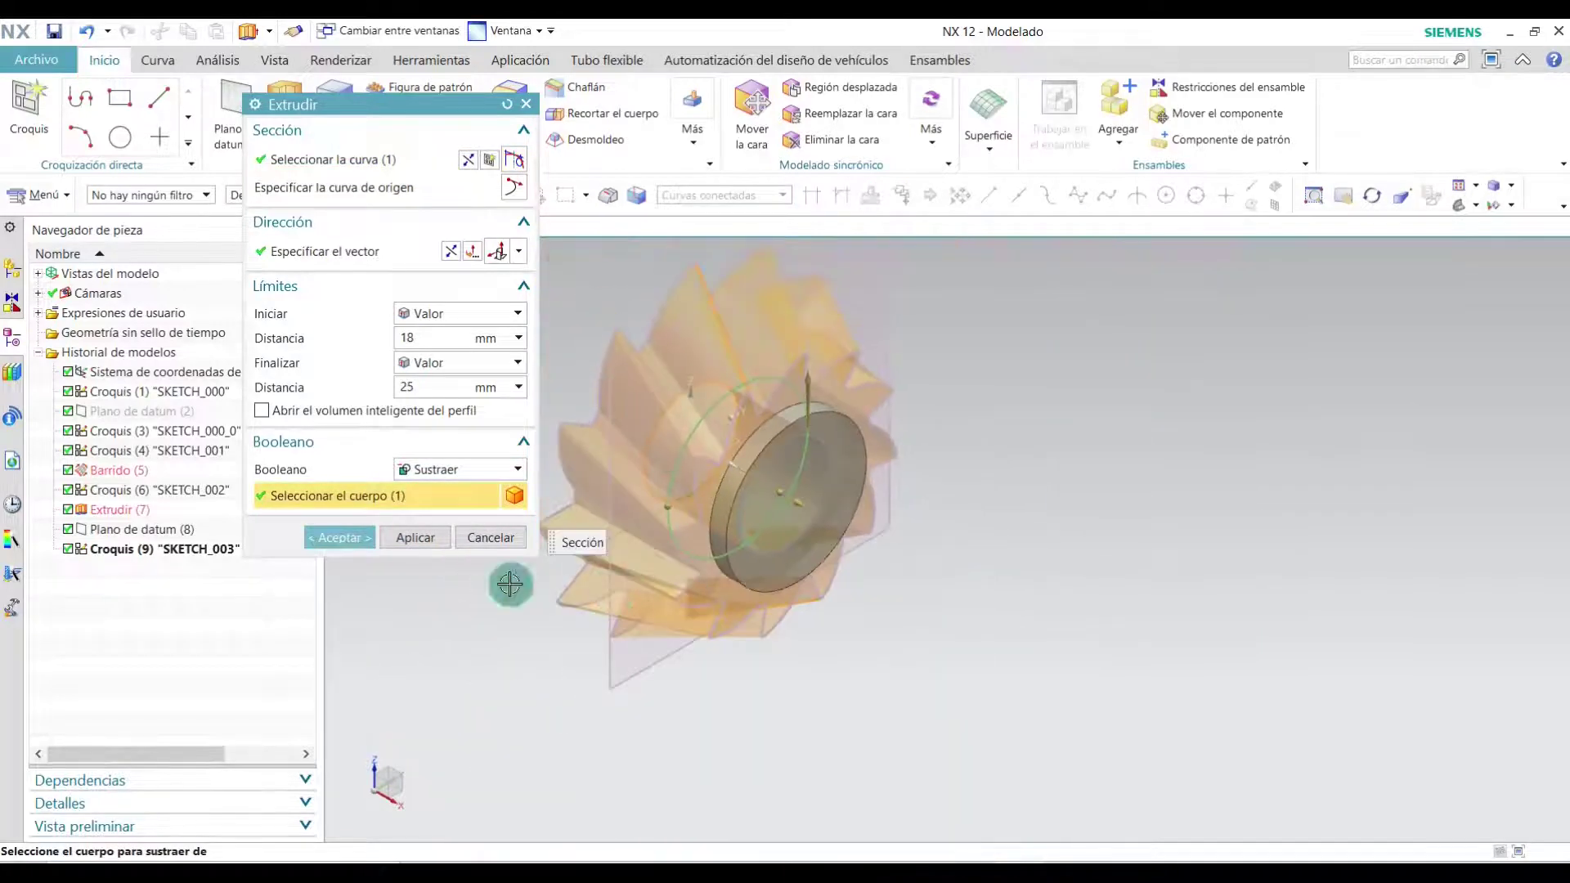
click(344, 543)
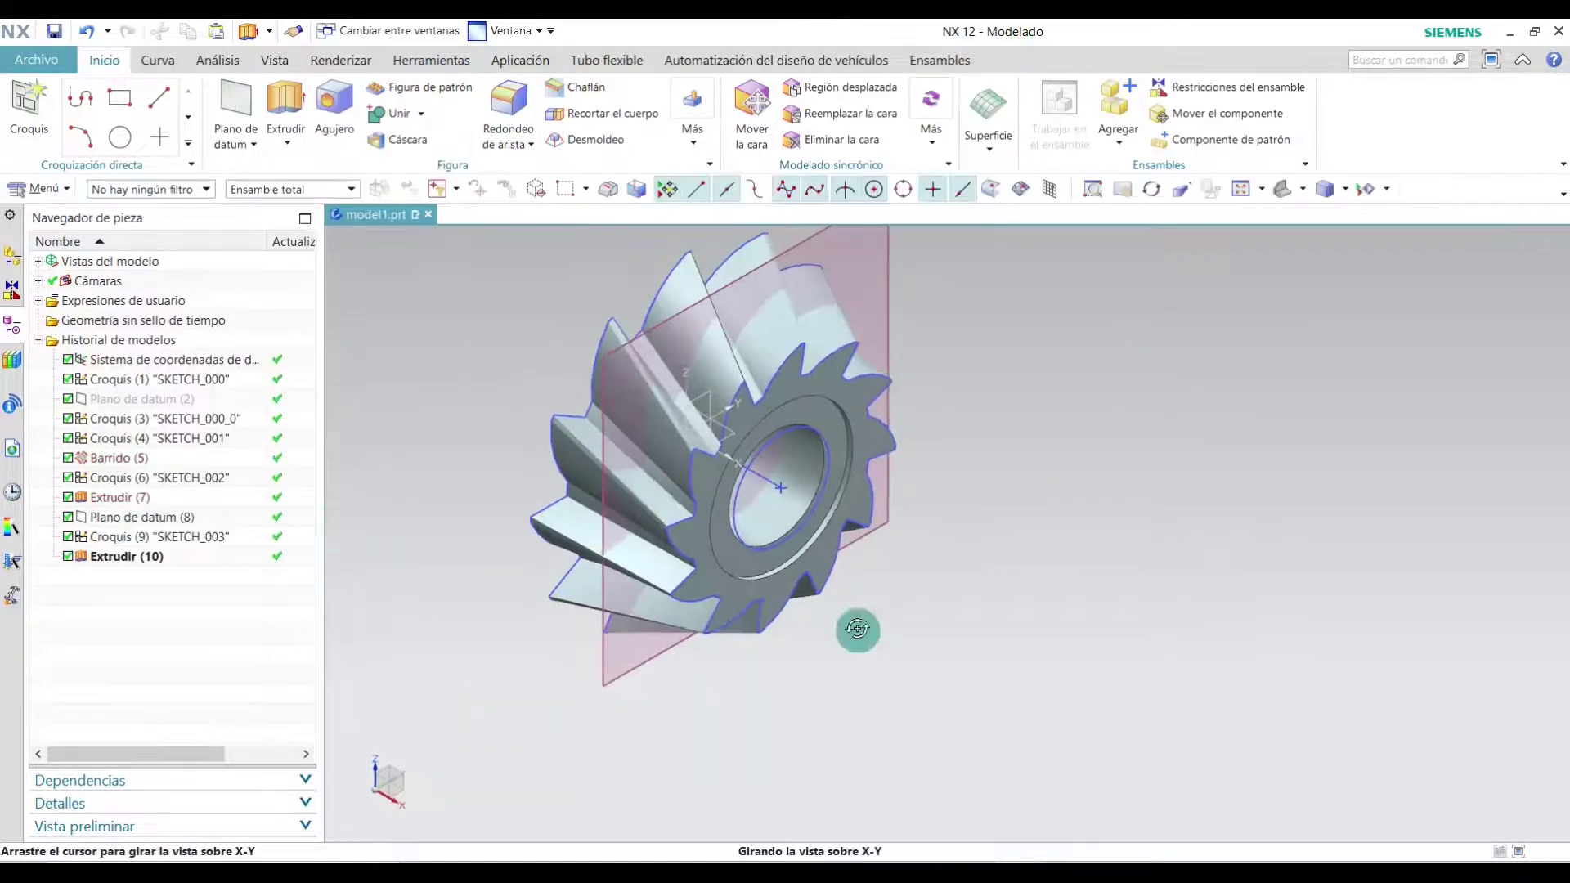
middle_drag(953, 631, 870, 596)
scroll(805, 365, up, 5)
mouse_move(1023, 385)
middle_down()
mouse_move(998, 456)
mouse_move(1292, 328)
middle_up()
- Extrude Croquis (9) from 18 to 25 mm, subtracting it from the cutter body
click(1302, 190)
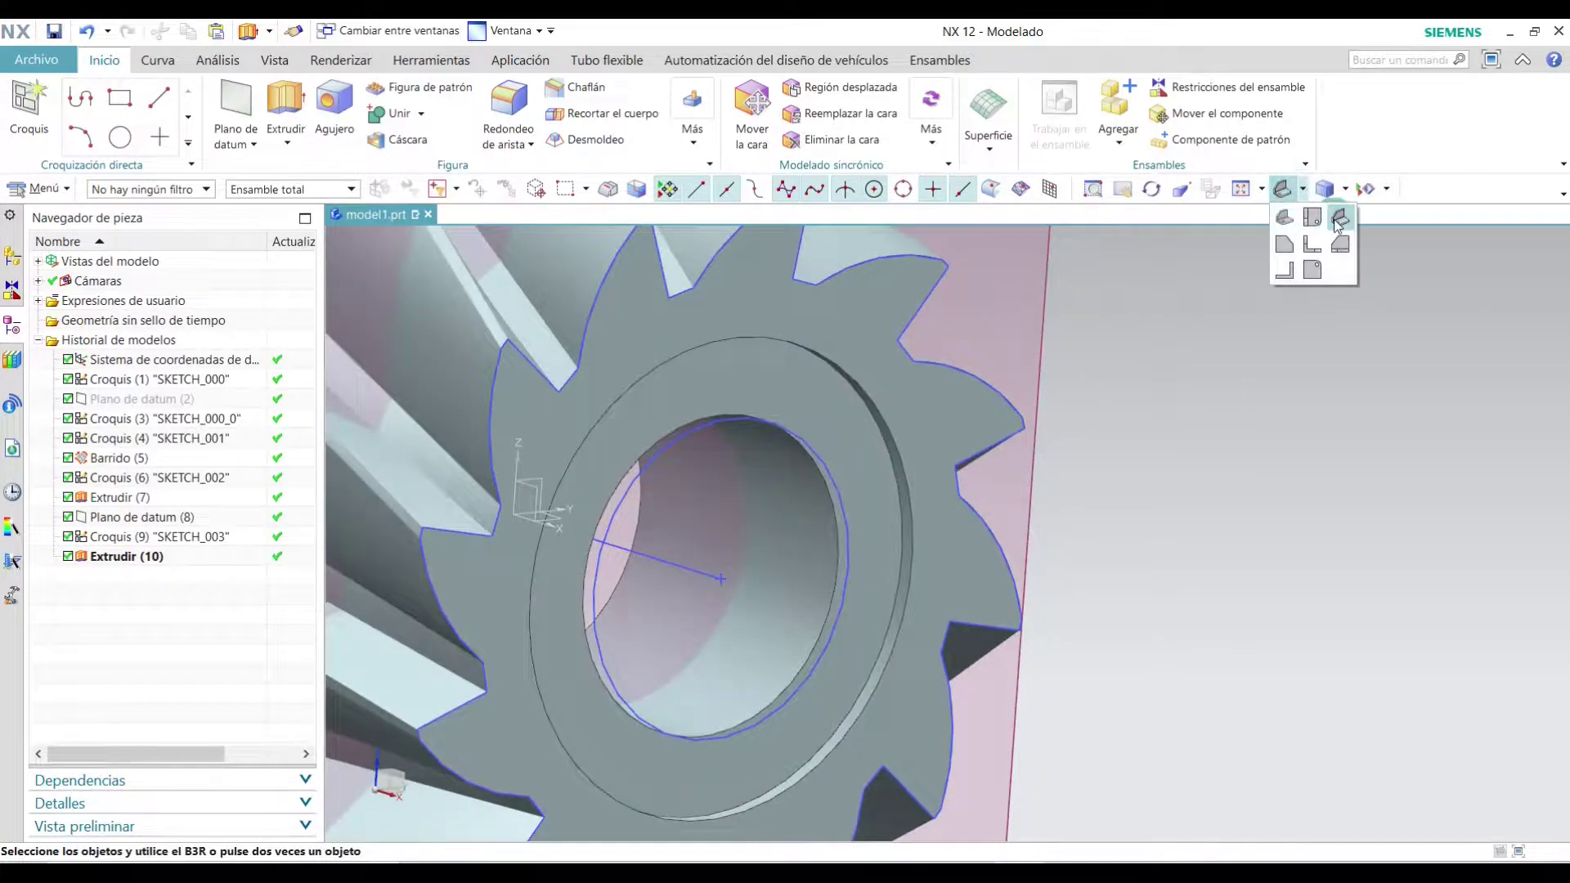
click(1336, 214)
click(285, 102)
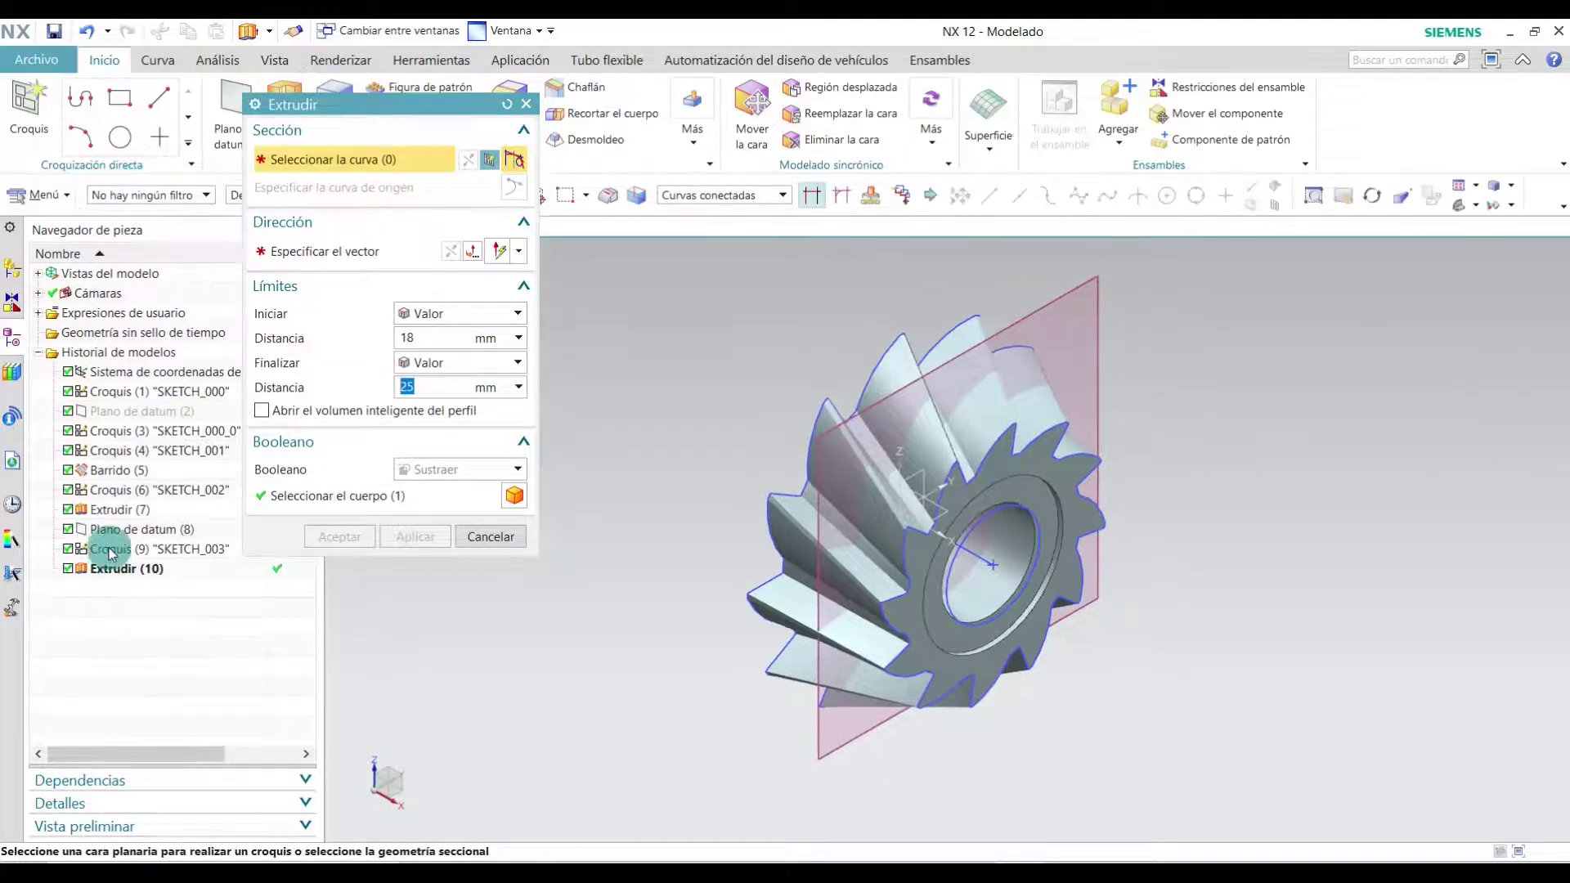
click(110, 554)
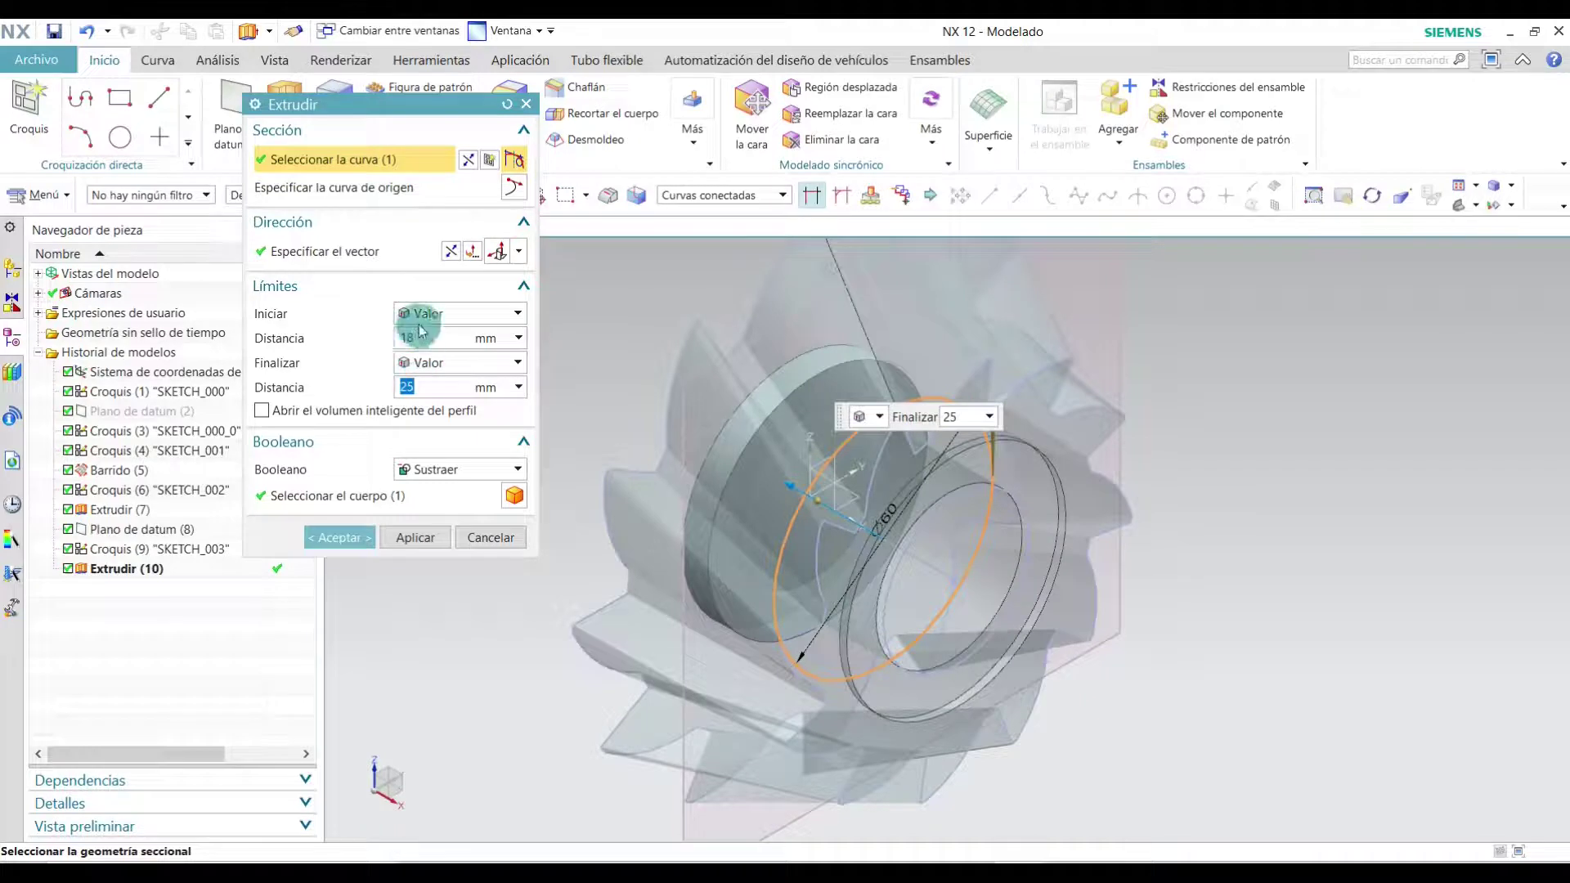
click(515, 494)
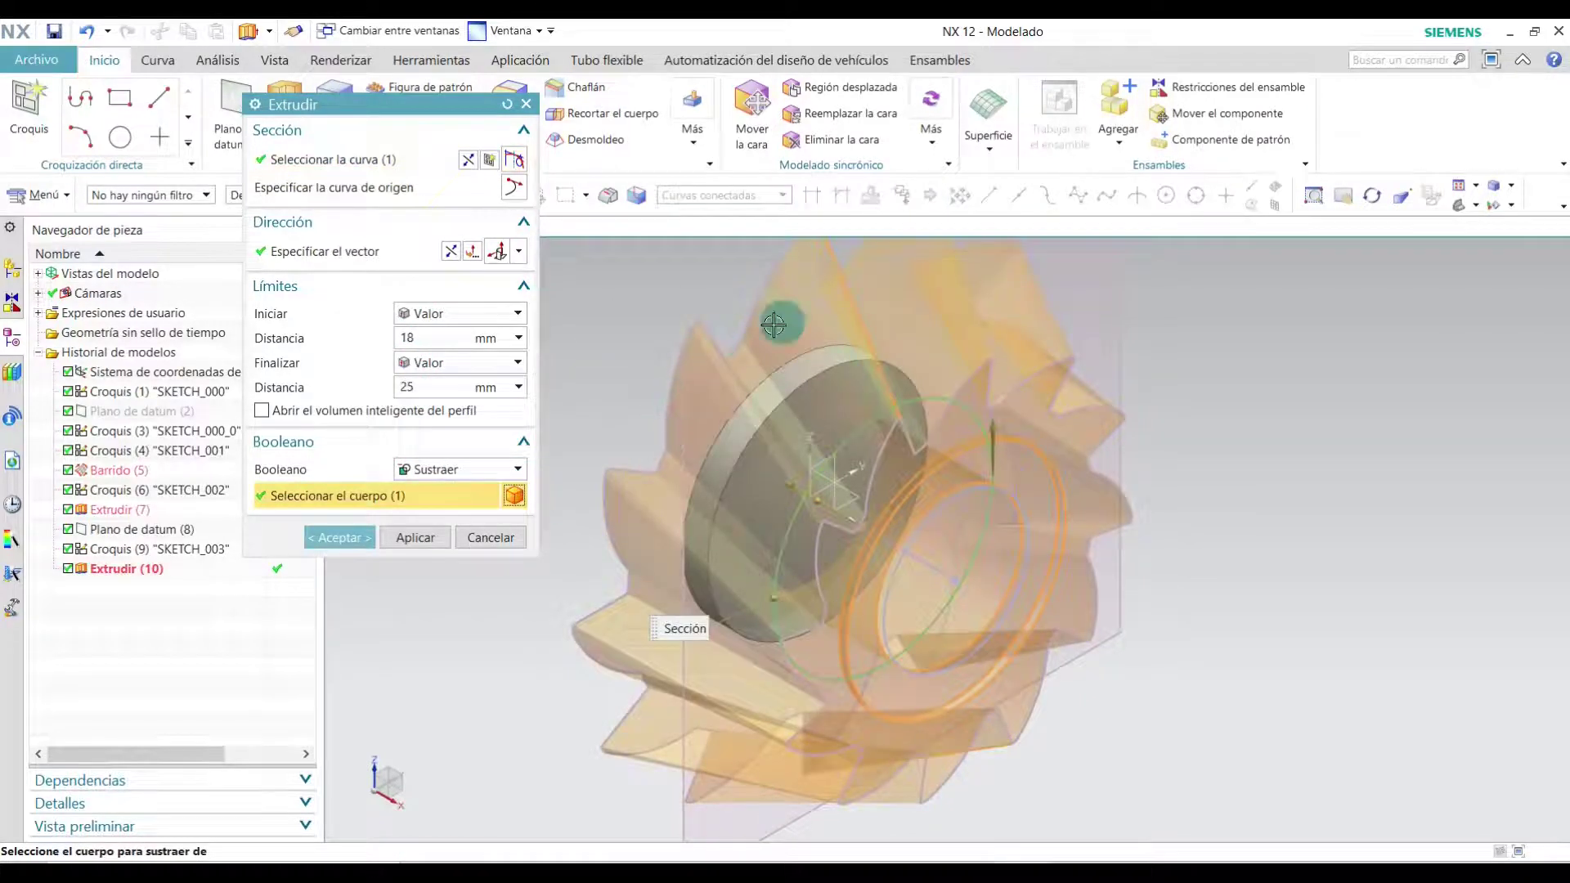
click(353, 537)
- Orbit and reorient the cutter to inspect the new recess around the hub
middle_drag(1188, 581, 1123, 495)
mouse_move(1093, 343)
middle_down()
mouse_move(1234, 379)
mouse_move(1324, 305)
mouse_move(1016, 369)
middle_up()
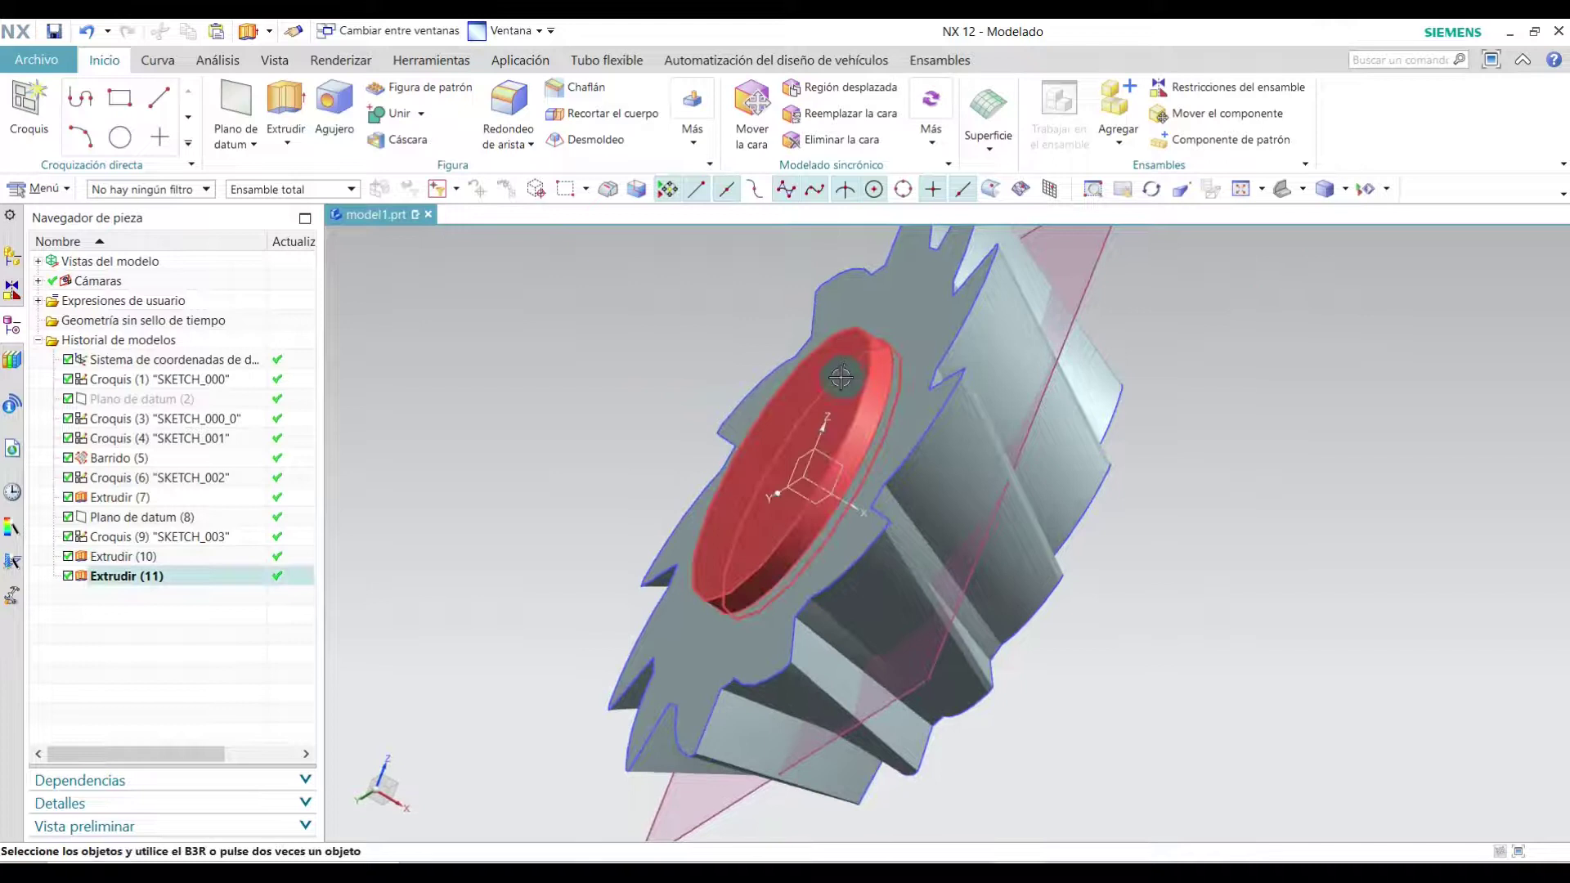
click(1306, 195)
click(1337, 218)
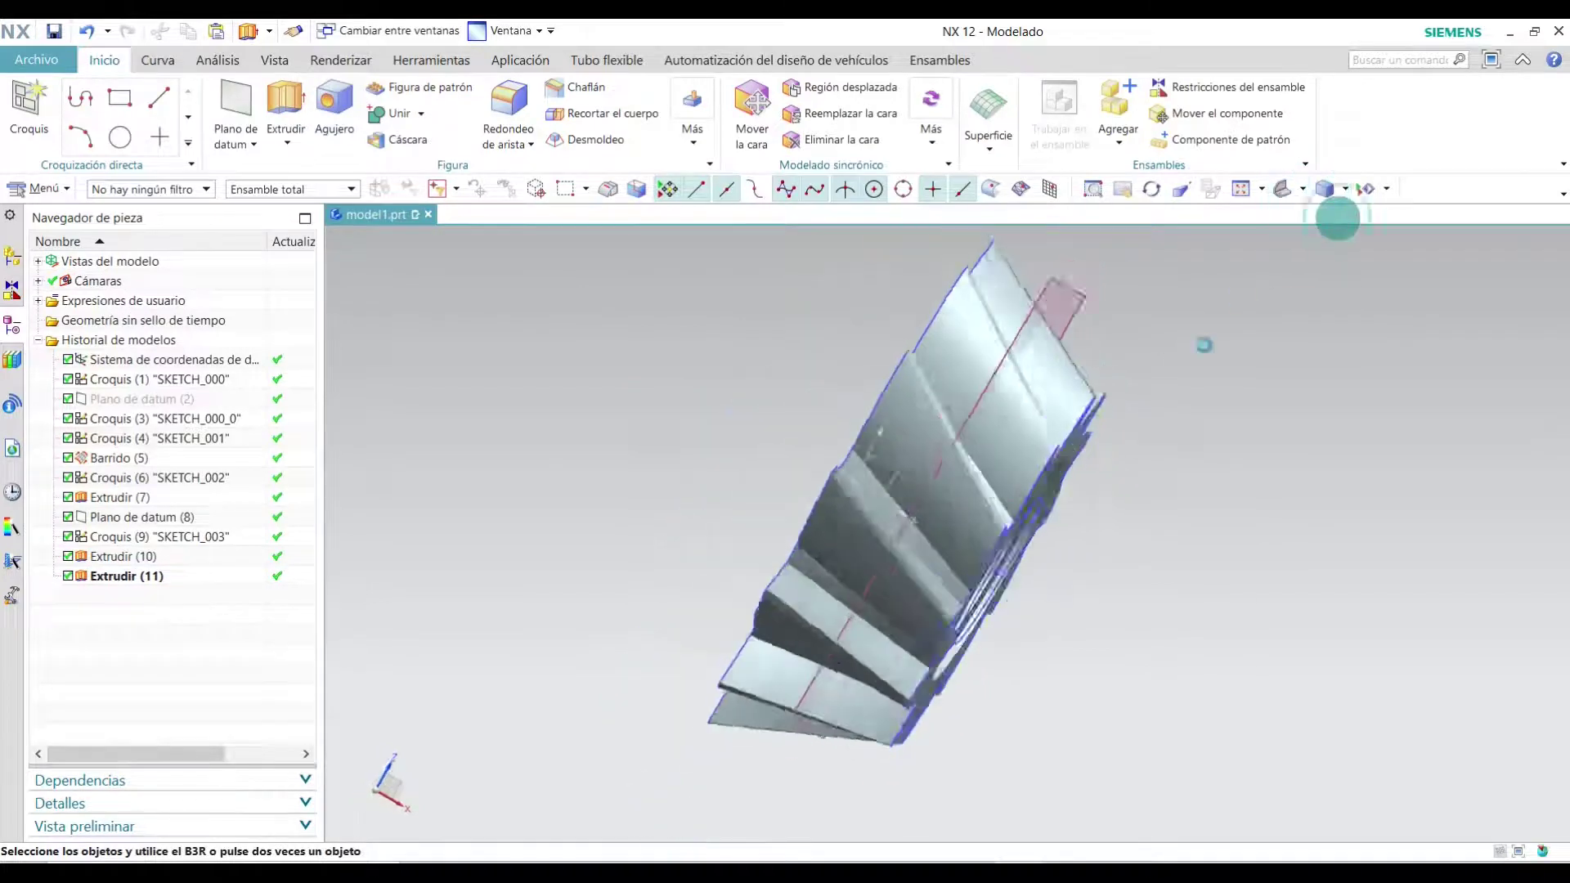
scroll(1120, 654, down, 2)
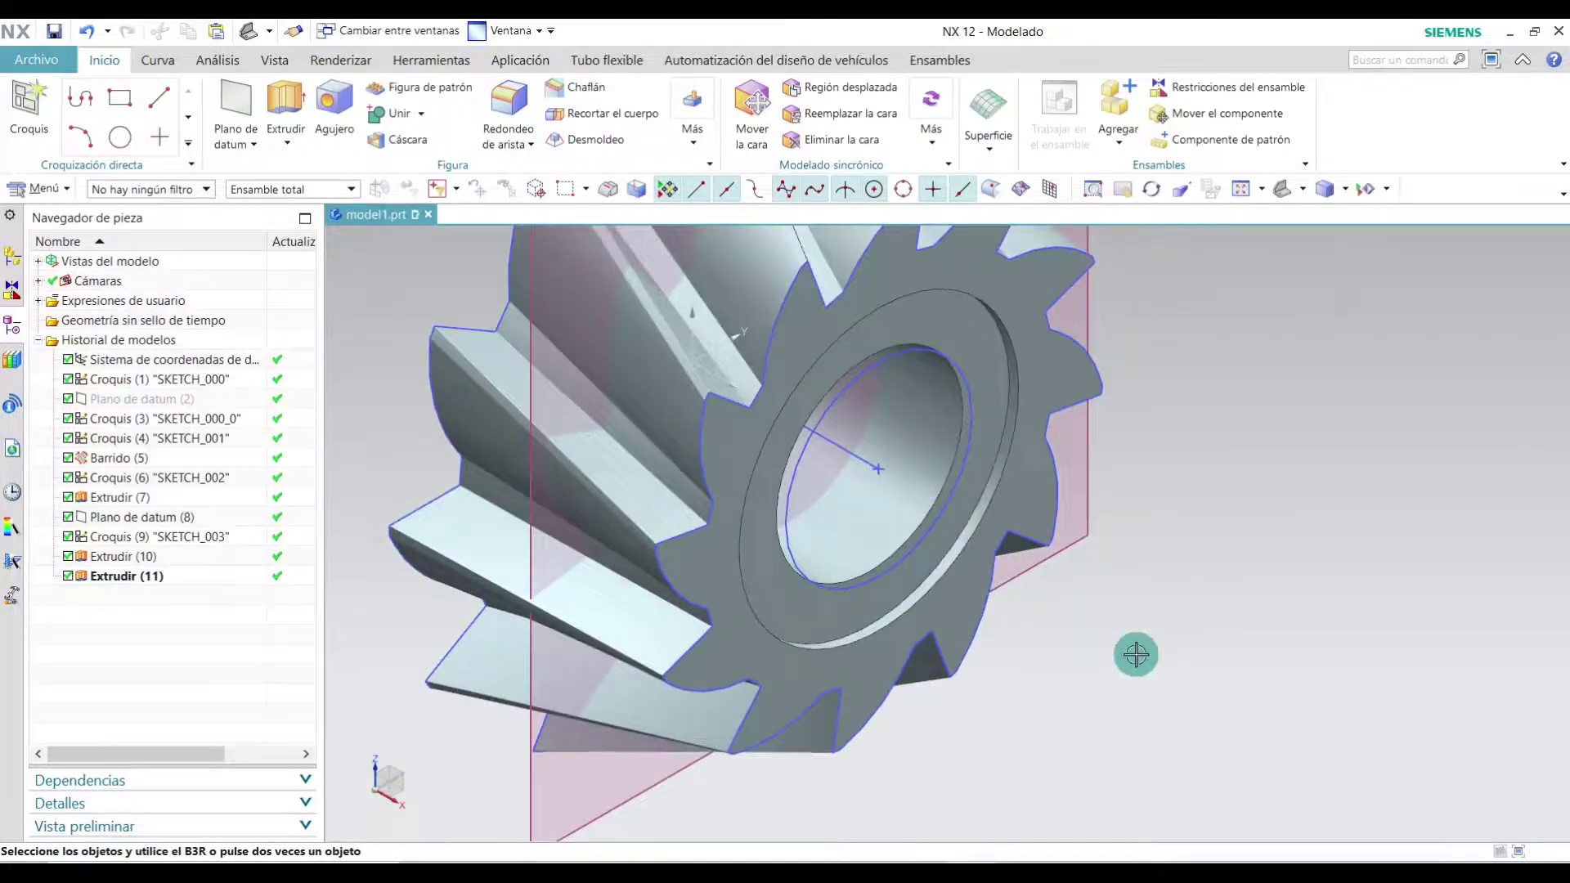
middle_drag(1133, 651, 1108, 550)
scroll(1013, 329, down, 5)
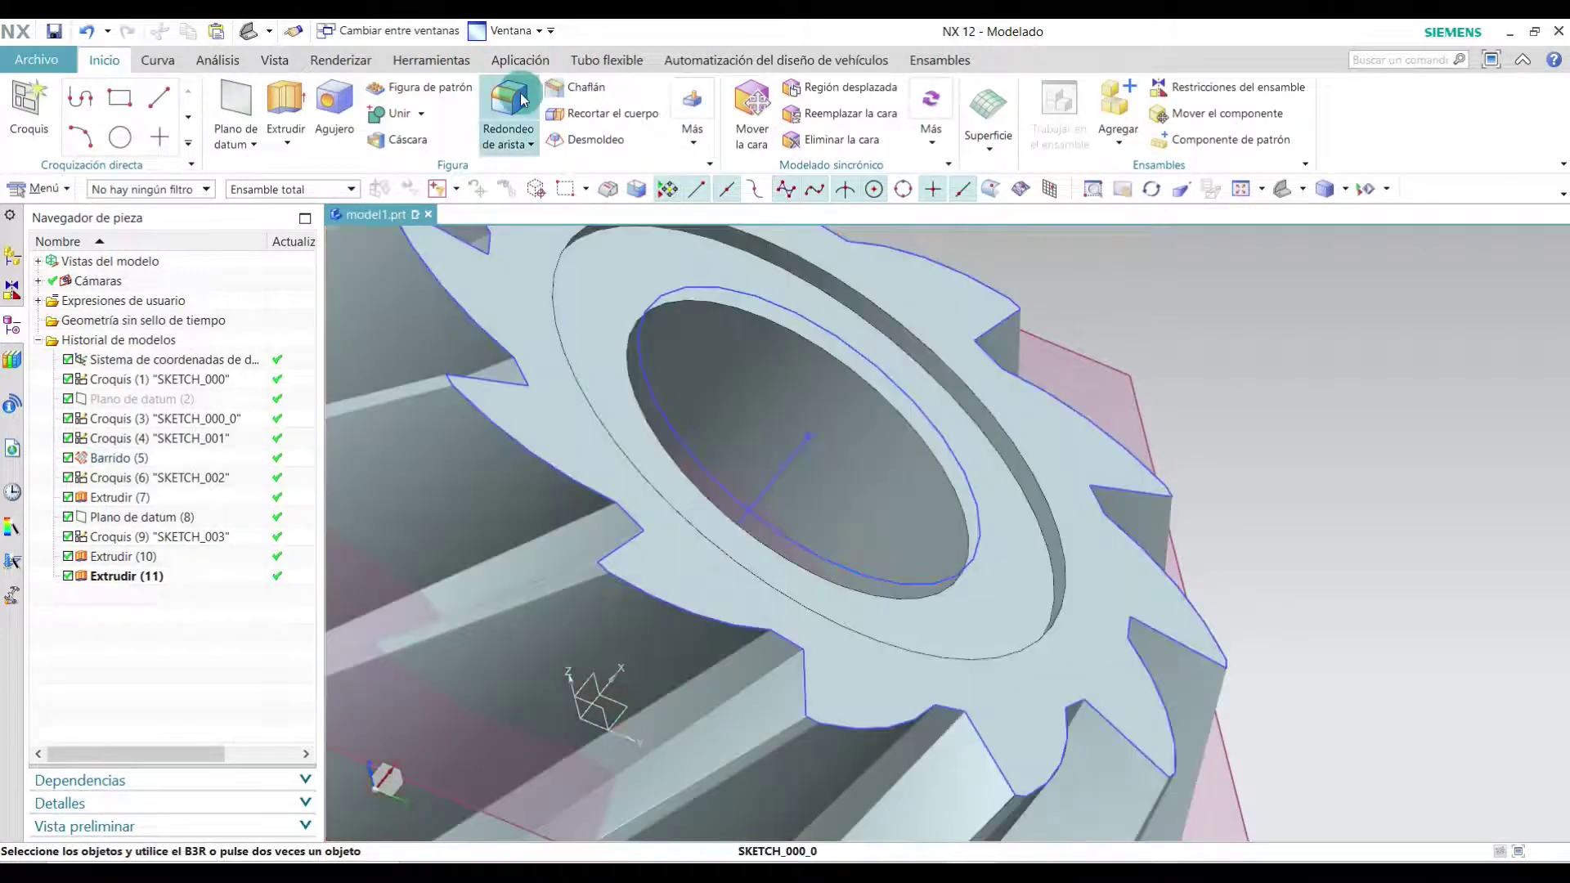
- Apply a 2 mm Redondeo de arista to both recess rim edges around the bore
click(507, 96)
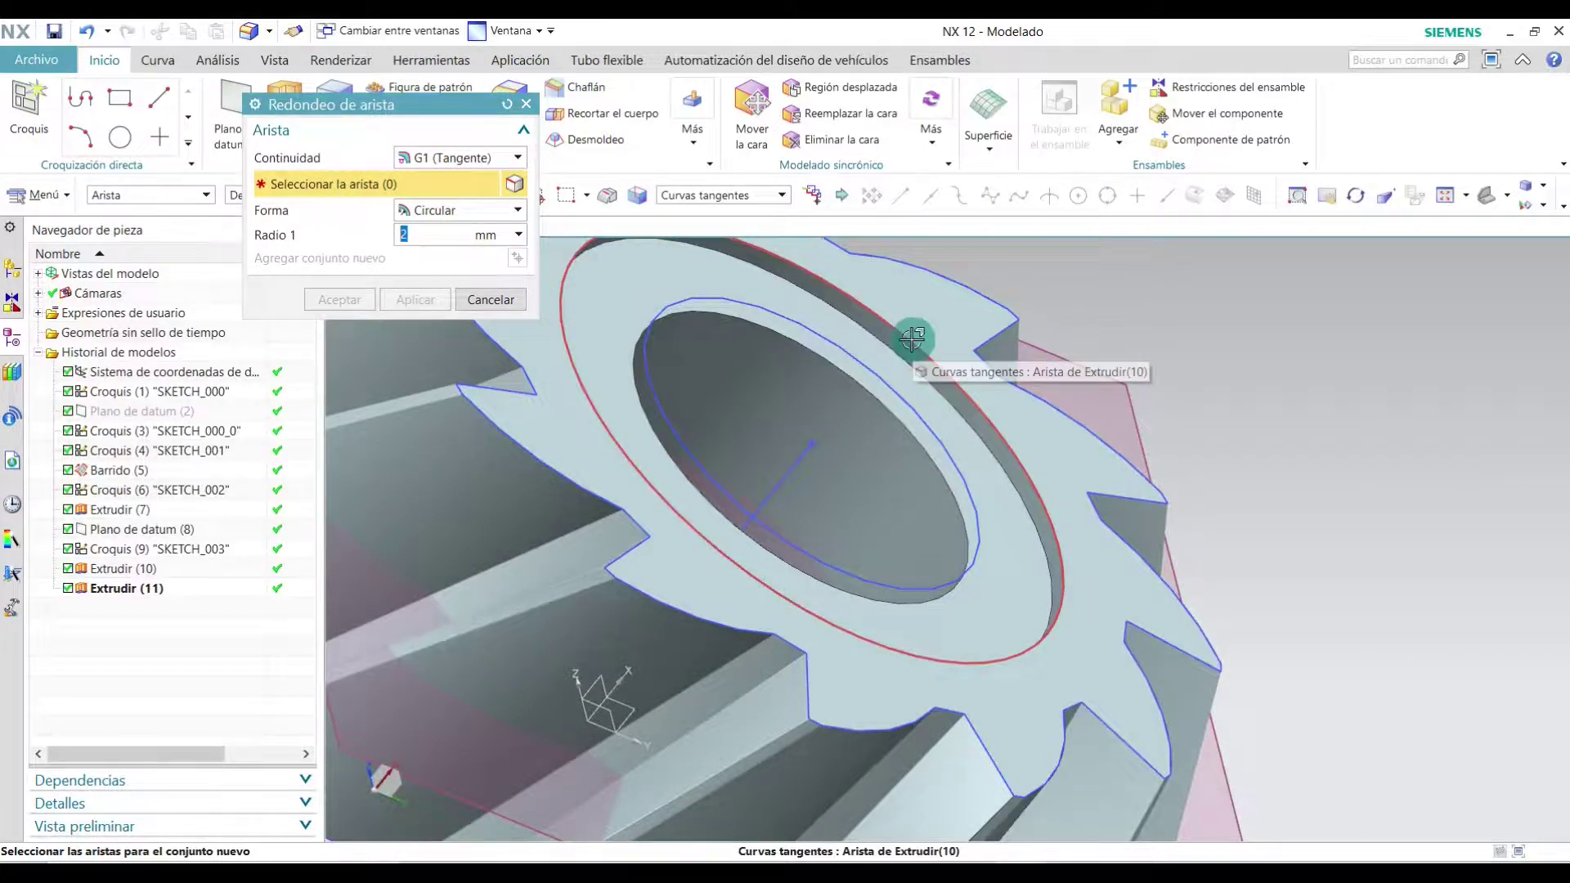
click(913, 338)
mouse_move(911, 340)
middle_down()
mouse_move(939, 410)
mouse_move(1020, 327)
mouse_move(685, 468)
middle_up()
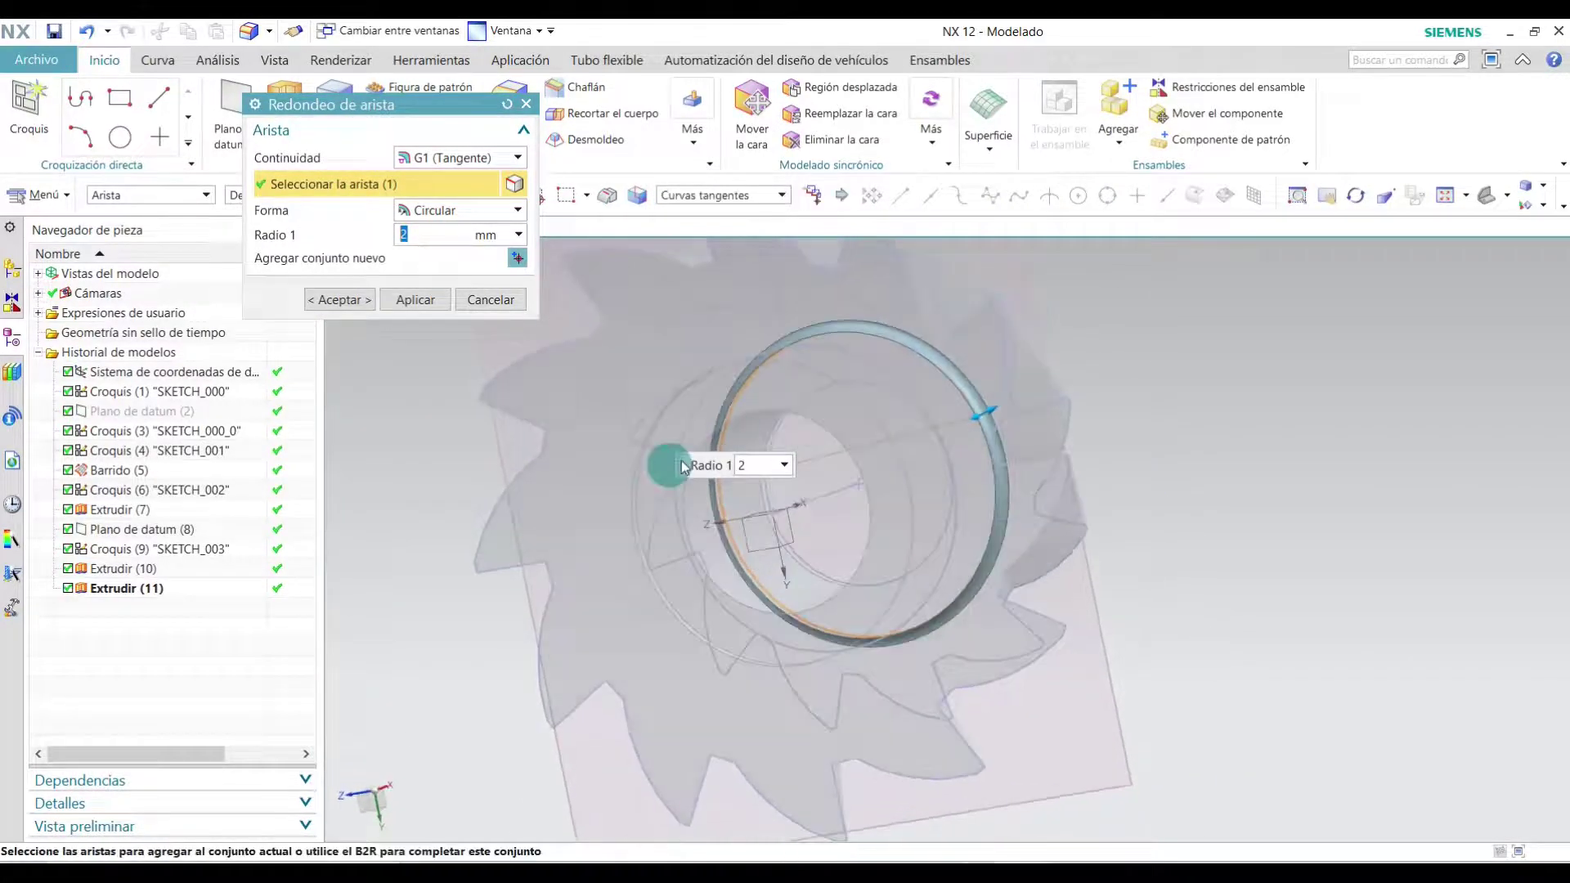
scroll(685, 468, up, 3)
click(634, 466)
scroll(635, 466, down, 3)
click(423, 233)
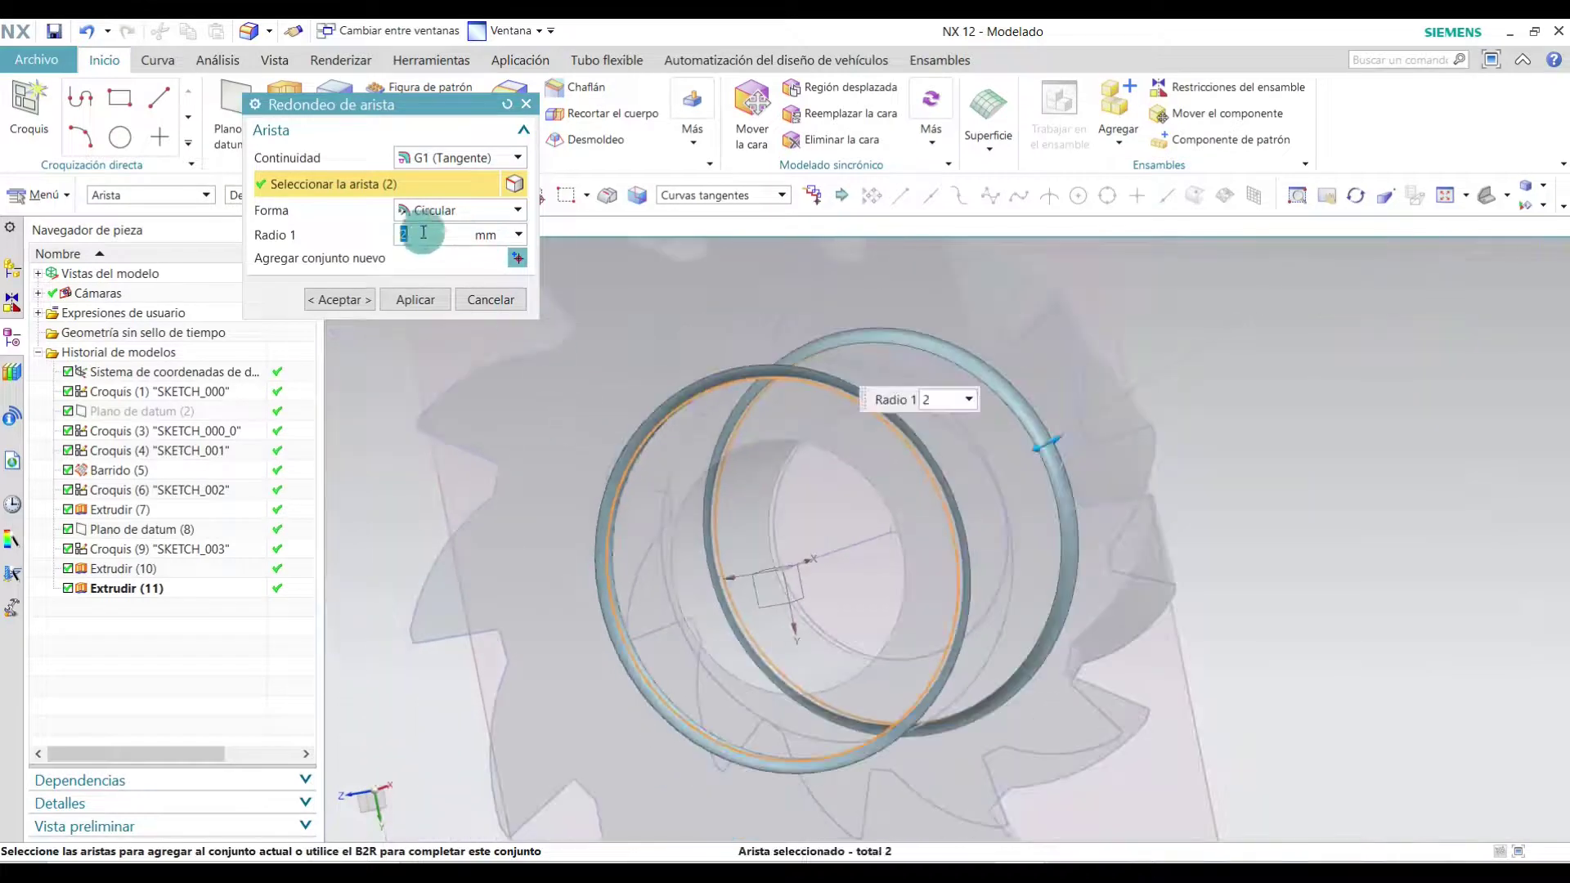
click(335, 299)
click(1386, 196)
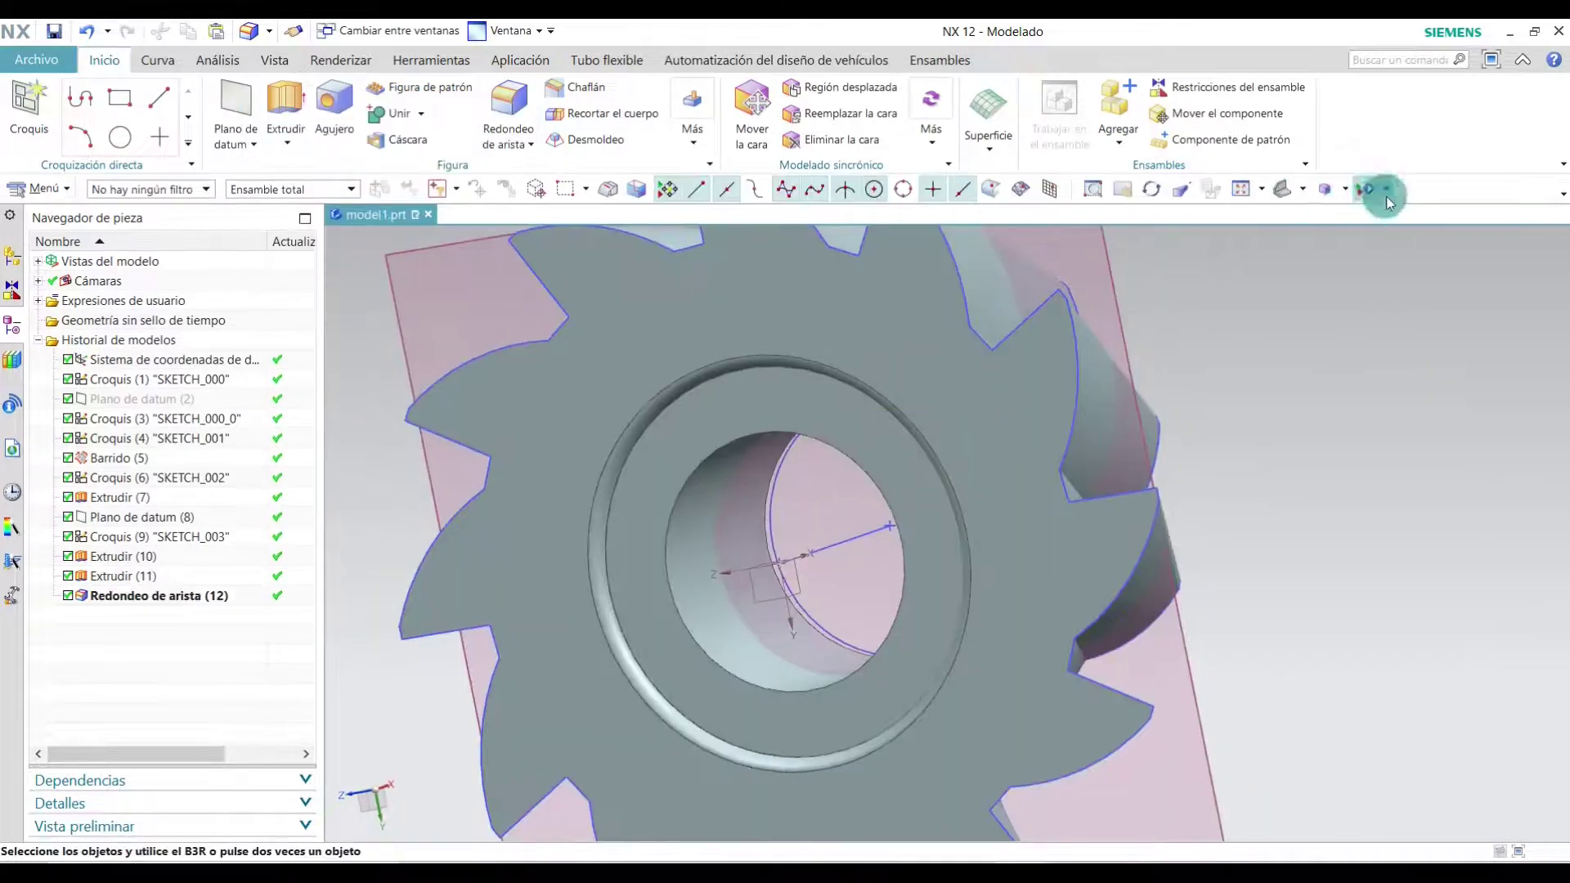
click(1300, 190)
- Change the cutter's display style and begin a new sketch
click(1341, 219)
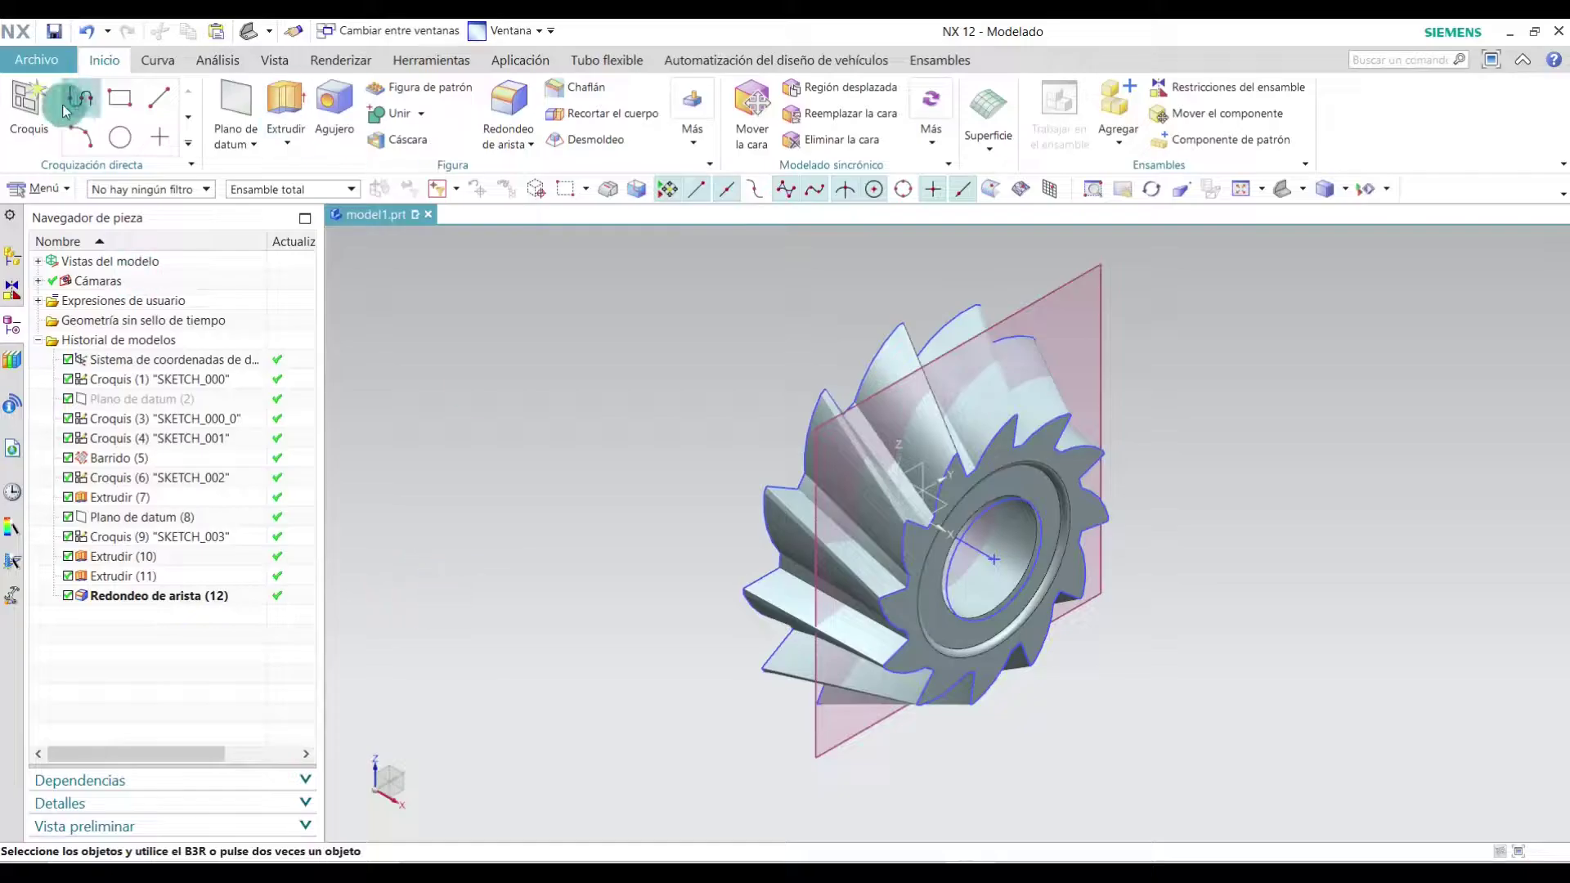
click(65, 111)
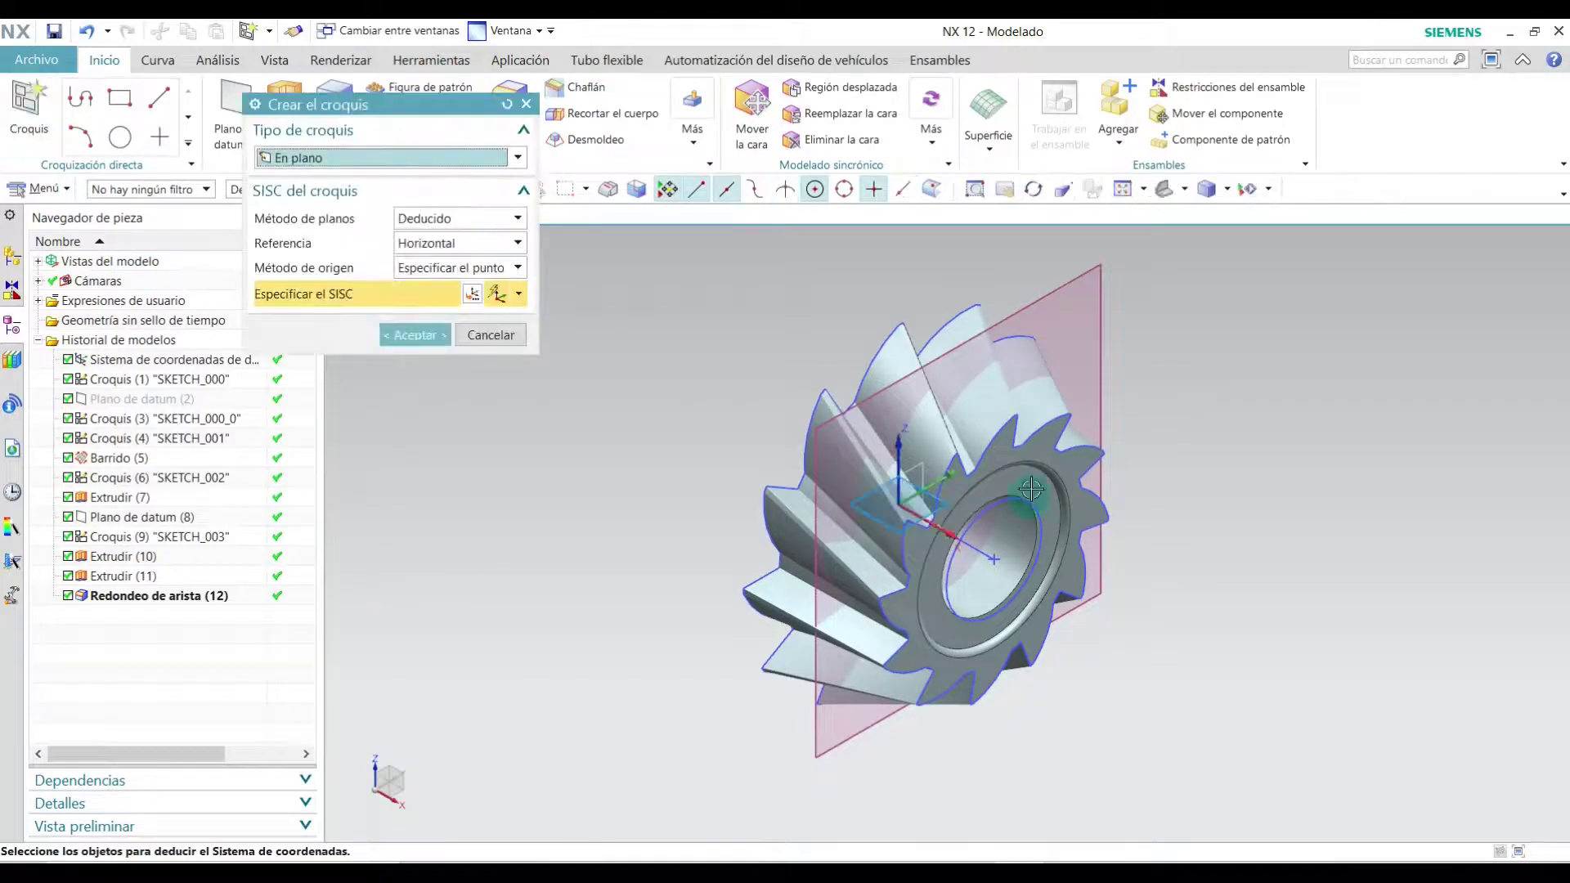
- Place the sketch on Plano de datum (8) and draw a 22 mm vertical line from the origin
click(1081, 278)
click(409, 335)
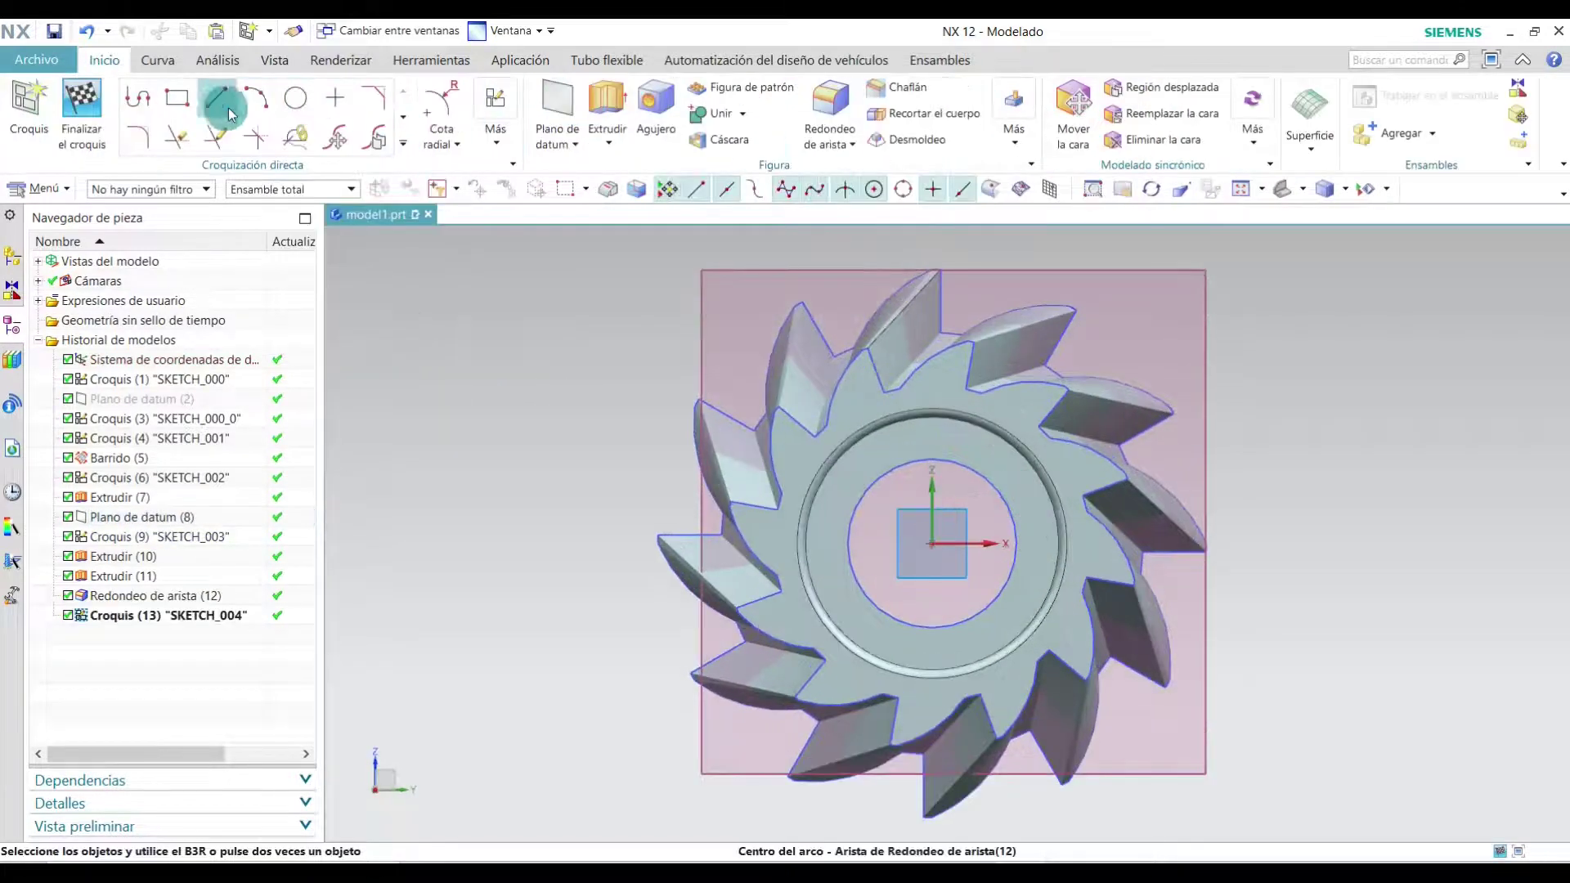
click(217, 109)
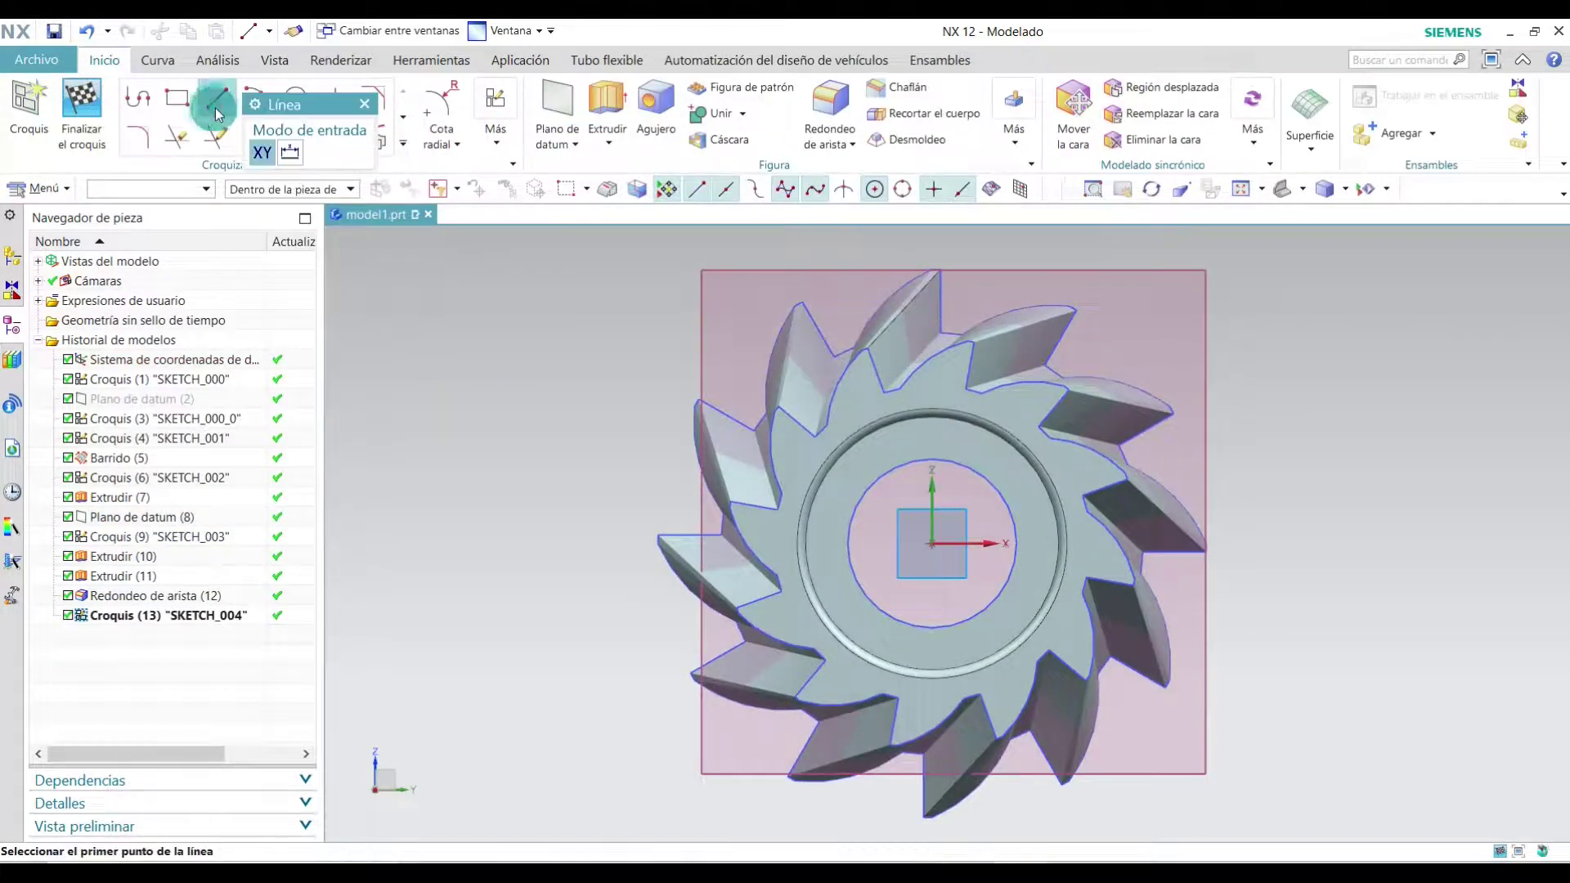
click(932, 540)
scroll(935, 438, up, 2)
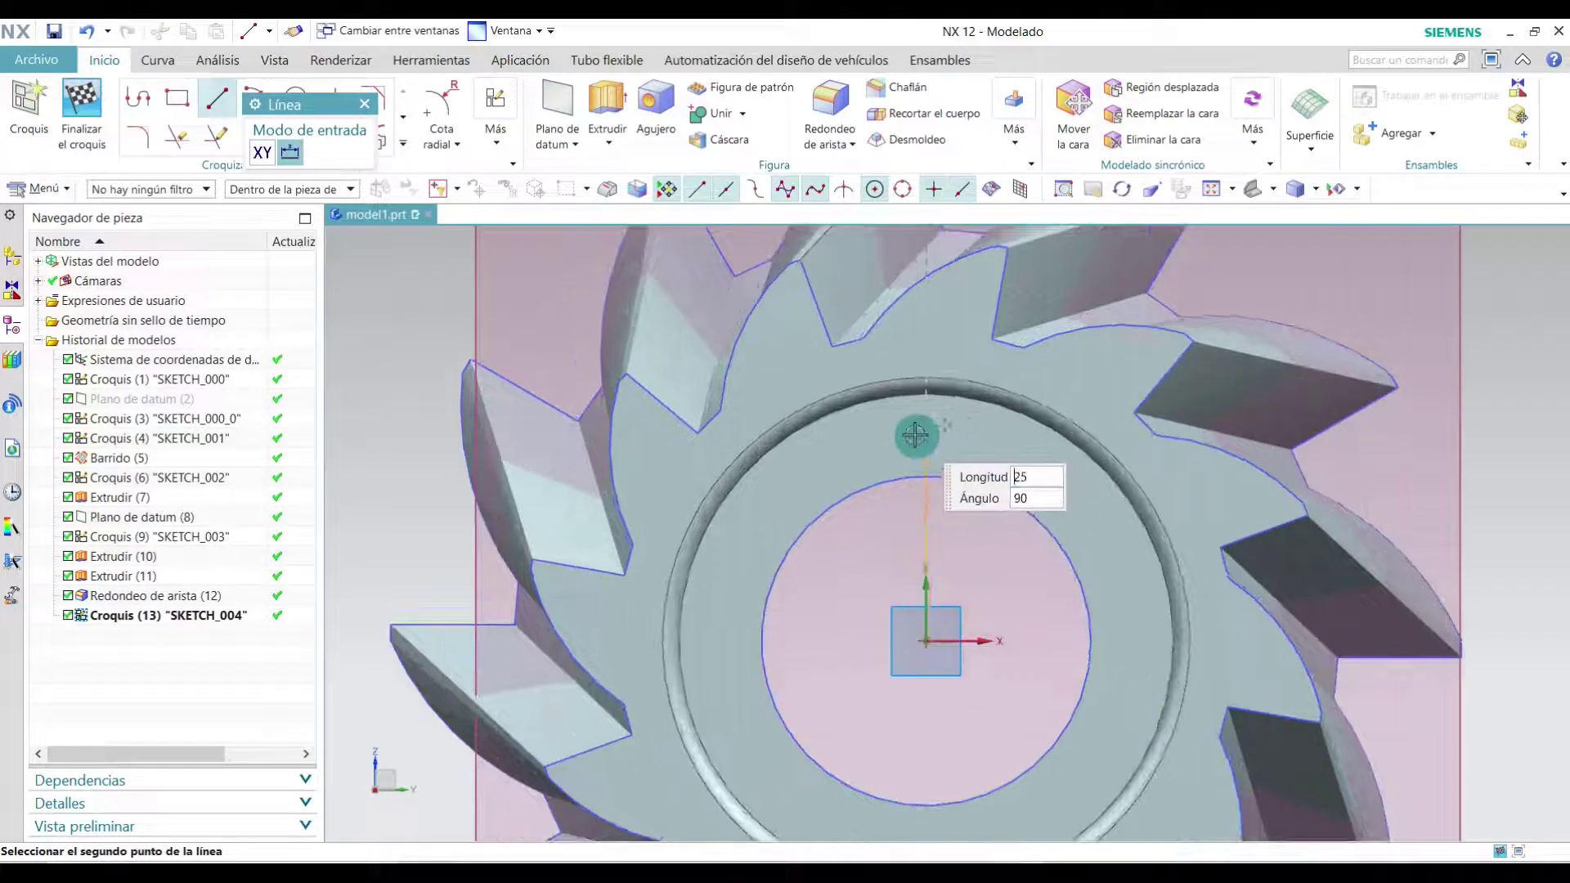
text(22.5)
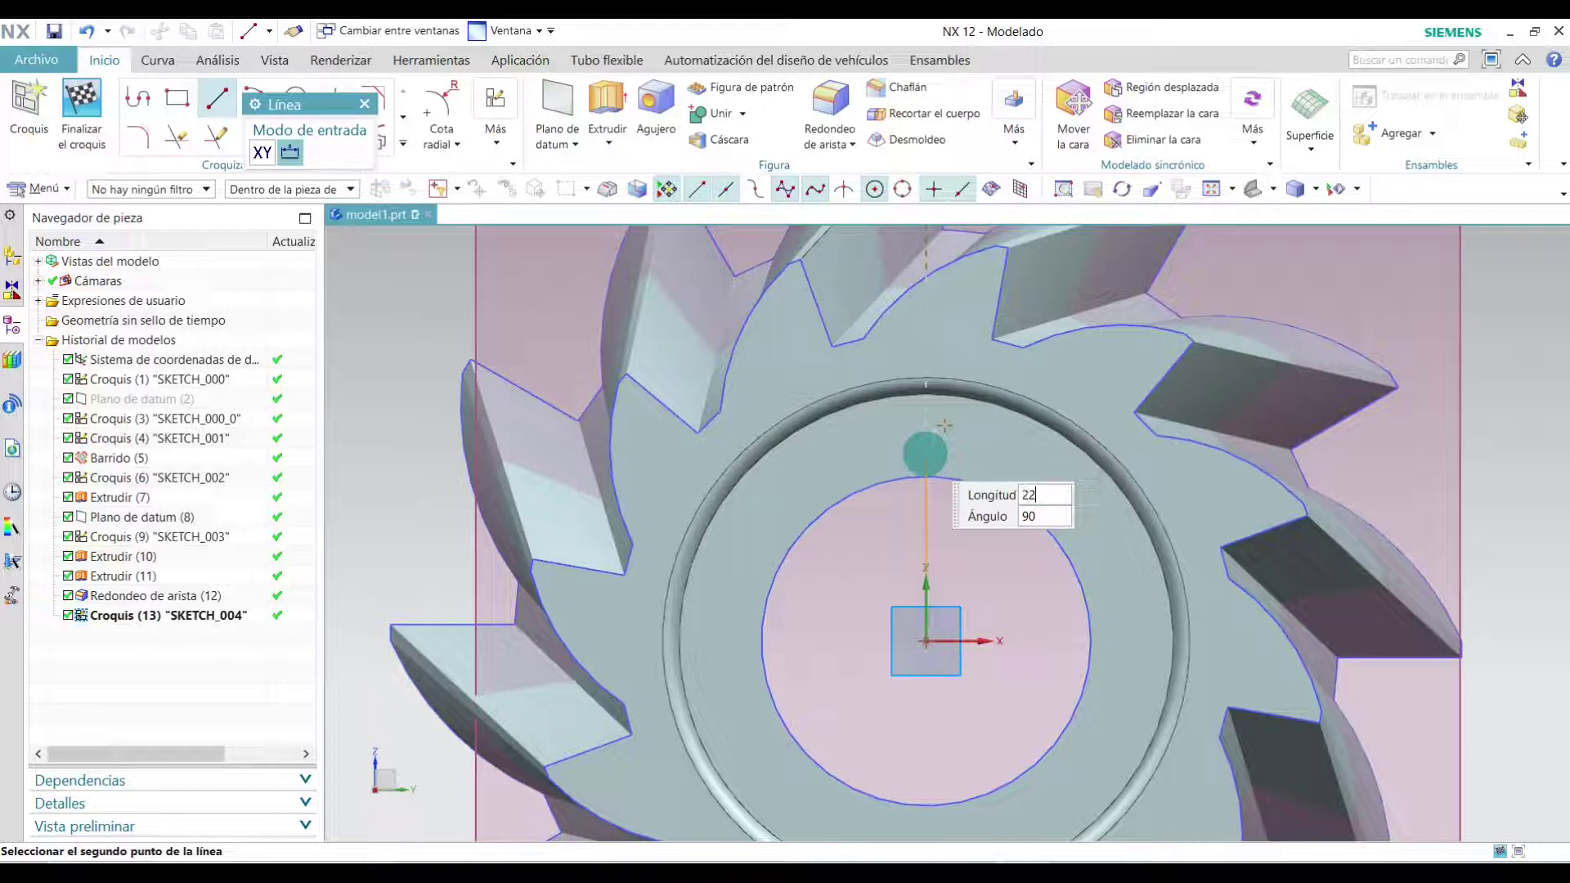
key(Return)
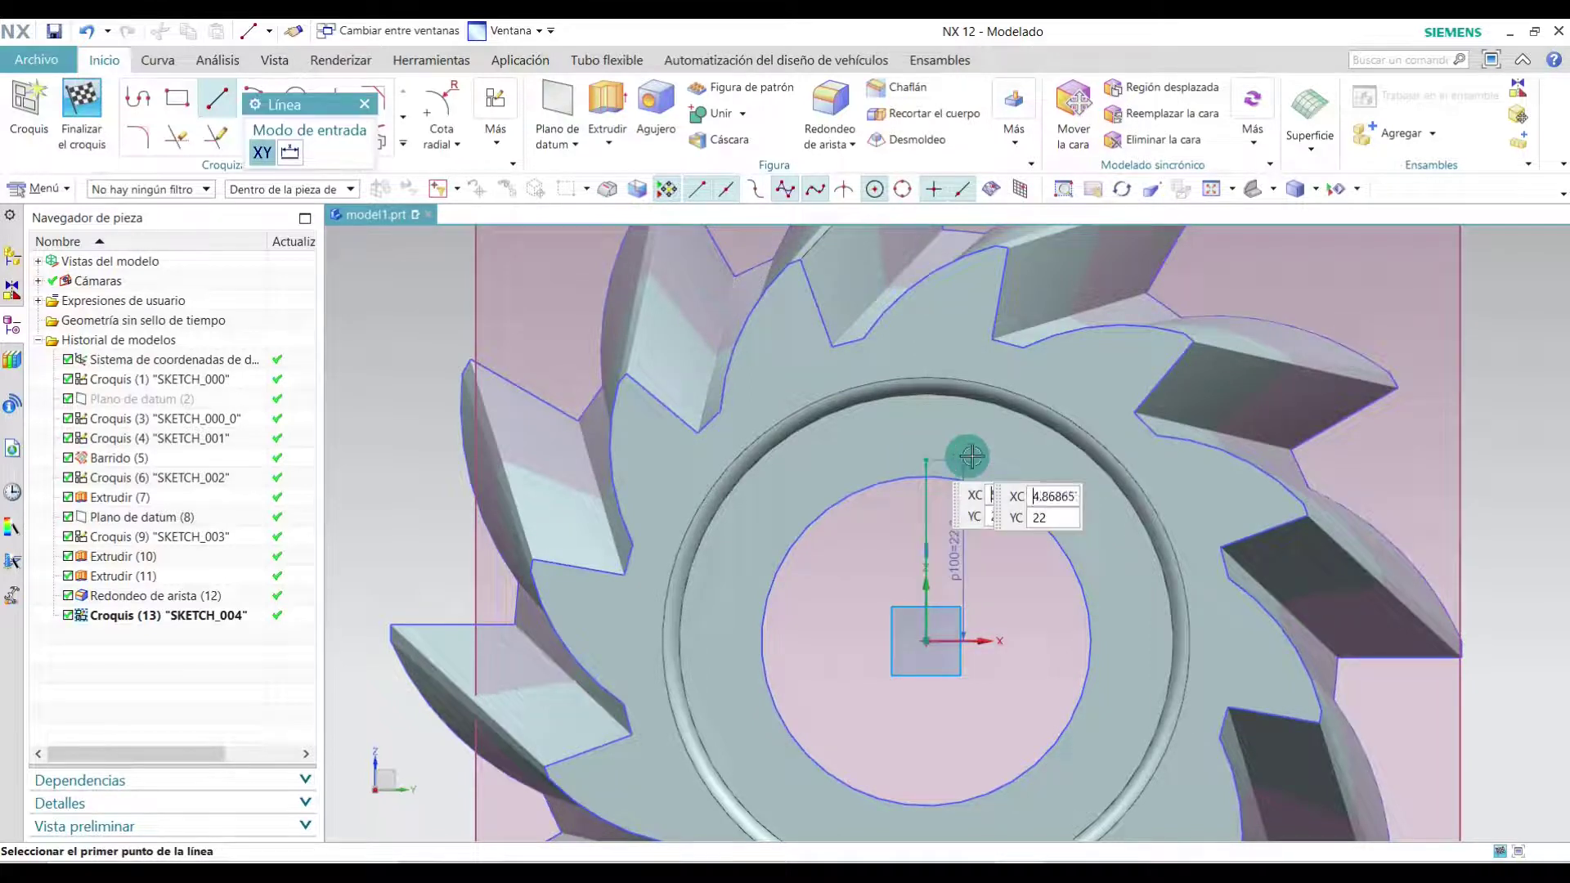
scroll(936, 452, up, 3)
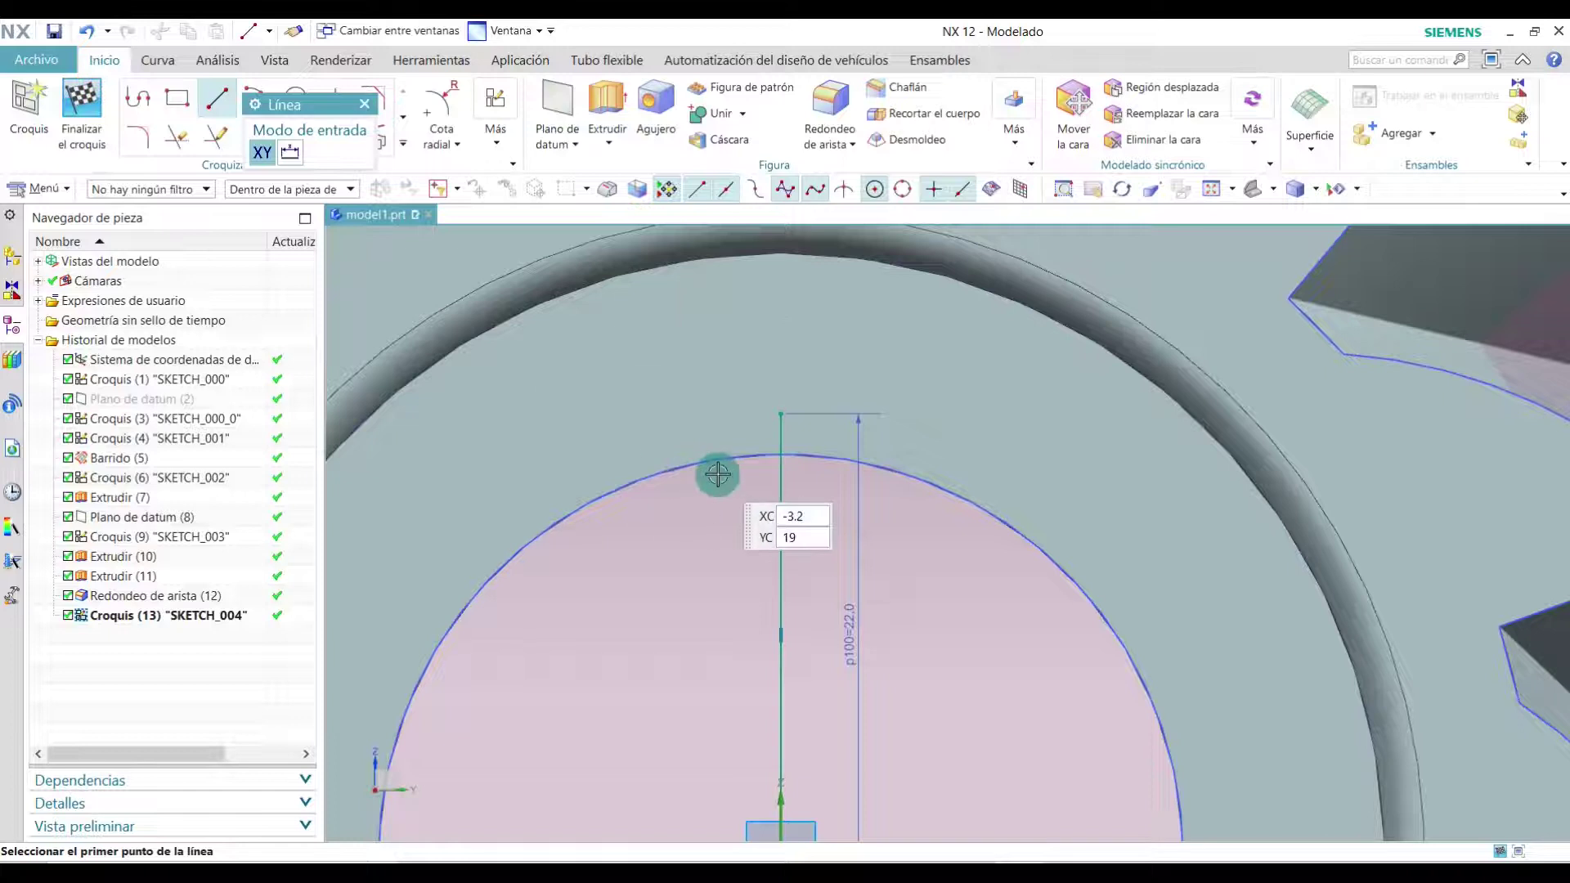
- Draw 5 mm horizontal lines left and right from its top, with downward legs at both ends
click(780, 415)
text(5)
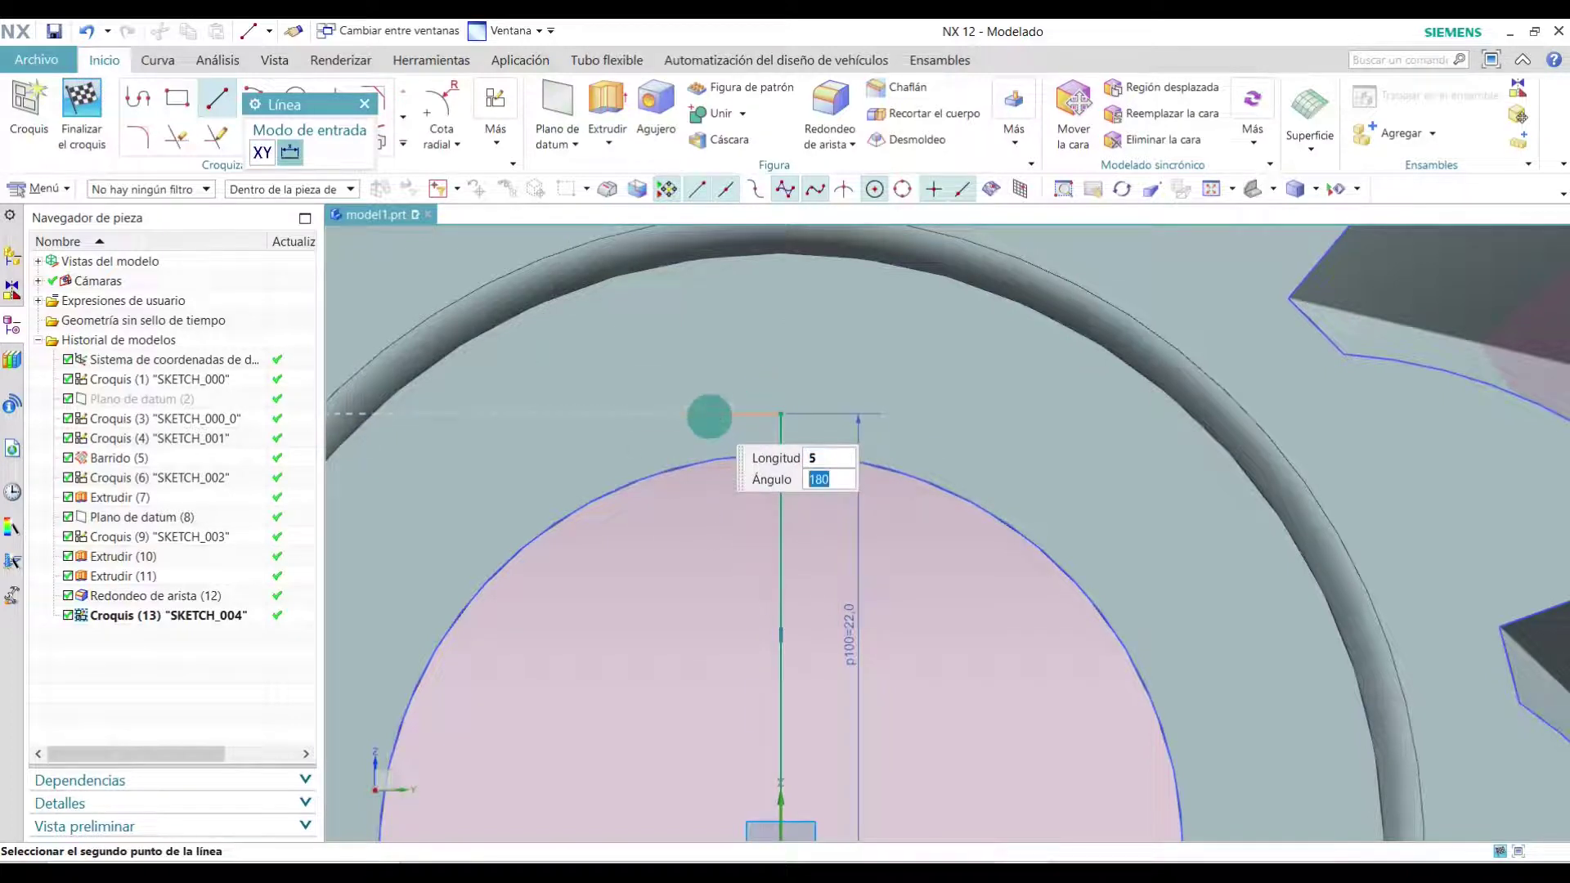
key(Return)
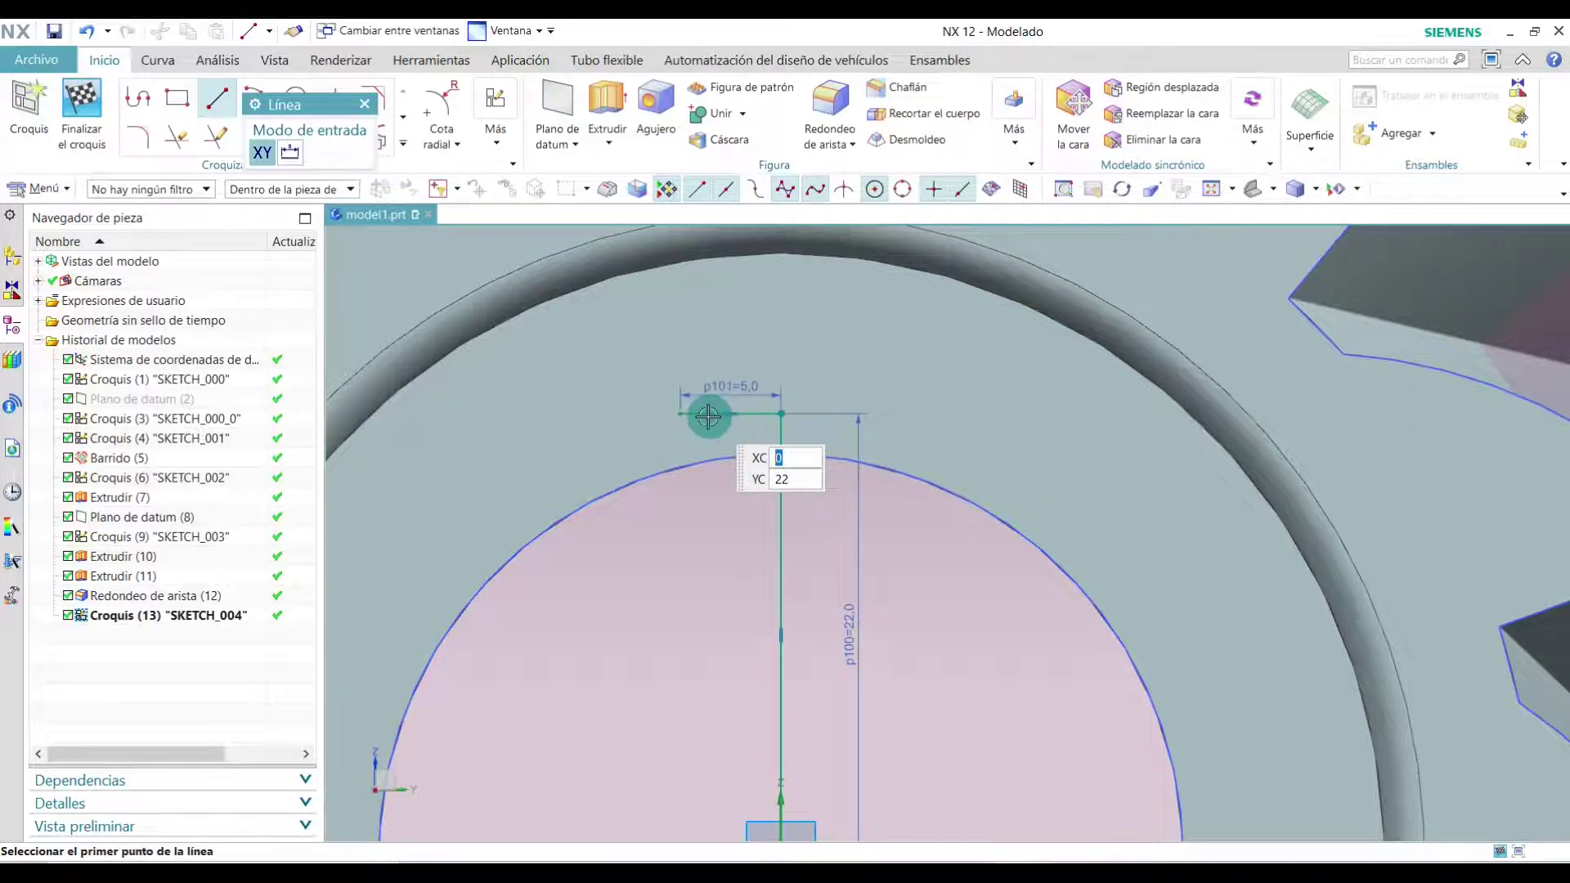
click(787, 410)
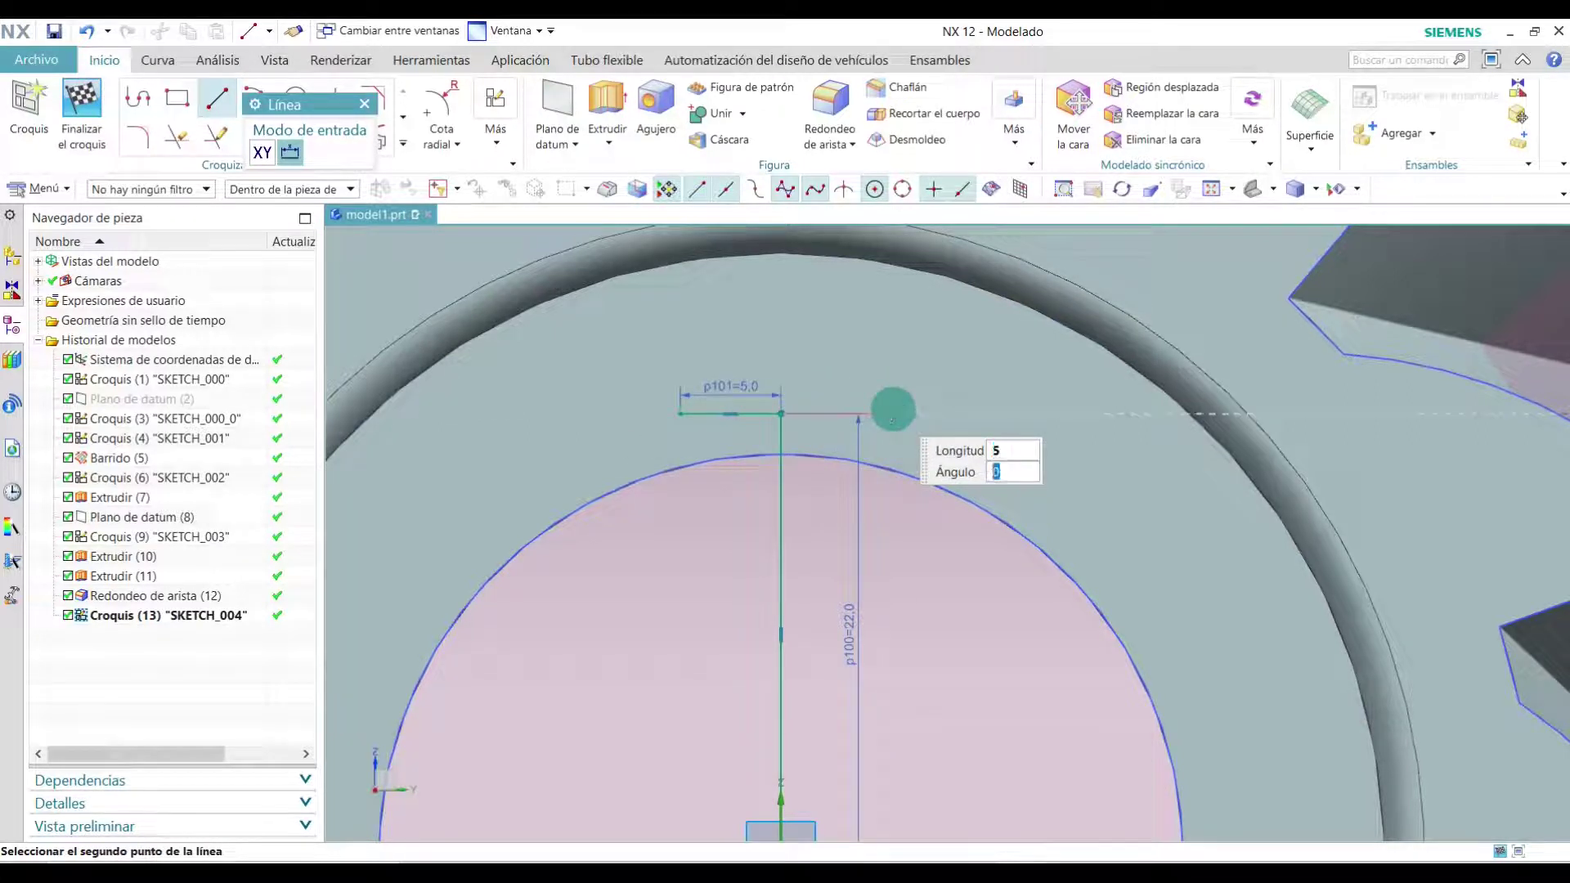
key(Return)
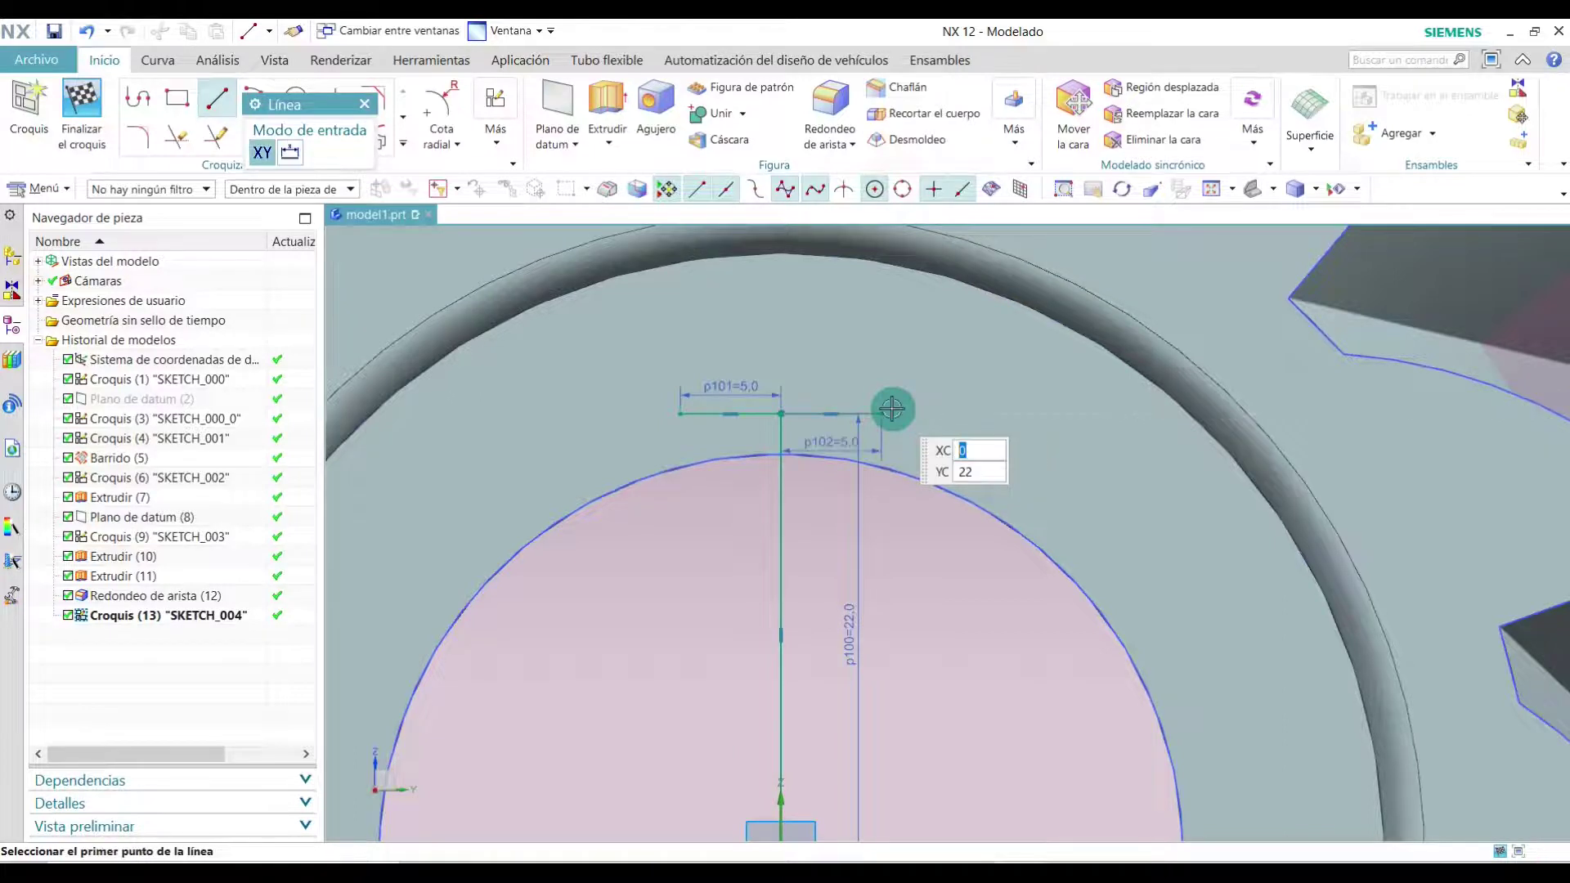
click(882, 414)
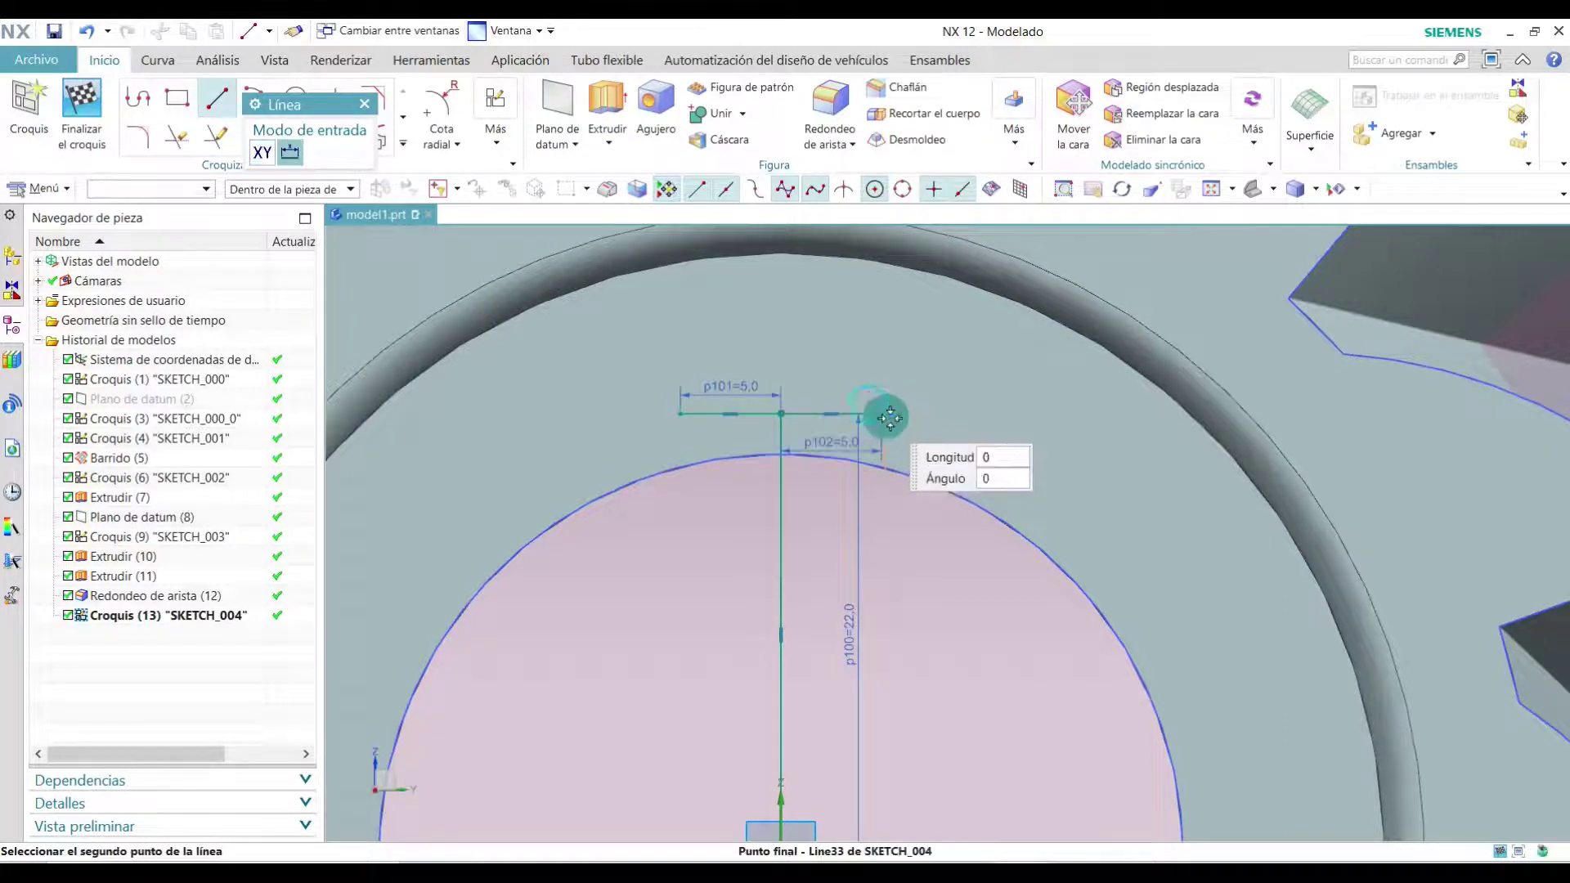
click(882, 556)
click(681, 413)
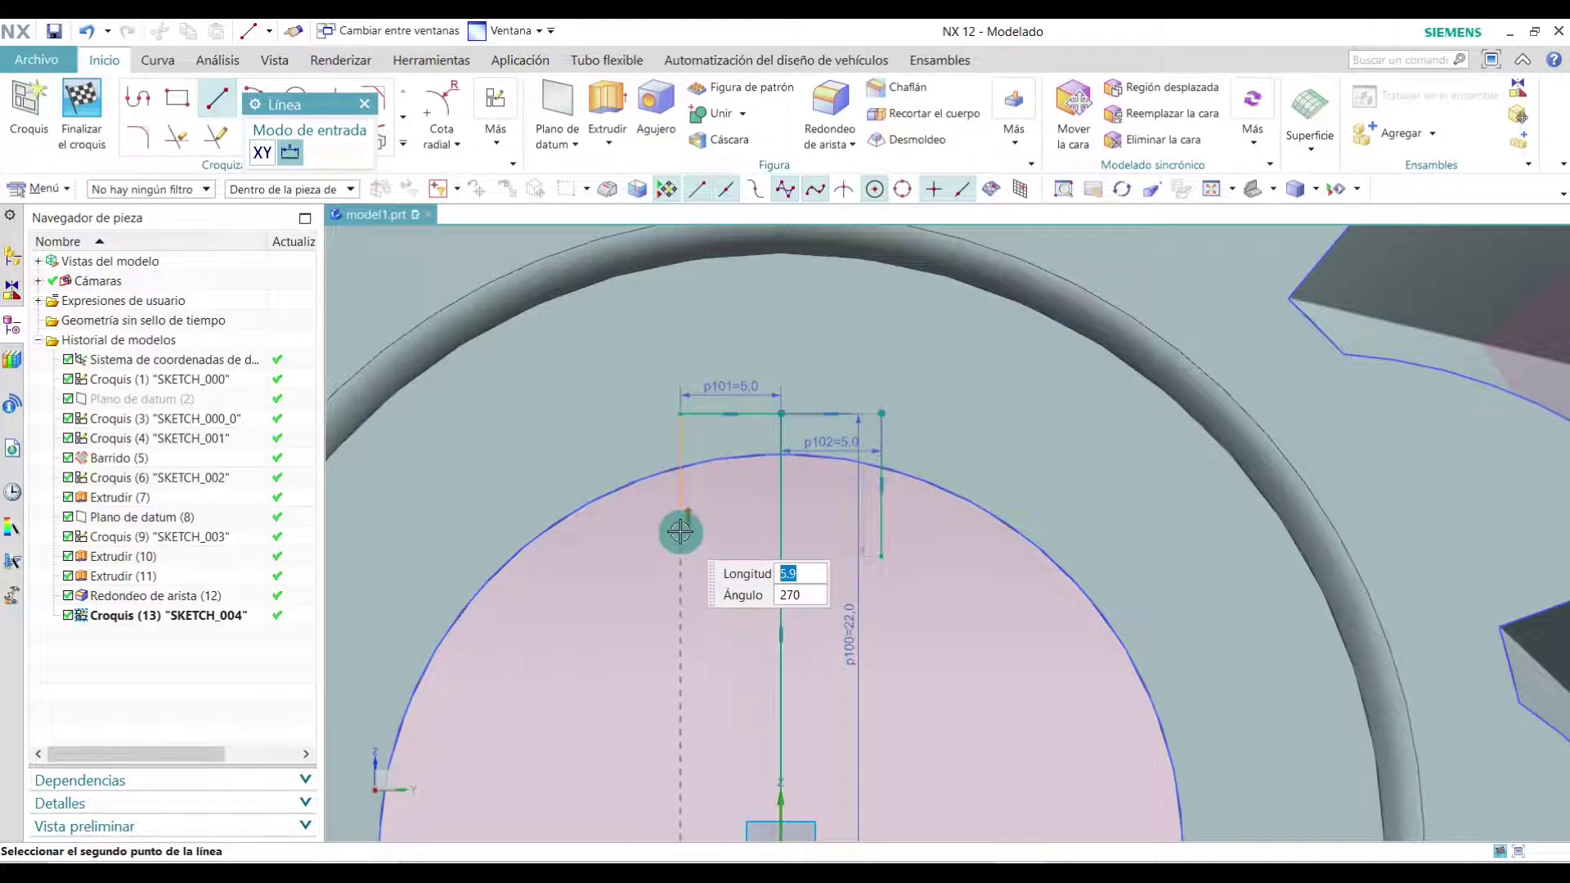
click(680, 532)
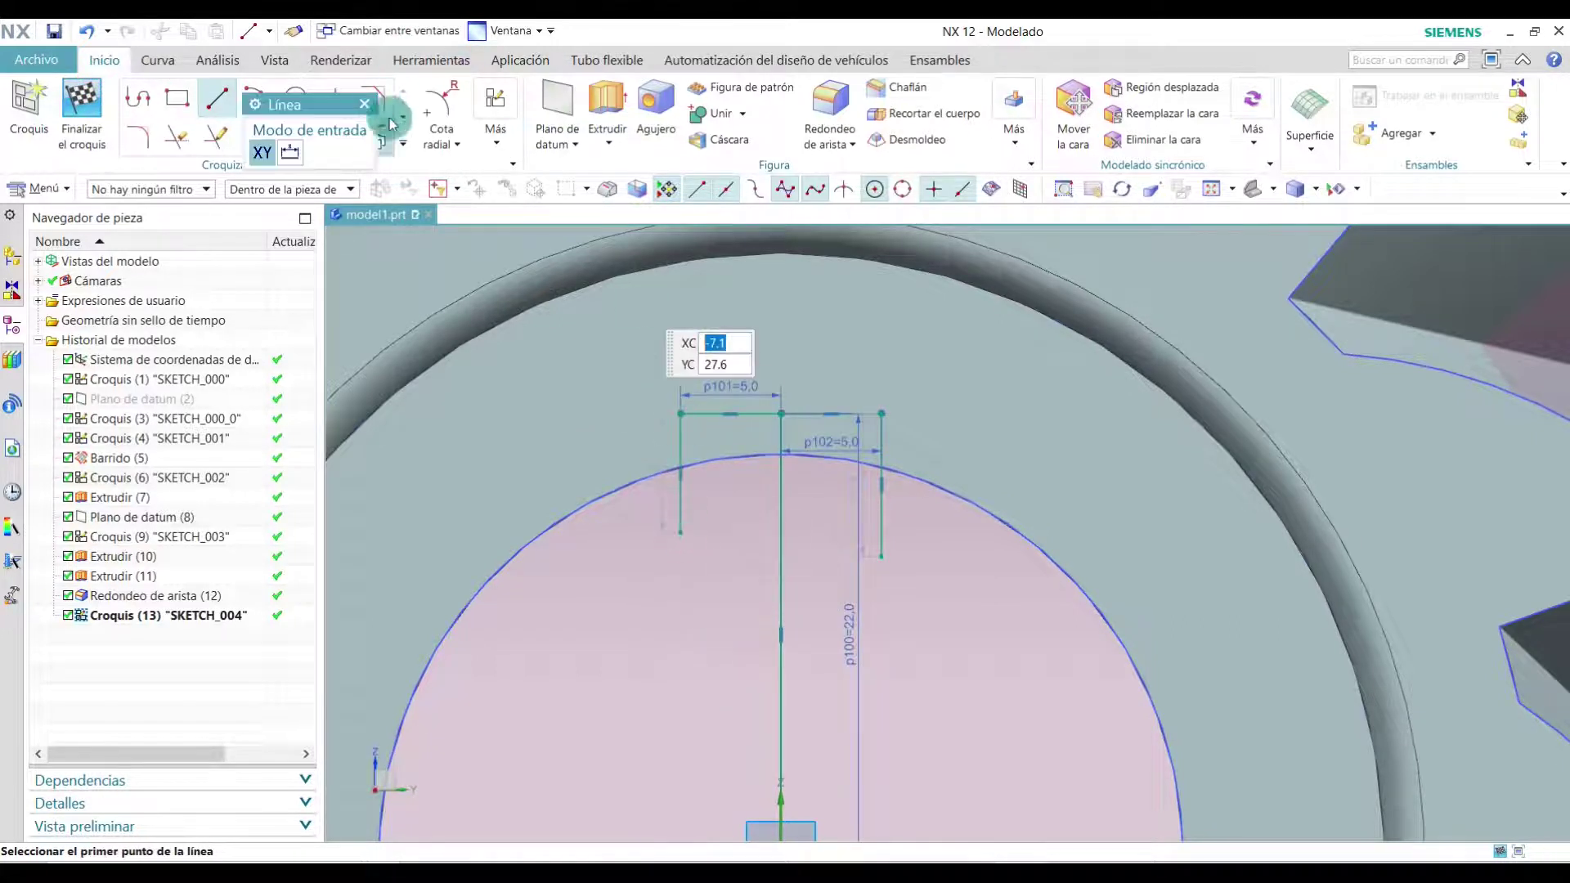
click(365, 104)
scroll(664, 245, down, 3)
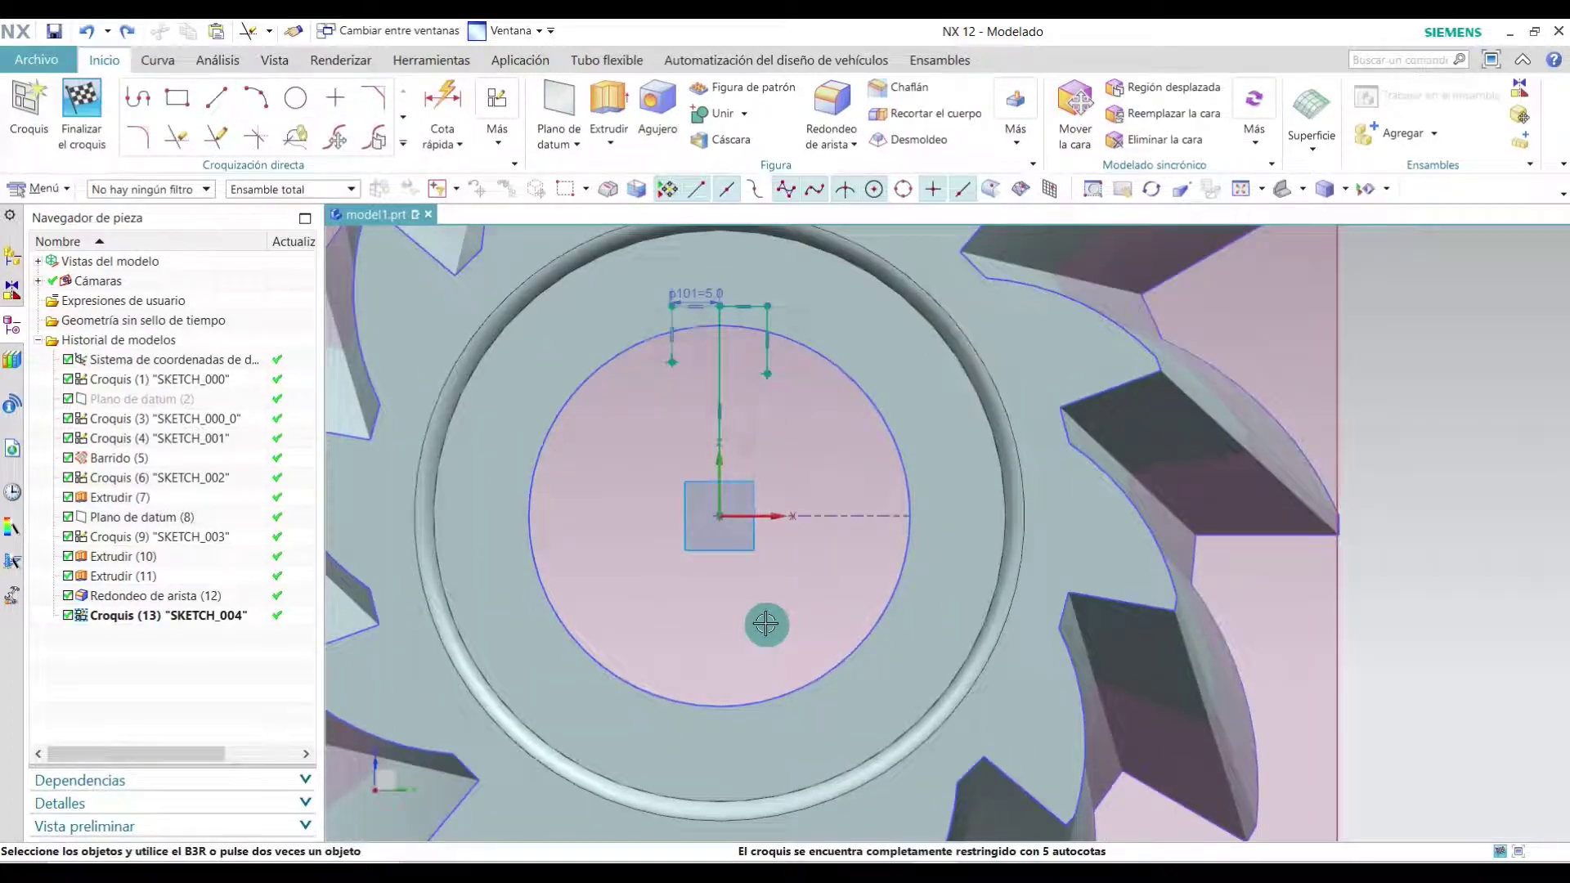
scroll(766, 624, down, 3)
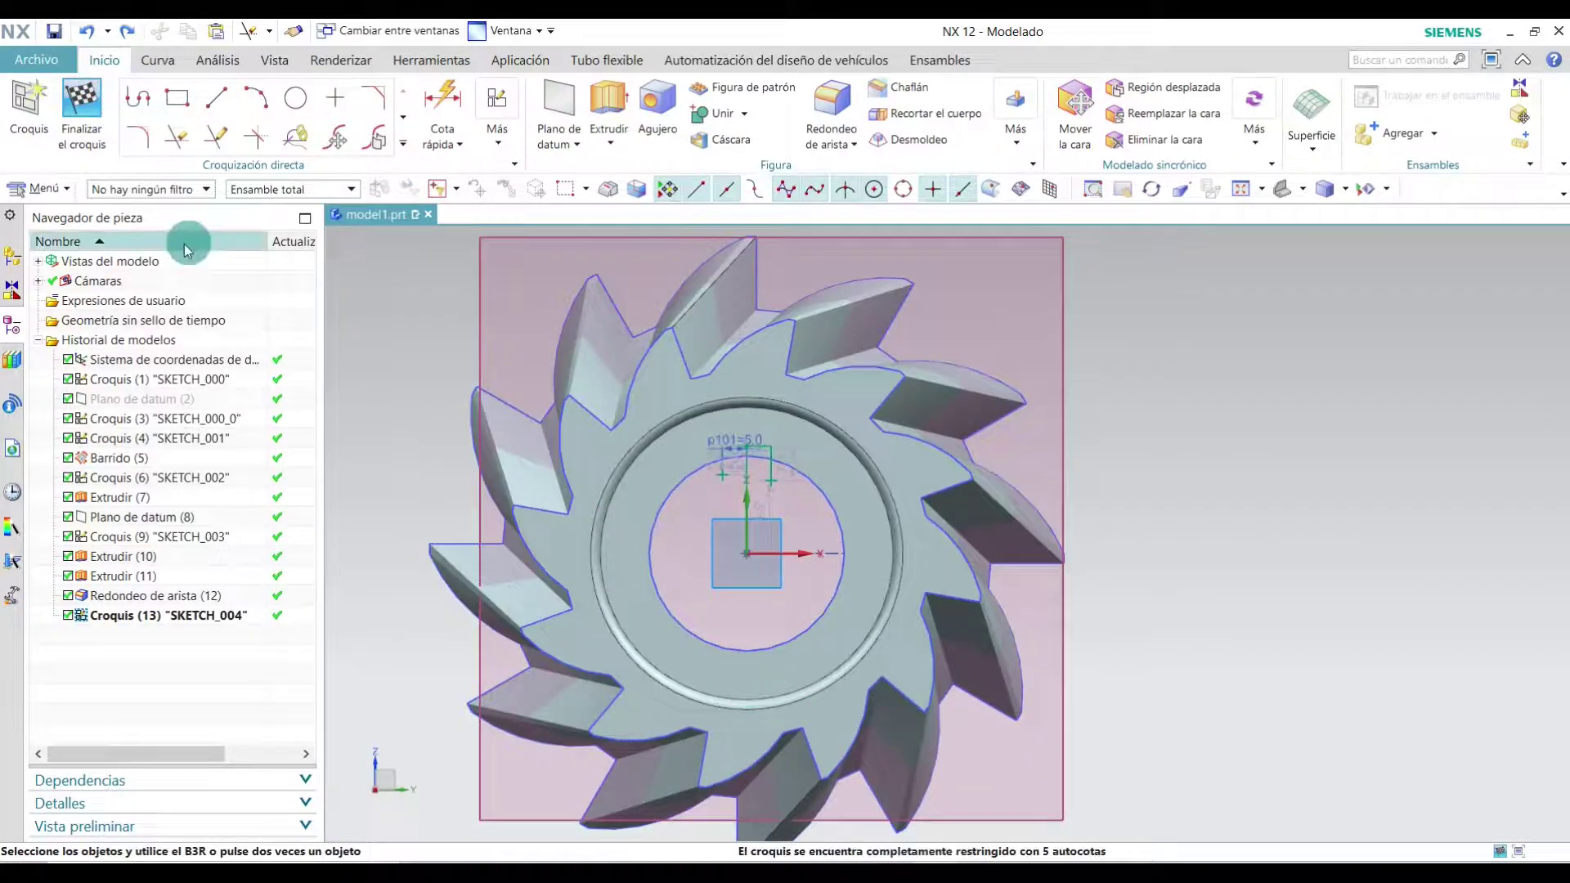
- Draw a 40 mm bore circle centred on the sketch origin
click(296, 98)
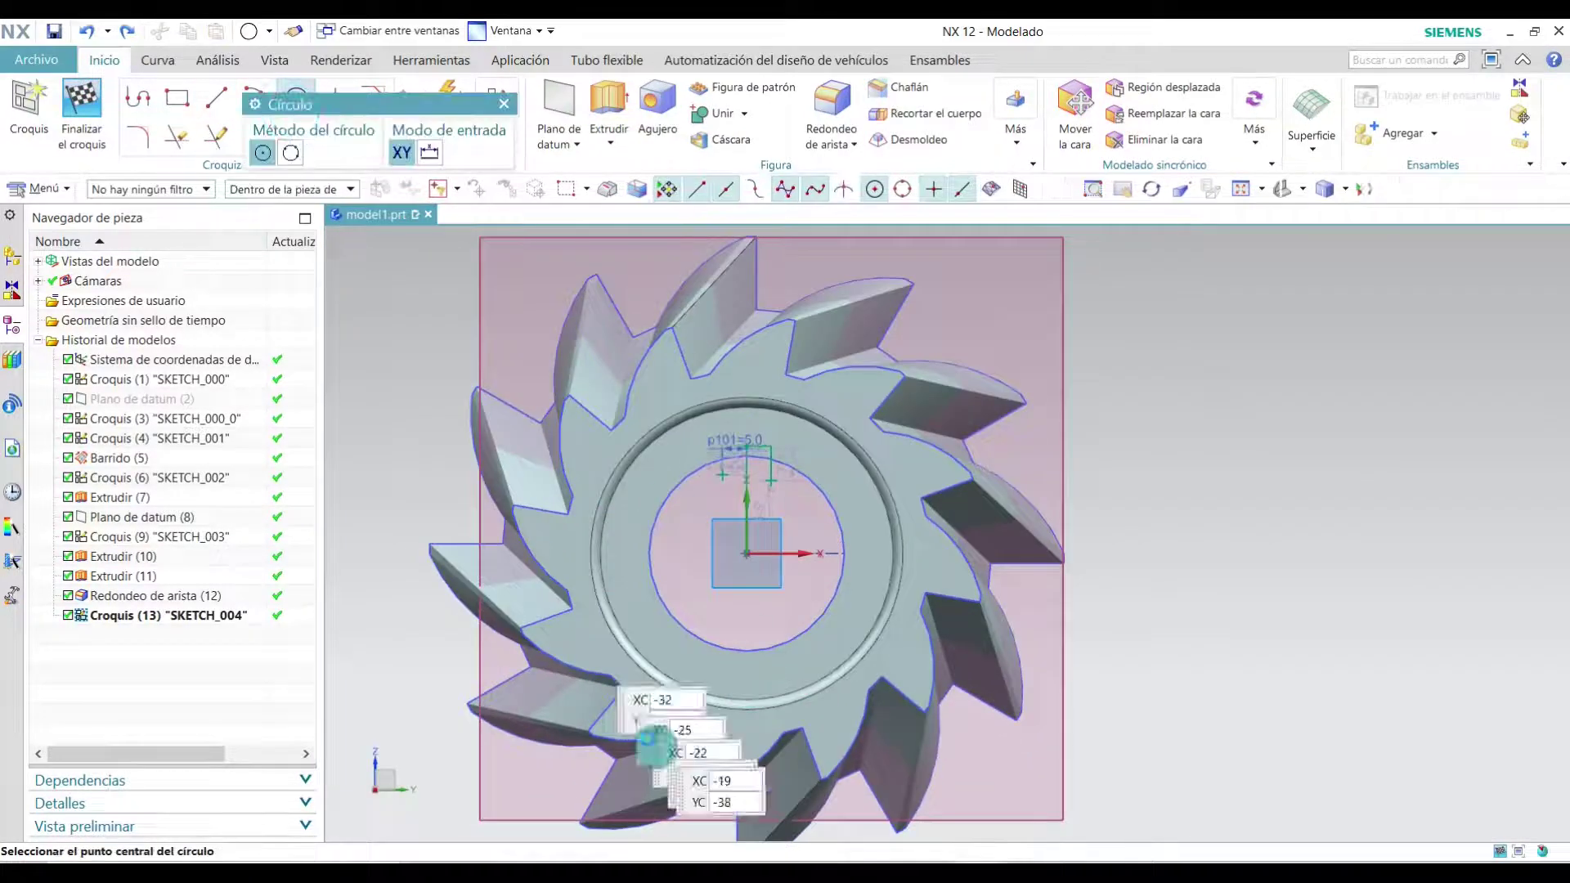
click(746, 554)
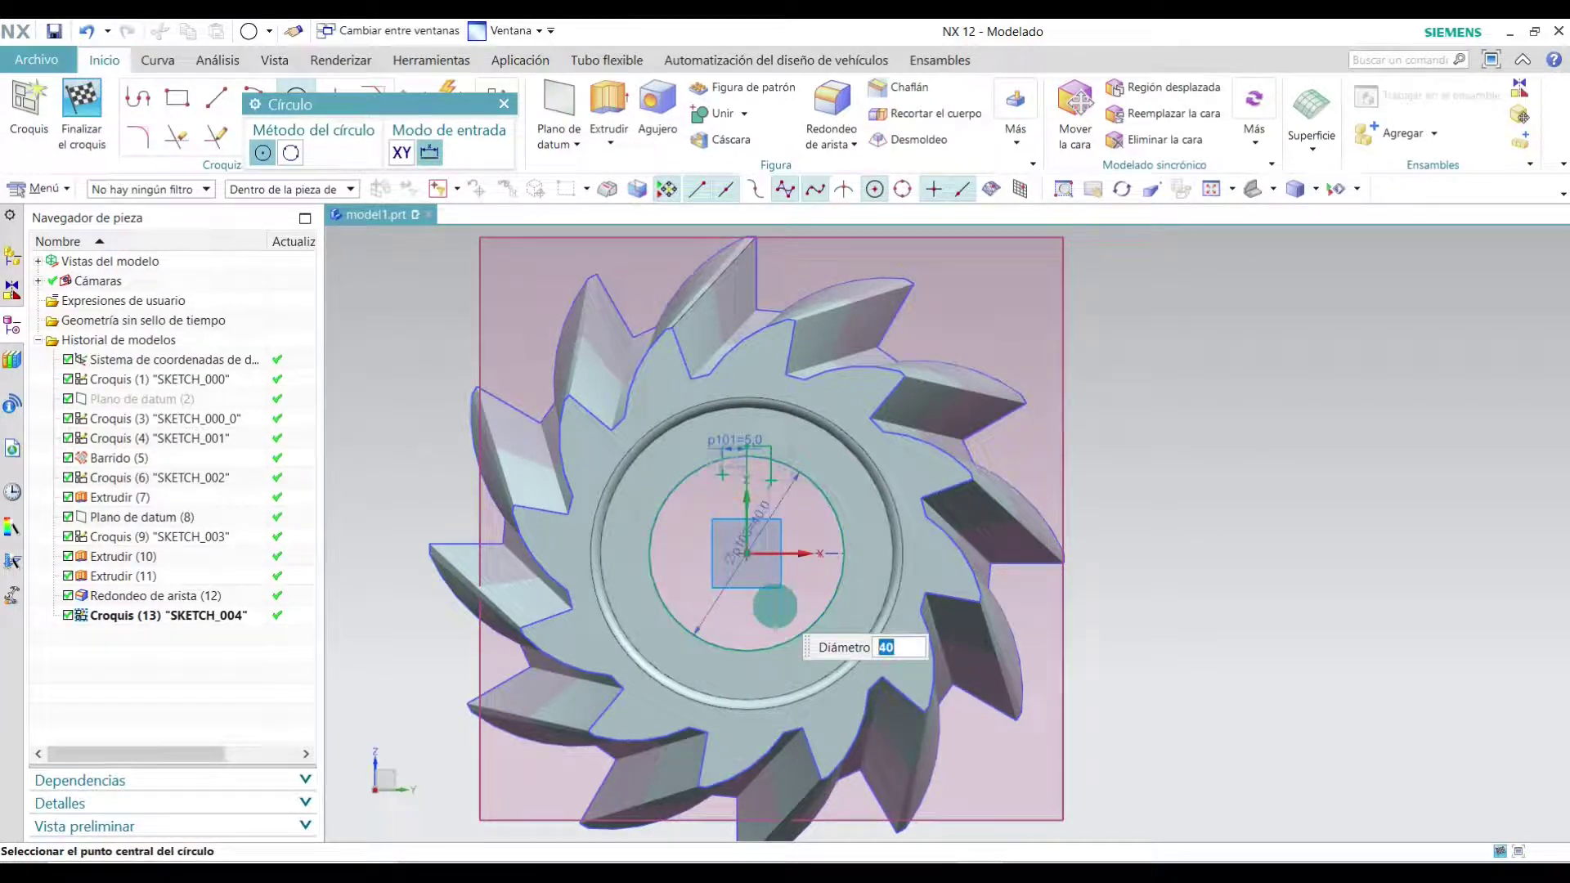
click(508, 107)
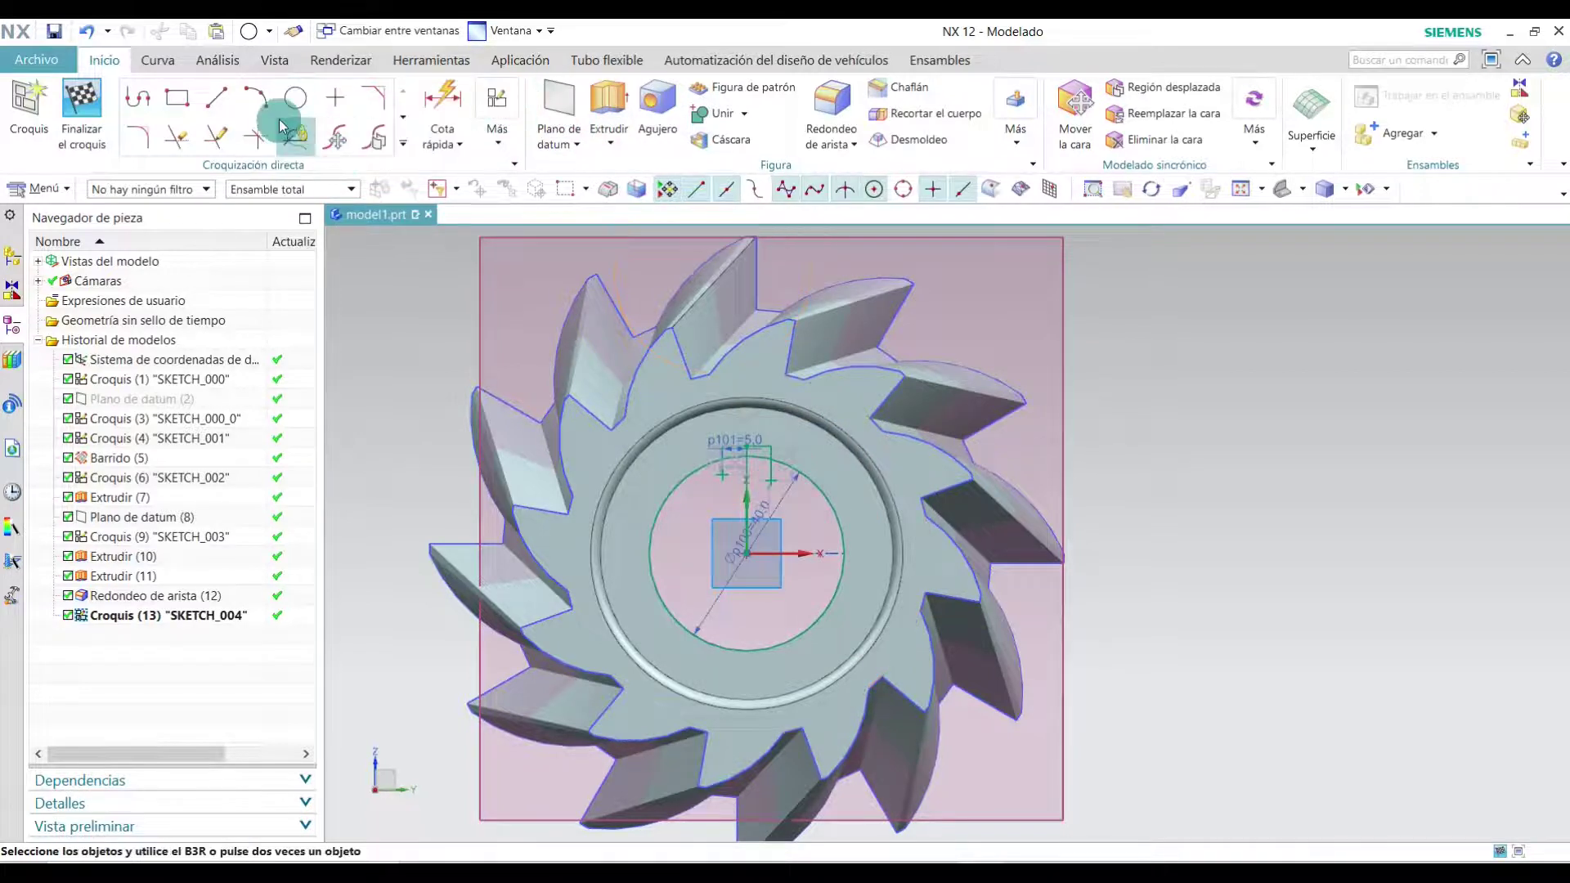
- Quick-trim the vertical line inside the bore circle and the leftover short line
click(179, 135)
scroll(654, 532, up, 1)
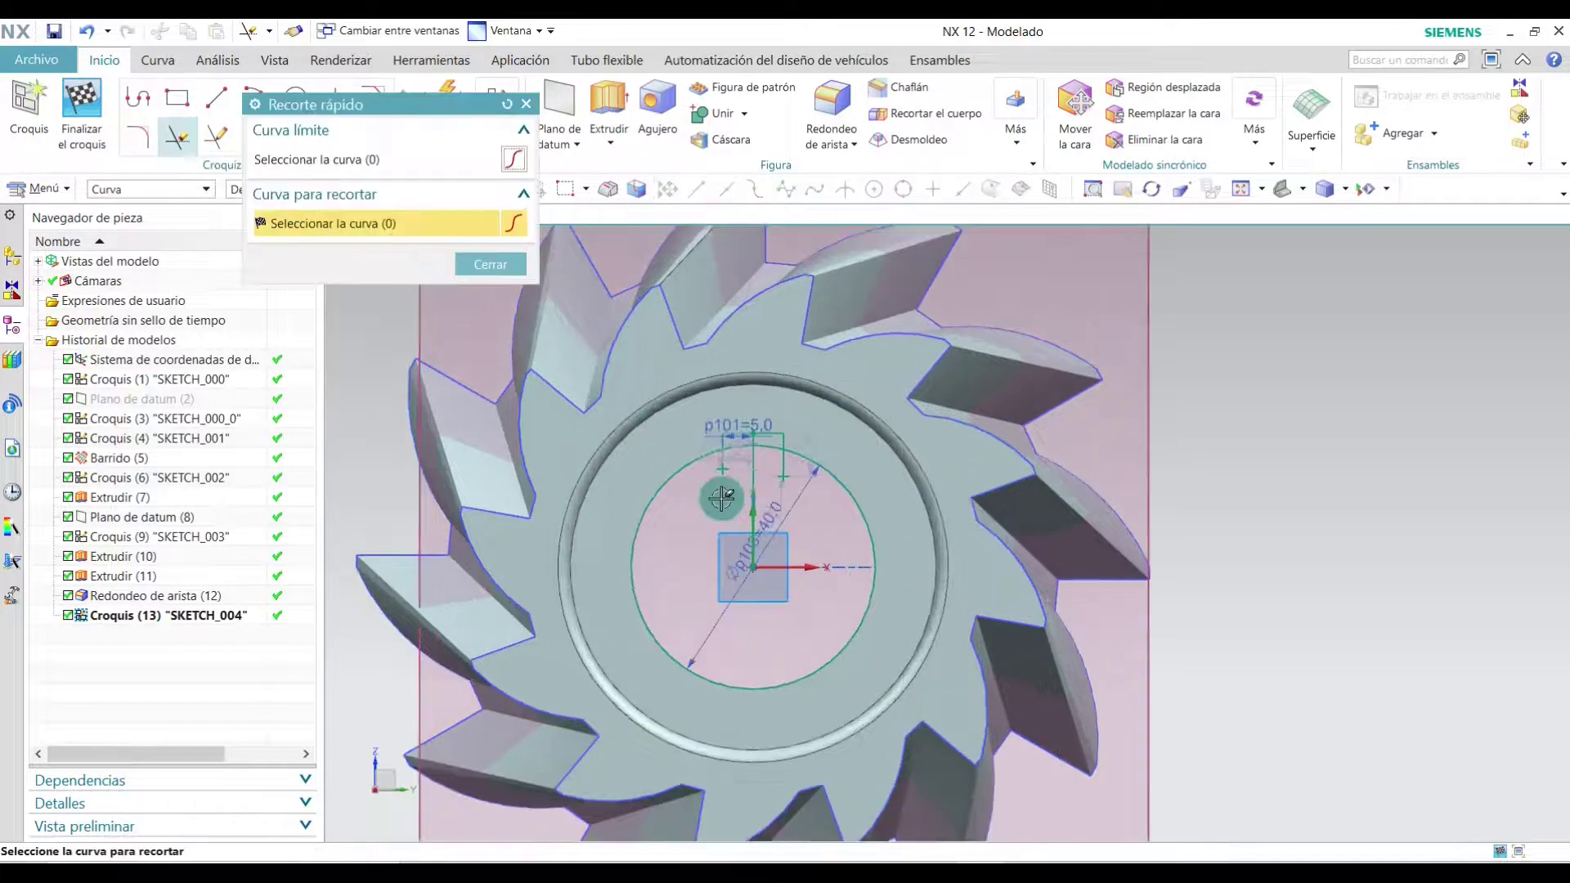
scroll(654, 532, up, 1)
scroll(703, 531, up, 1)
scroll(718, 457, up, 2)
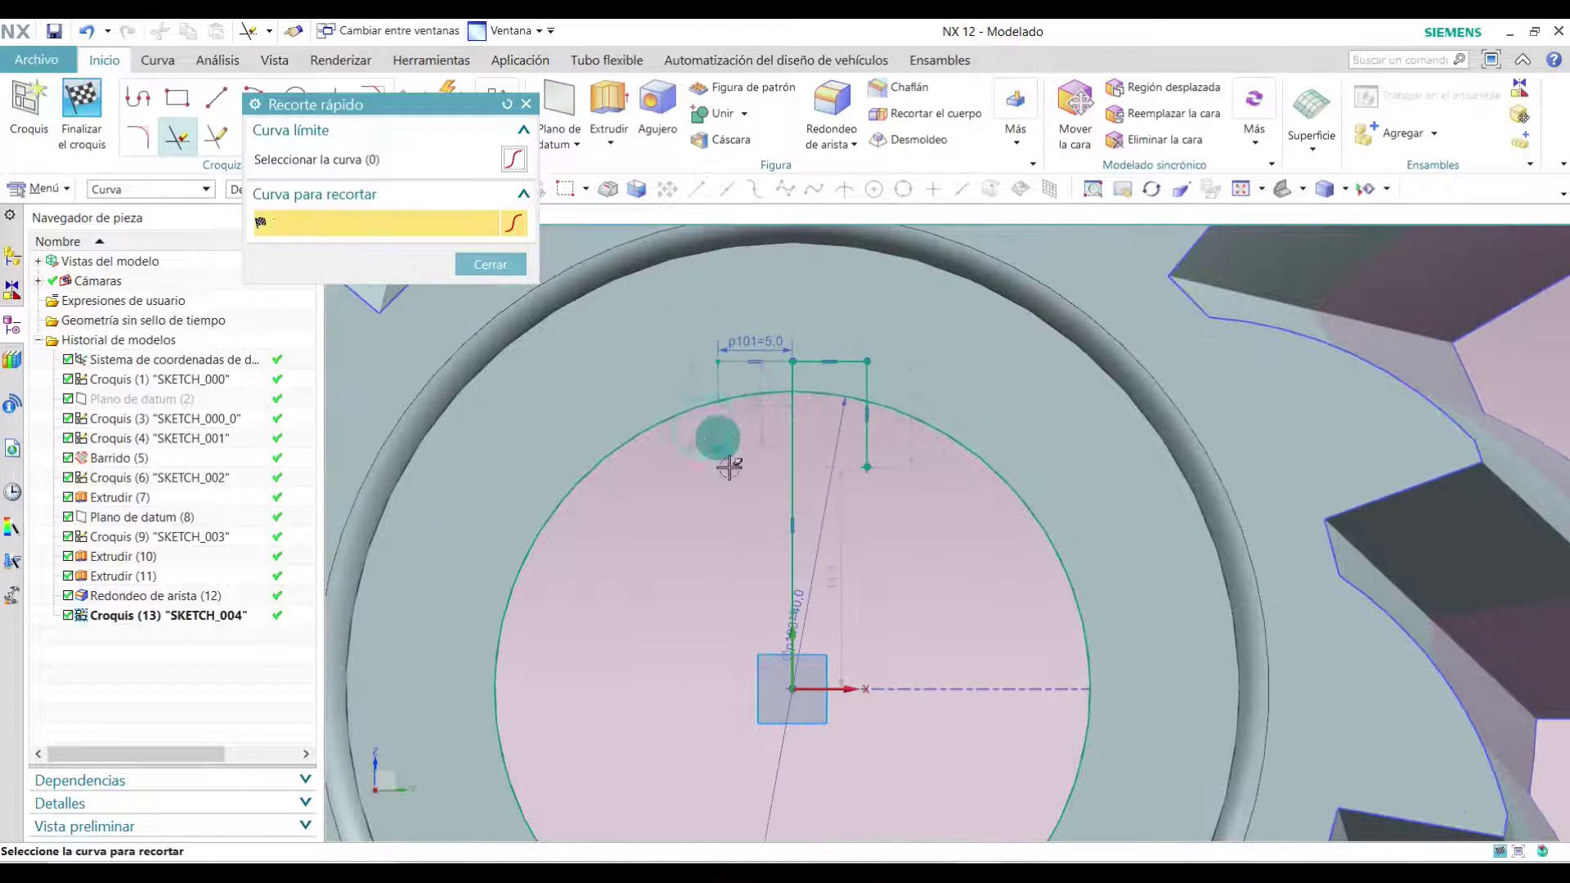
click(790, 424)
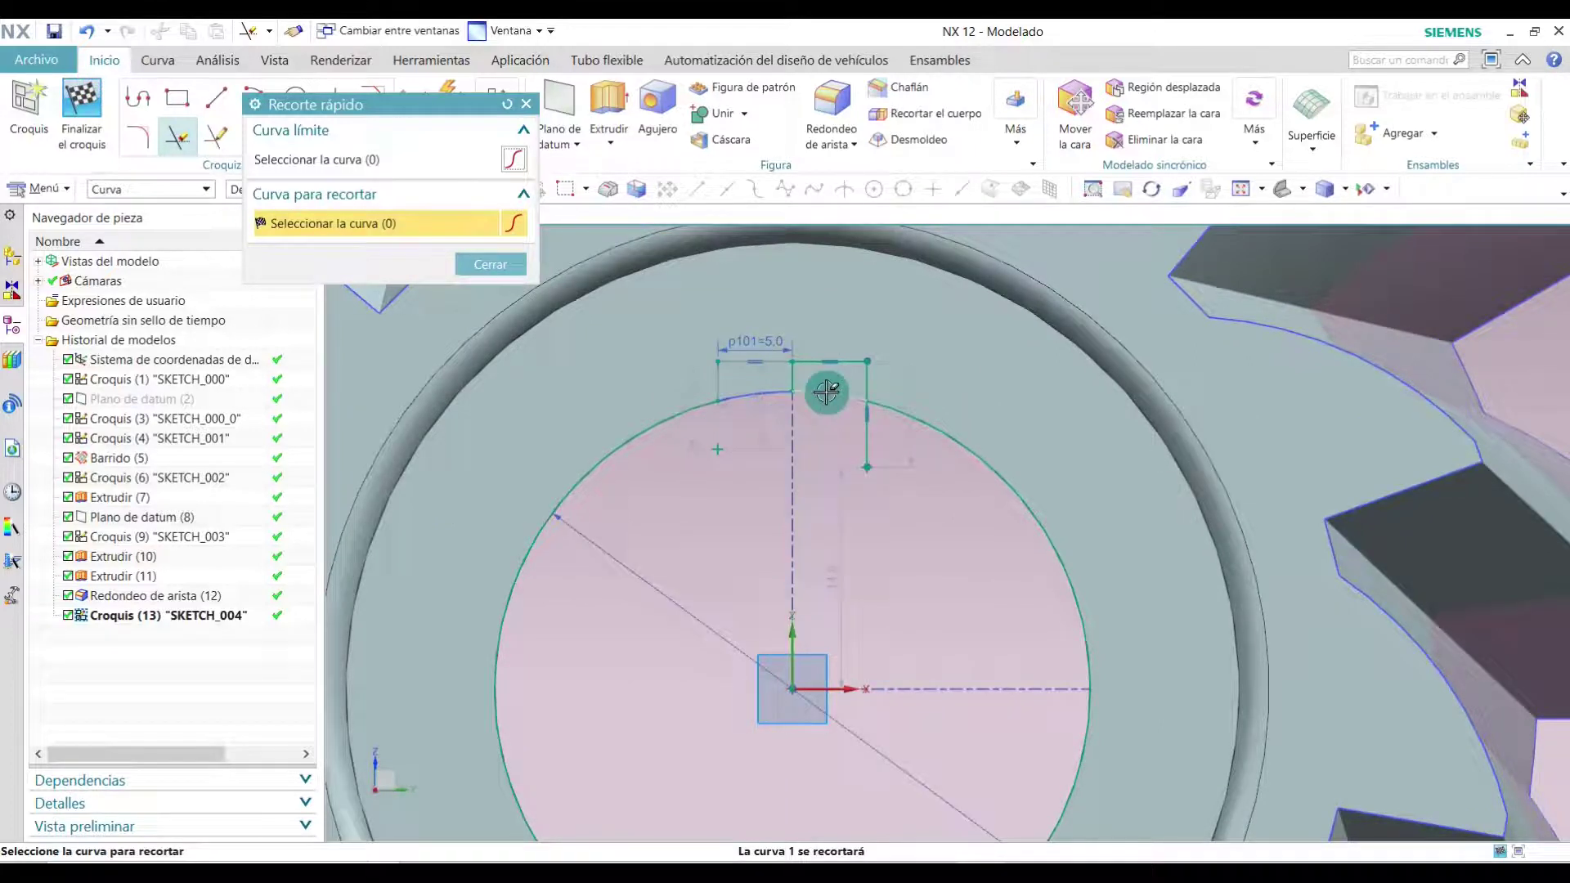
click(863, 433)
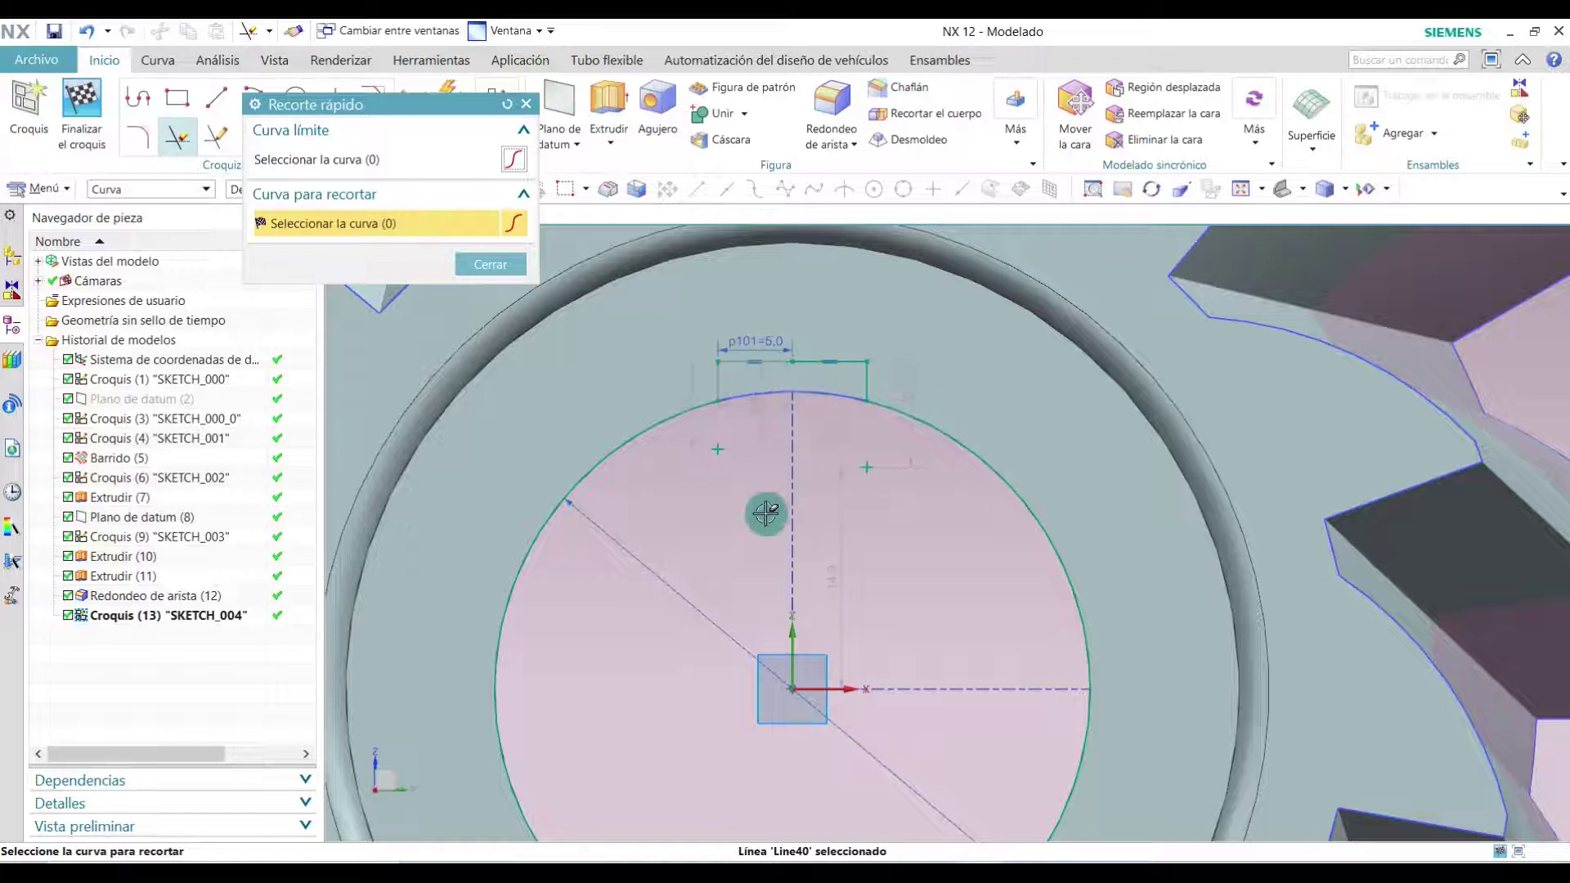
click(527, 105)
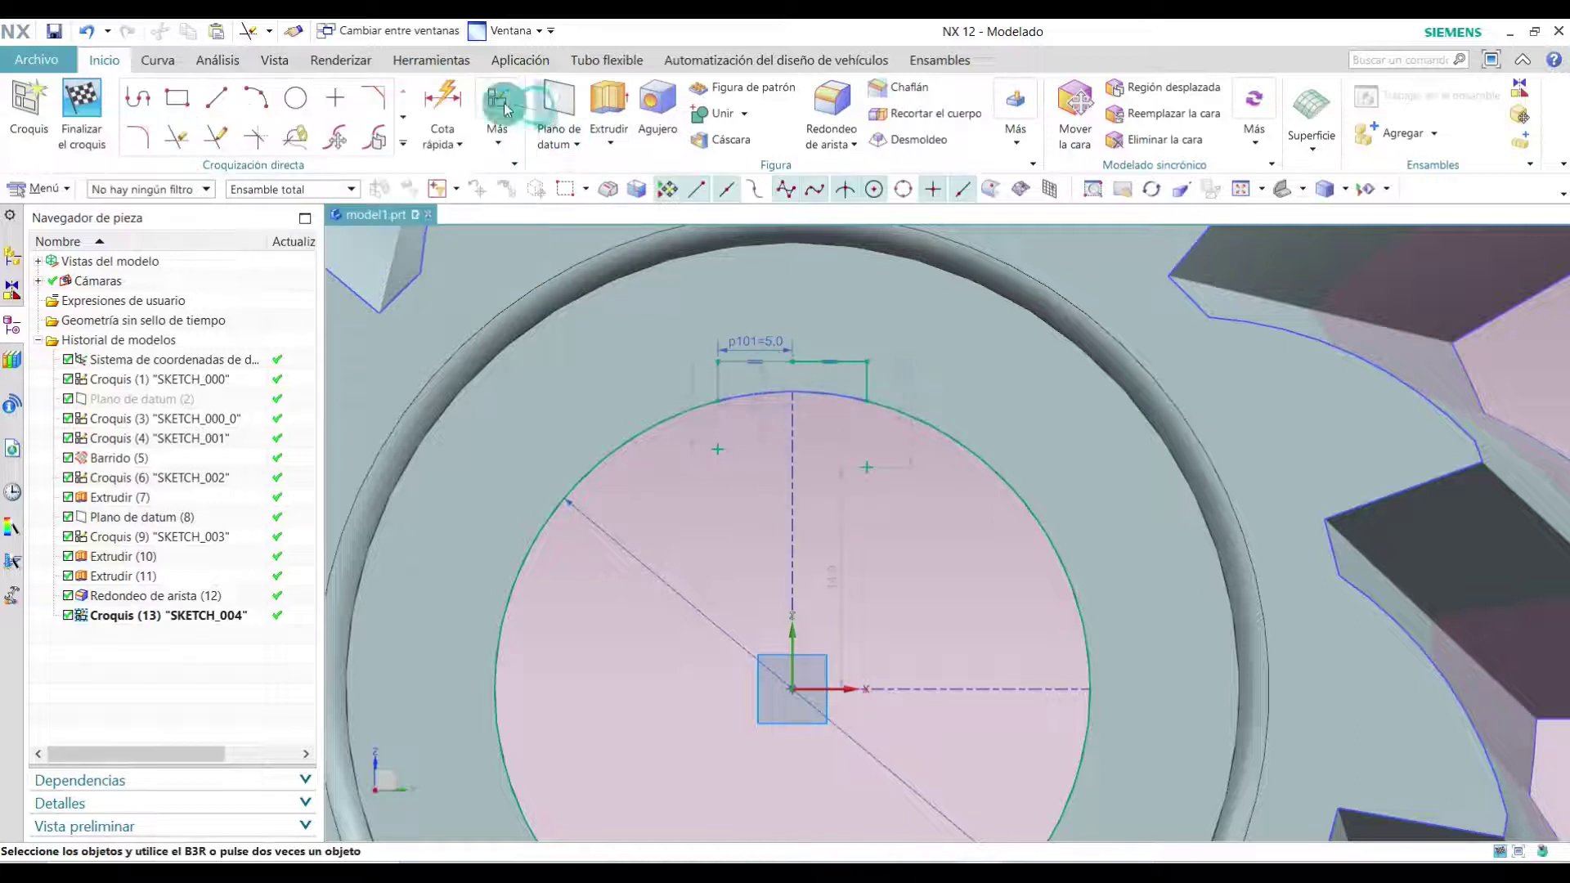
- Finish the keyway sketch and extrude Croquis (13) symmetrically by 45 mm
click(82, 107)
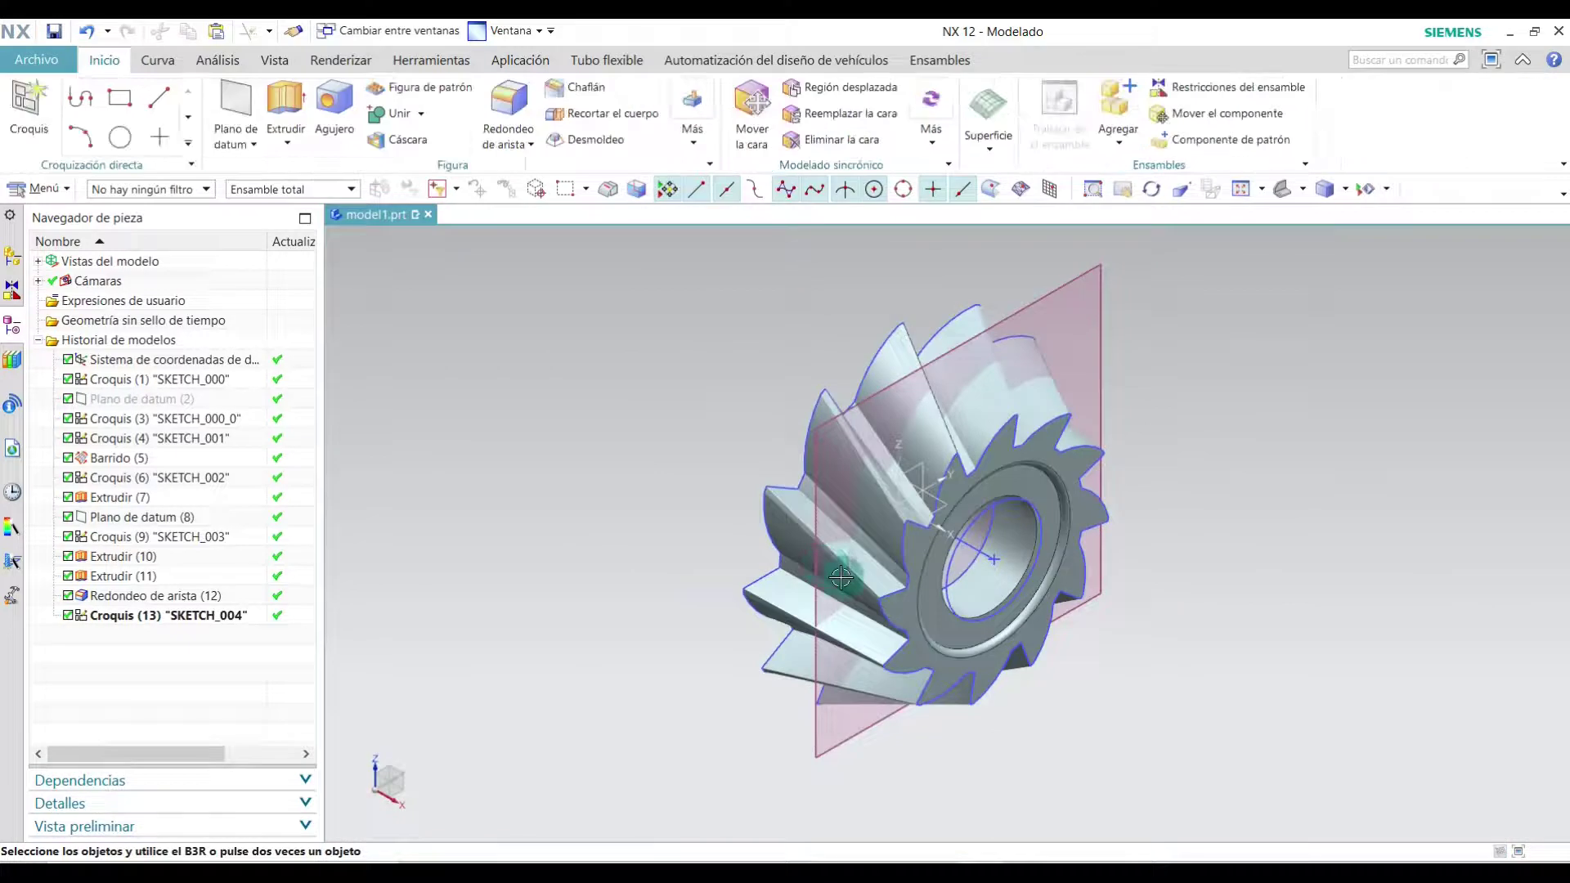
click(285, 106)
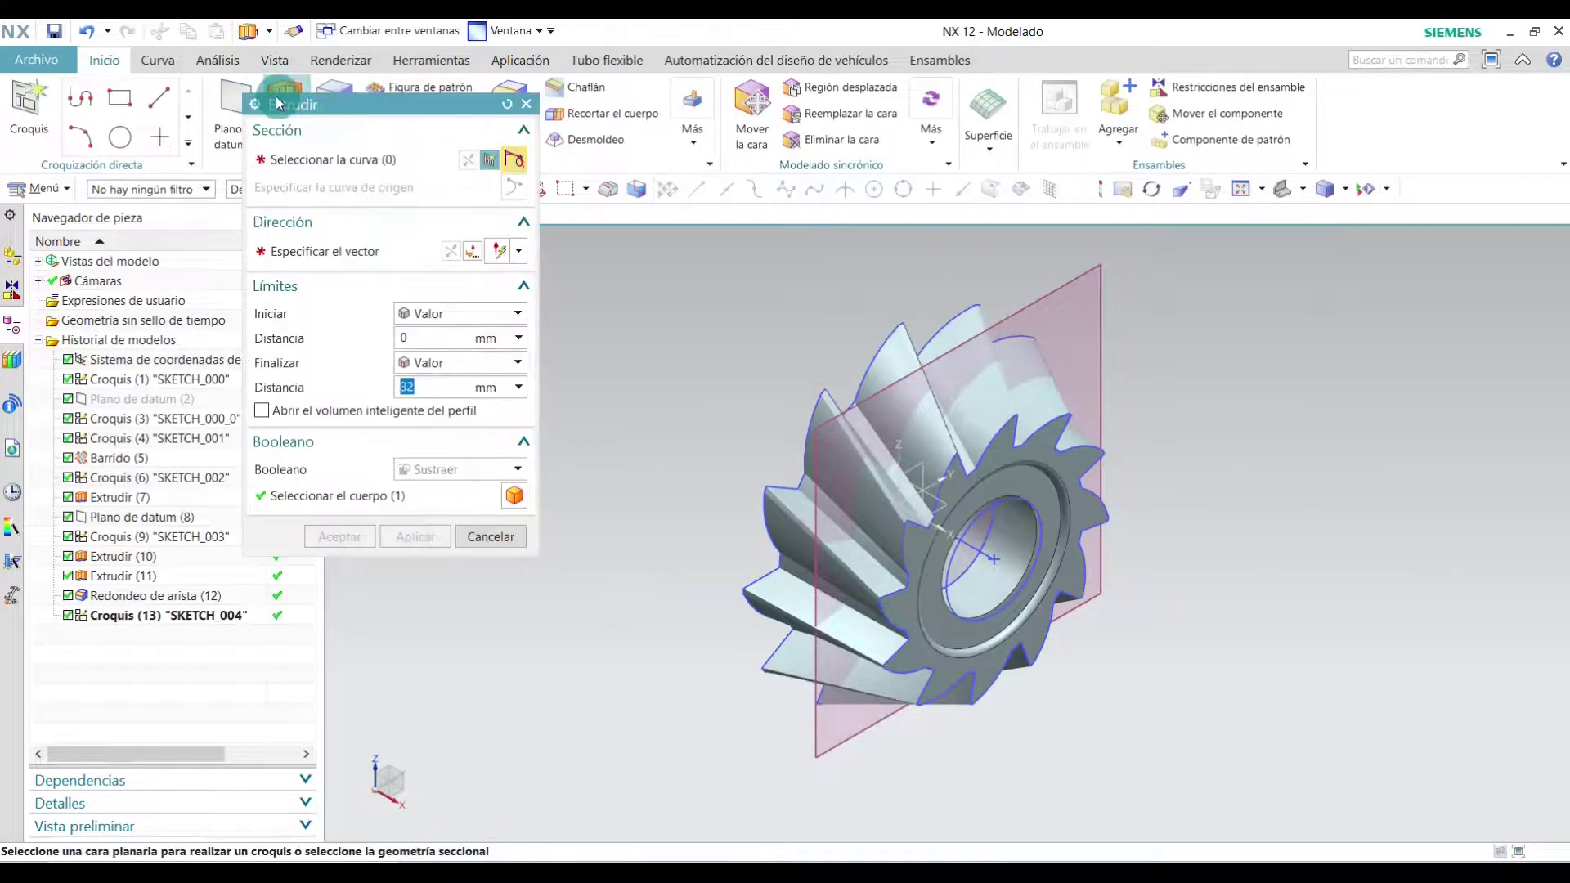
click(112, 629)
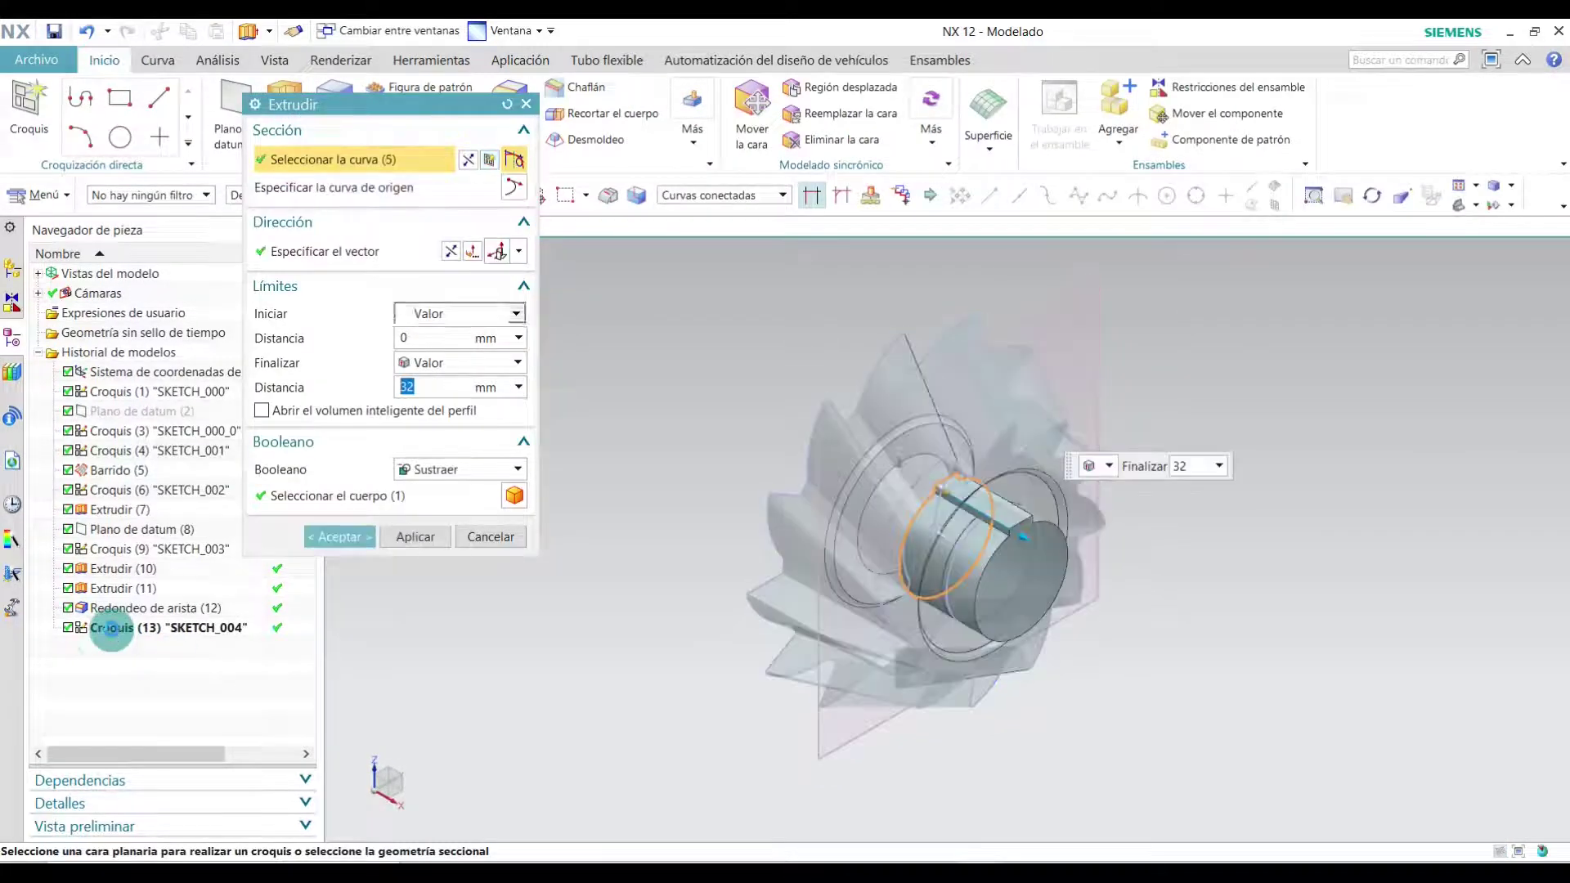
click(460, 314)
click(460, 357)
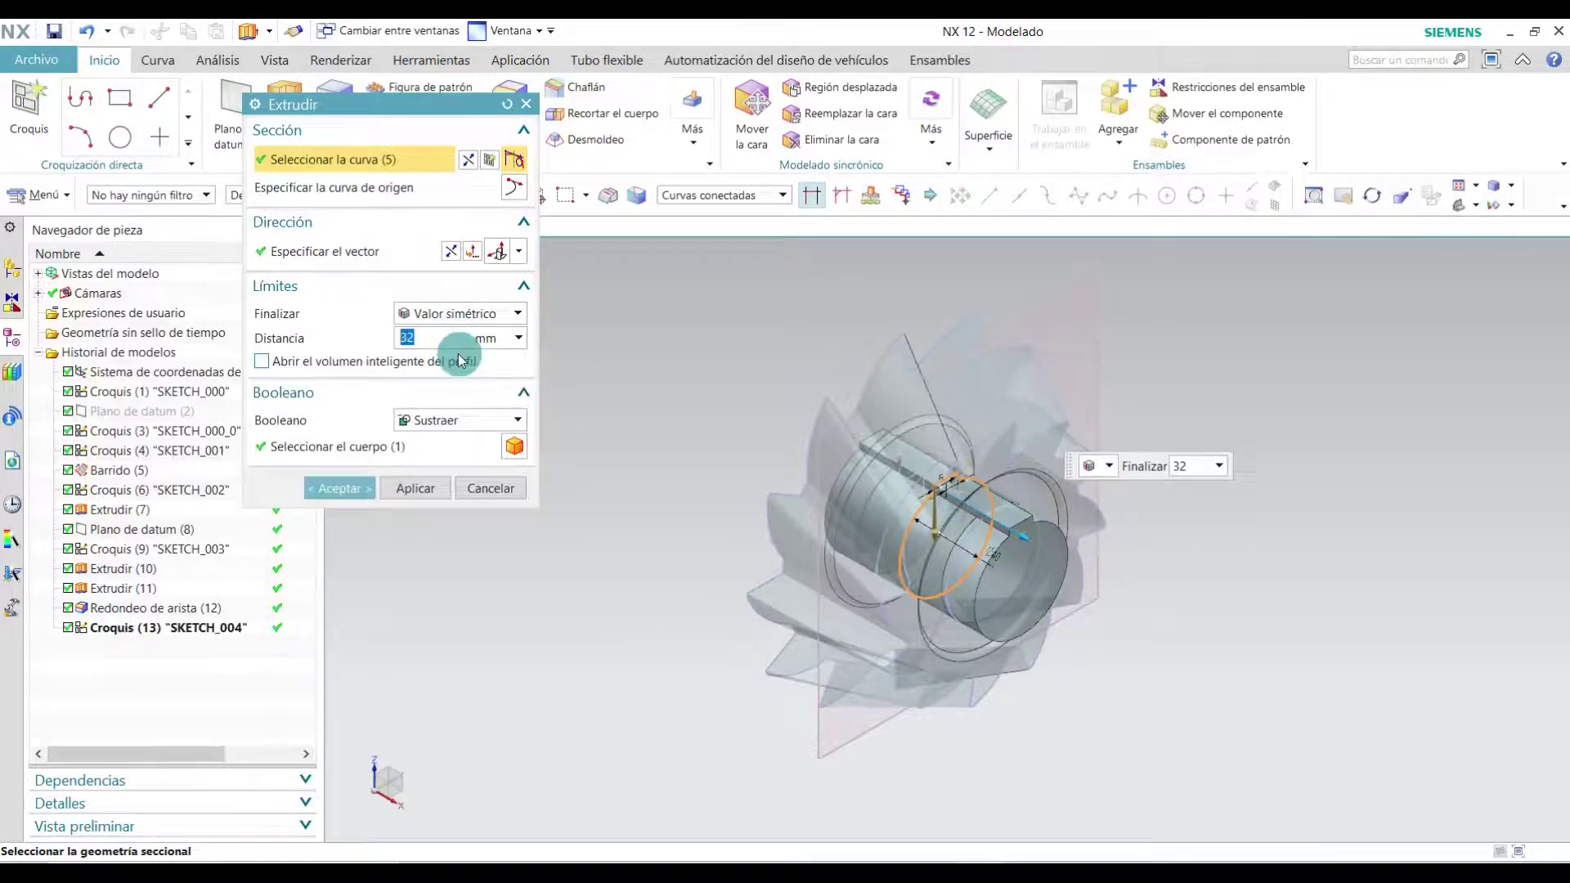
click(971, 528)
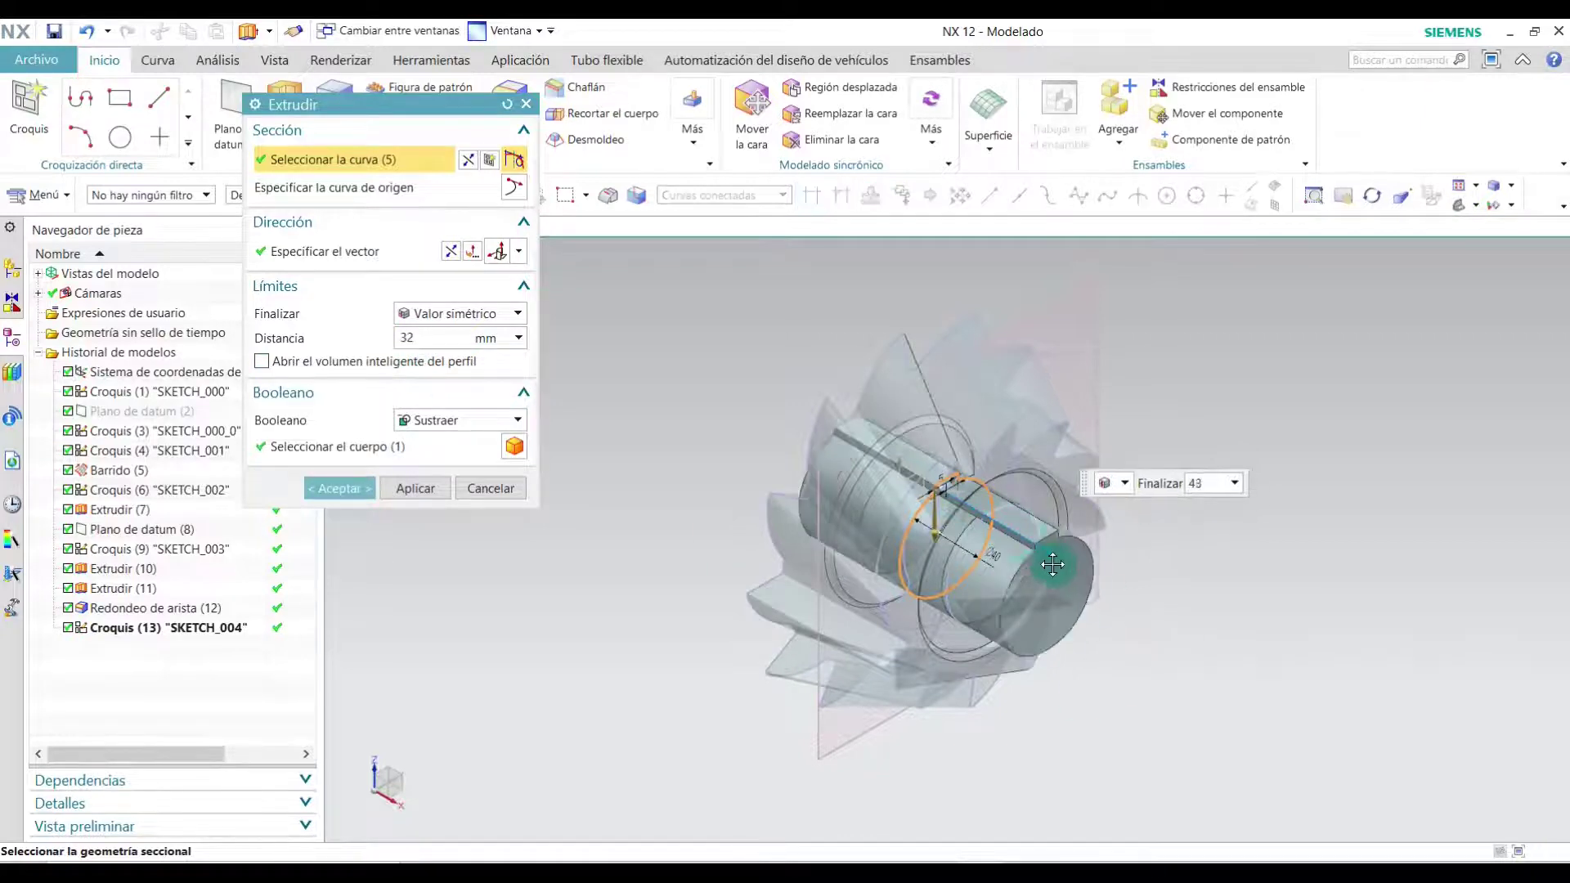
drag(1026, 540, 1055, 554)
- Subtract the keyway extrusion from the cutter body and inspect the keyway in the bore
click(461, 426)
click(487, 478)
click(513, 446)
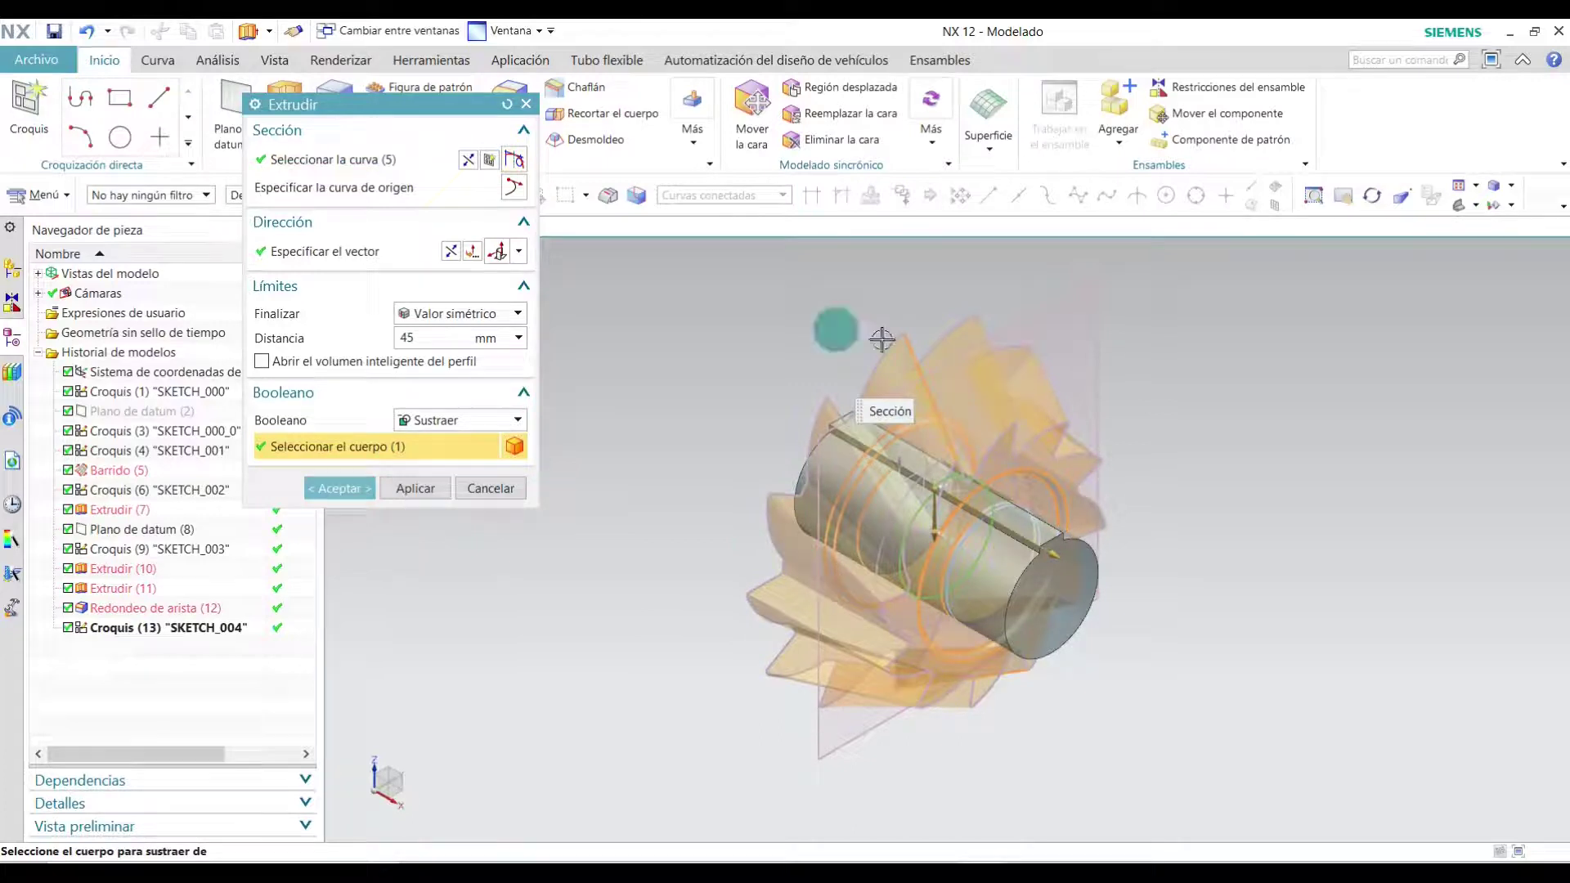
click(366, 488)
mouse_move(986, 672)
middle_down()
mouse_move(1173, 648)
mouse_move(1068, 542)
middle_up()
scroll(945, 470, up, 5)
scroll(944, 471, up, 2)
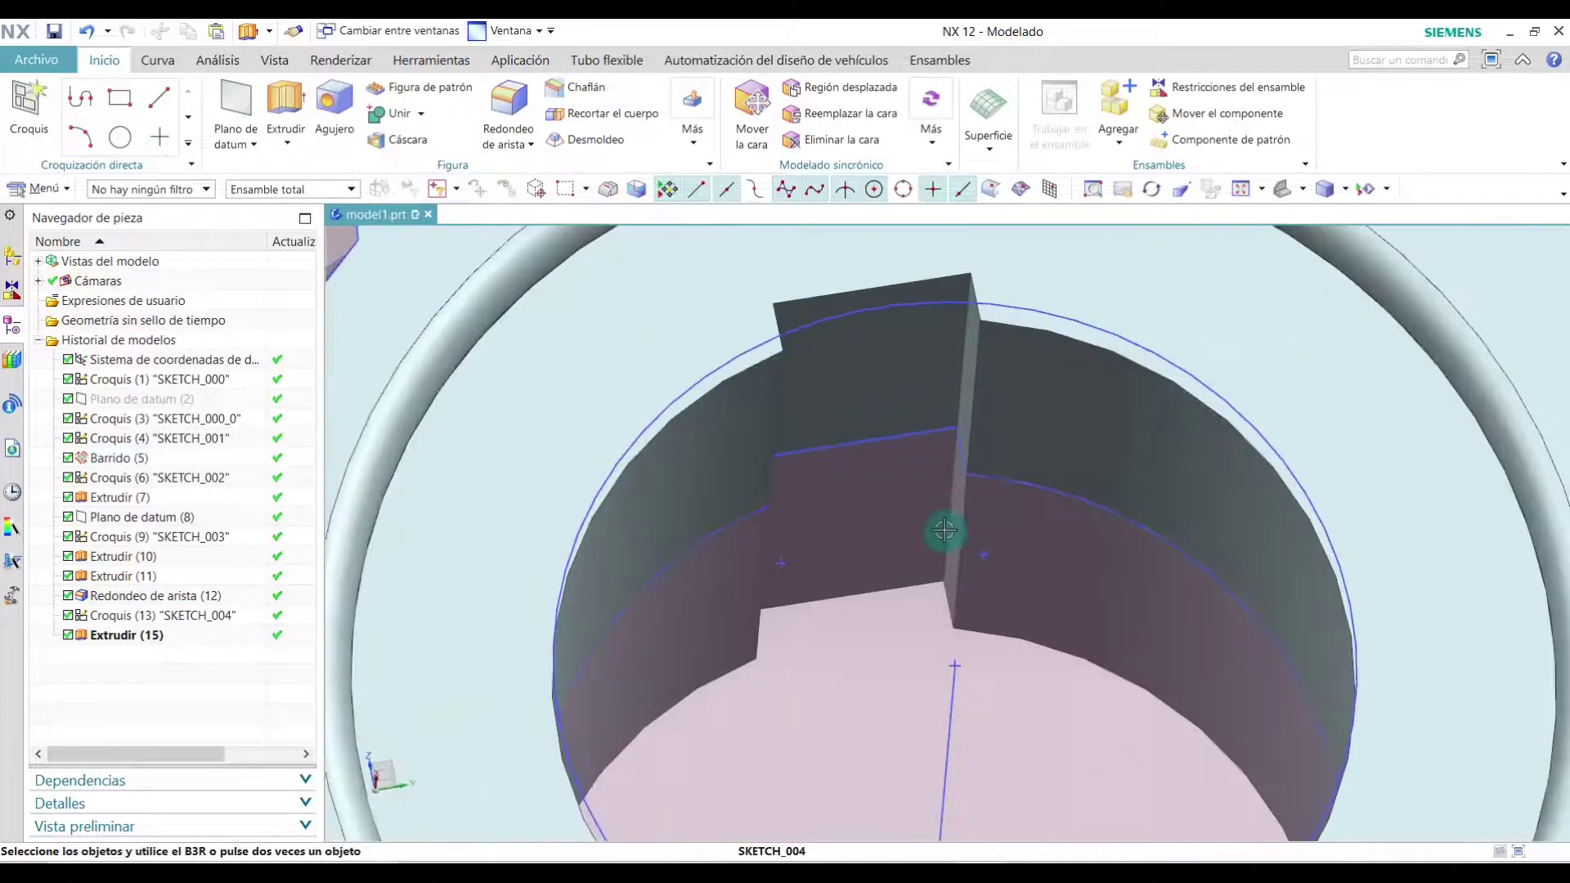
scroll(955, 625, down, 6)
scroll(955, 625, down, 2)
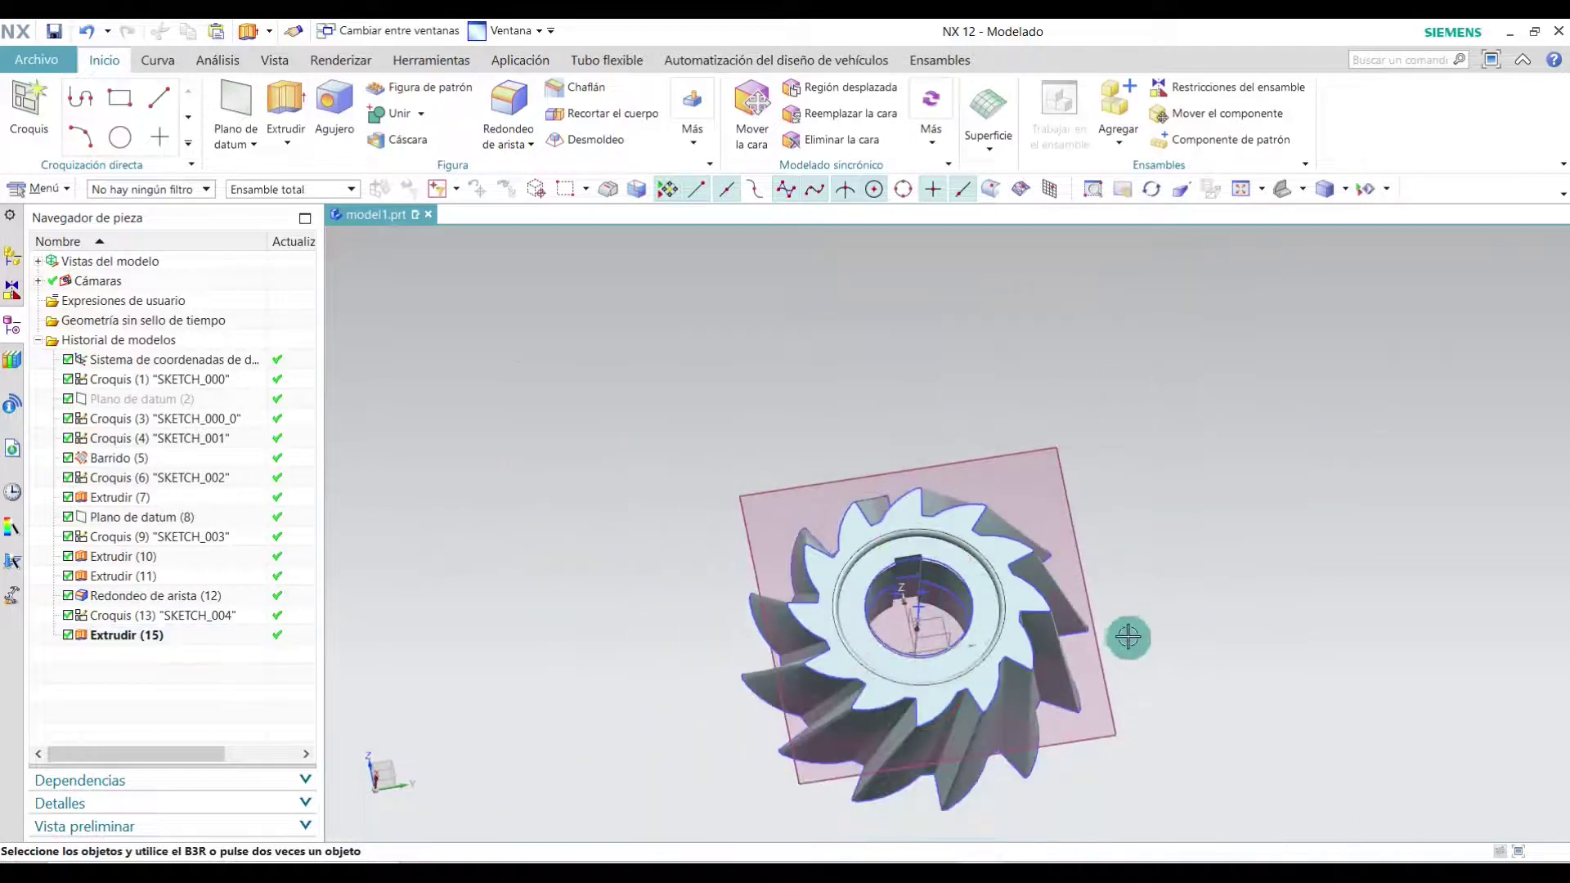
- Orbit the cutter and snap it to the isometric view
middle_drag(1125, 645, 1149, 670)
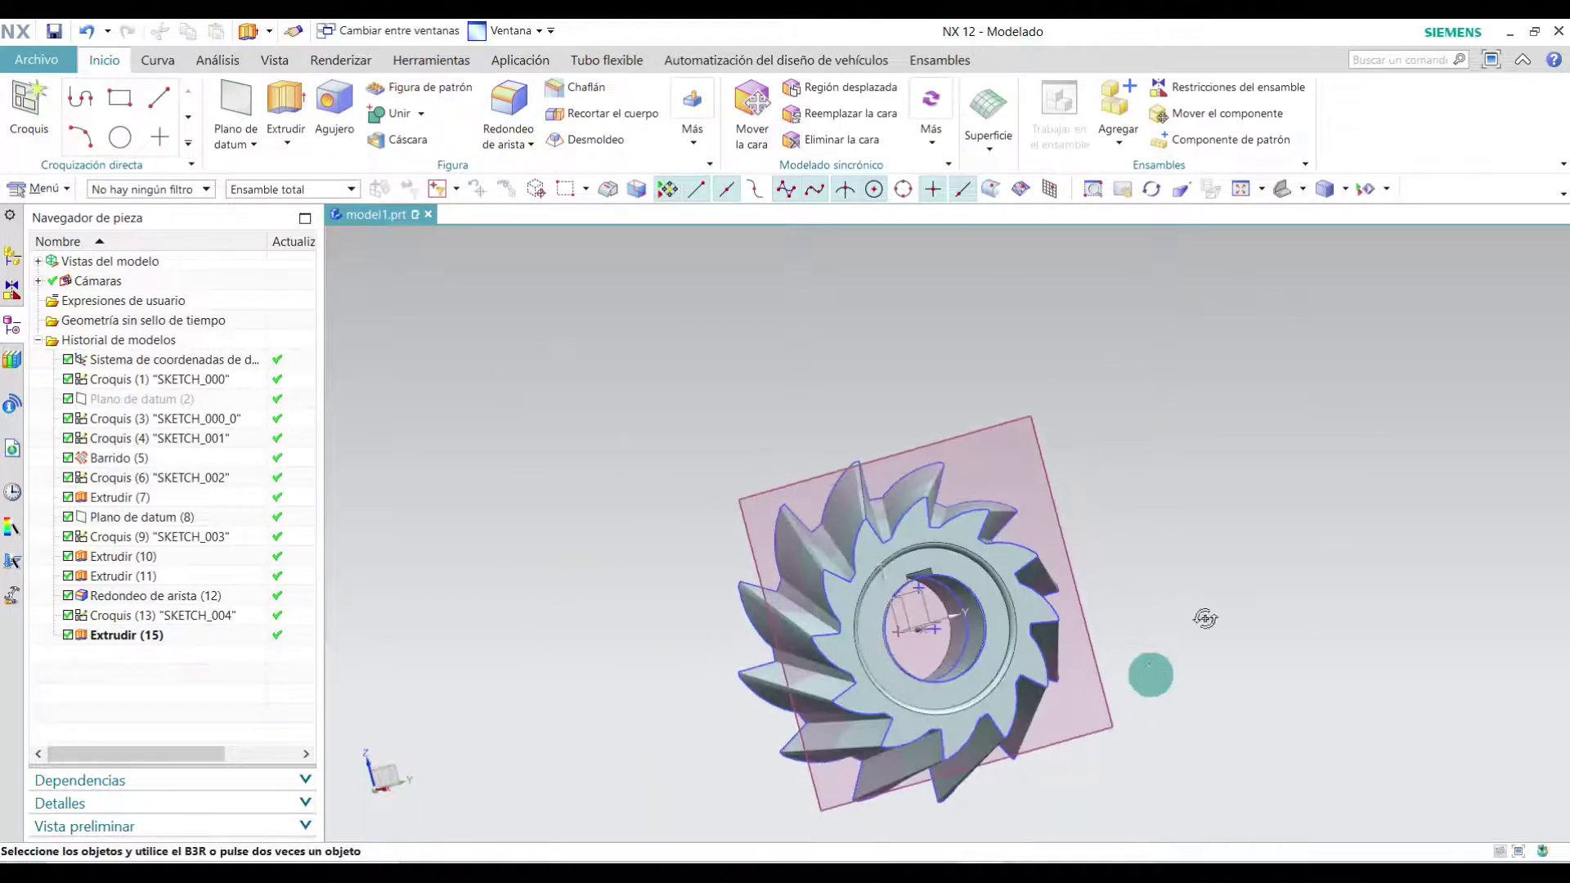
click(1302, 189)
click(1339, 216)
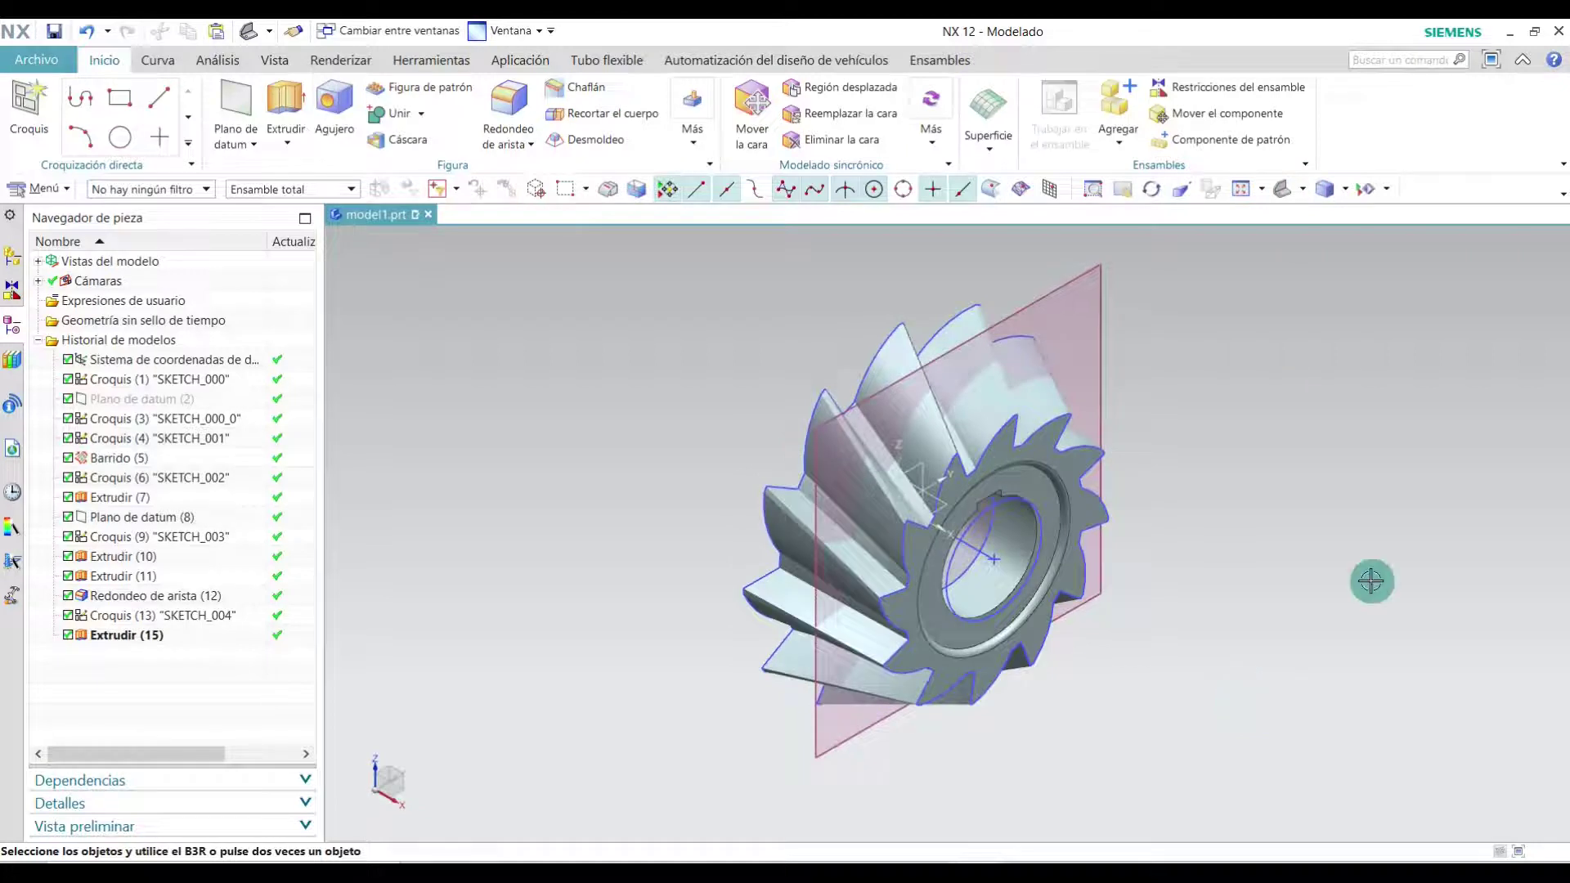
mouse_move(1387, 590)
middle_down()
mouse_move(1312, 618)
mouse_move(1374, 617)
middle_up()
click(1306, 189)
click(1336, 214)
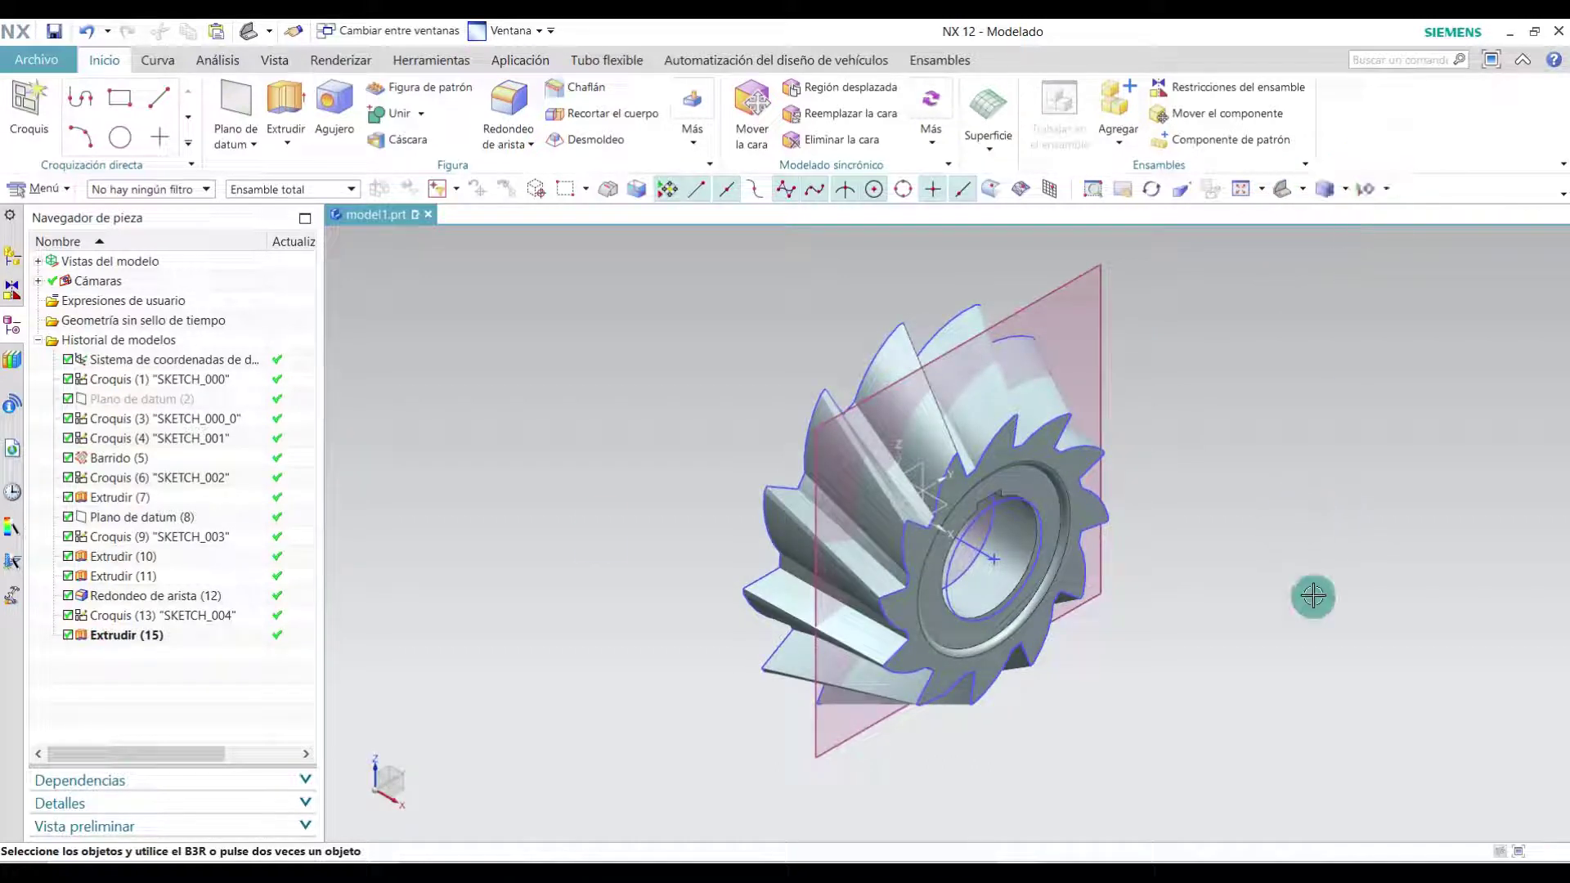
- Hide the datum plane, the first sketch, the tooth profile sketch and SKETCH_002
right_click(1083, 284)
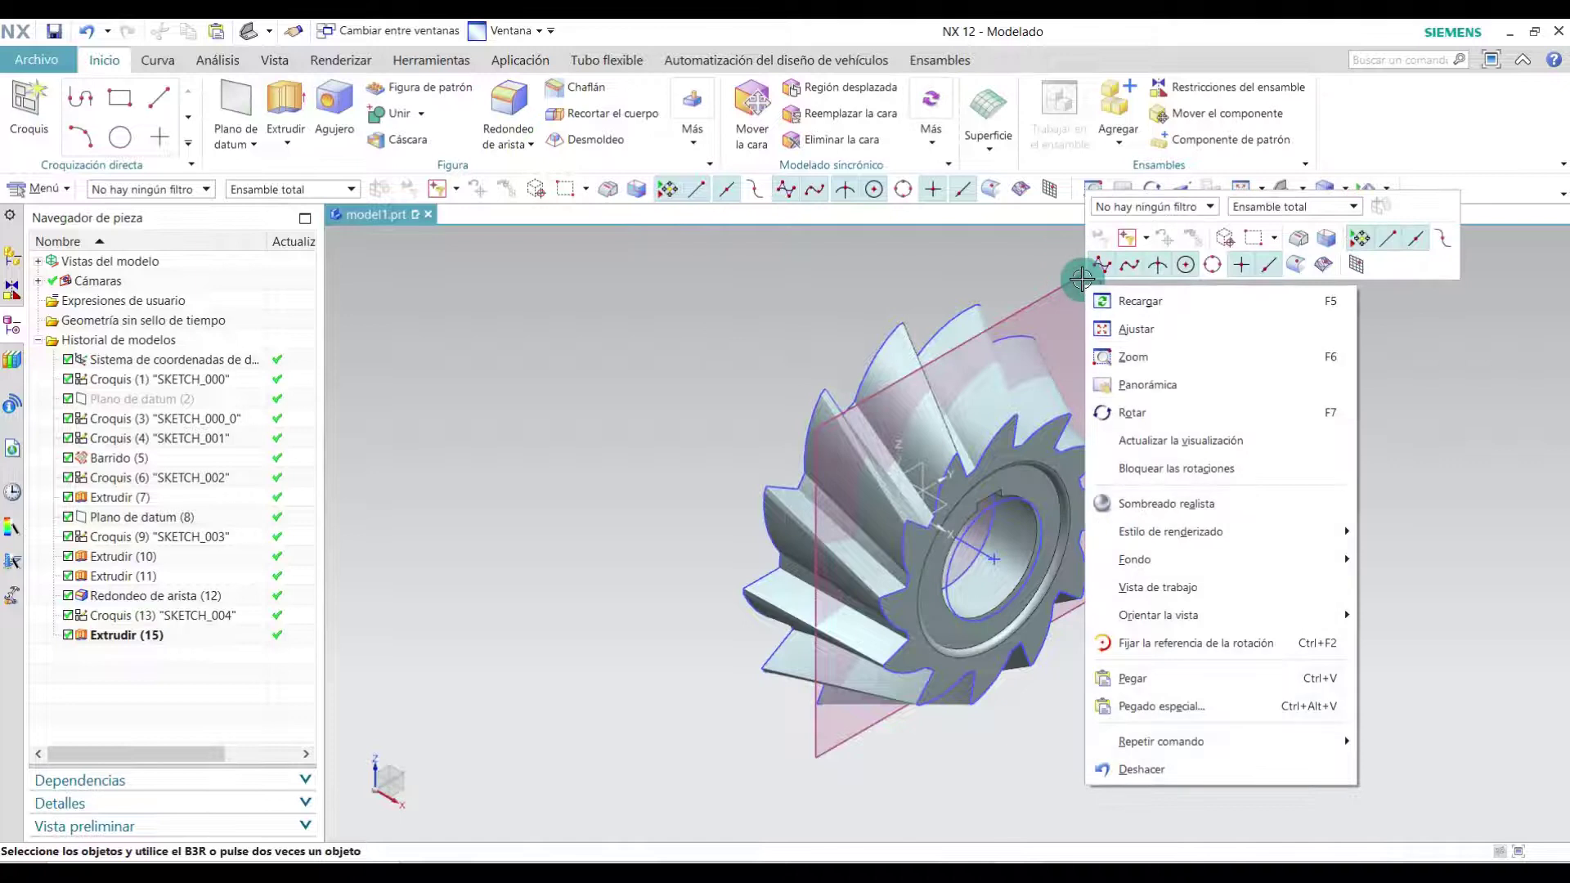
click(1104, 305)
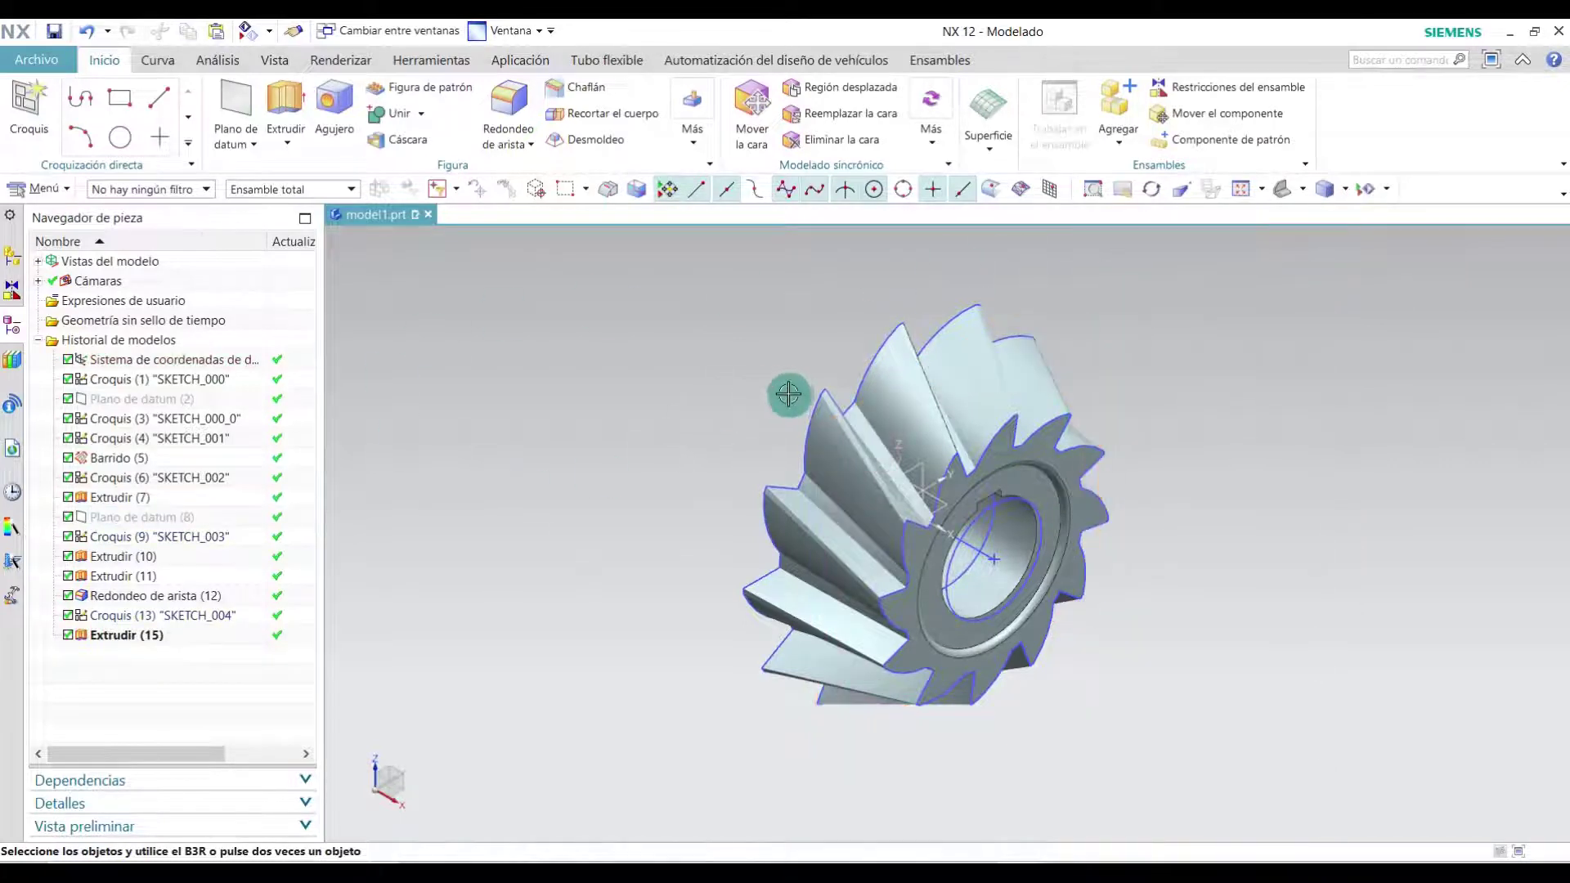
right_click(816, 389)
click(850, 309)
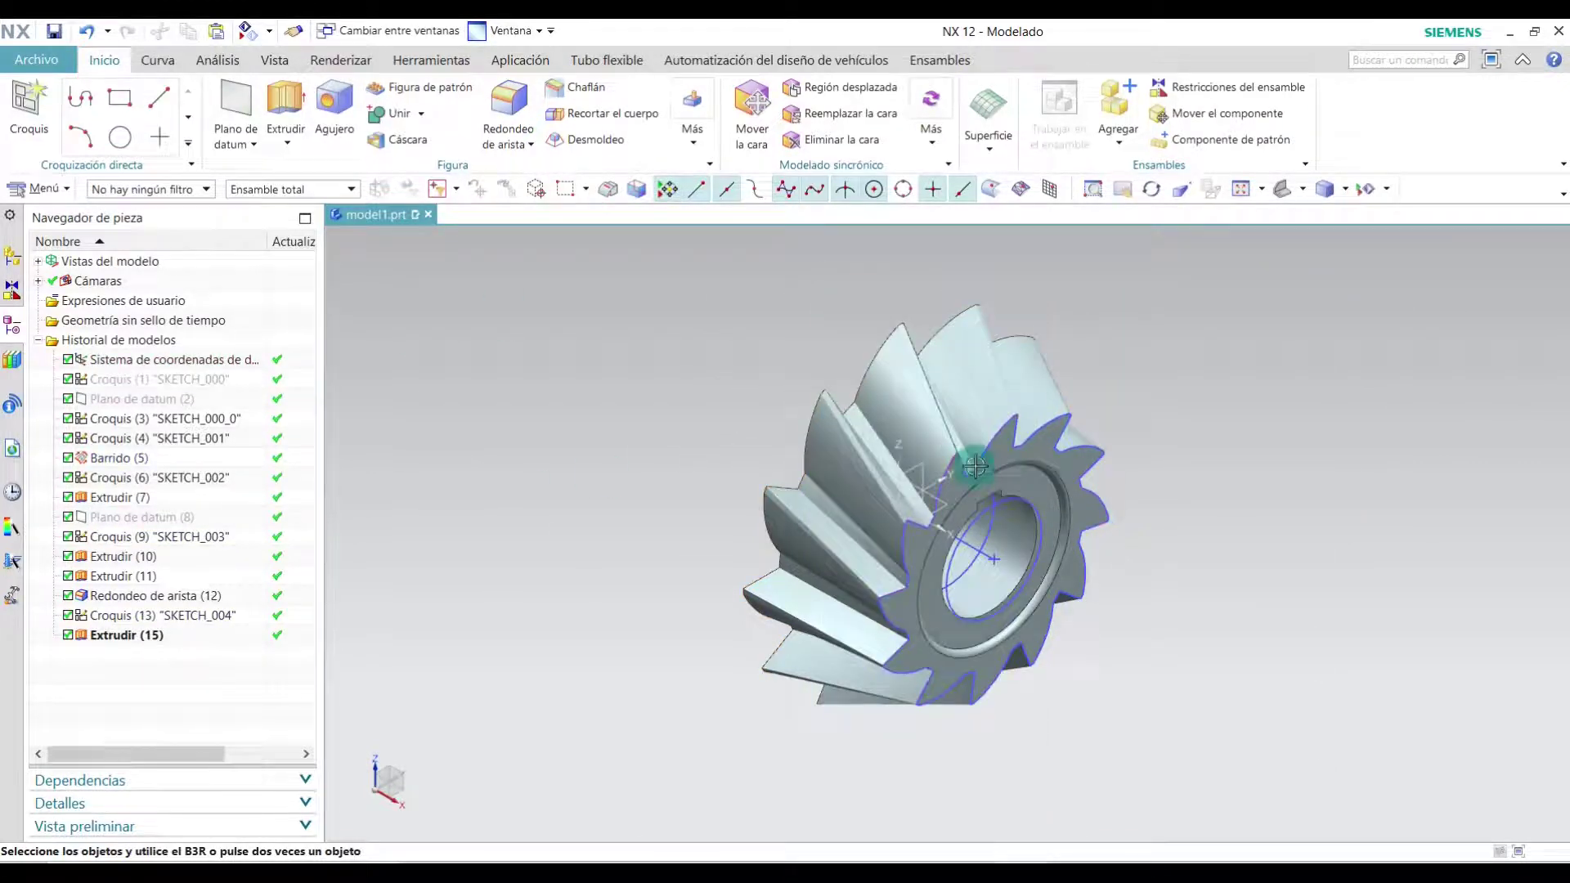
right_click(997, 430)
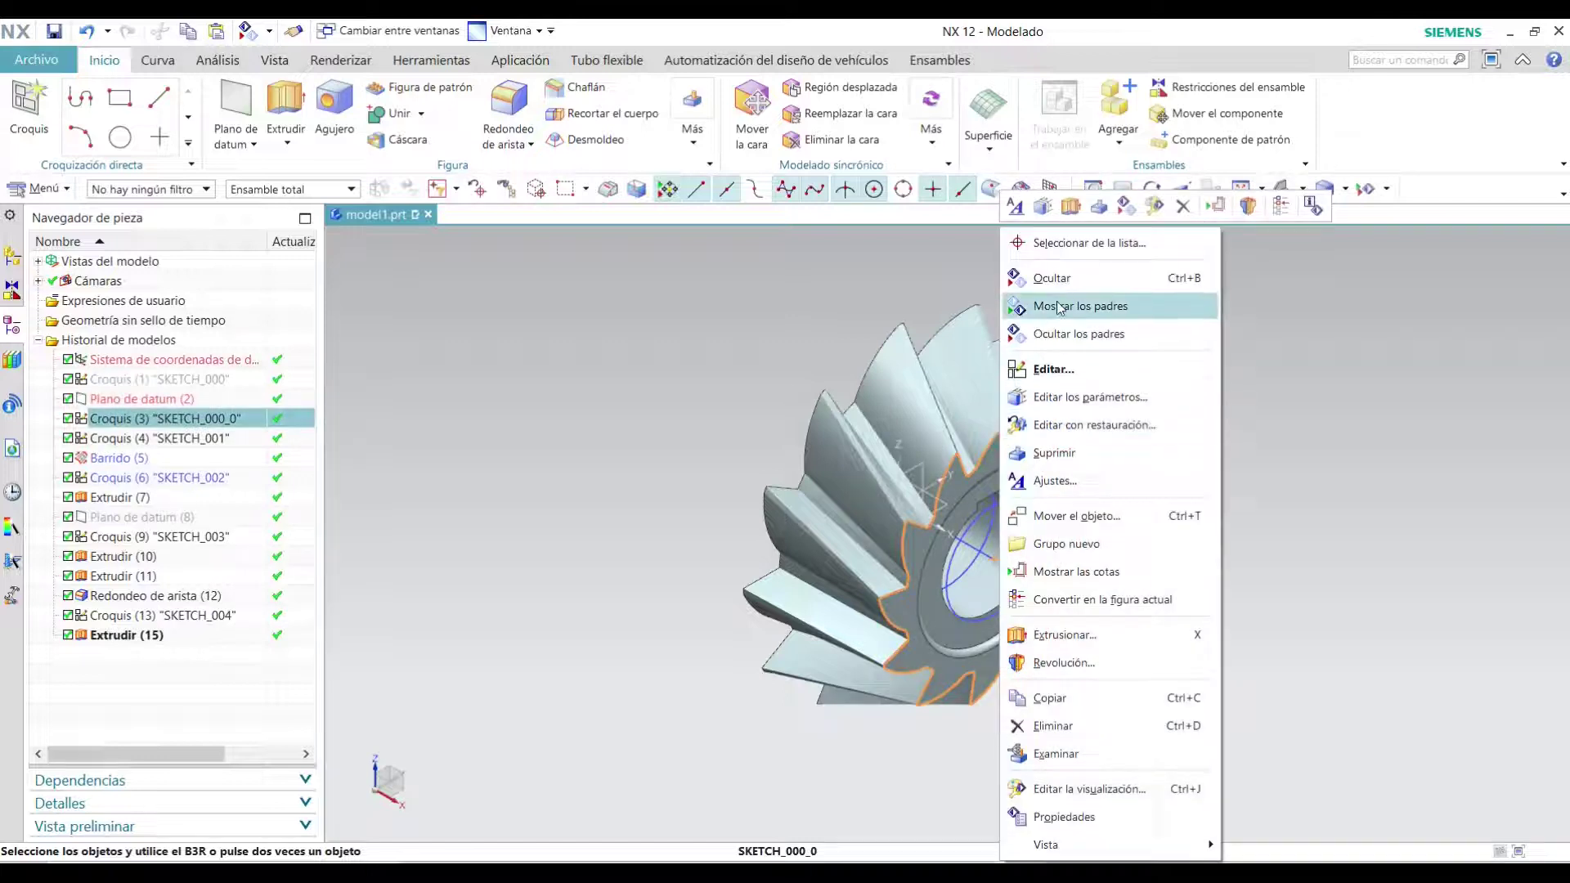
click(1054, 277)
right_click(1009, 511)
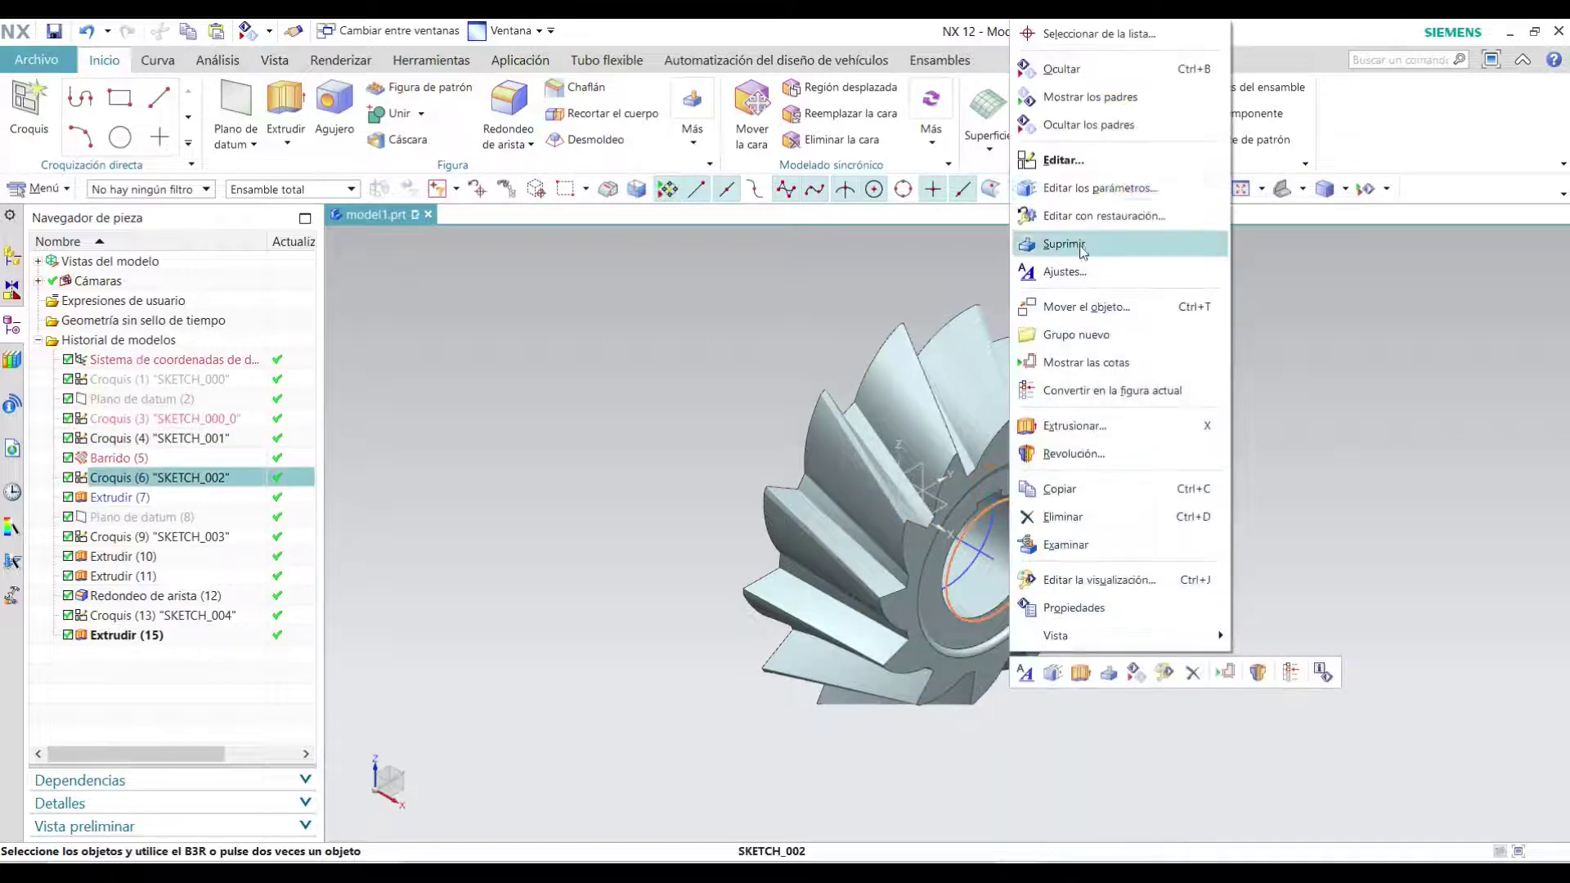
click(1055, 69)
scroll(971, 518, up, 5)
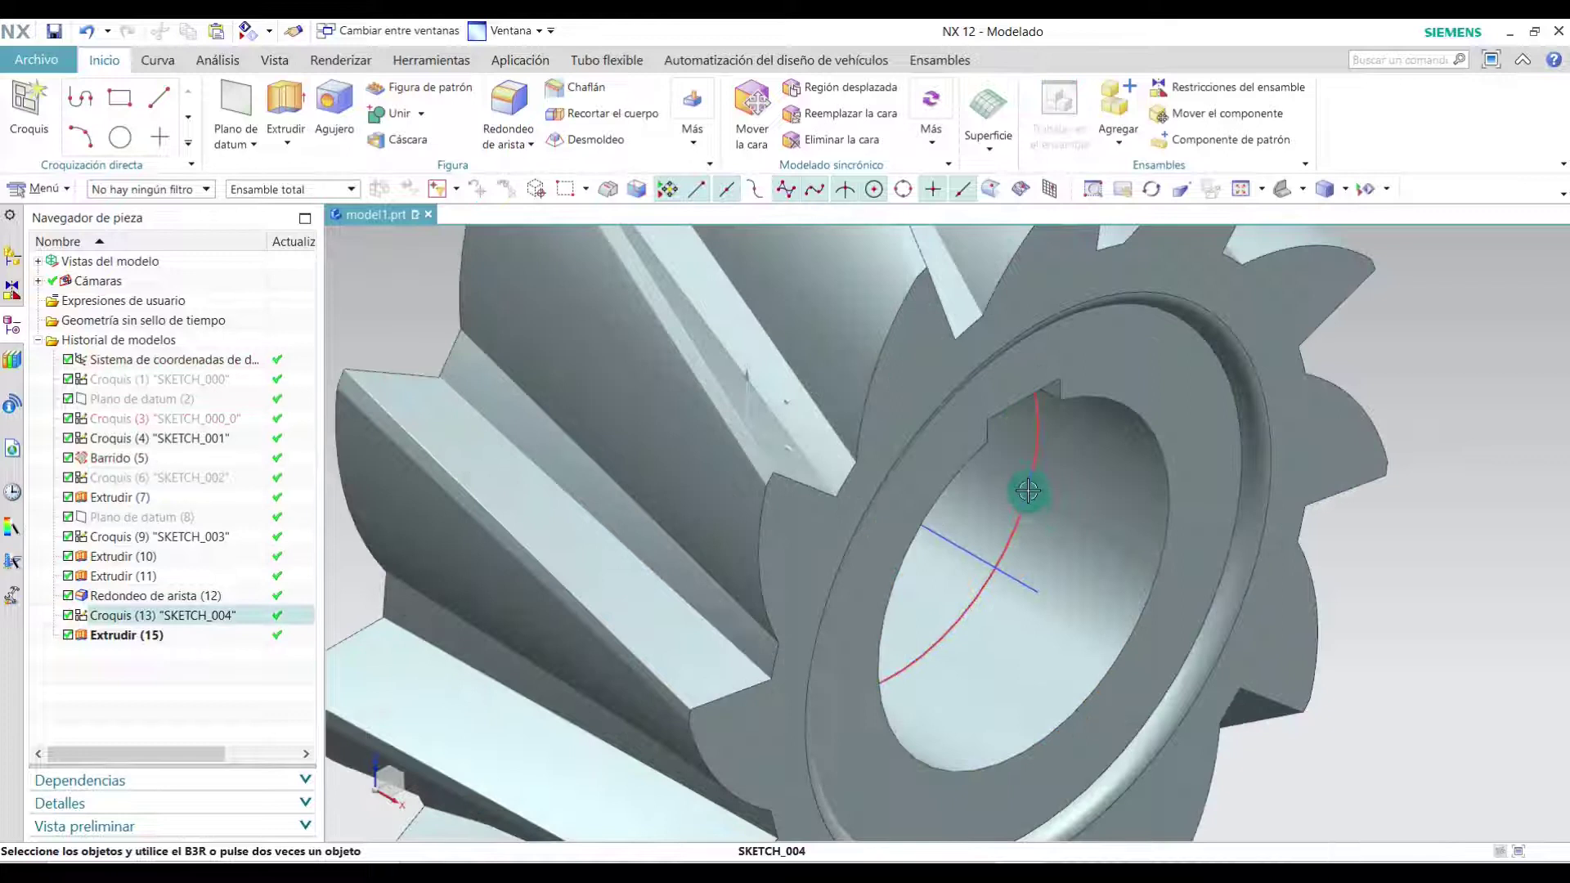
- Hide the keyway sketch SKETCH_004 and SKETCH_001, then check for leftover geometry
right_click(1021, 497)
click(1079, 71)
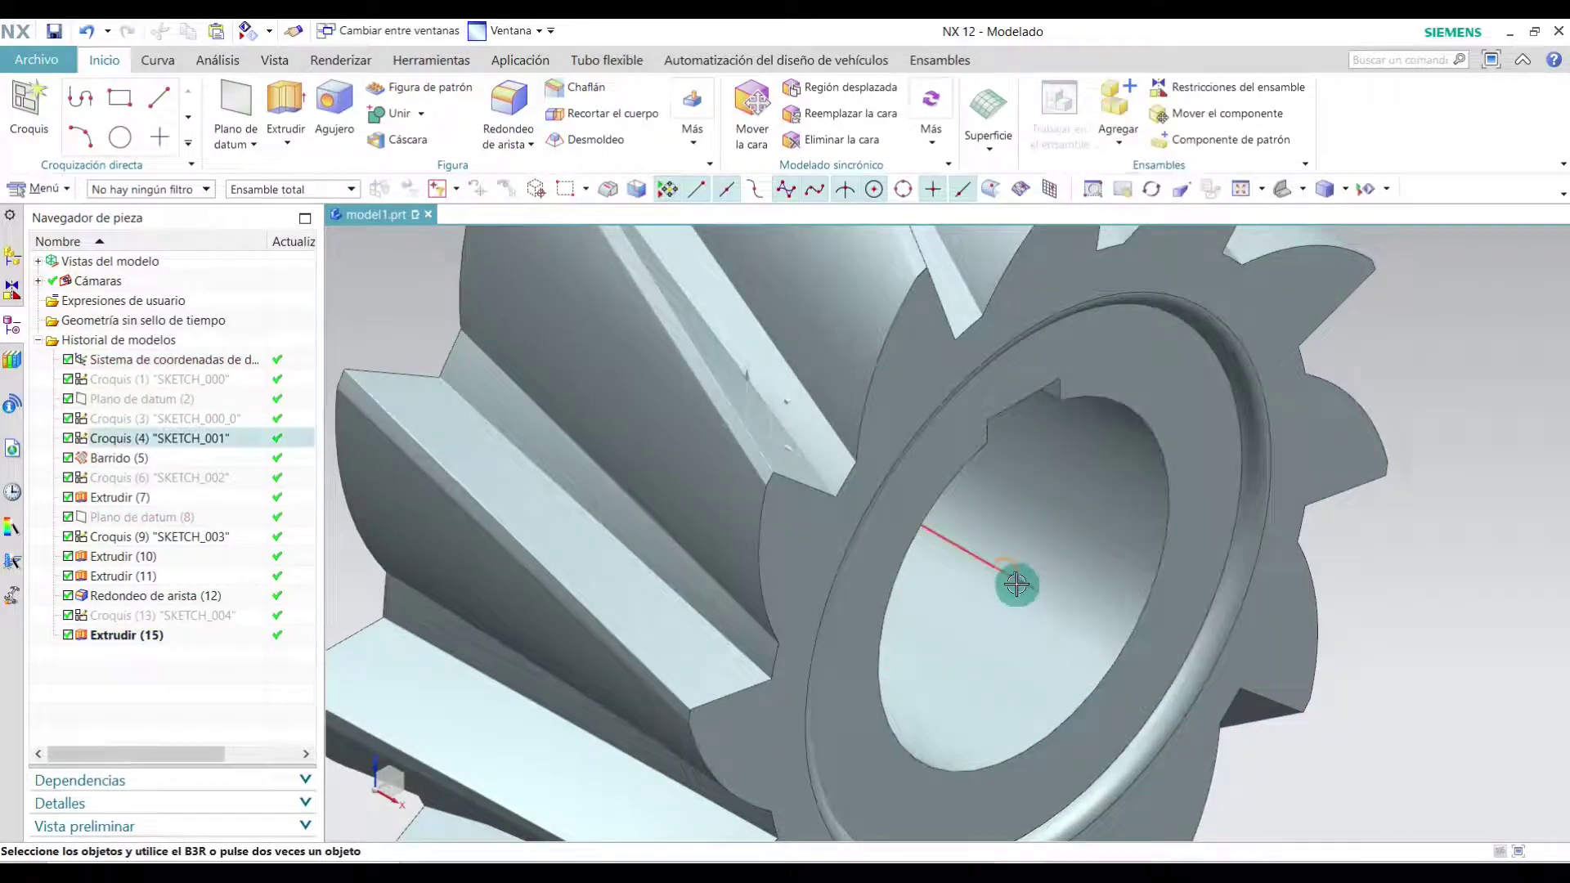
right_click(1010, 579)
click(1067, 69)
scroll(1034, 701, down, 3)
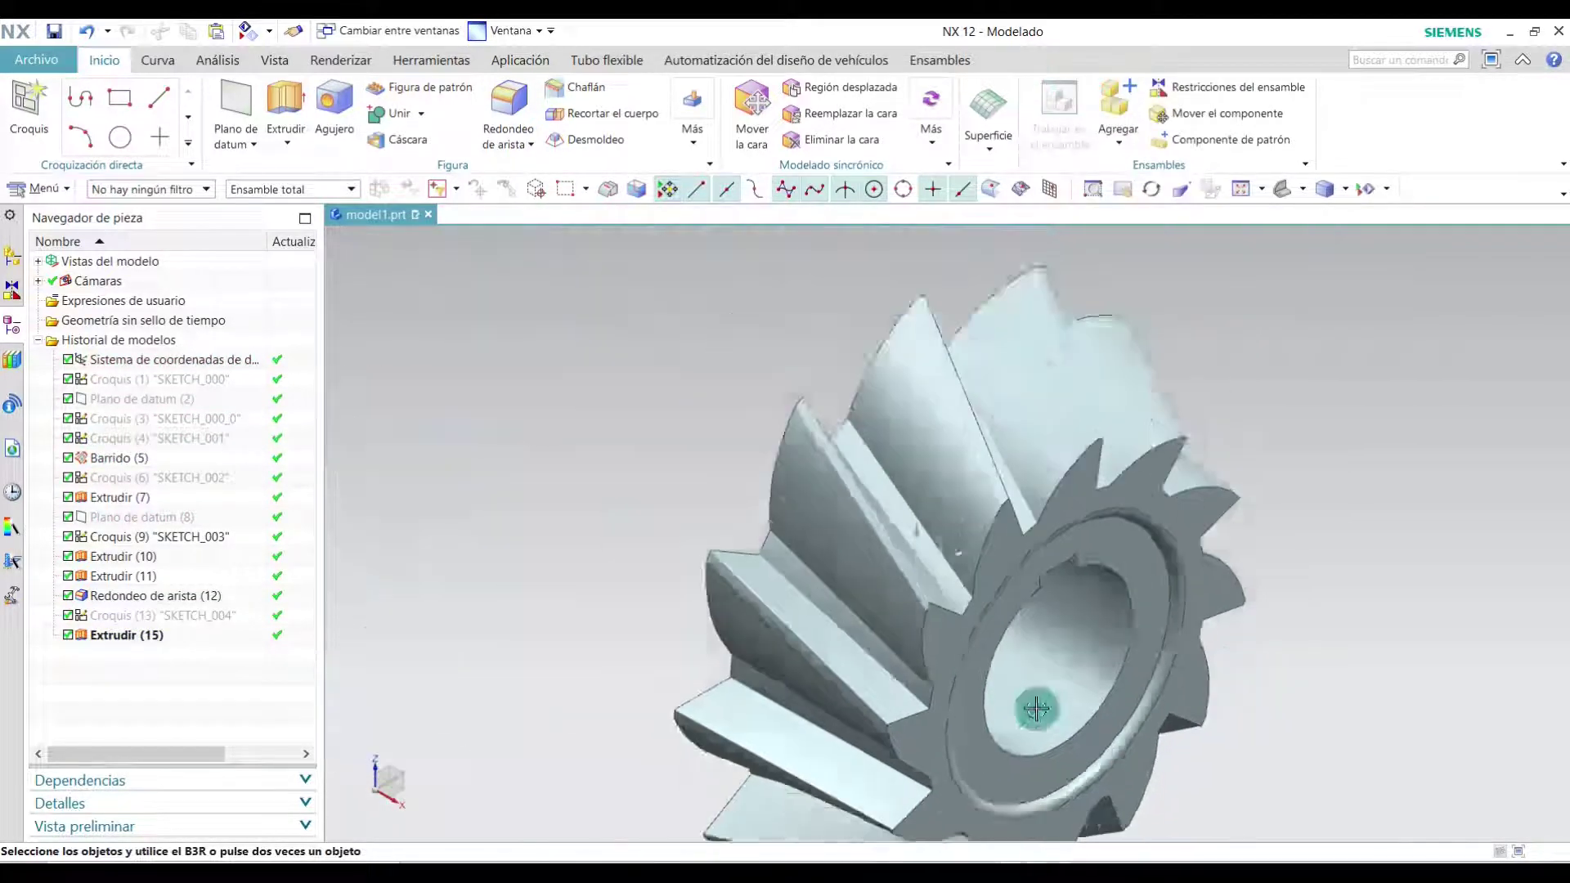
scroll(1213, 652, down, 2)
mouse_move(1213, 653)
middle_down()
mouse_move(1122, 537)
mouse_move(1233, 708)
mouse_move(1172, 675)
middle_up()
click(1312, 191)
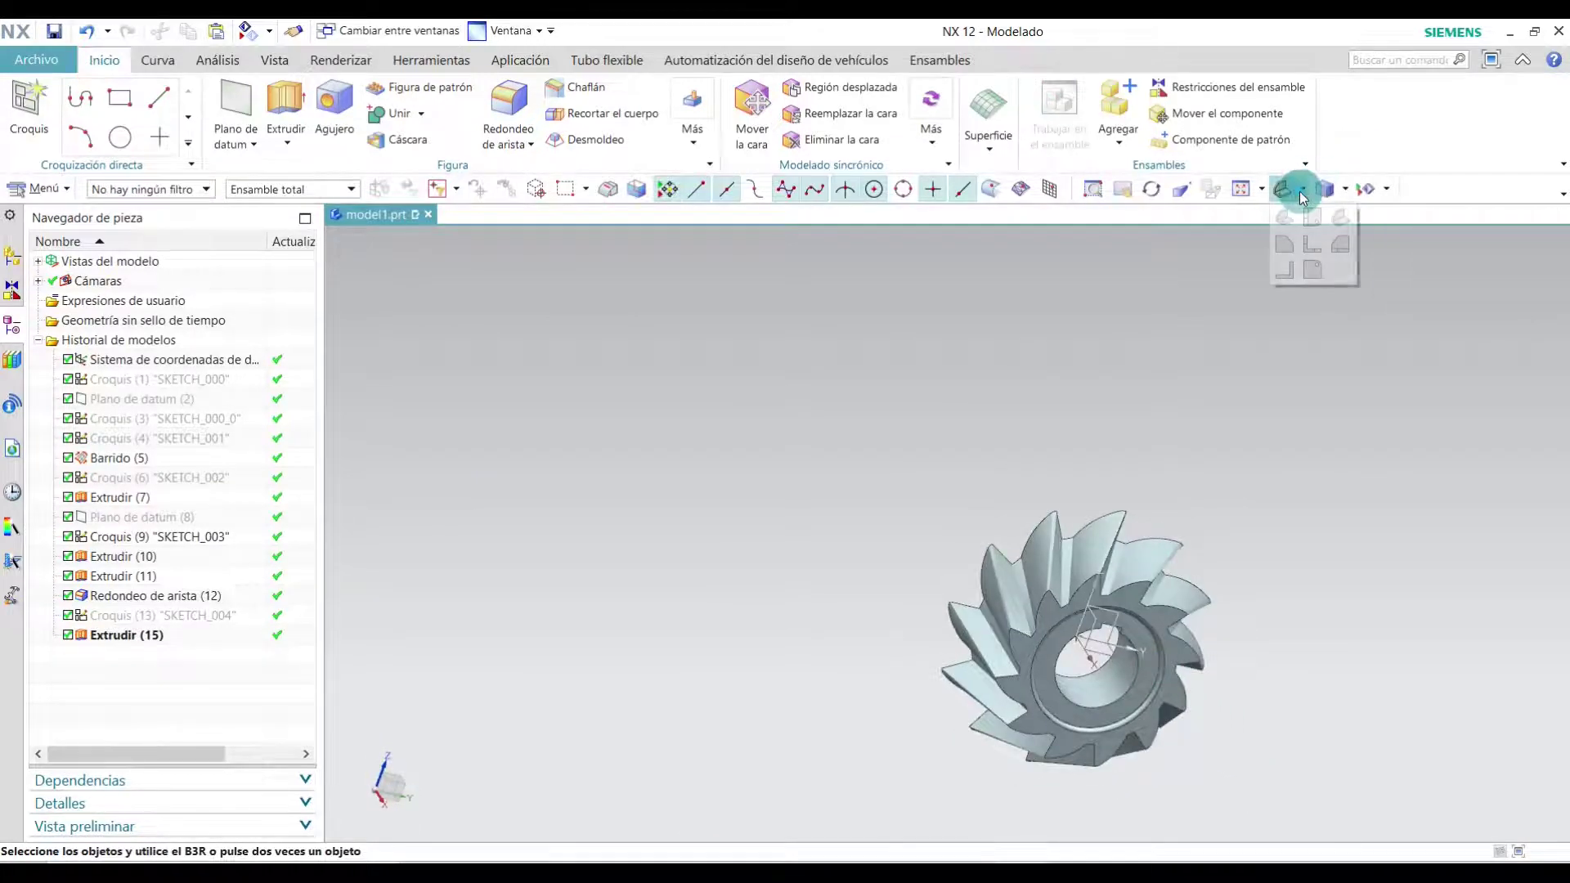
- Turn on Sombreado realista with shadows and reflective floor, then orbit to a face-on view
click(1331, 225)
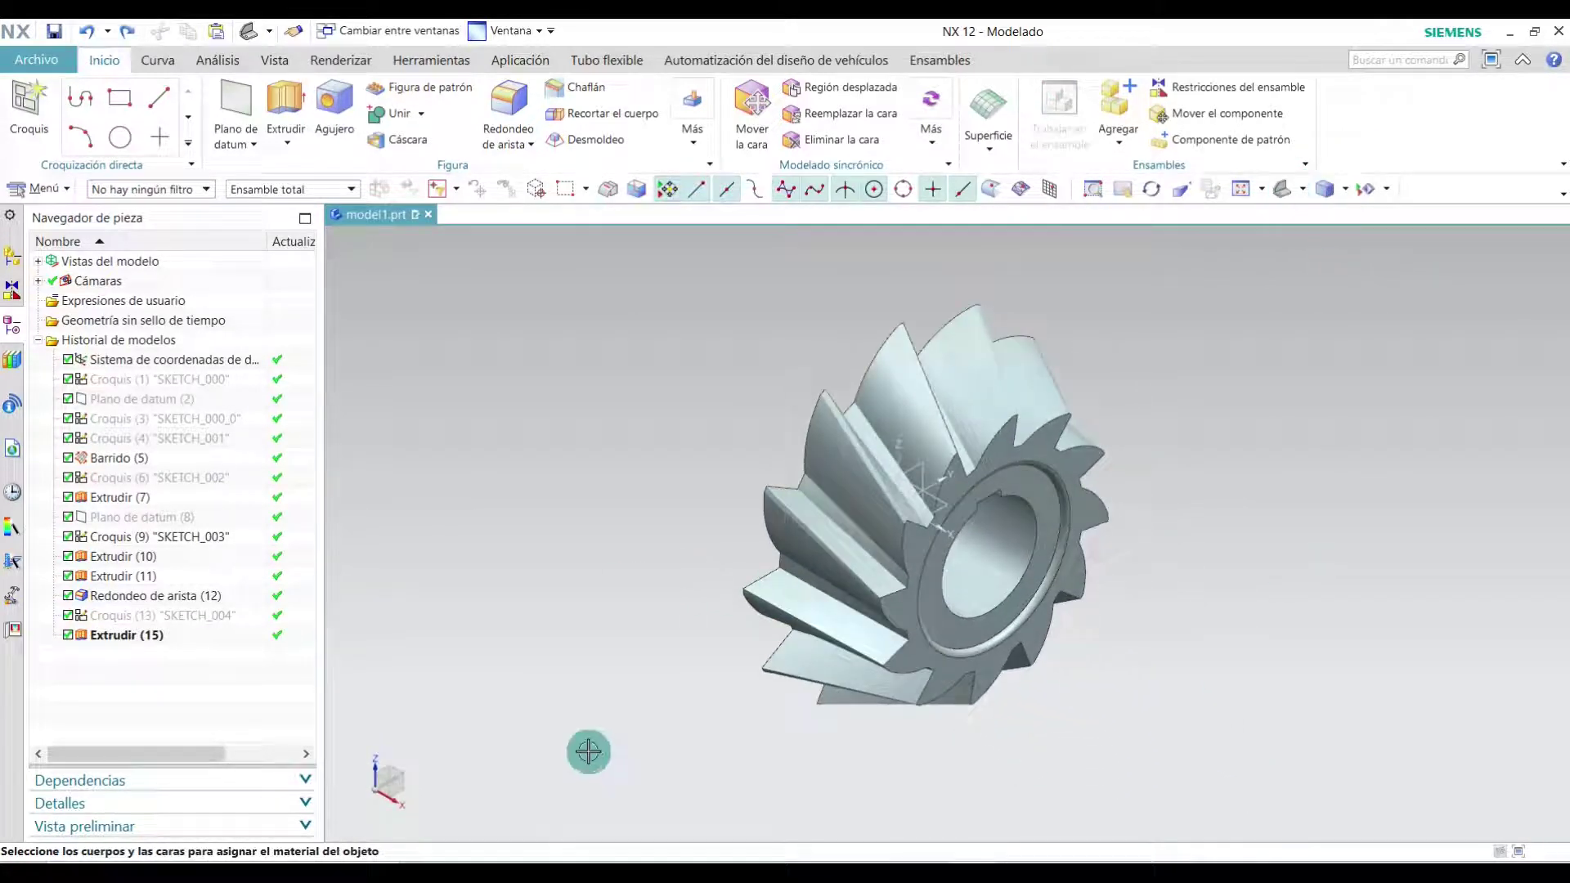
click(272, 62)
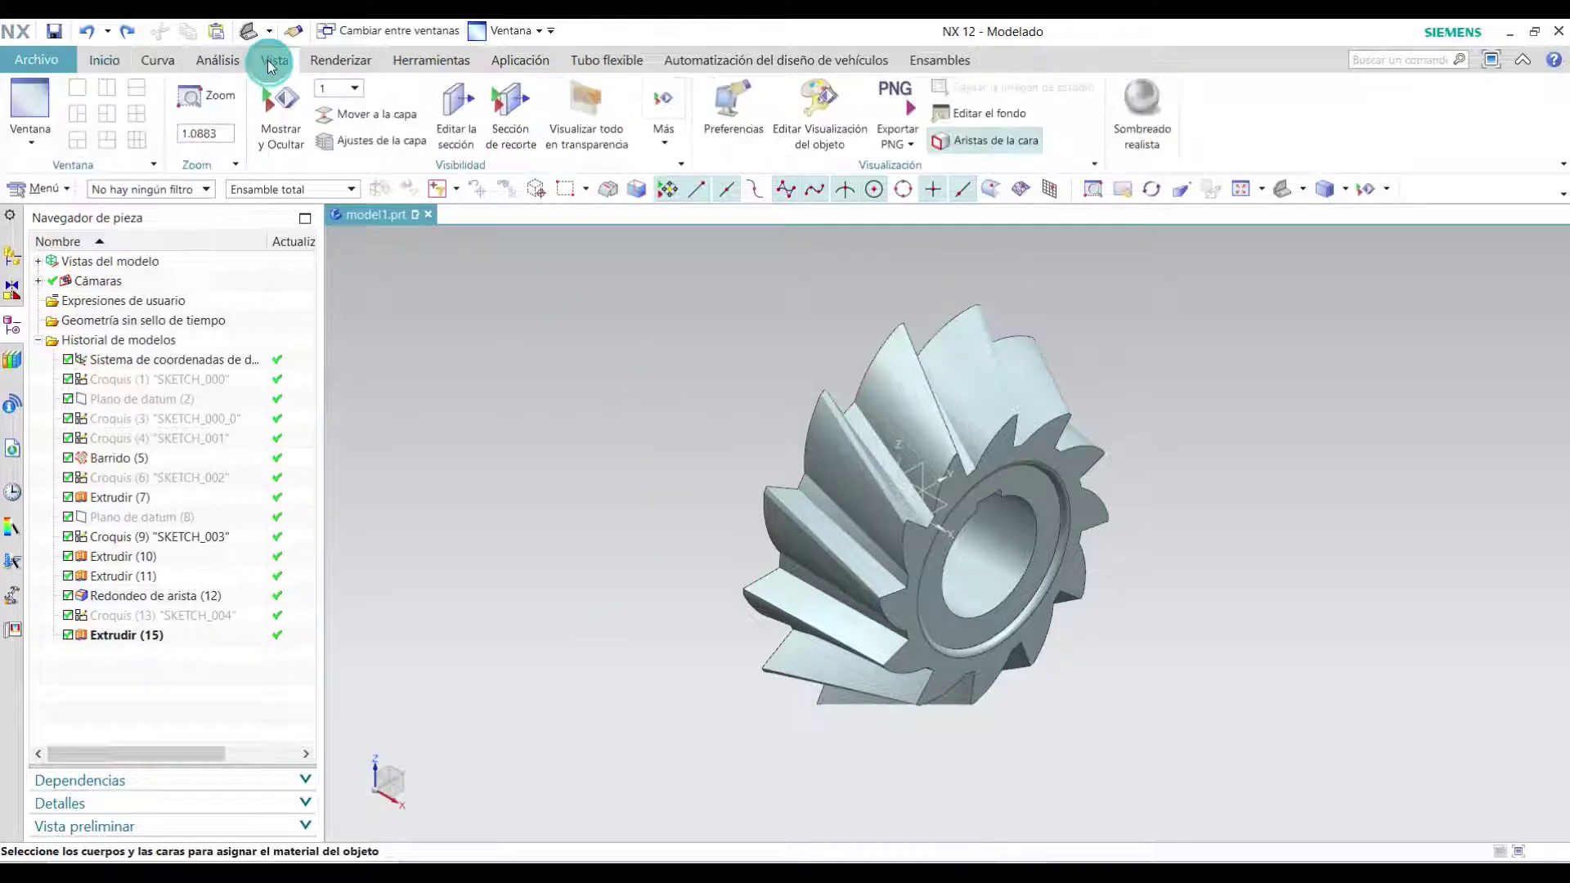
click(1196, 143)
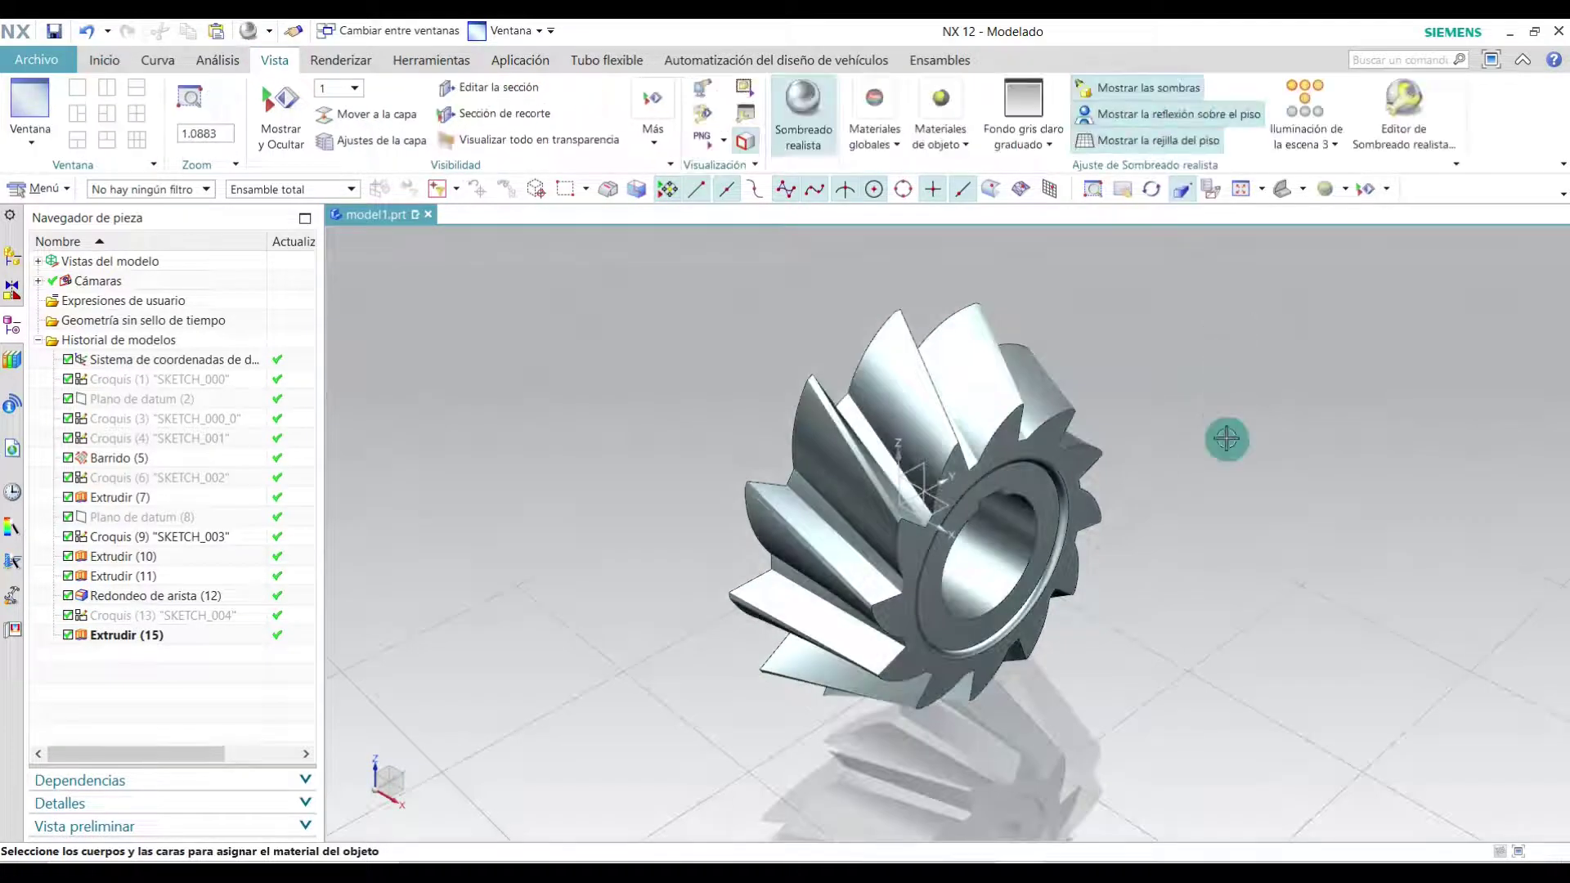
click(991, 392)
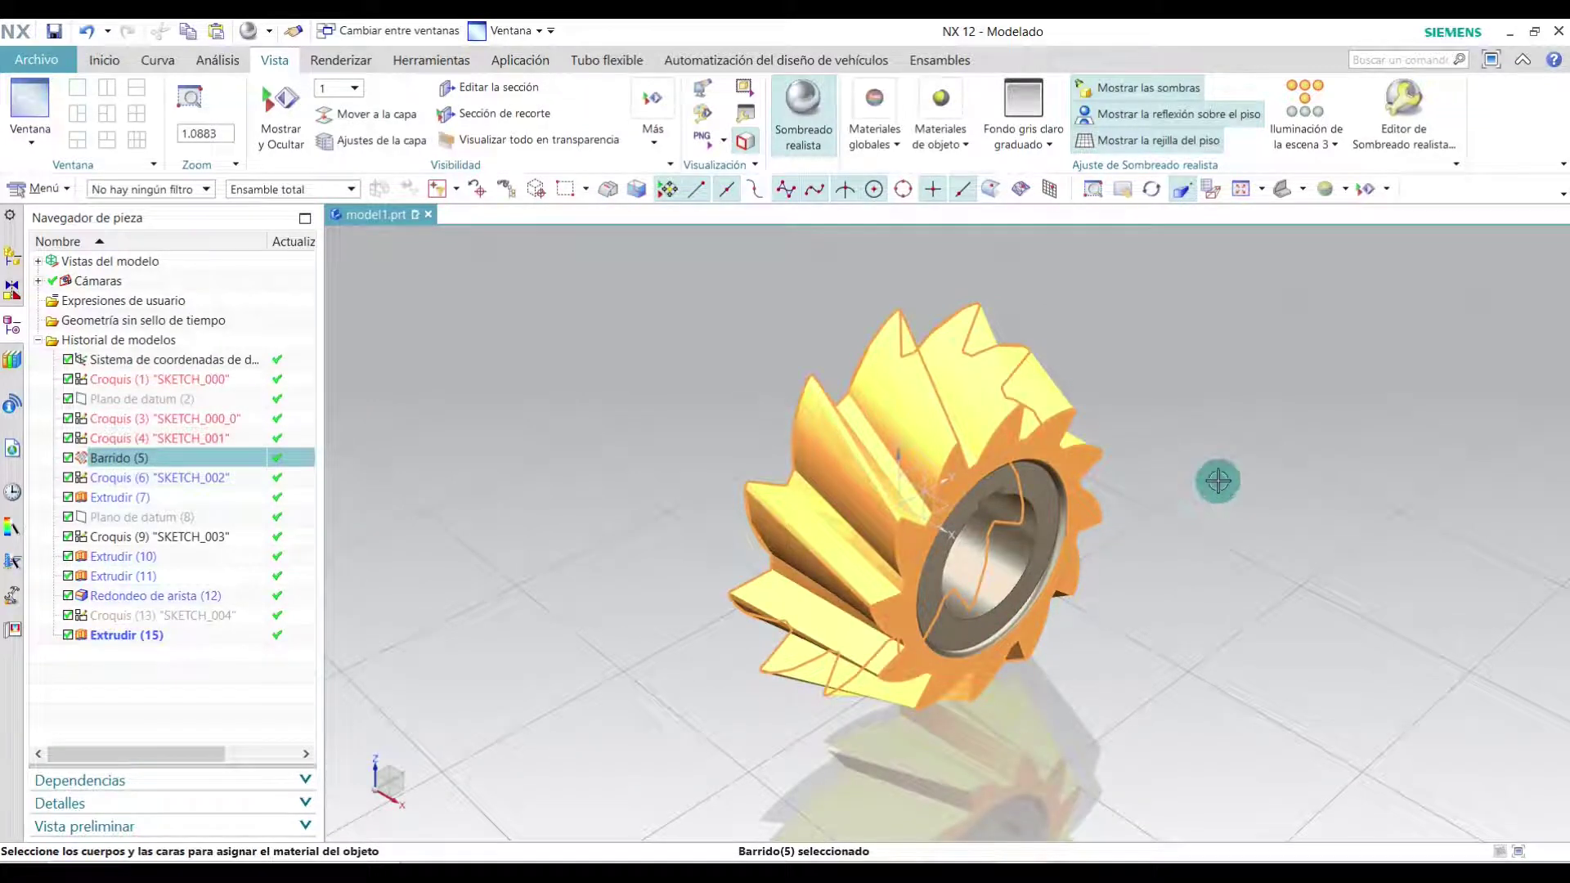
click(951, 142)
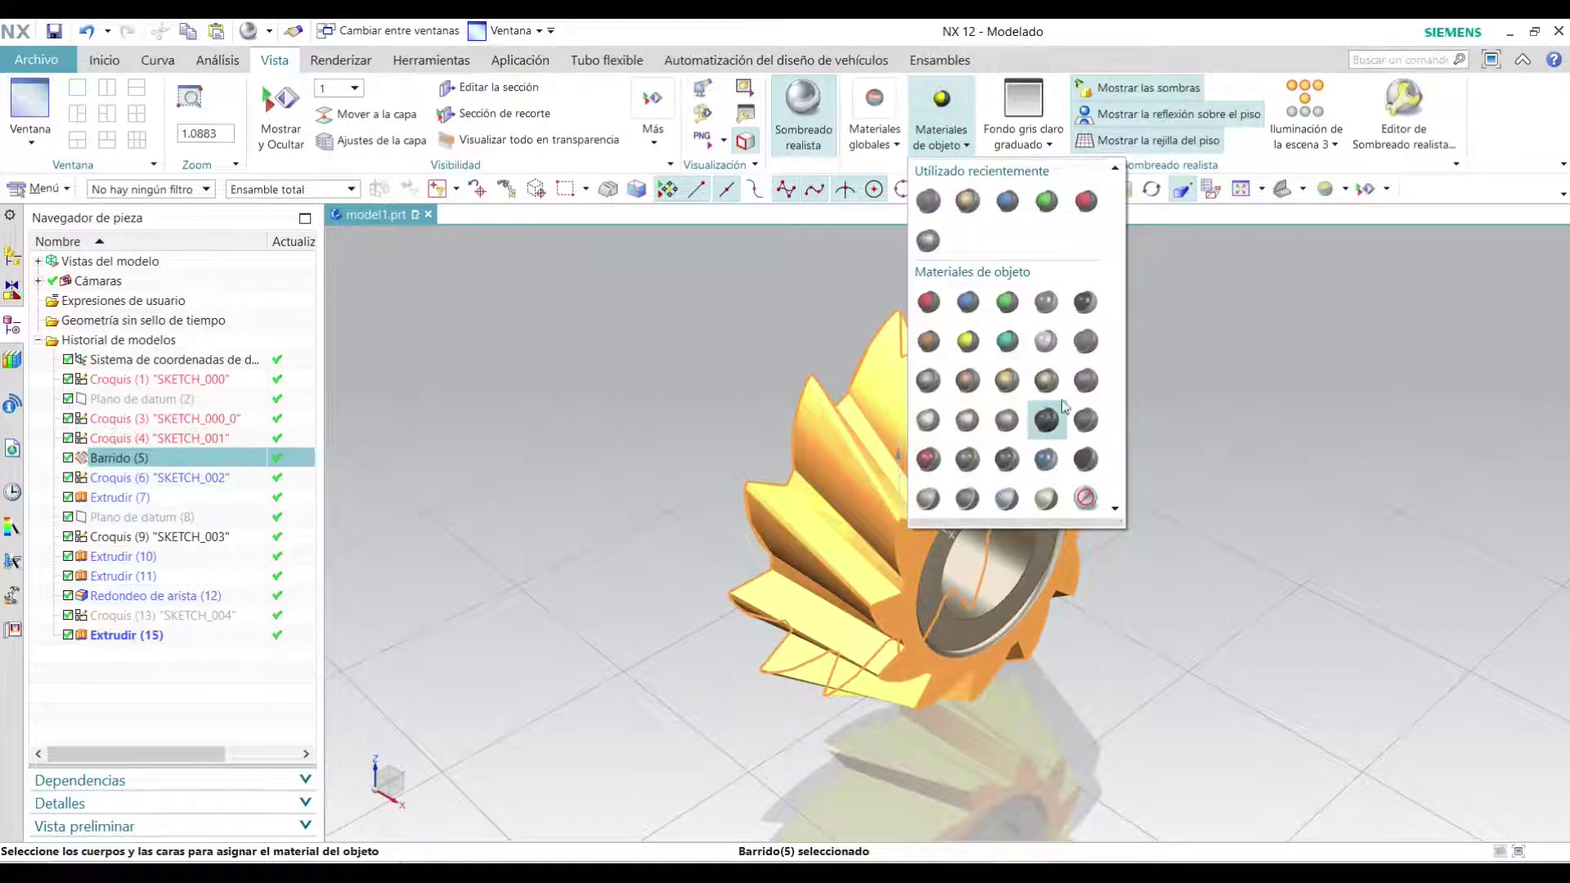
click(1294, 556)
scroll(1089, 619, down, 2)
mouse_move(1096, 616)
middle_down()
mouse_move(1052, 497)
mouse_move(904, 449)
mouse_move(1063, 482)
mouse_move(1111, 564)
mouse_move(995, 504)
mouse_move(1034, 550)
mouse_move(1076, 550)
mouse_move(1096, 589)
mouse_move(1089, 475)
middle_up()
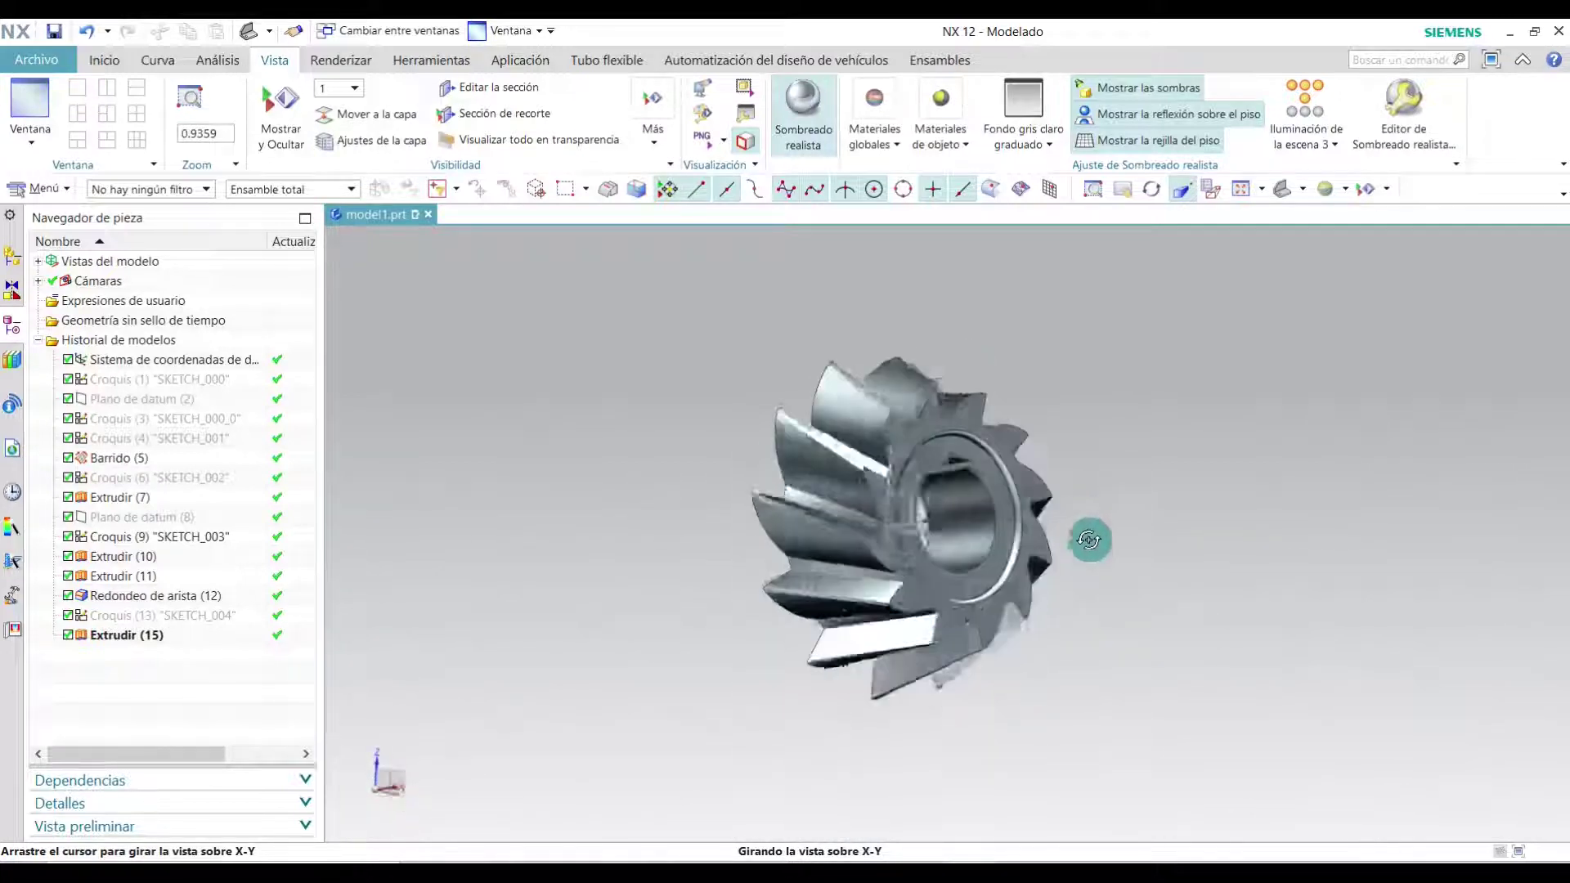
middle_drag(1089, 540, 1078, 575)
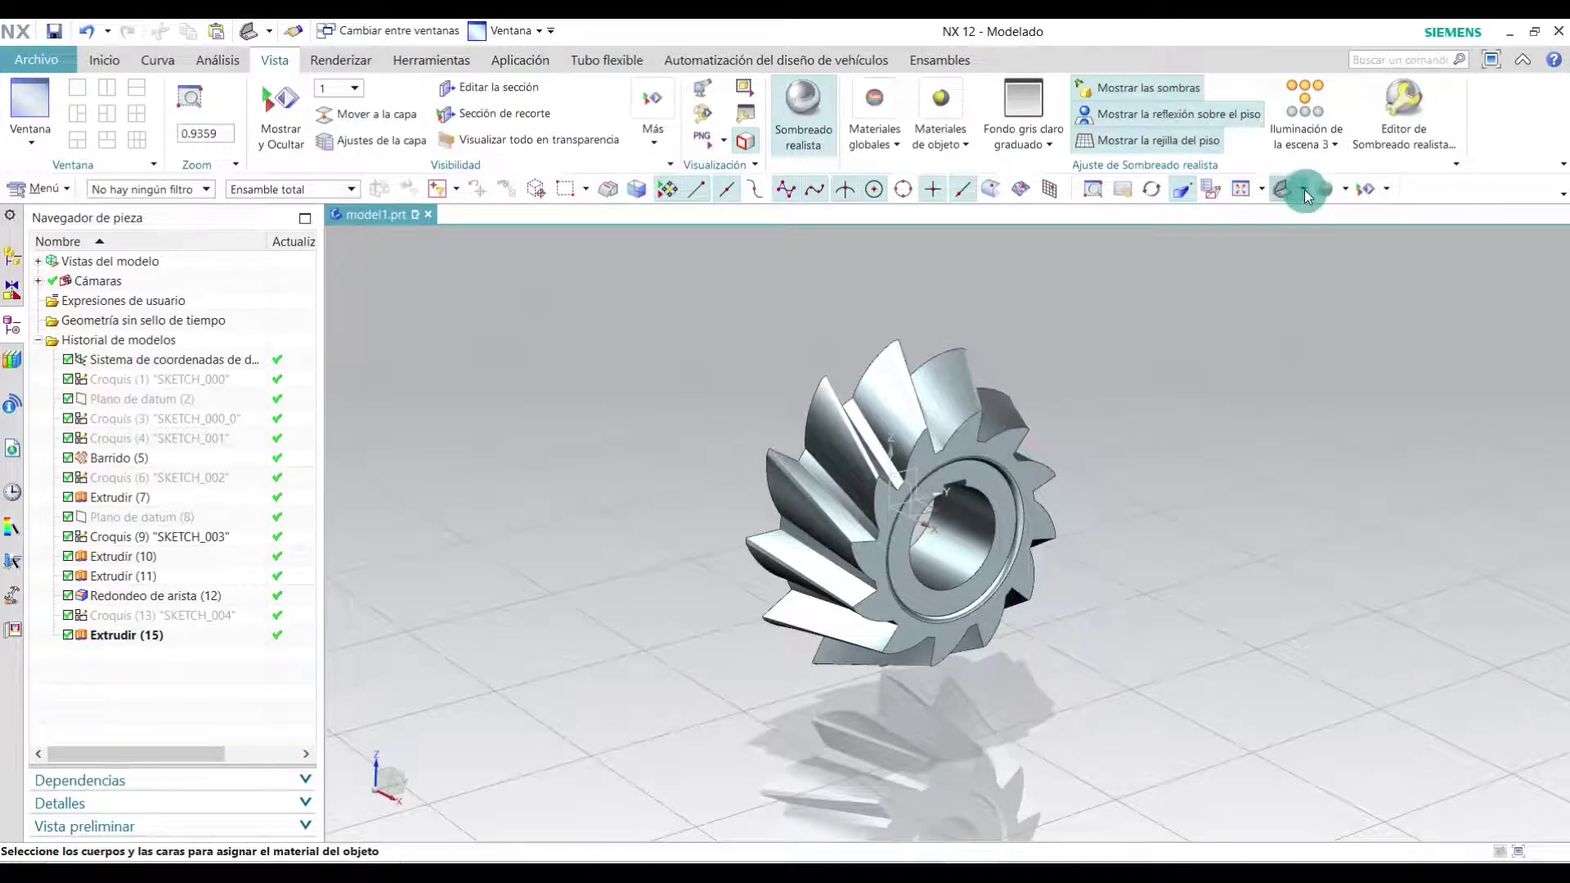